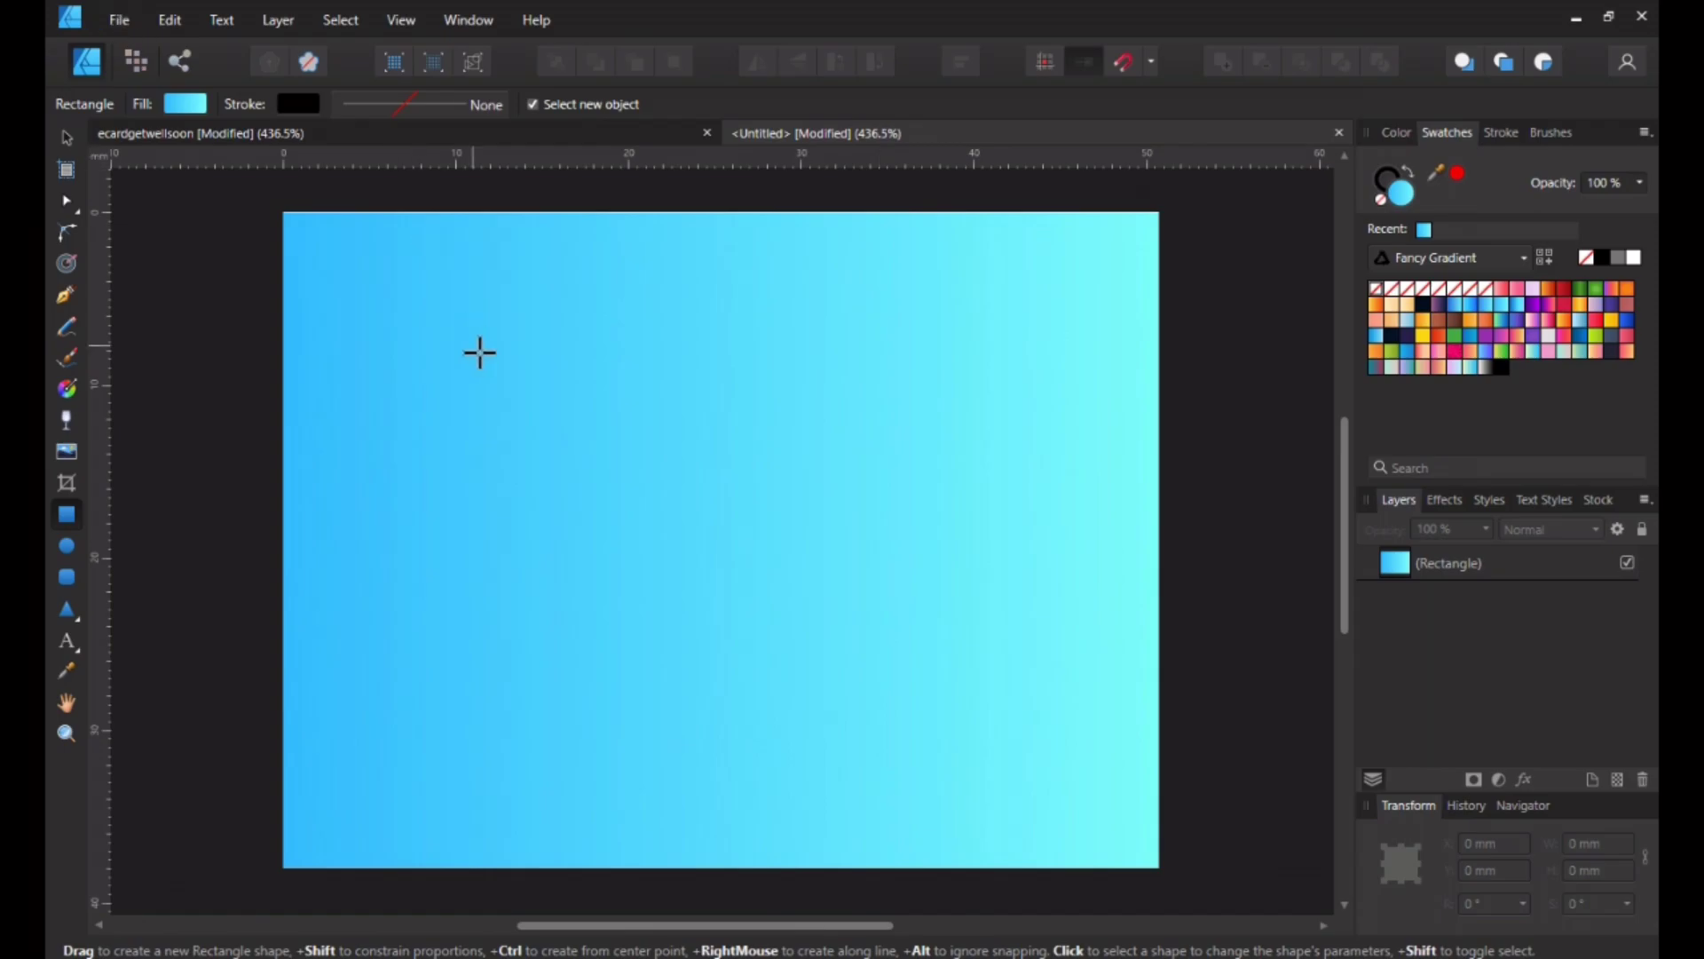
Step: Show the Assets studio panel and switch it to the Floral Decorative Elements category
left_click(466, 21)
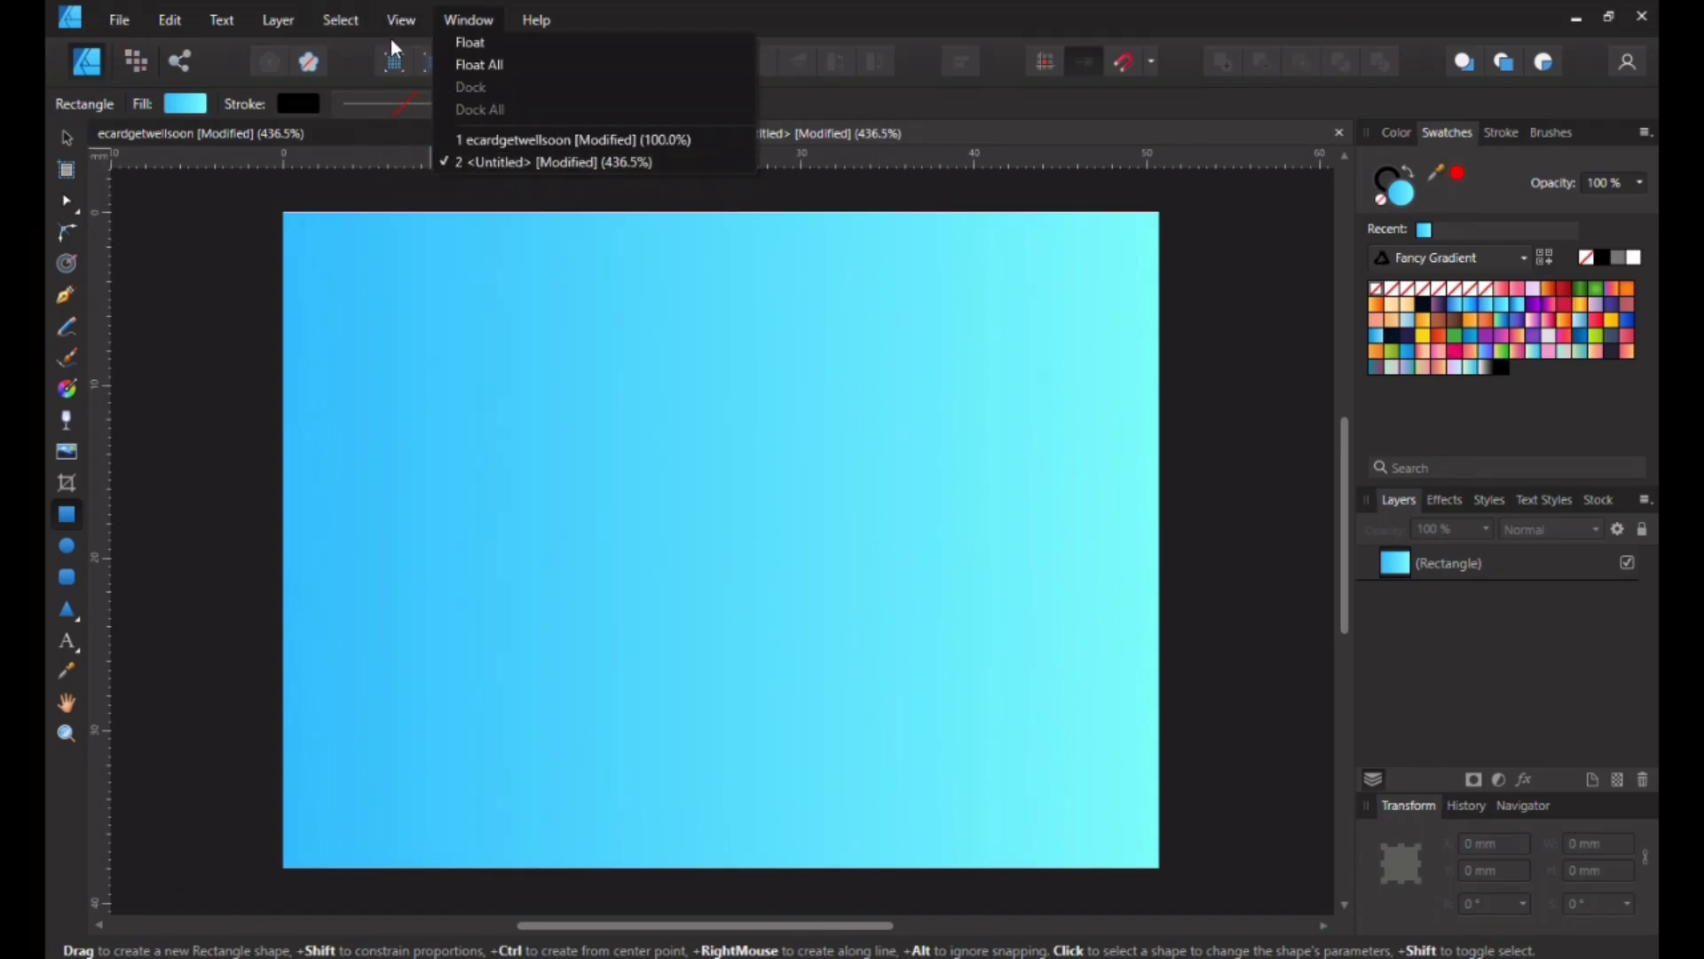
mouse_move(401, 20)
mouse_move(481, 396)
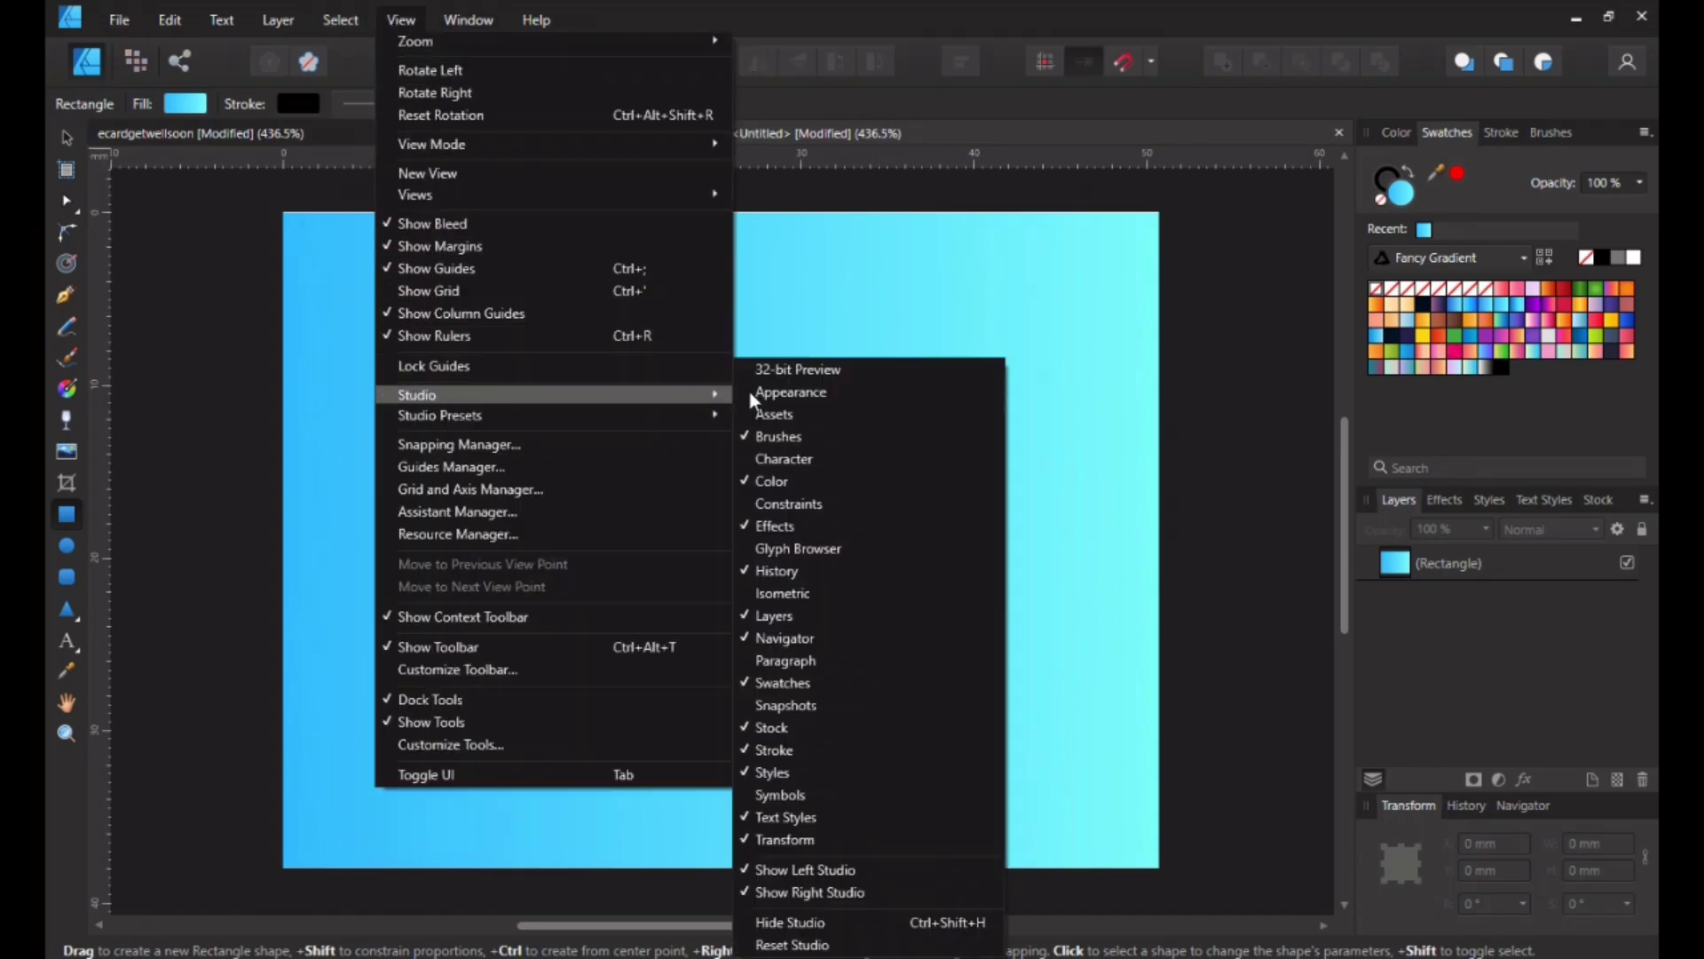
left_click(792, 413)
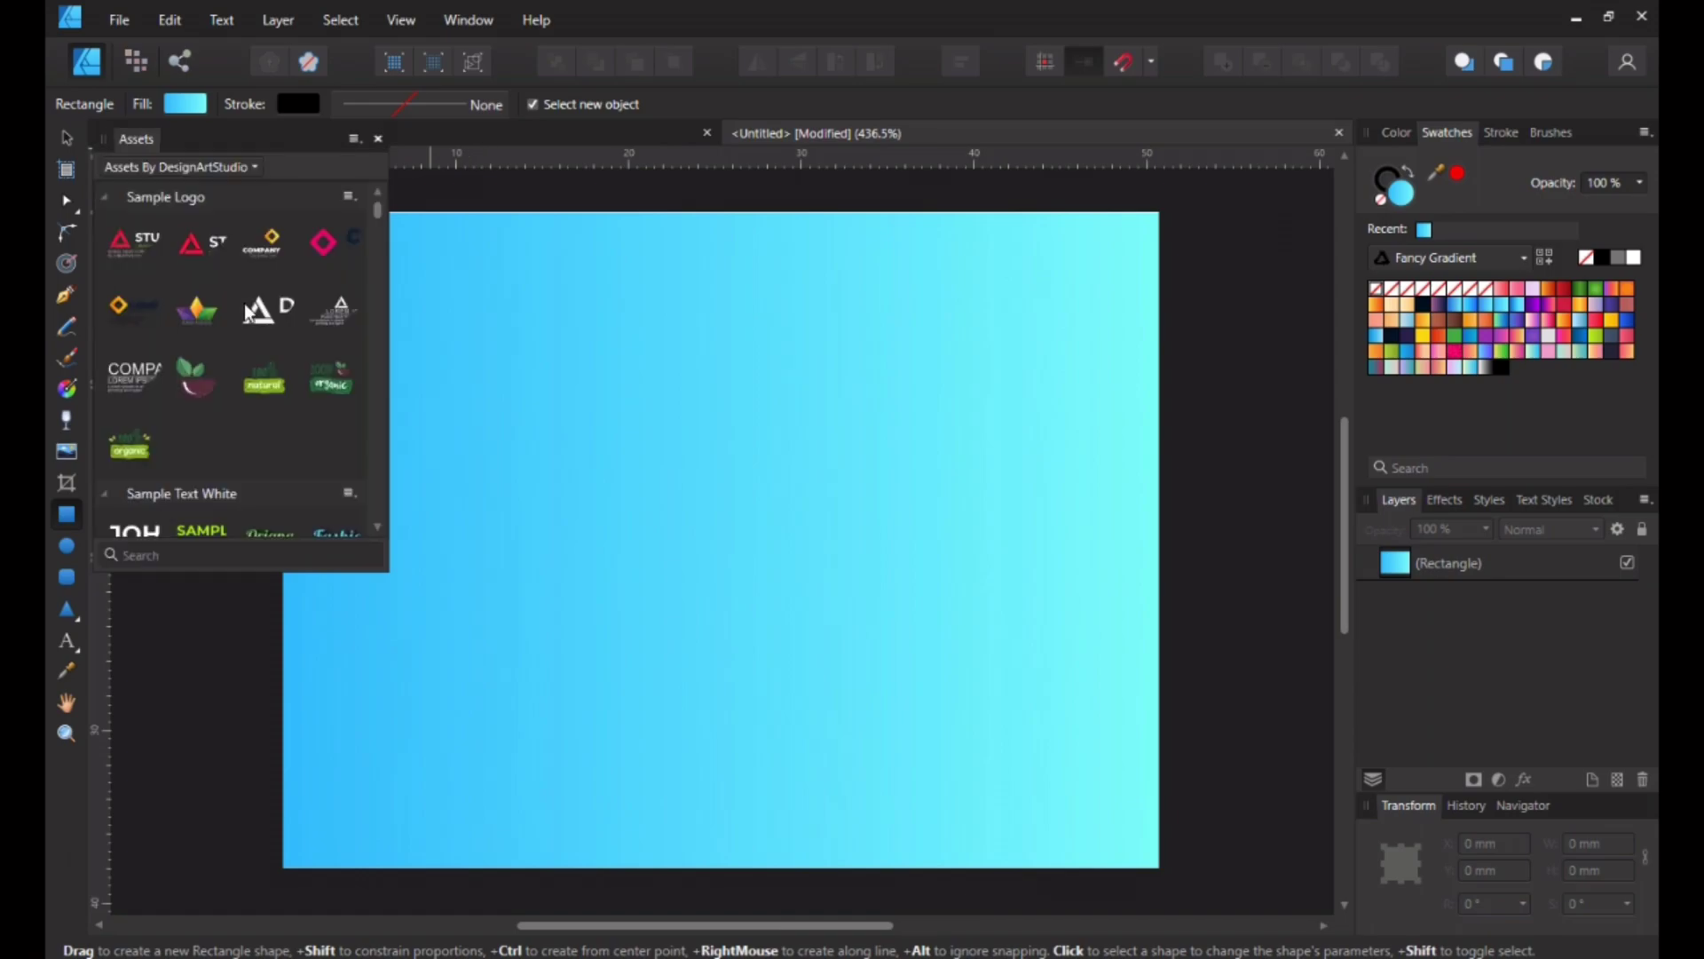
left_click_drag(567, 932, 420, 928)
scroll(191, 382, "down", 3)
scroll(186, 382, "up", 3)
left_click(227, 167)
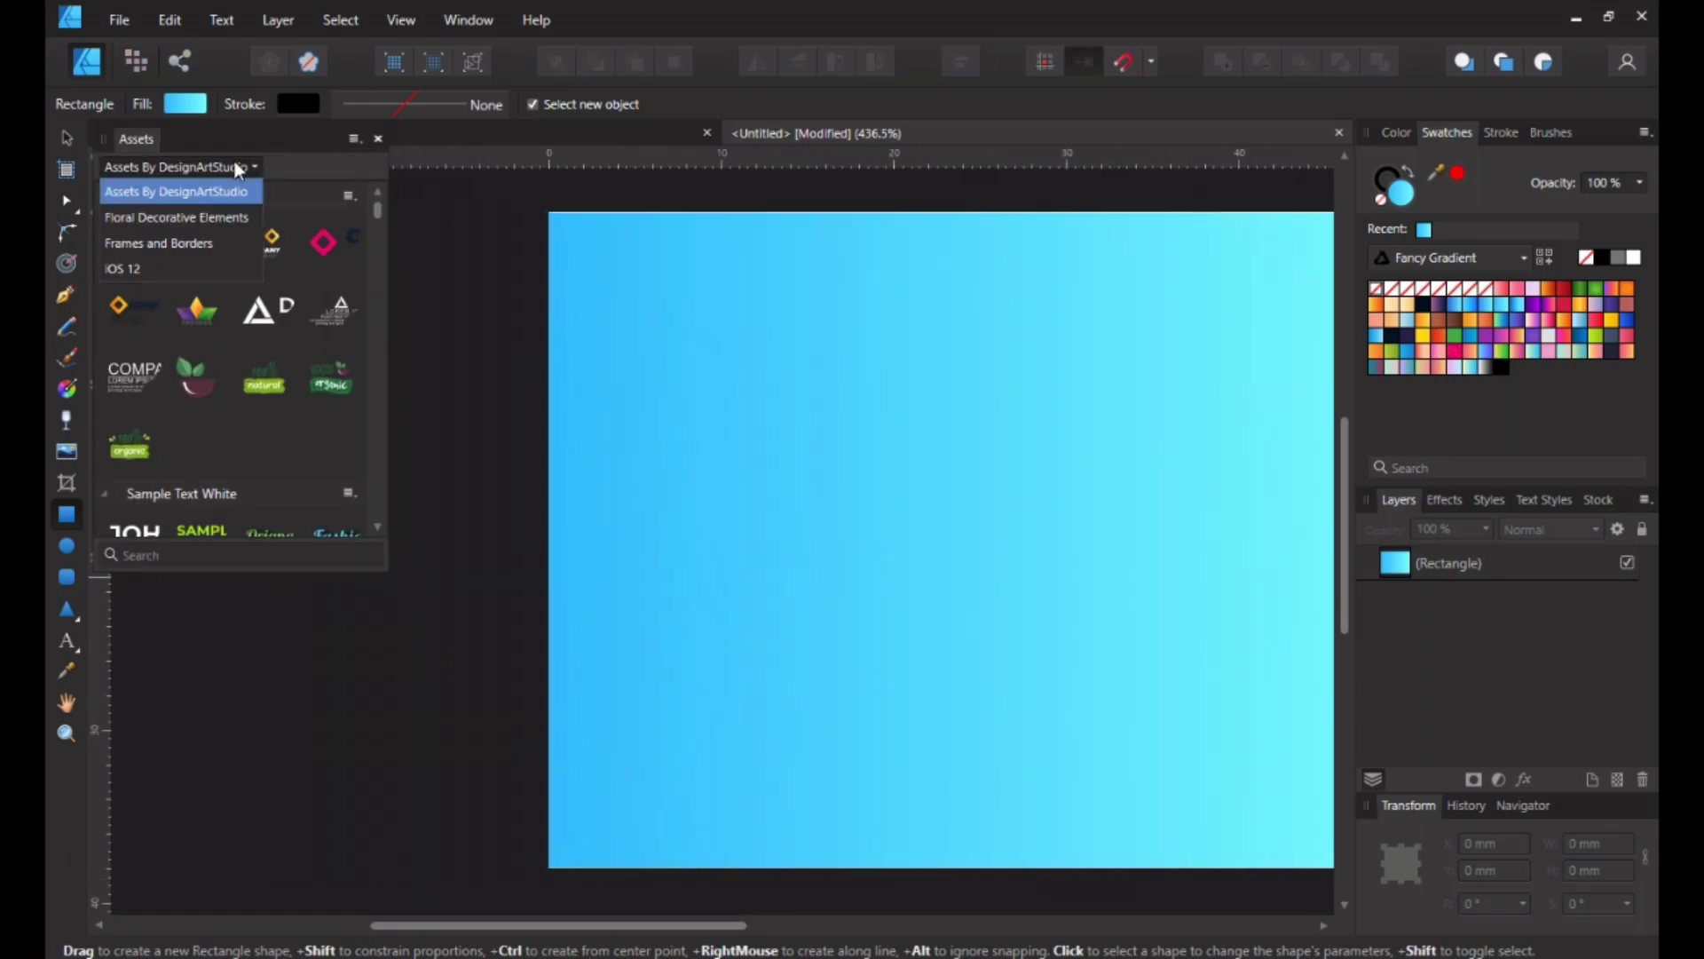
left_click(231, 211)
Step: Place the yellow six-lobed leaf asset on the card and shrink it to about 26 × 33.5 mm
scroll(233, 240, "down", 10)
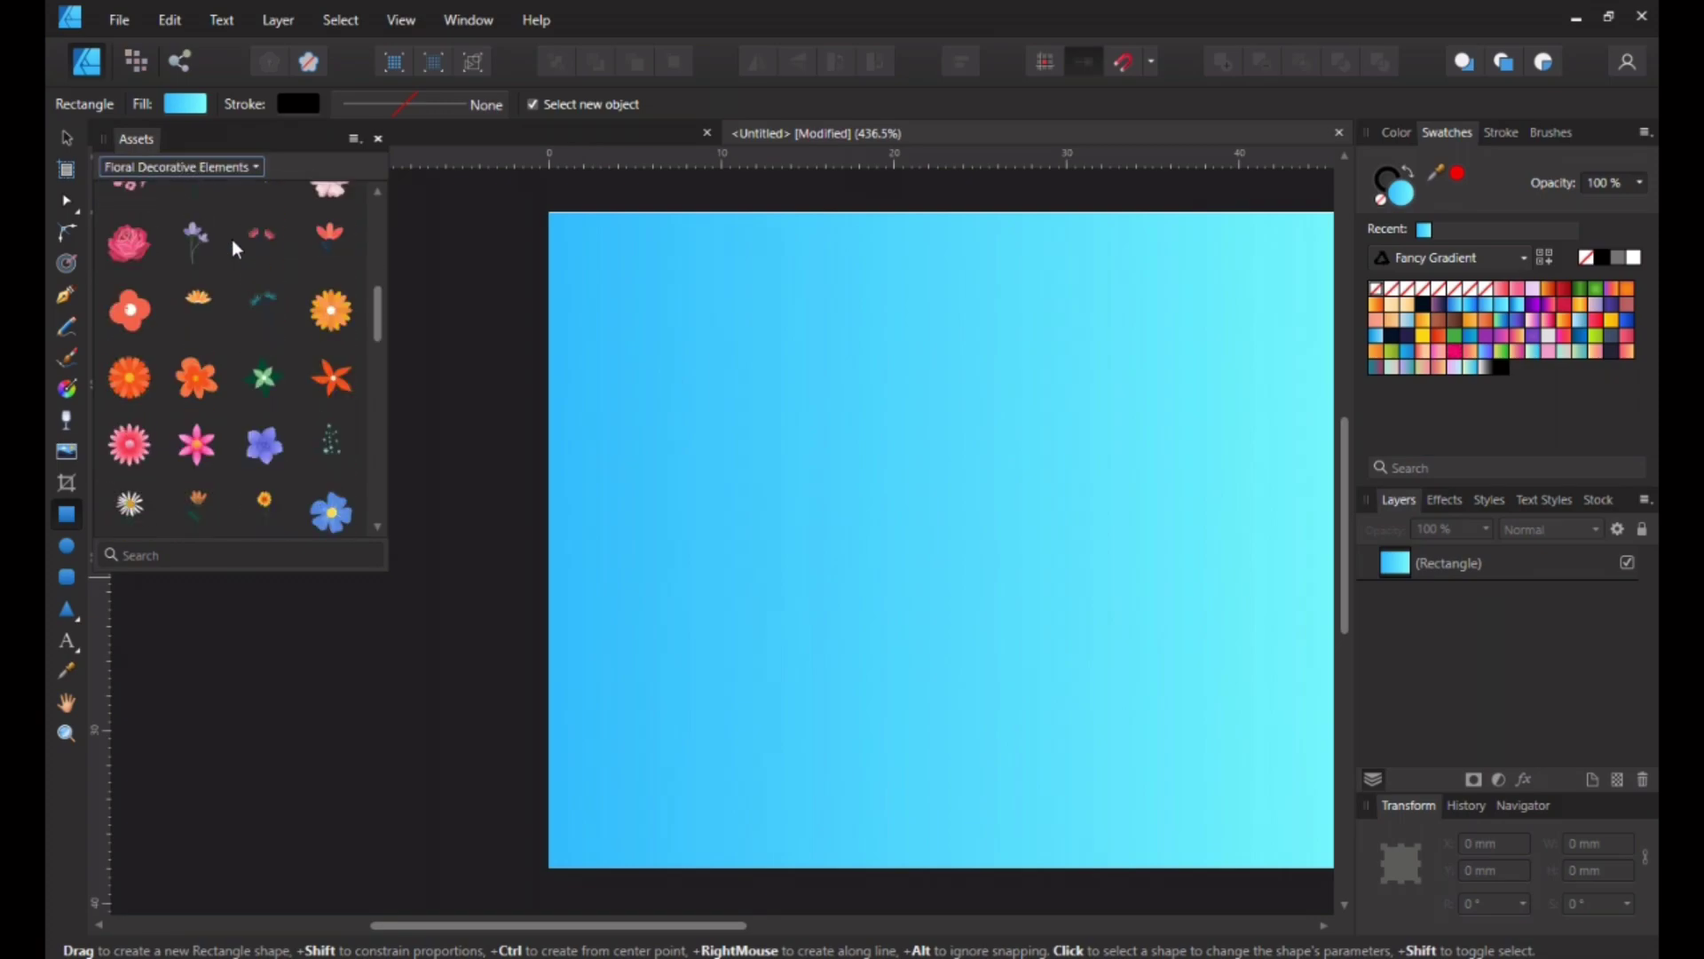
scroll(234, 337, "down", 6)
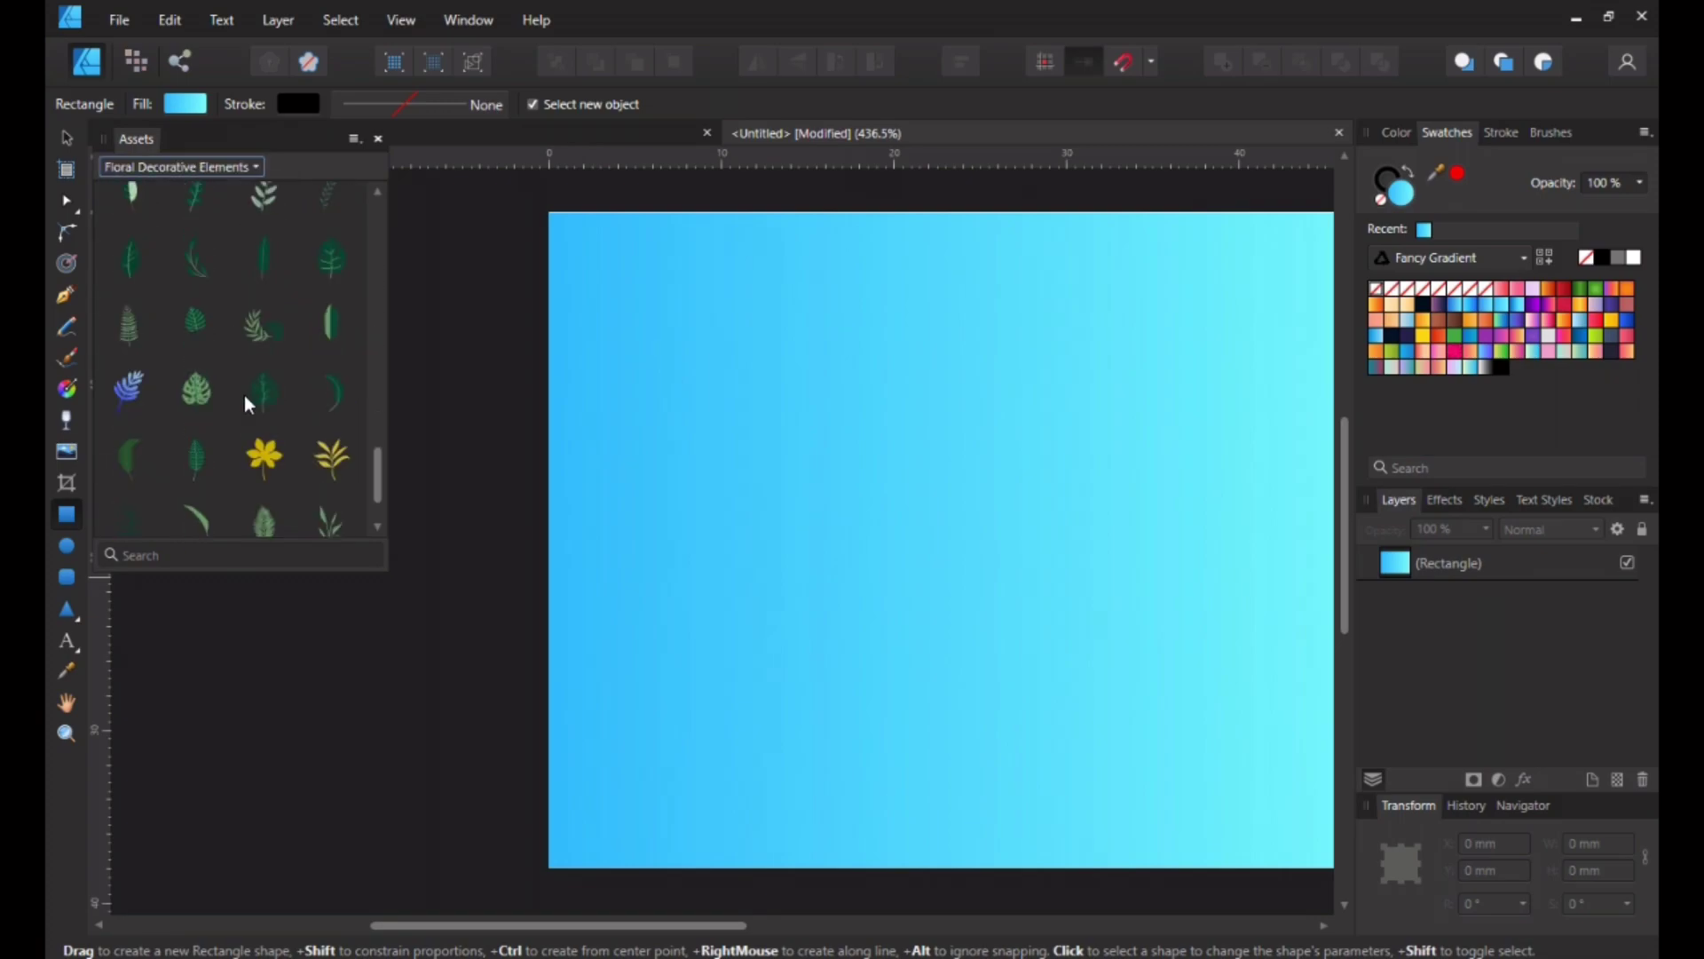
left_click_drag(266, 449, 832, 470)
scroll(1037, 527, "up", 2)
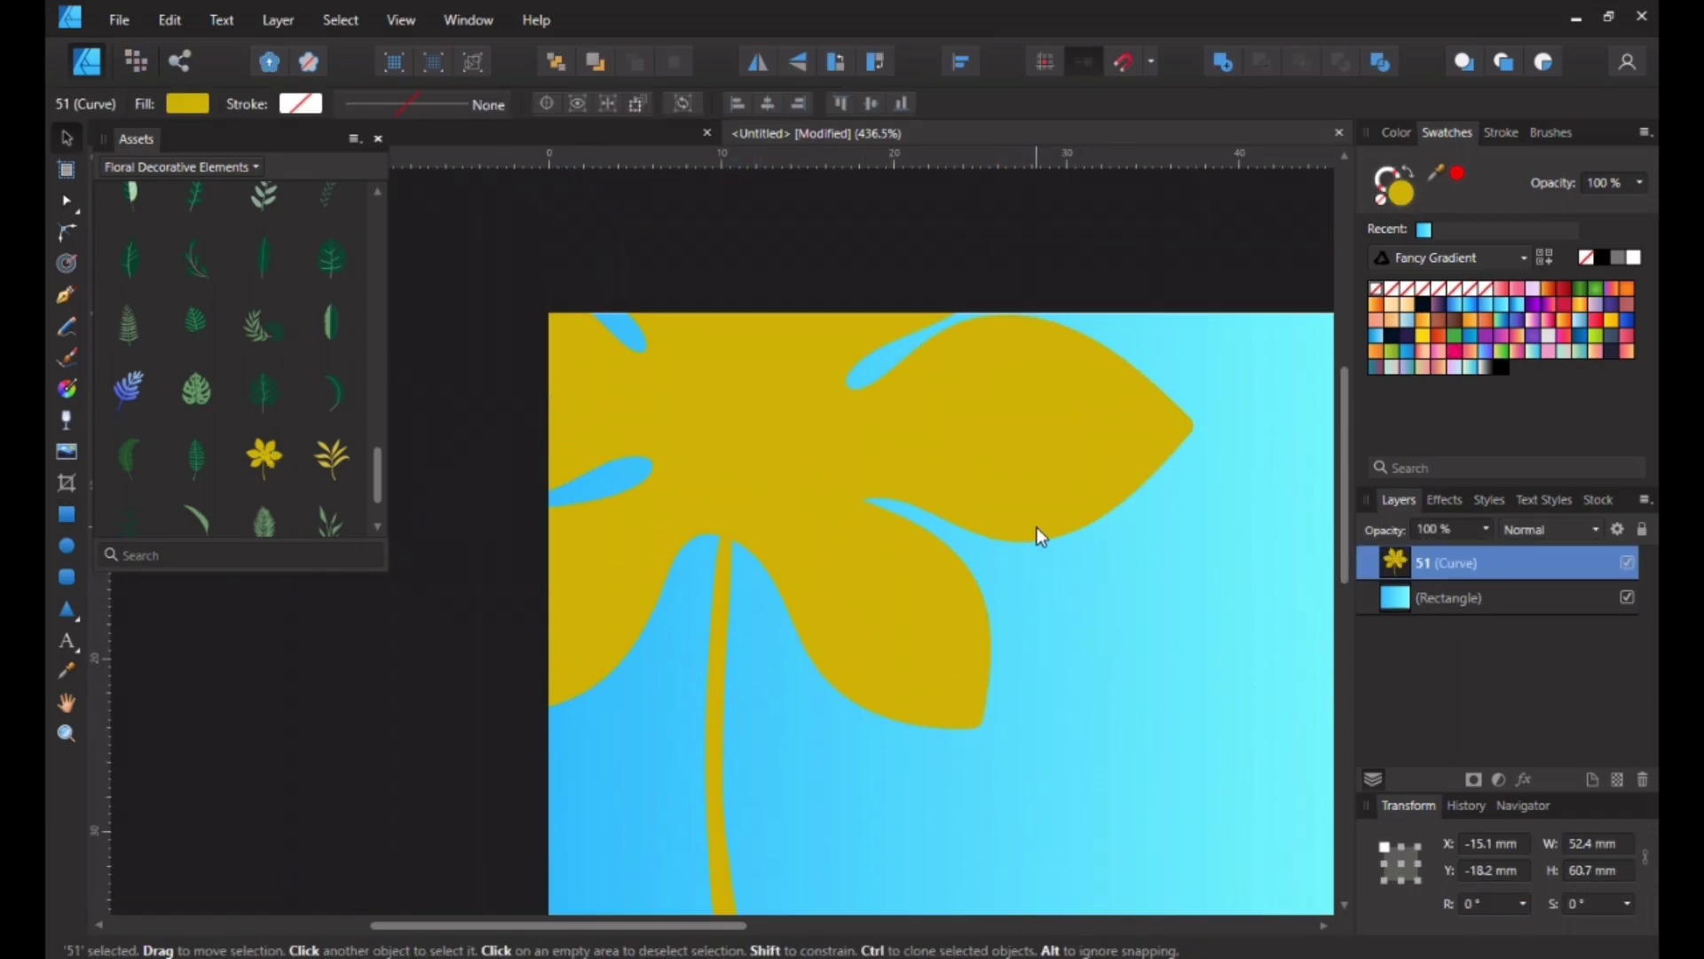
scroll(1067, 421, "up", 3)
scroll(1258, 263, "up", 2)
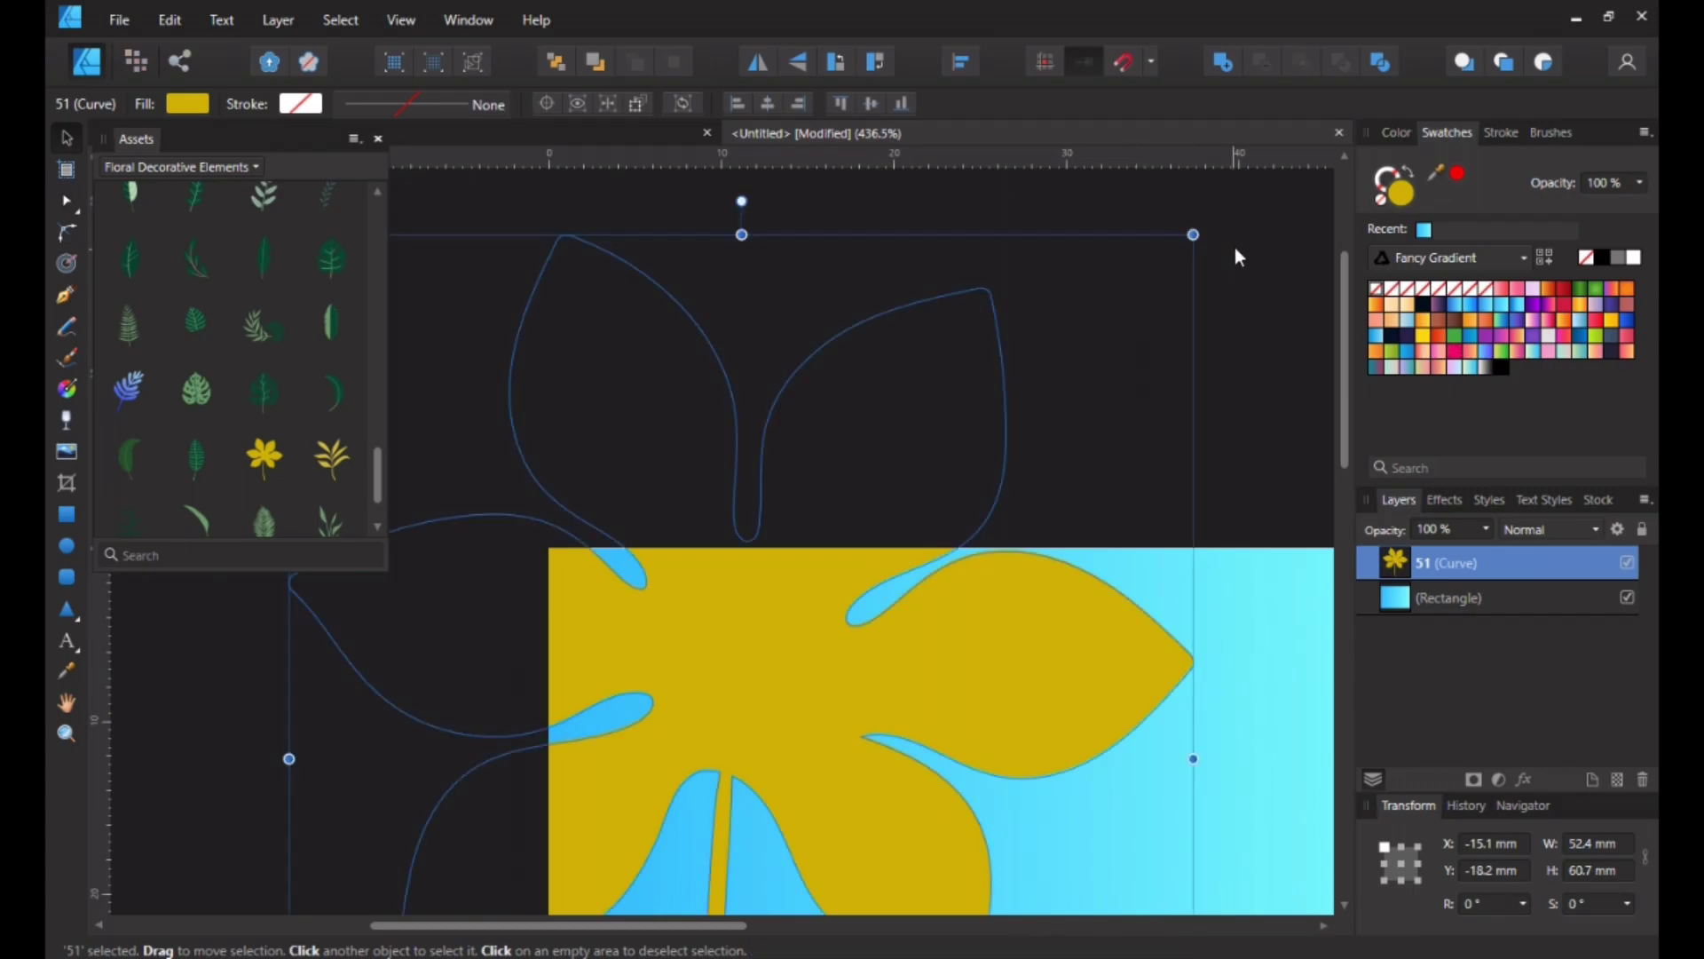
left_click_drag(1191, 232, 748, 711)
scroll(940, 605, "up", 2)
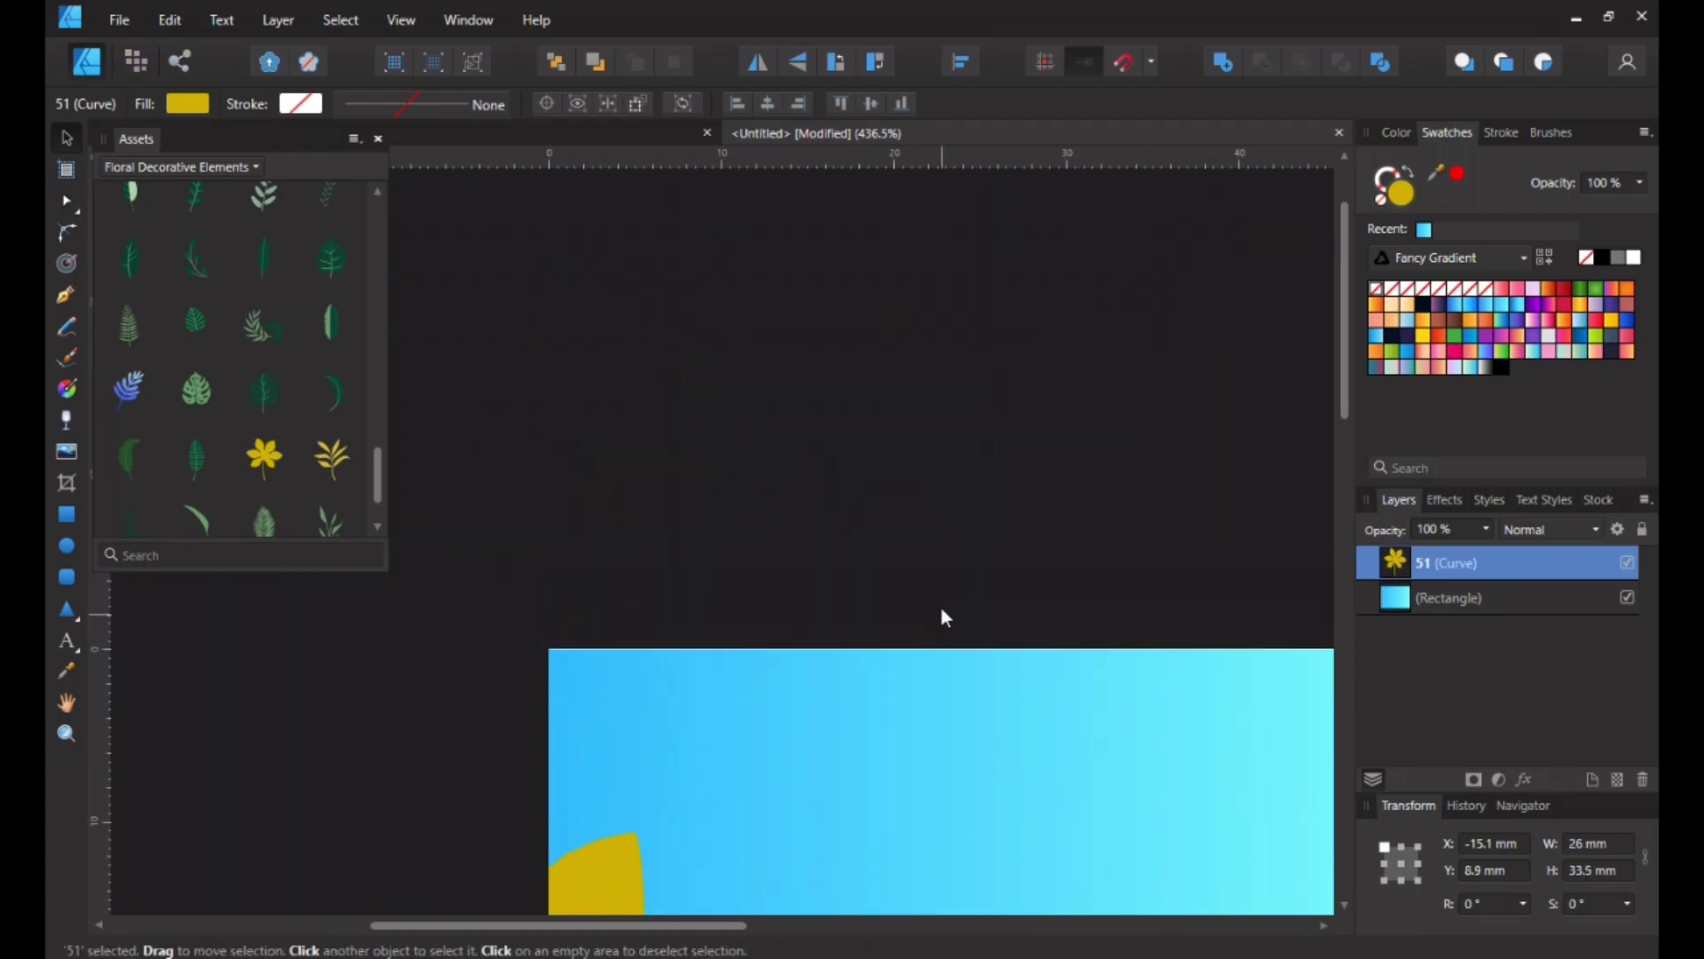
scroll(897, 587, "down", 7)
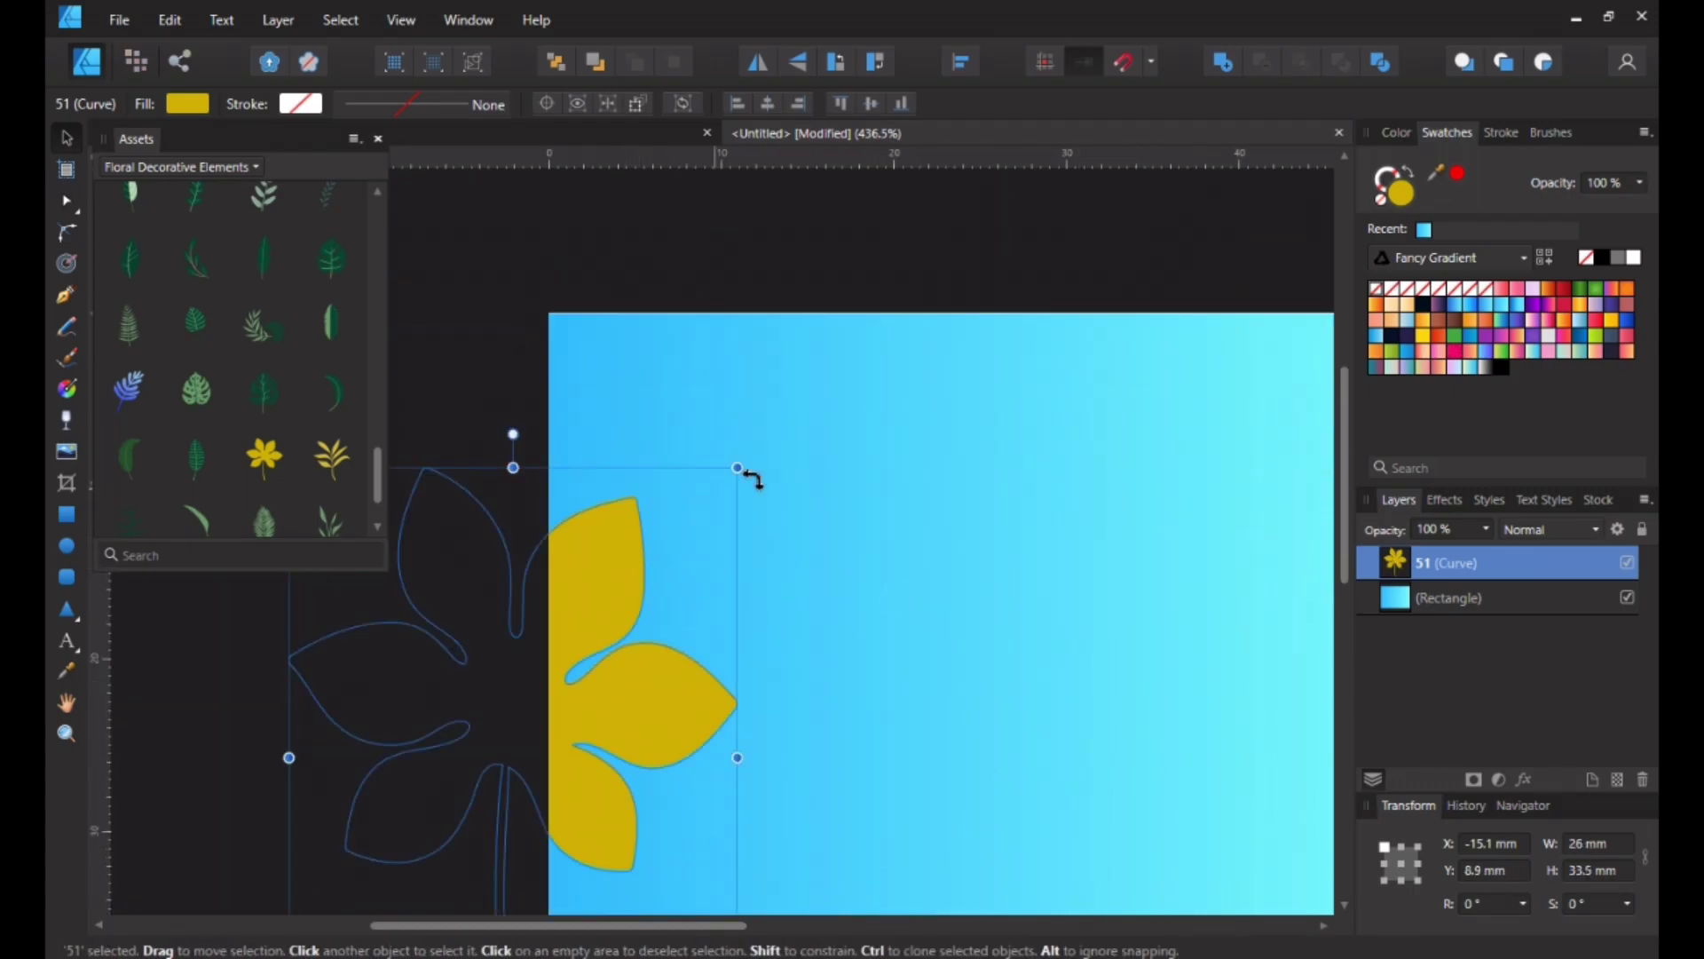
left_click_drag(636, 618, 887, 611)
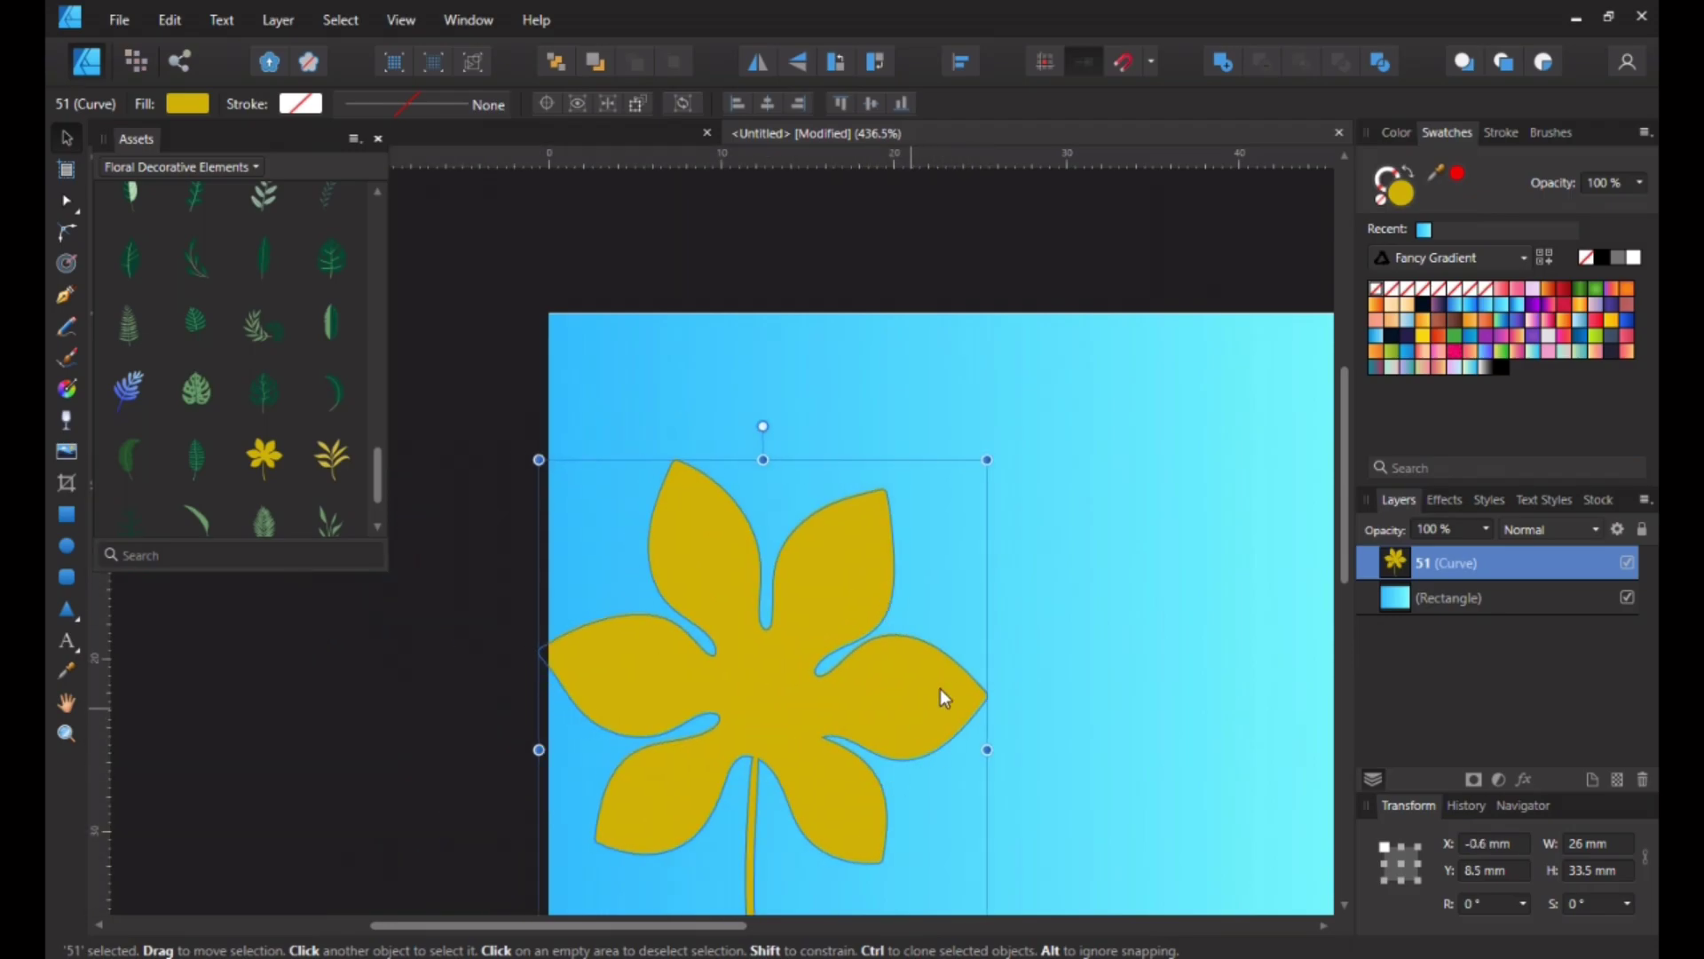
Step: Rotate the yellow leaf to about -33.7° and position it with its stem in the card's lower-left corner
left_click_drag(674, 926, 825, 928)
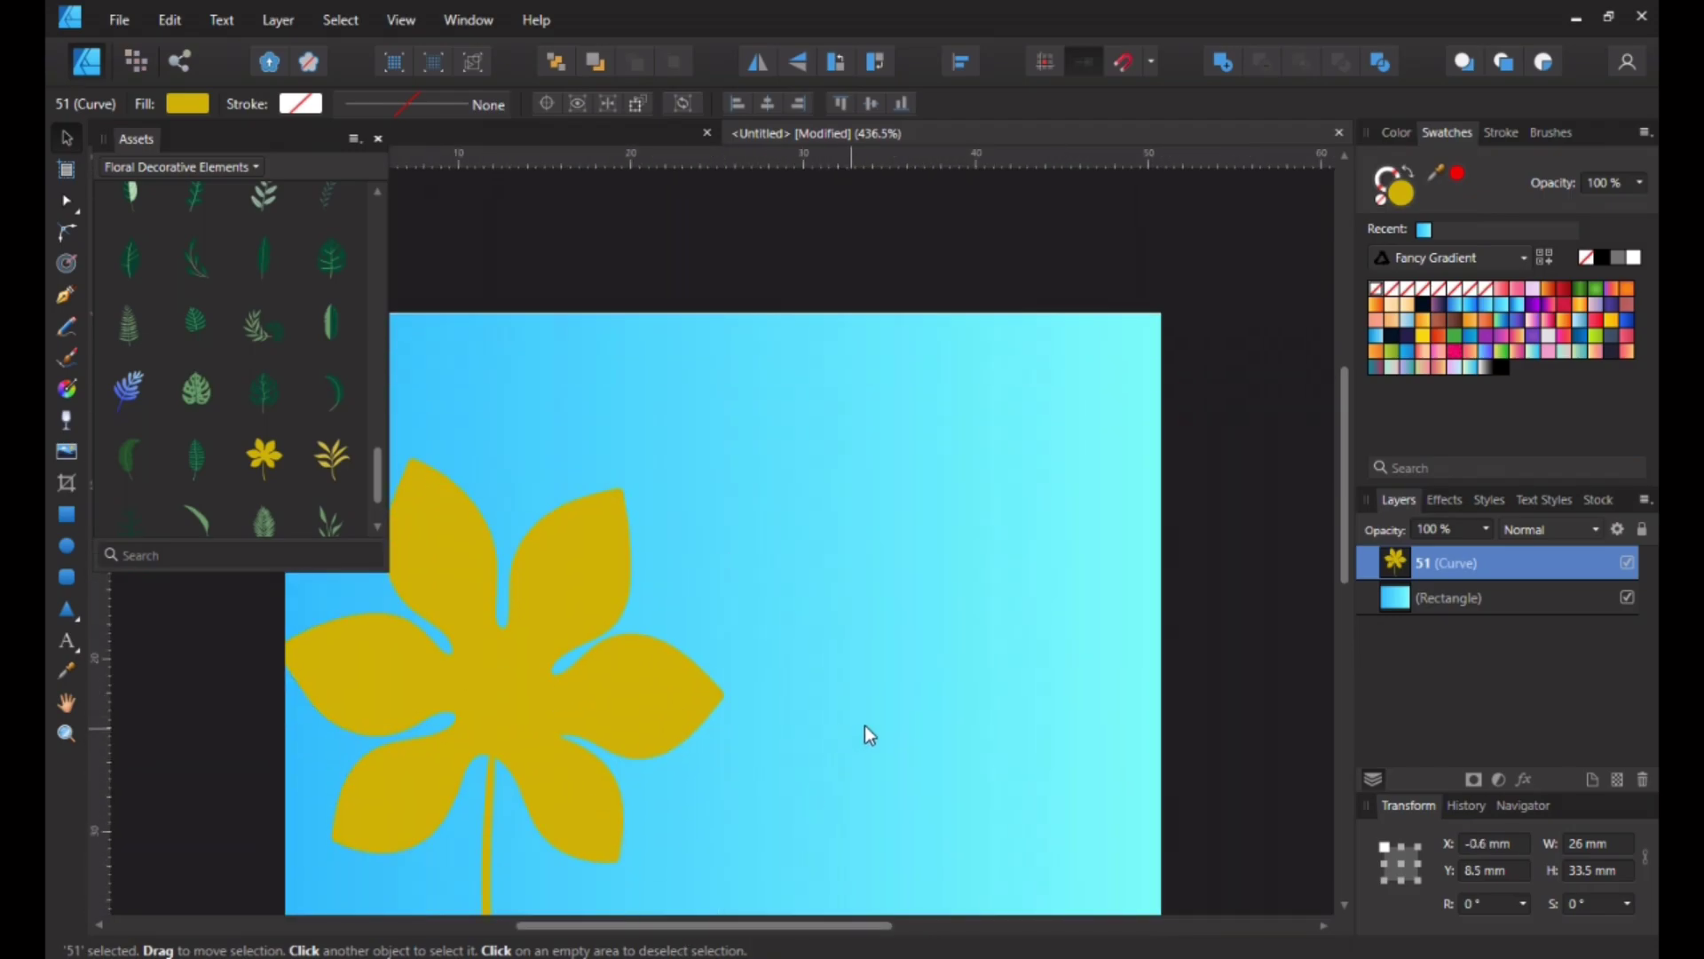
scroll(875, 728, "down", 3)
left_click_drag(655, 927, 595, 927)
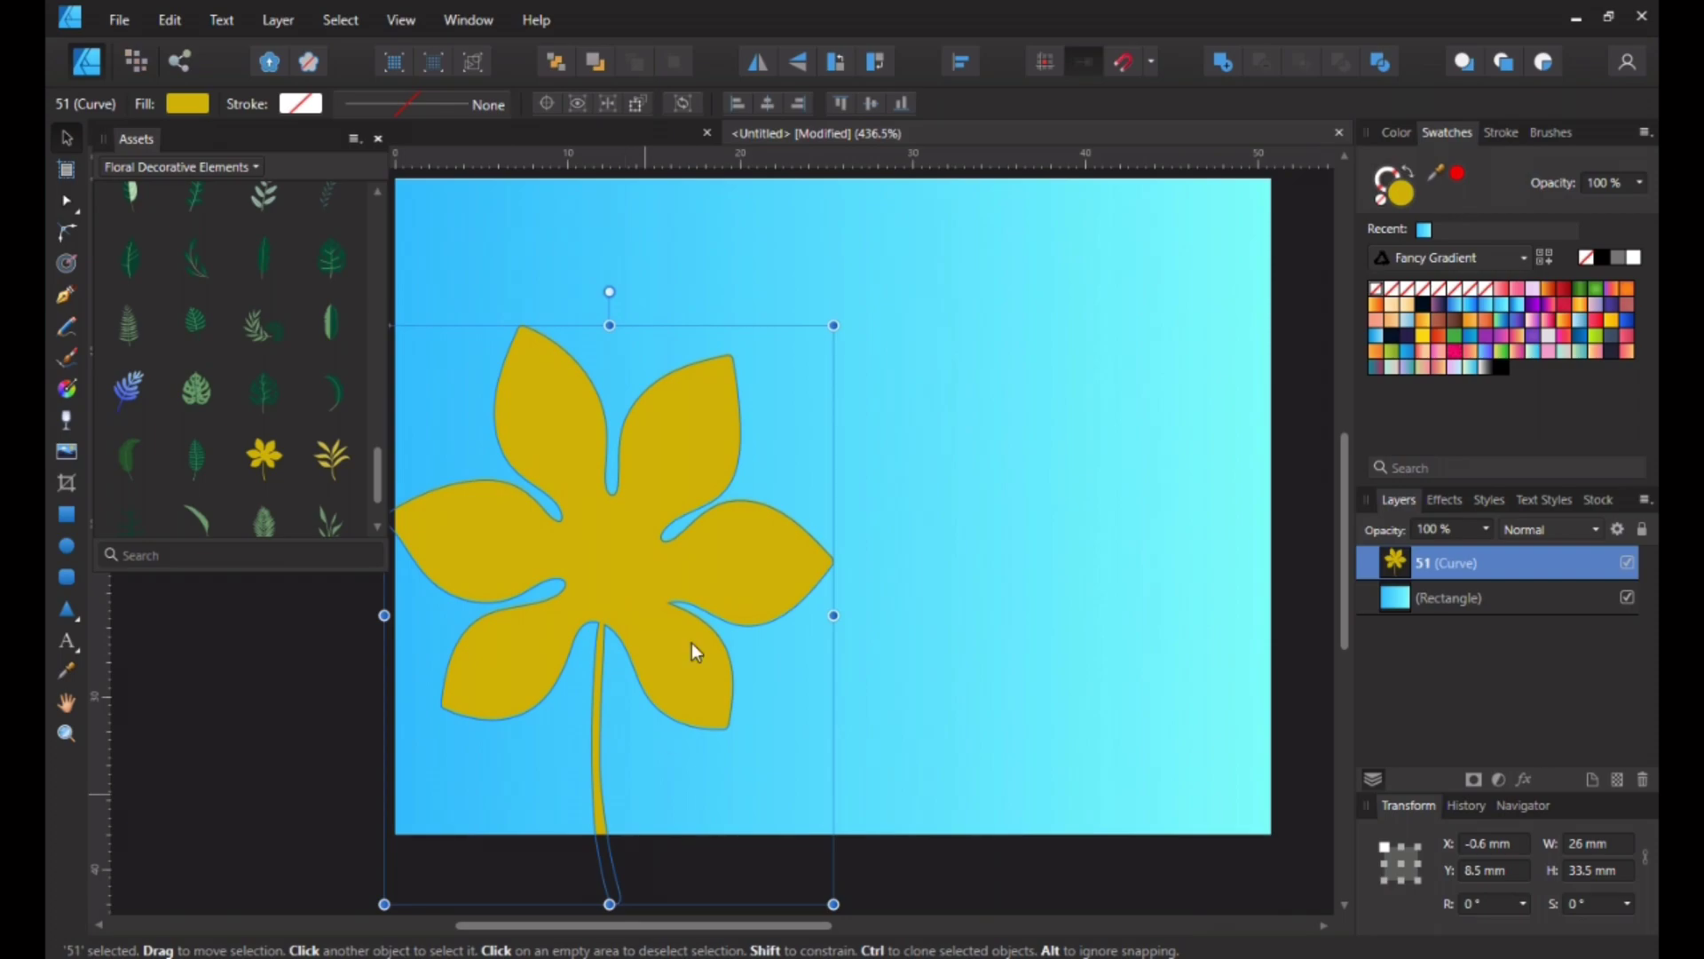
left_click_drag(684, 575, 667, 577)
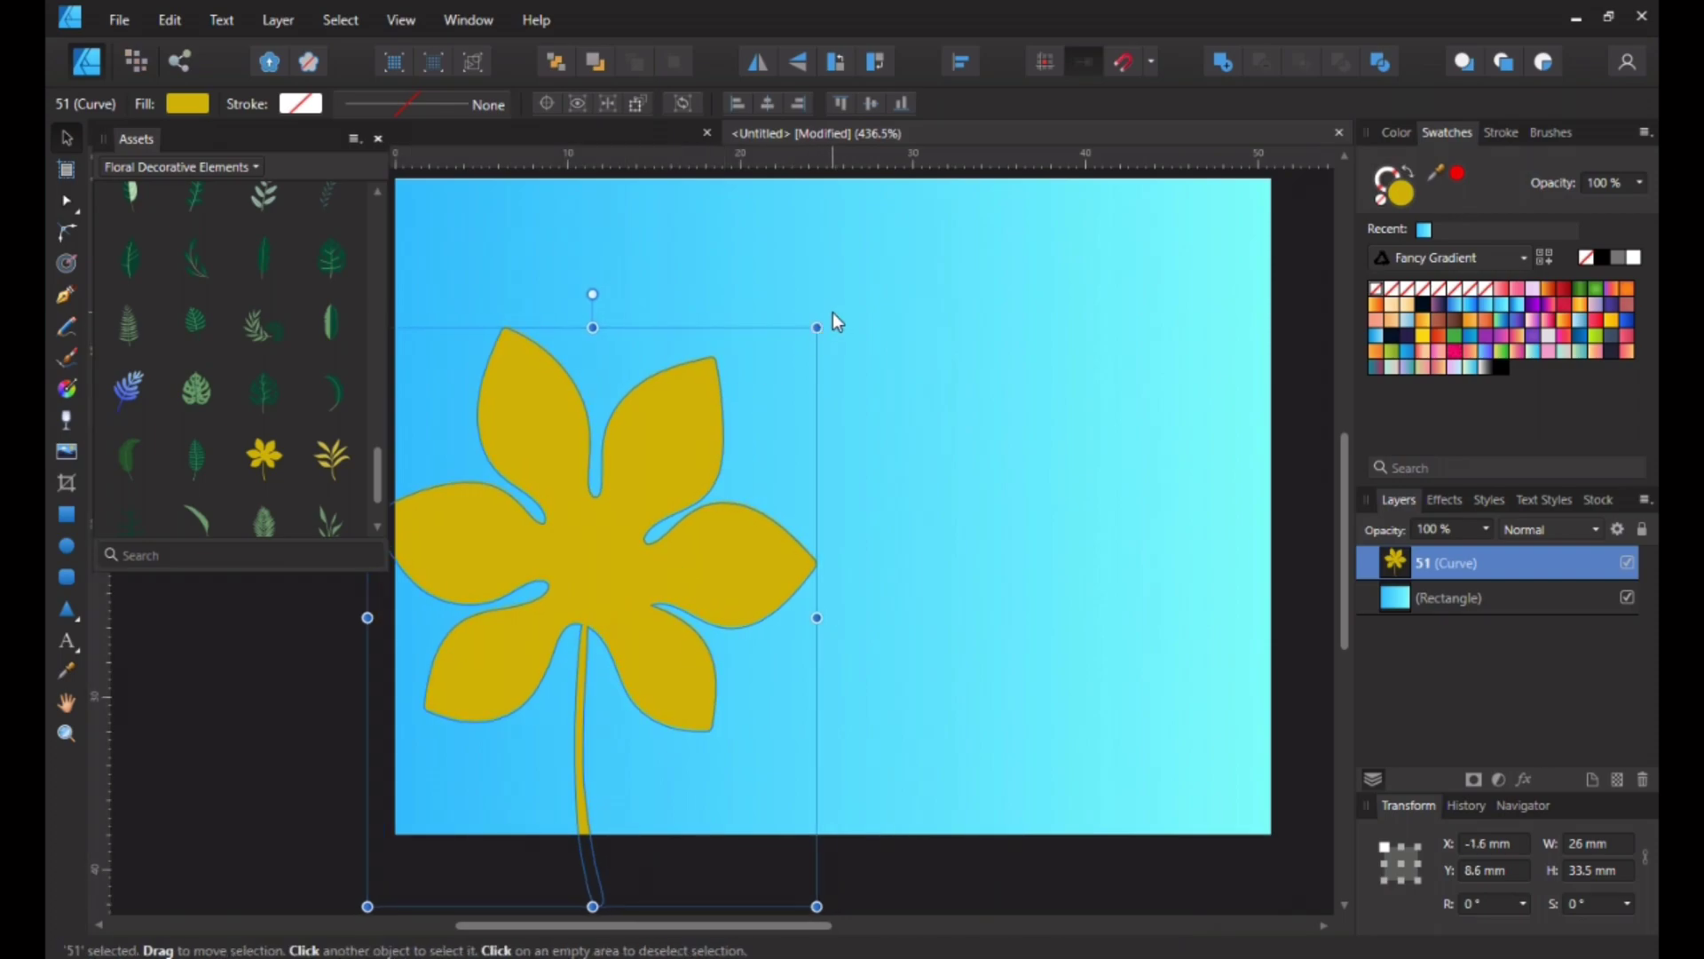
left_click_drag(829, 324, 920, 565)
left_click_drag(661, 518, 603, 568)
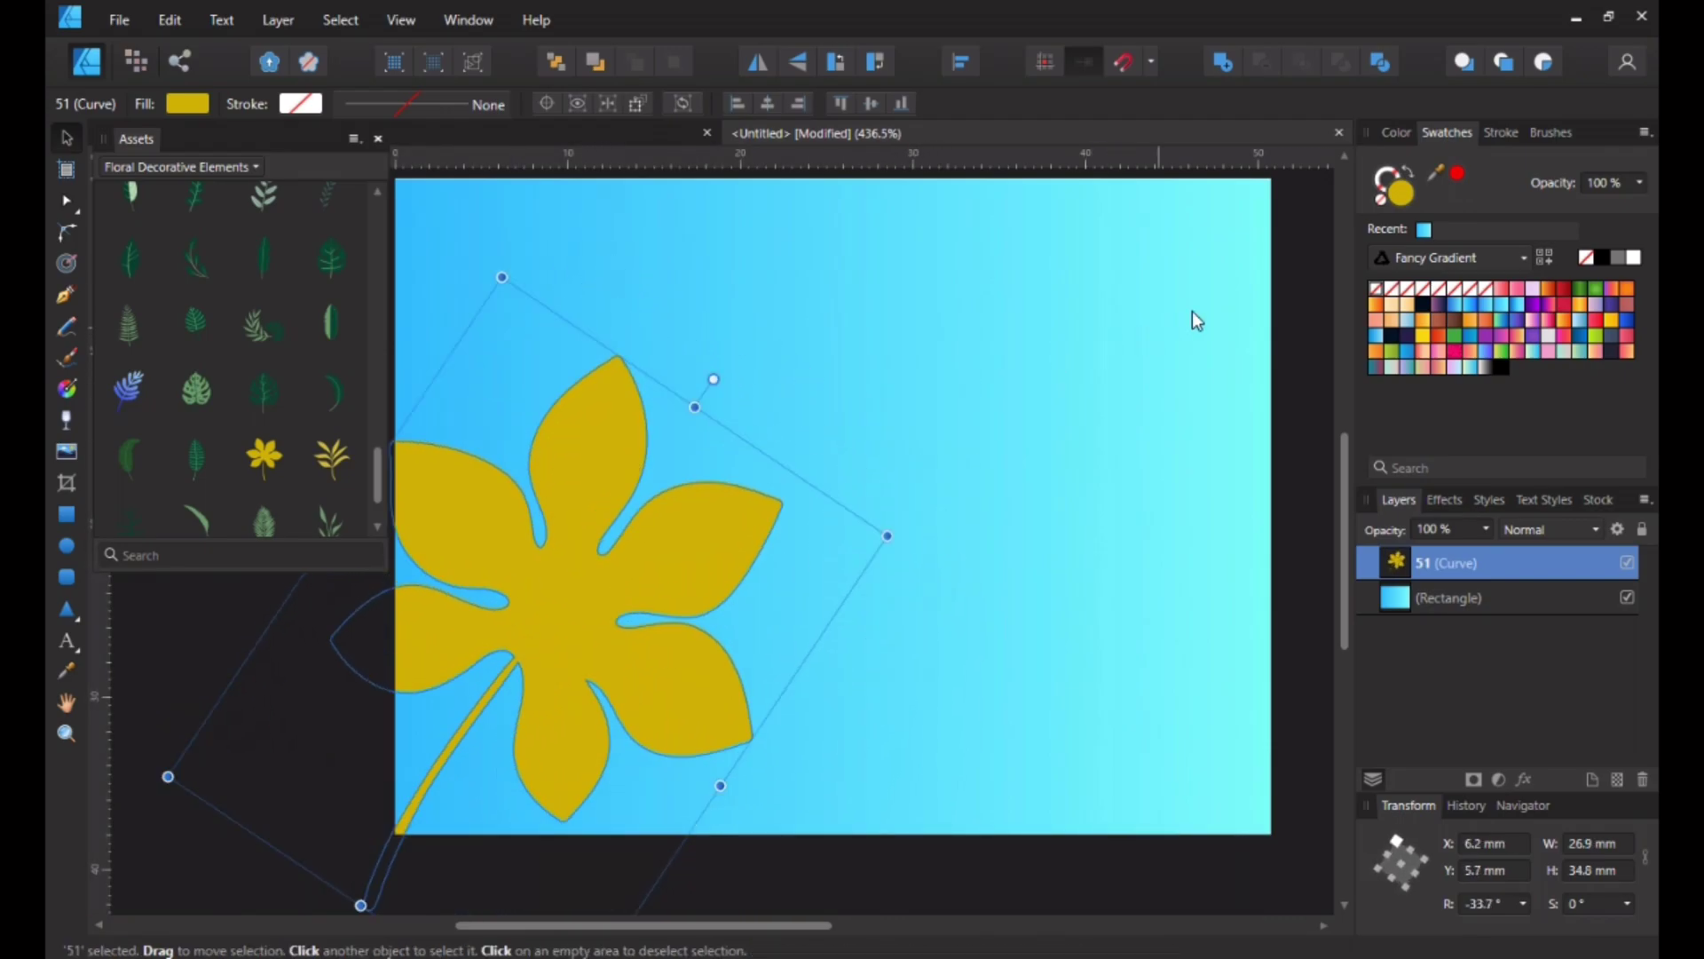
left_click(1298, 252)
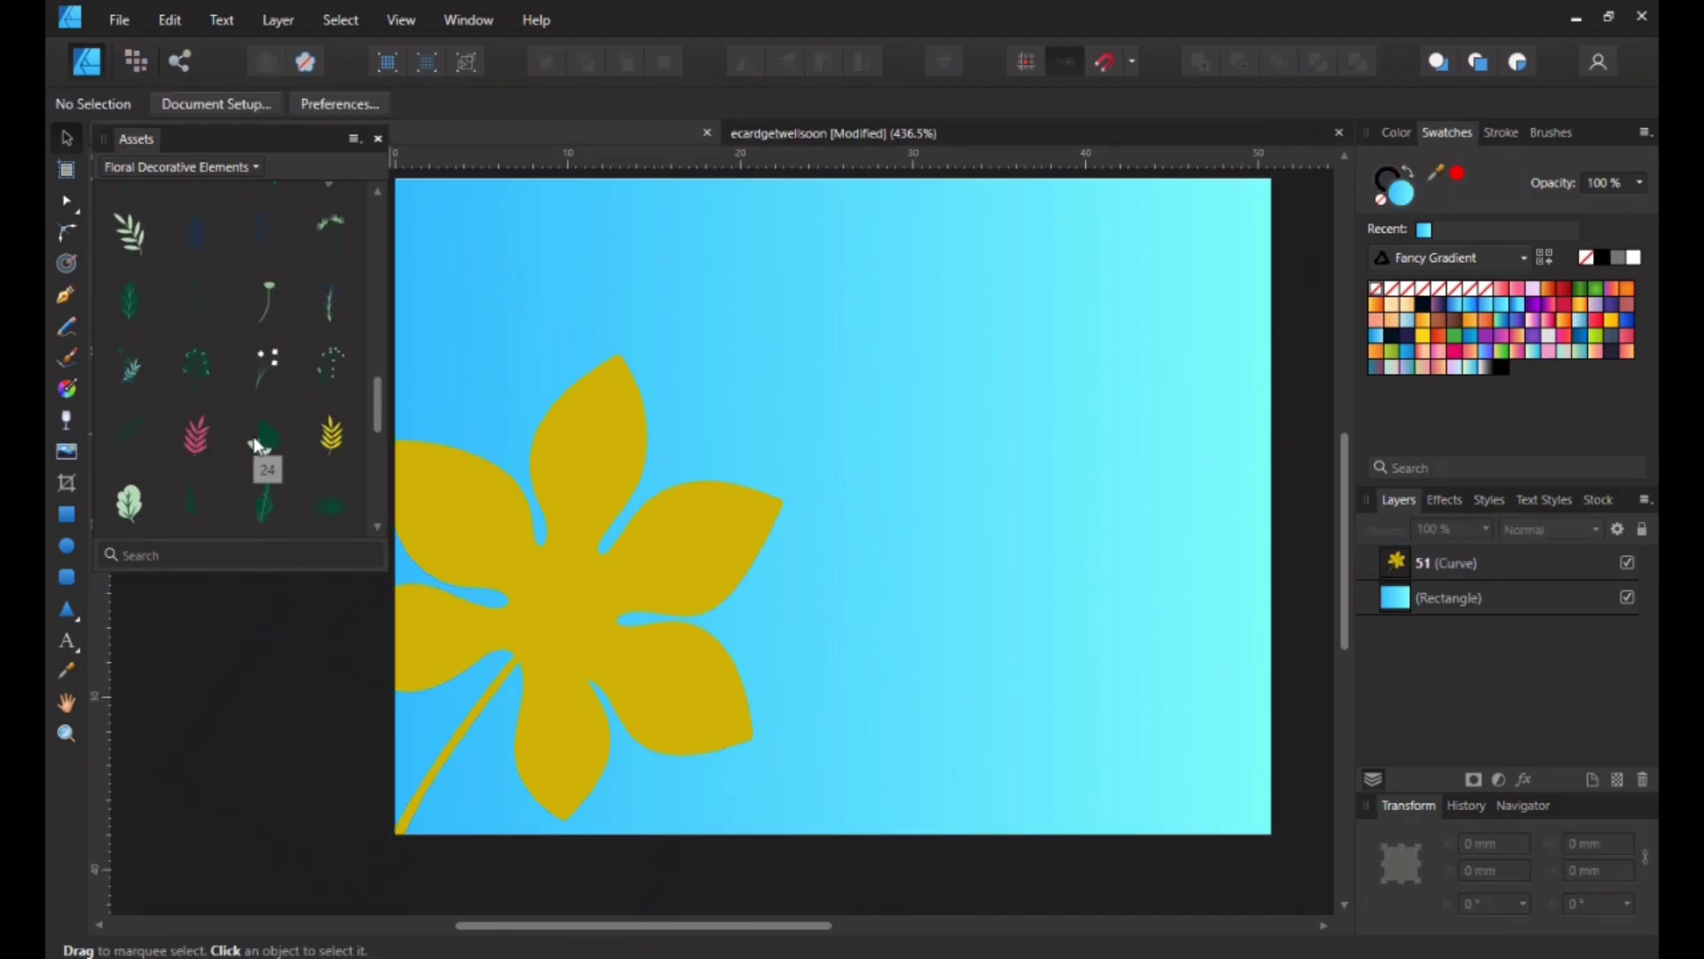
Step: Place the two-stemmed green bud asset on the card, size it to about 34.4 × 47.6 mm and flip it horizontally
scroll(253, 435, "up", 1)
left_click_drag(261, 490, 959, 330)
left_click_drag(863, 364, 882, 553)
left_click_drag(1026, 303, 674, 568)
left_click_drag(515, 727, 760, 307)
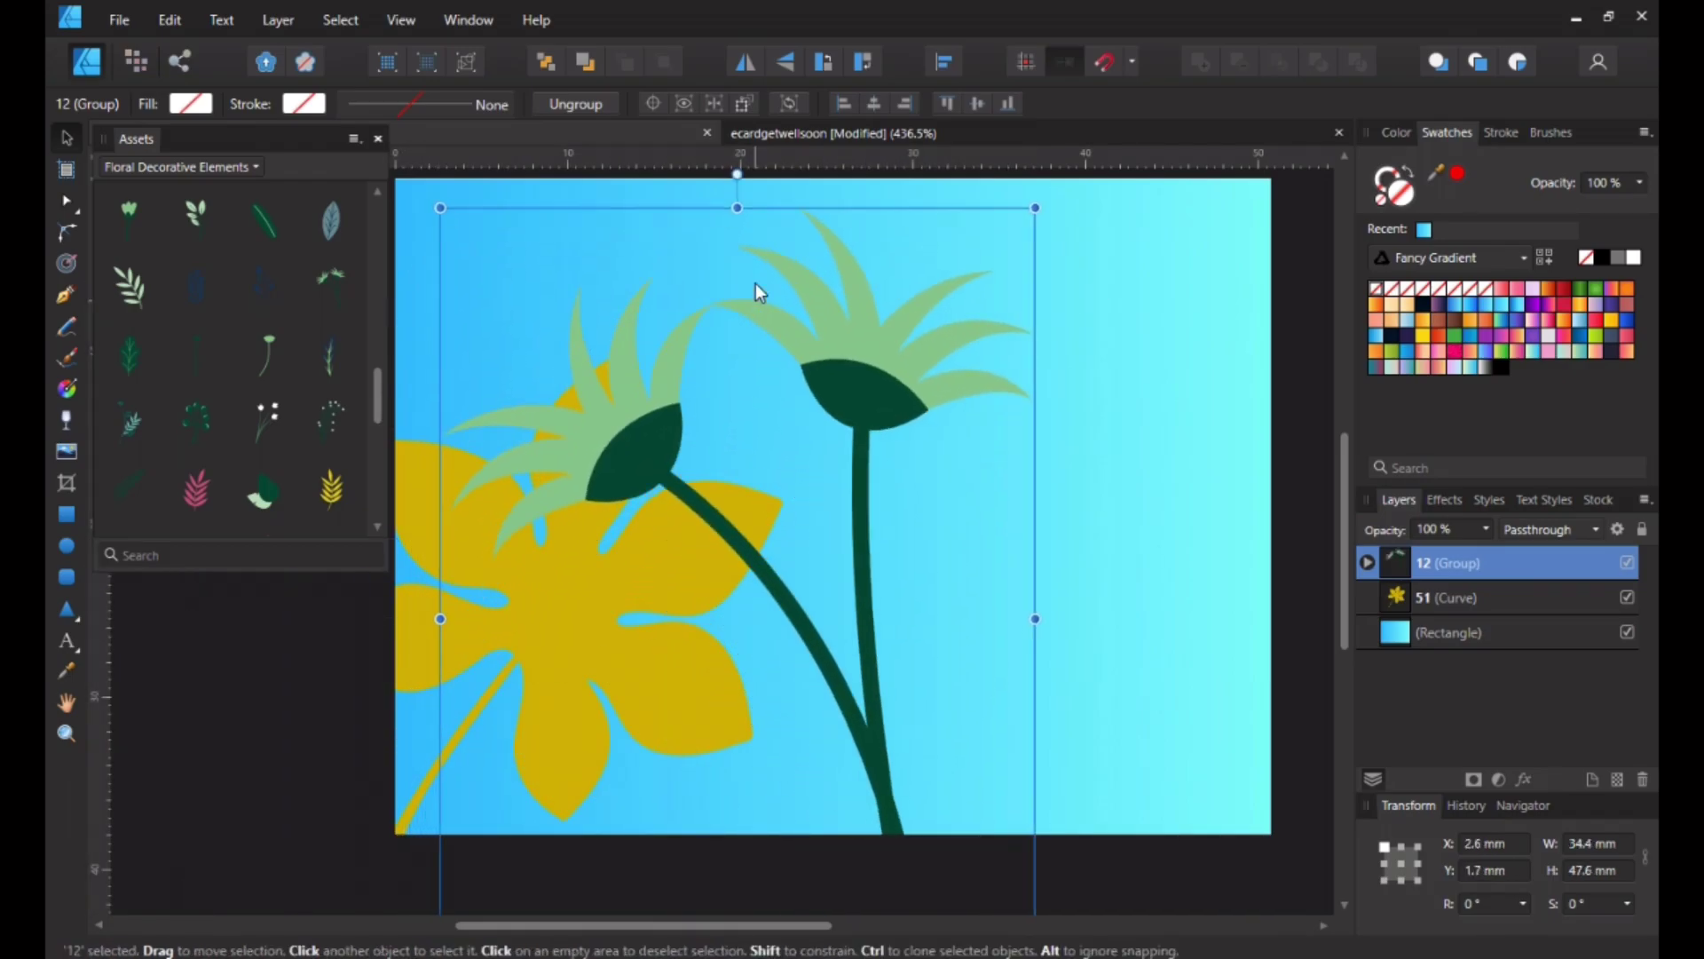
left_click(746, 61)
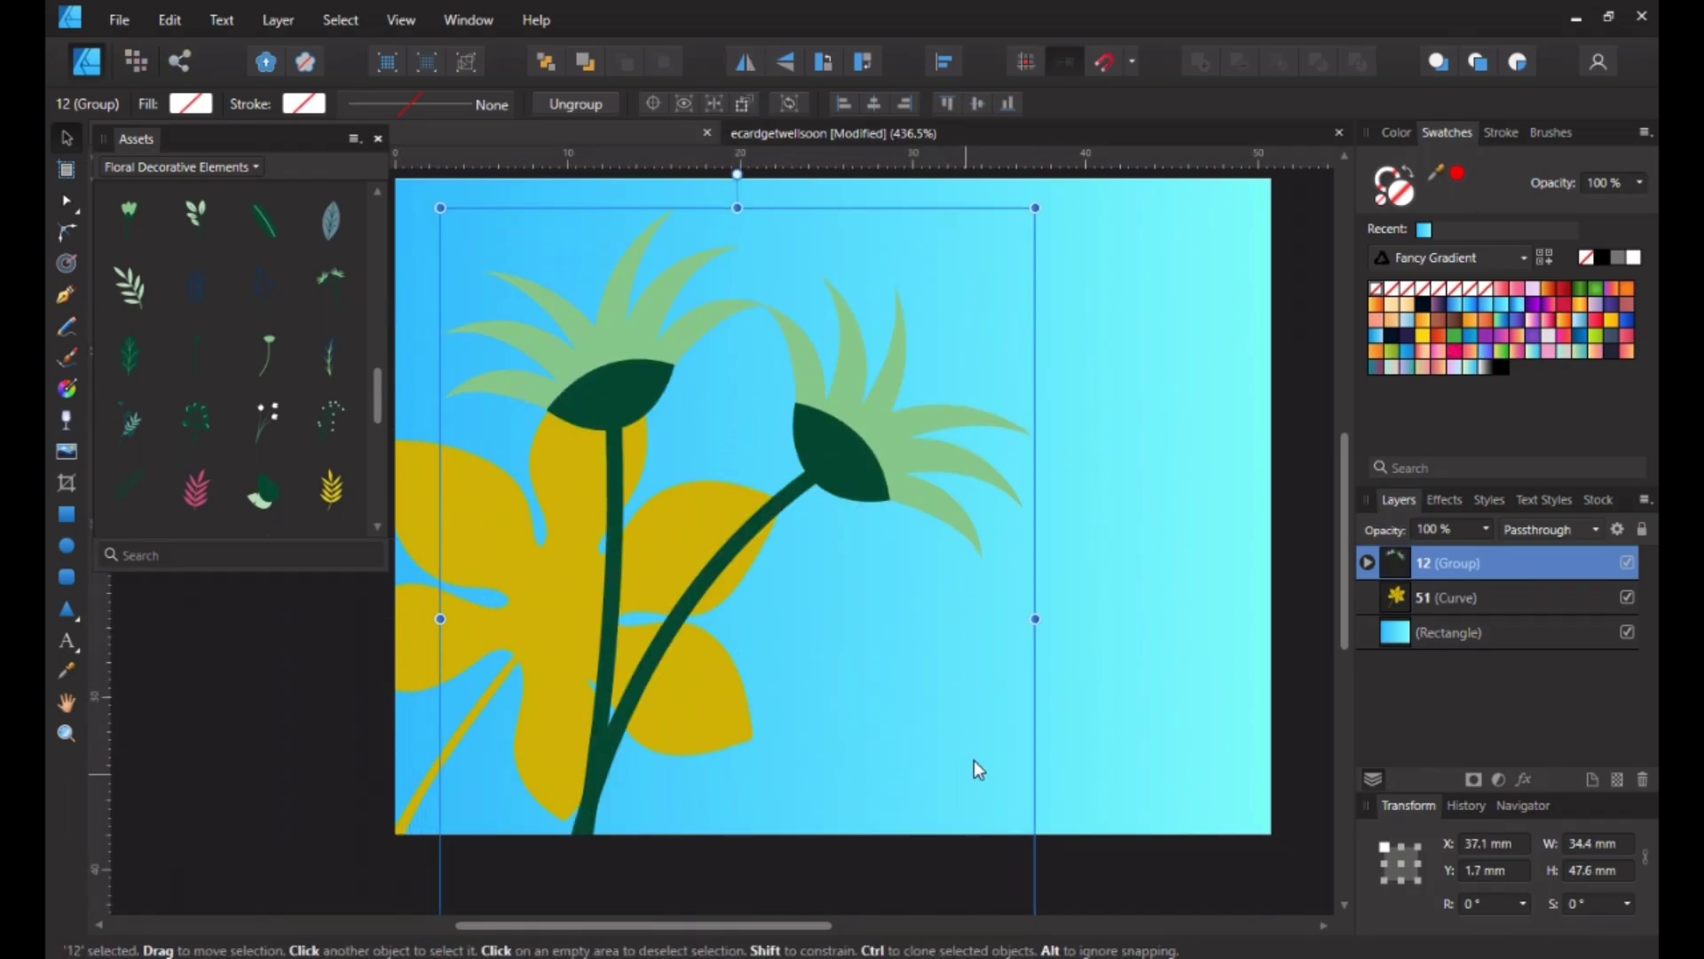
Step: Shrink the green bud group to about 16.2 × 22.4 mm and tilt it about -18.9° into the card's lower-left corner
left_click_drag(1031, 213, 687, 463)
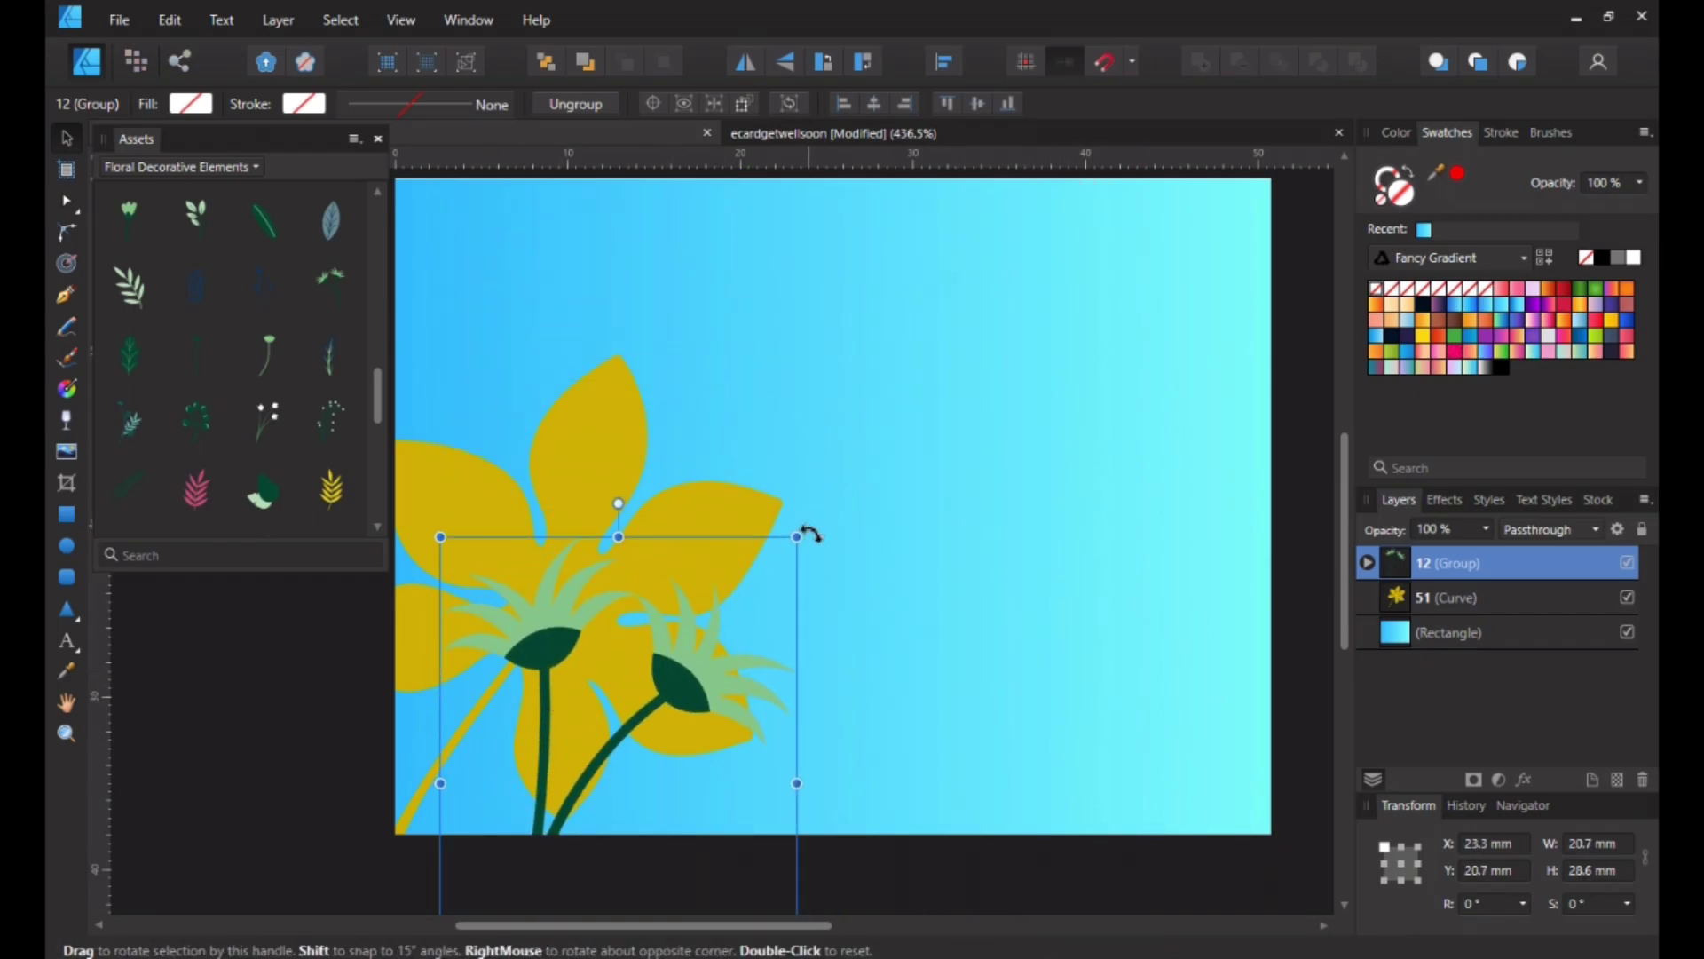
left_click_drag(822, 551, 869, 613)
left_click_drag(518, 824, 419, 776)
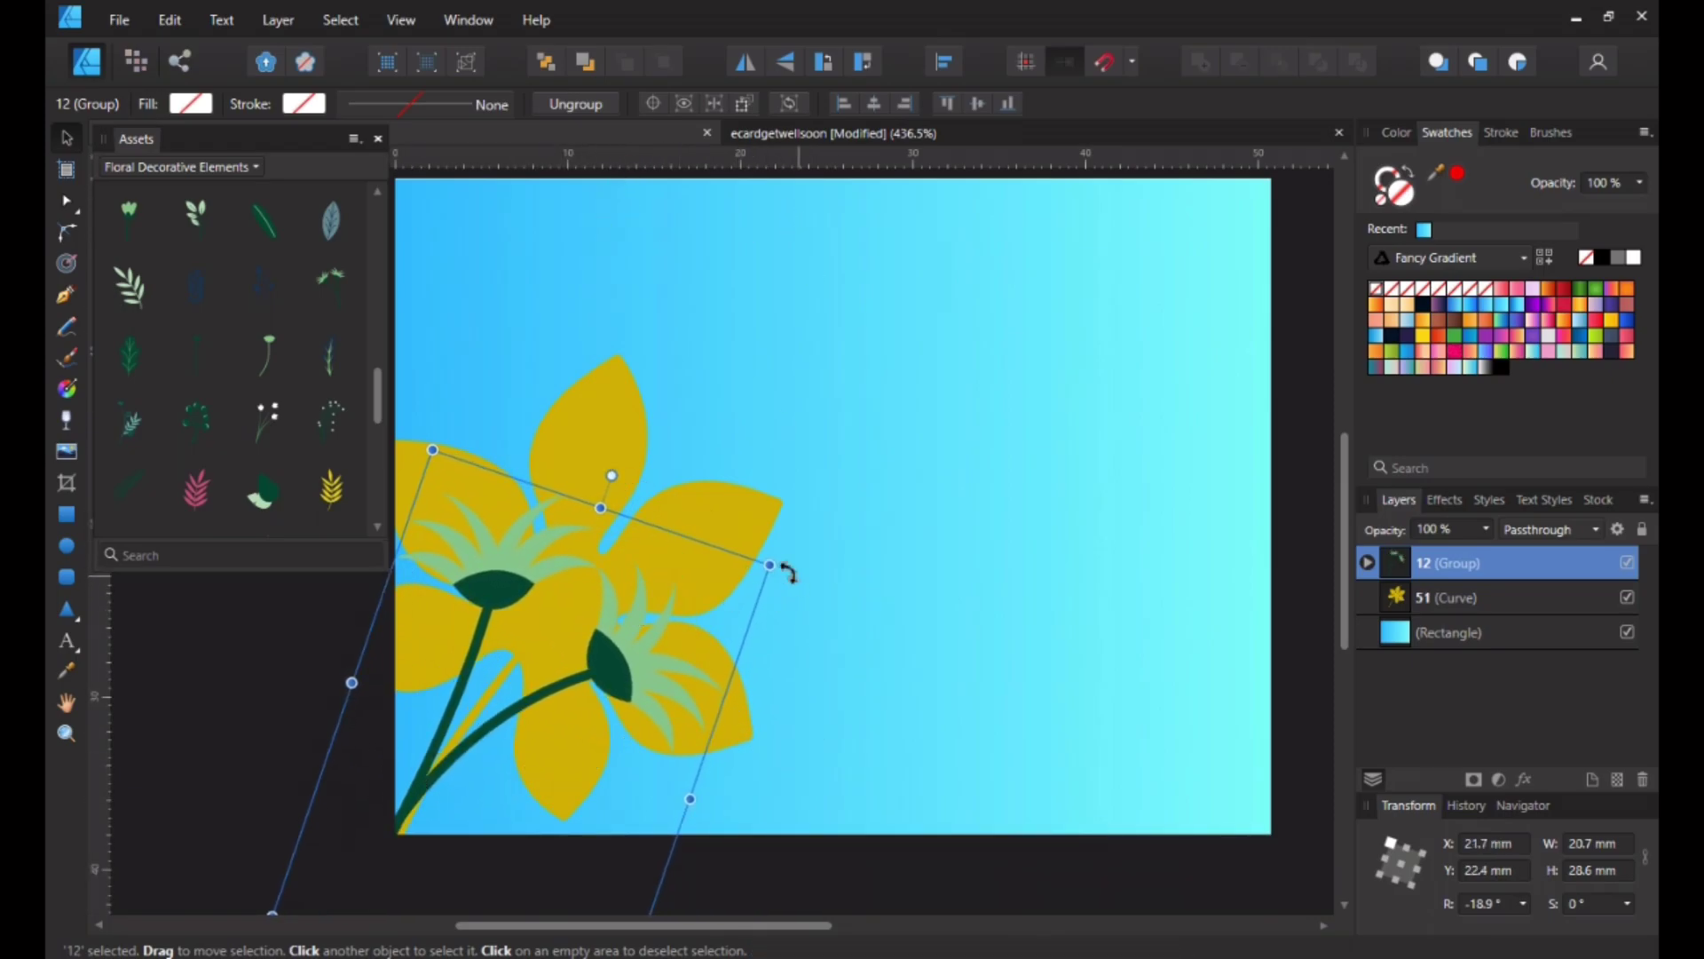
left_click_drag(770, 565, 662, 640)
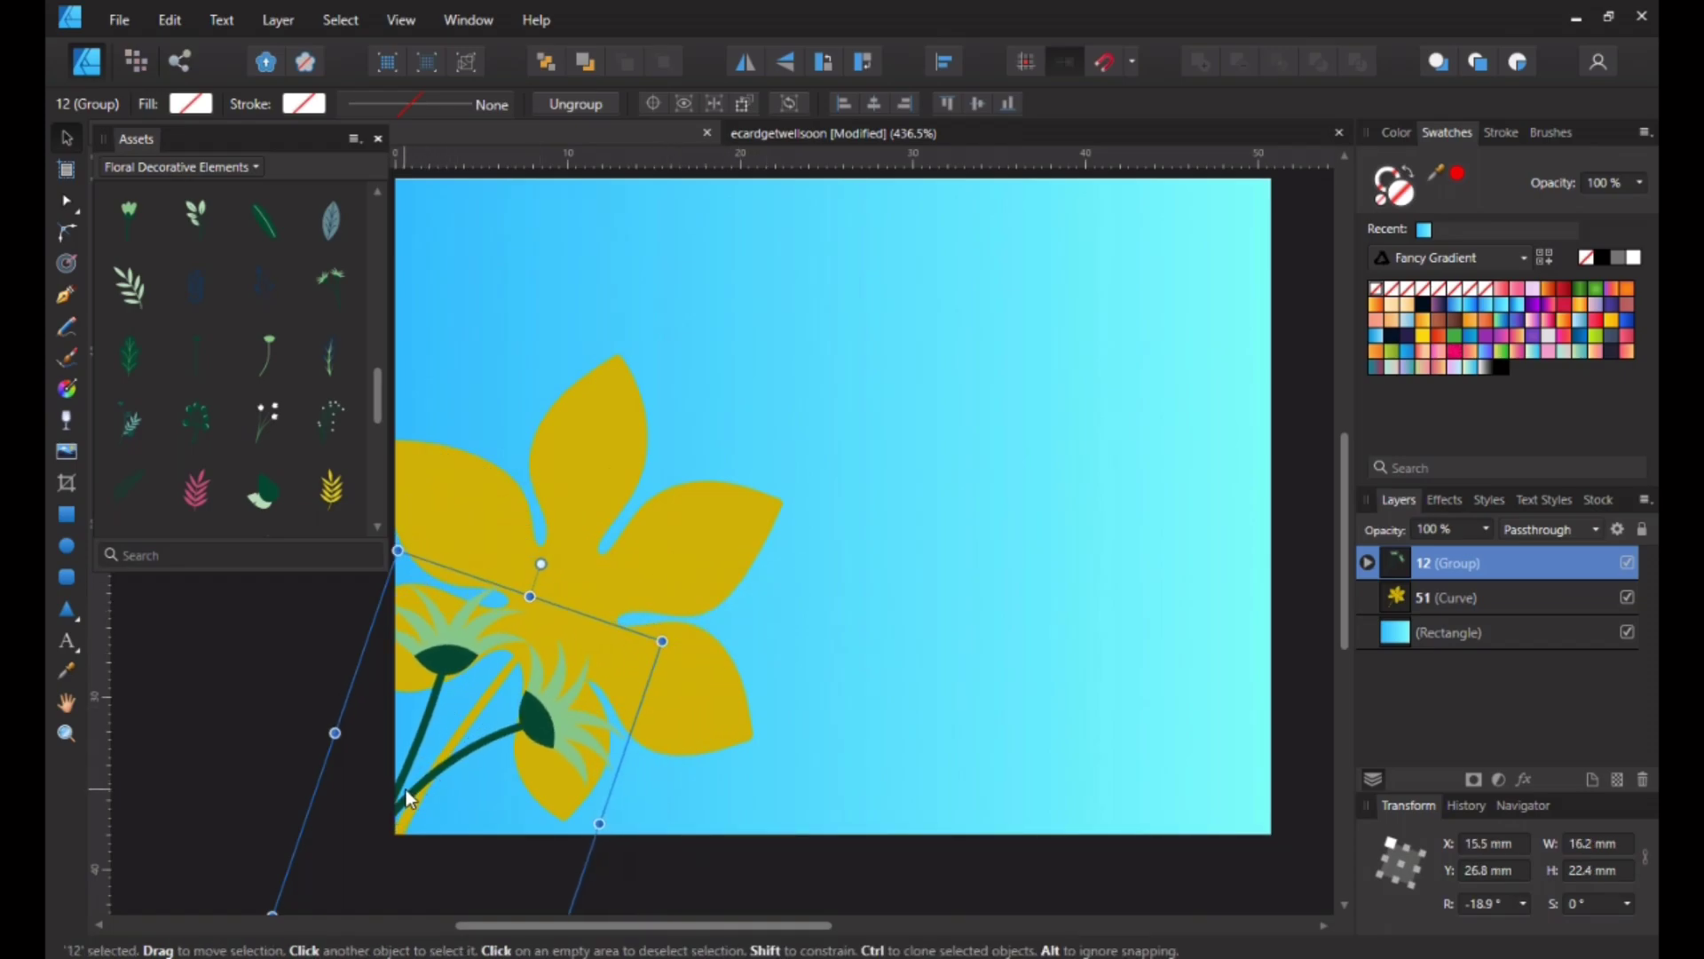
left_click_drag(408, 797, 423, 792)
Step: Move the yellow leaf slightly up and right, above the green buds, and clear the selection
left_click_drag(625, 446, 657, 376)
left_click(929, 515)
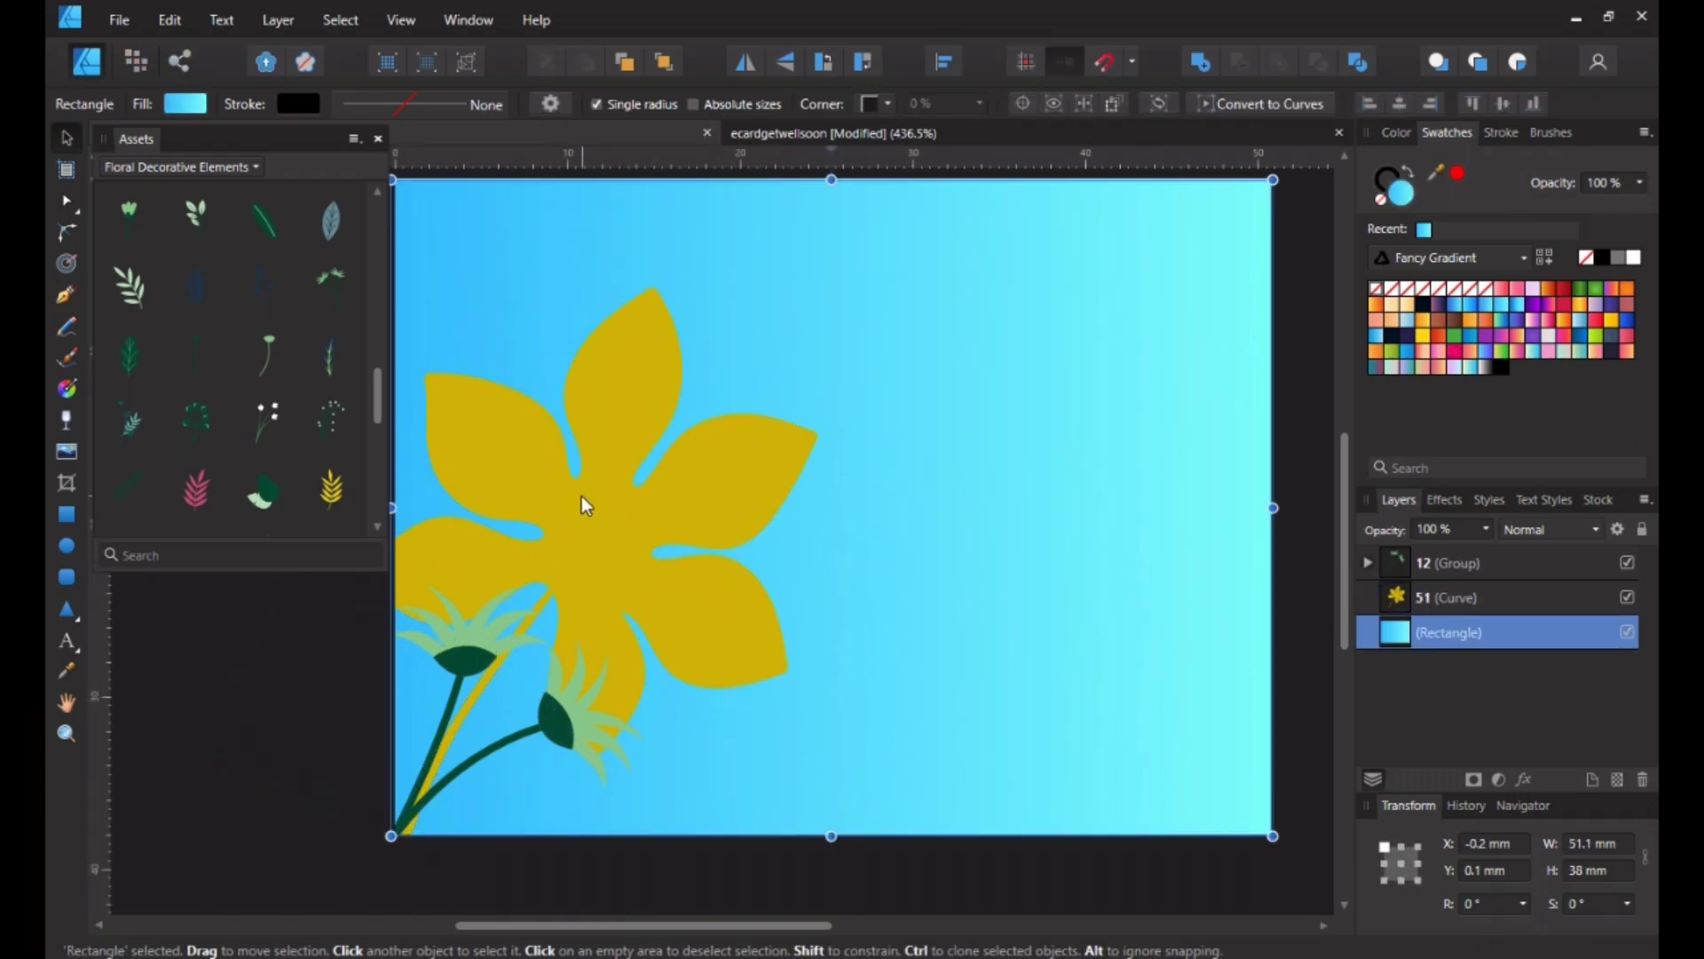
left_click(508, 883)
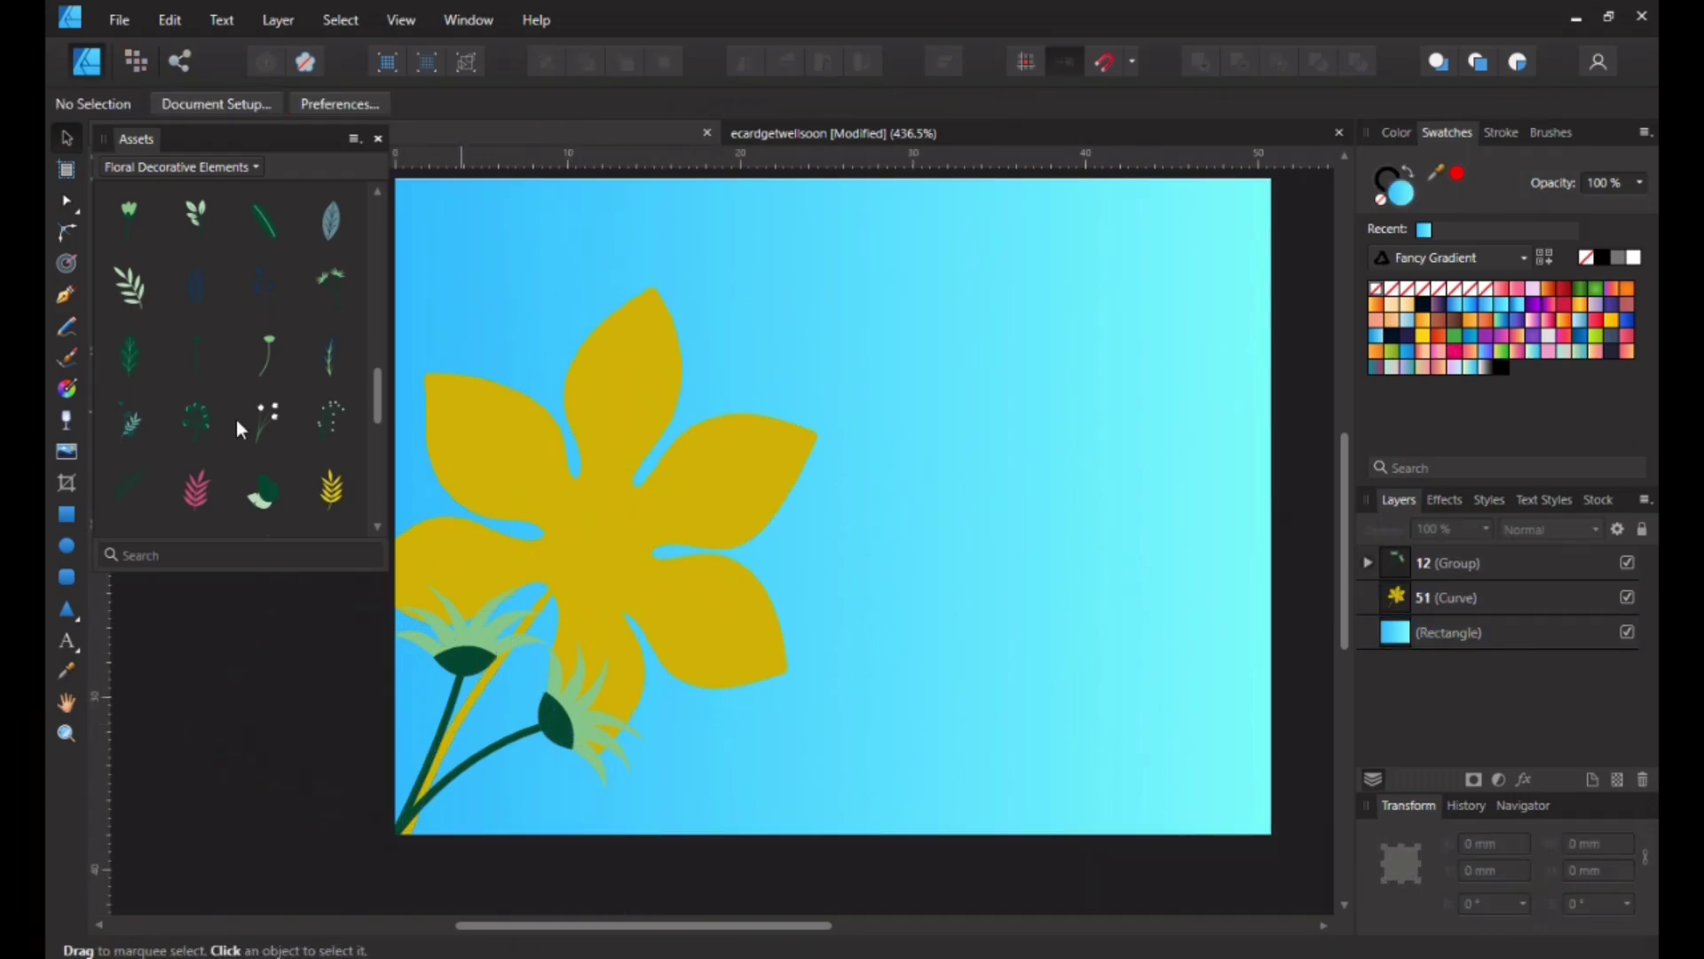
Step: Place the pink many-petalled flower asset over the yellow leaf and scale it to about 16.2 × 16.2 mm
scroll(168, 387, "up", 10)
scroll(169, 386, "down", 1)
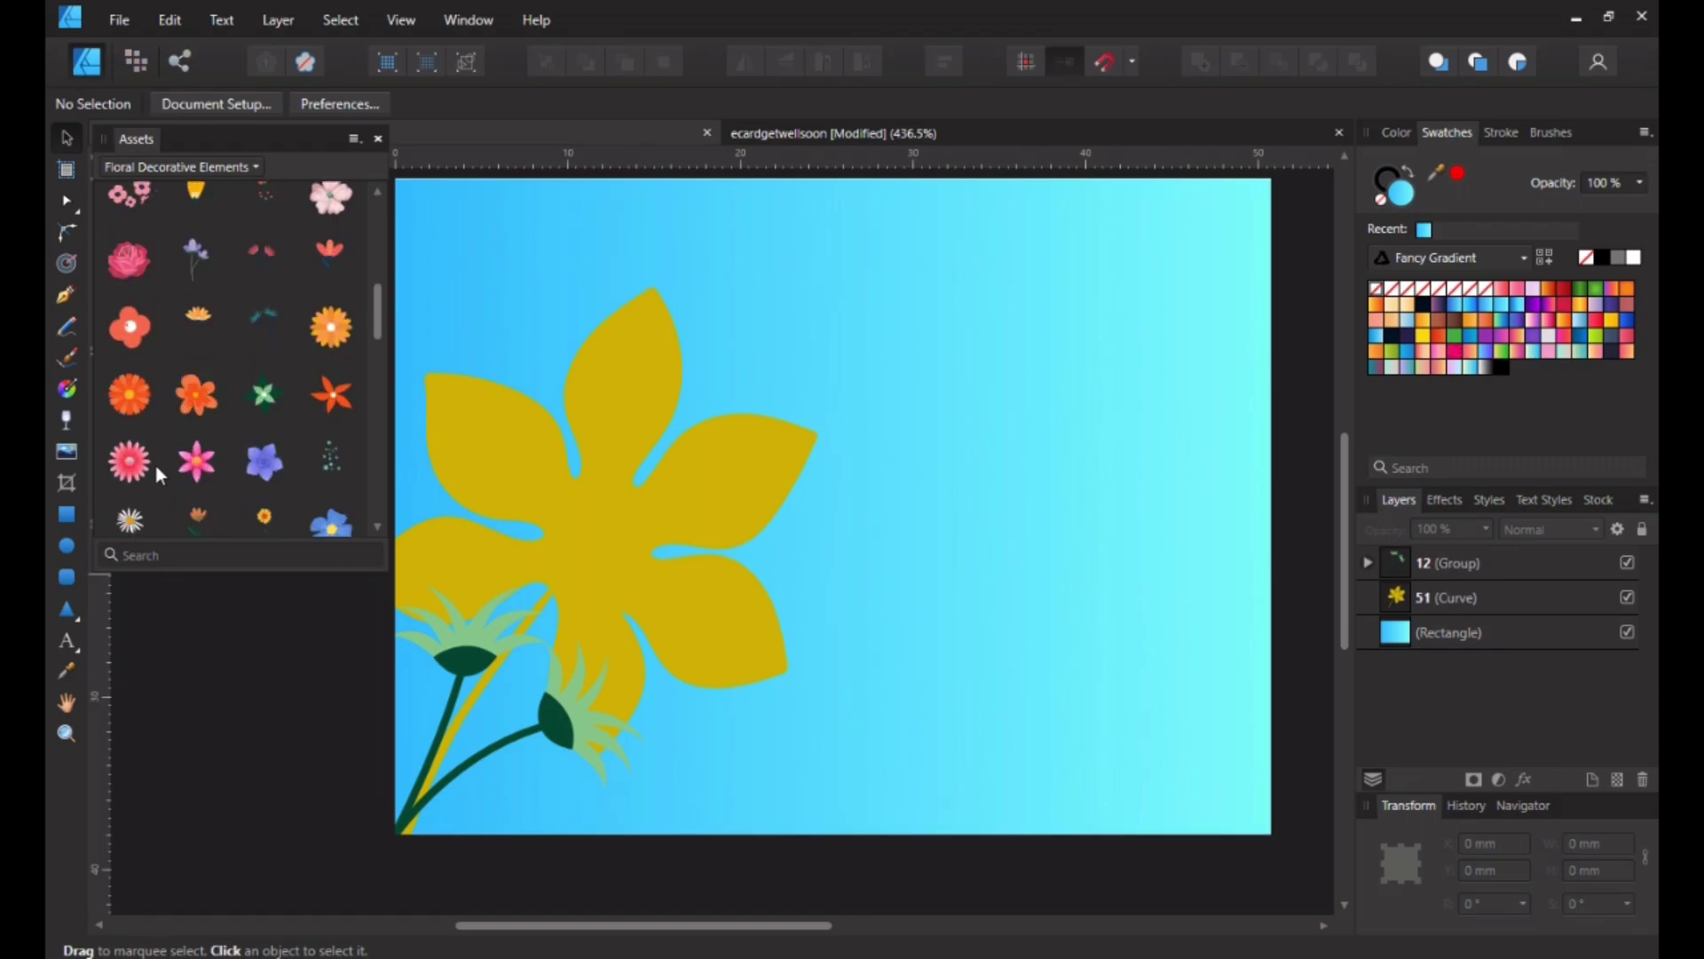
left_click_drag(135, 468, 804, 622)
left_click_drag(398, 208, 844, 654)
left_click_drag(1073, 855, 658, 550)
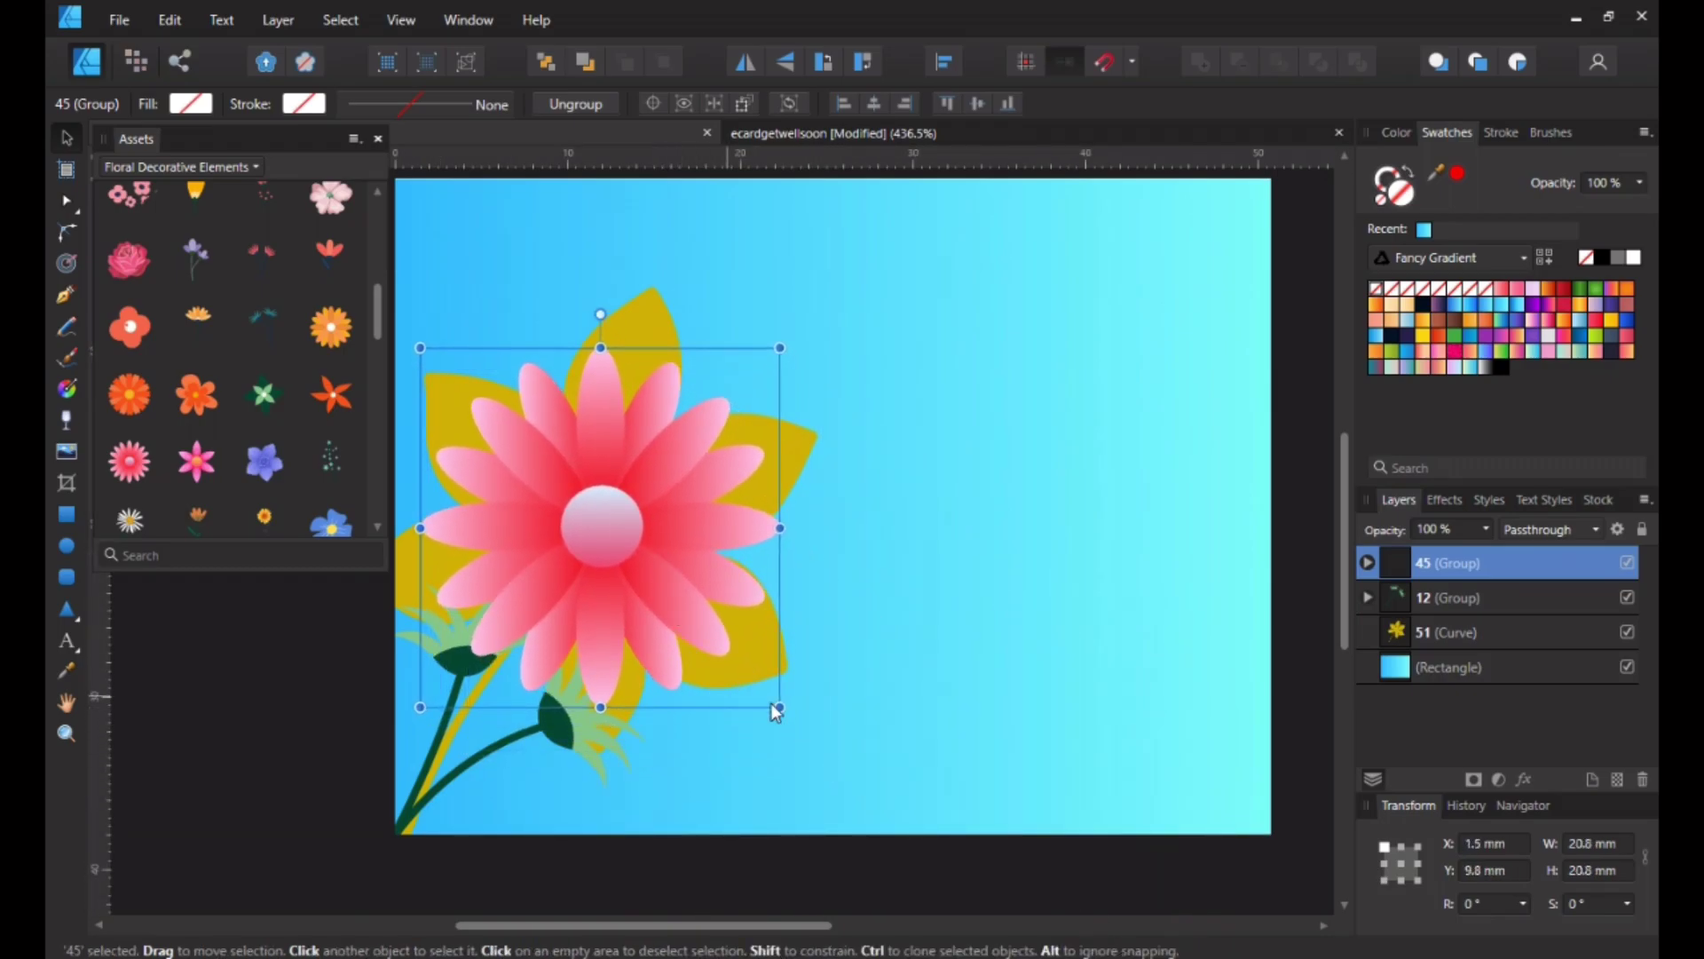
left_click_drag(783, 710, 703, 631)
left_click_drag(572, 531, 605, 546)
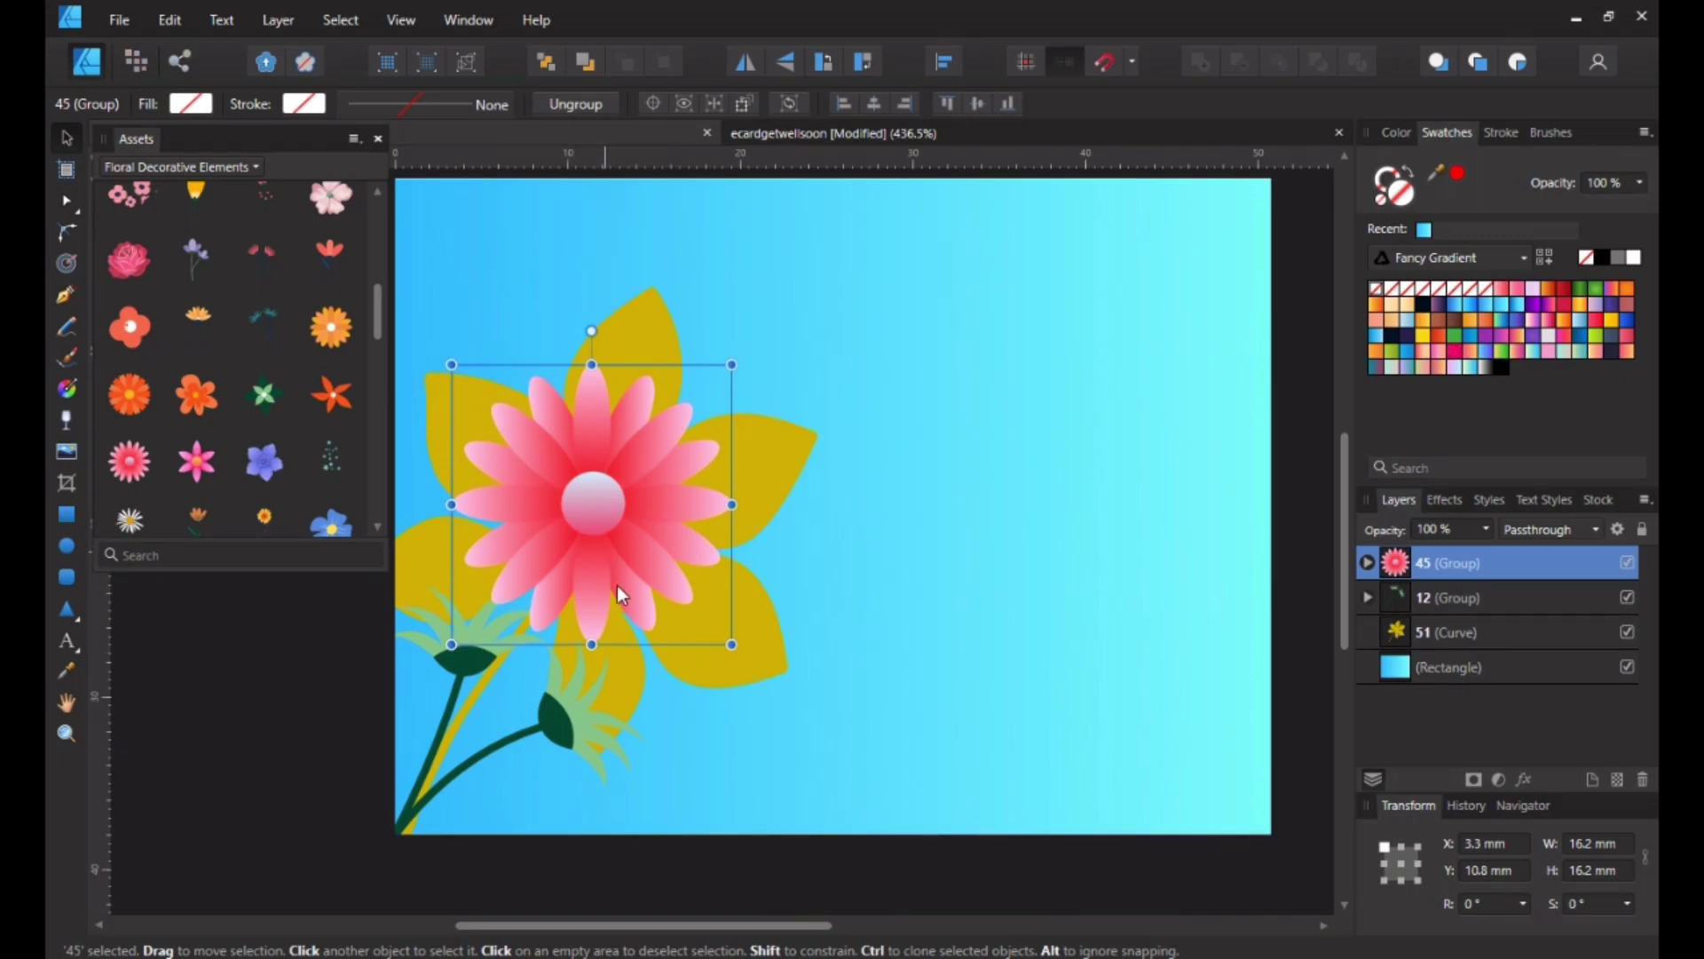
left_click(977, 588)
Step: Enlarge the yellow leaf behind the pink flower to about 28 × 37.4 mm
left_click(708, 563)
left_click_drag(538, 211, 546, 168)
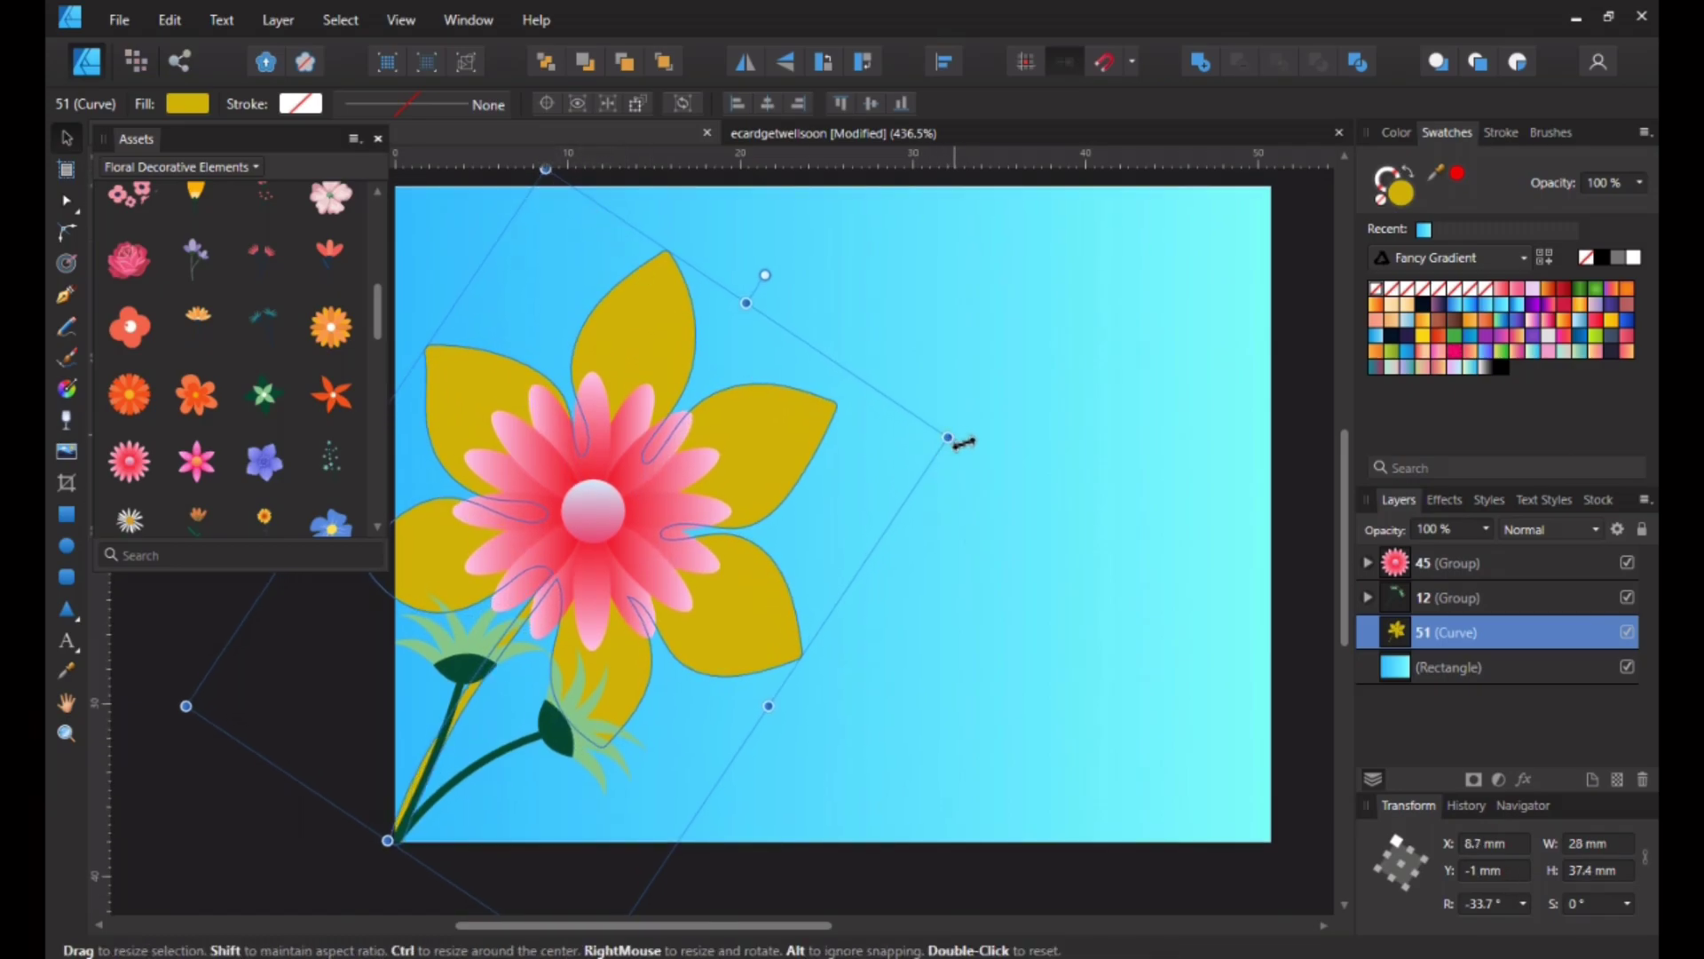
left_click(1001, 544)
Step: Reposition the pink flower over the leaf's centre at about X 3.7 mm, Y 10.3 mm
left_click(593, 509)
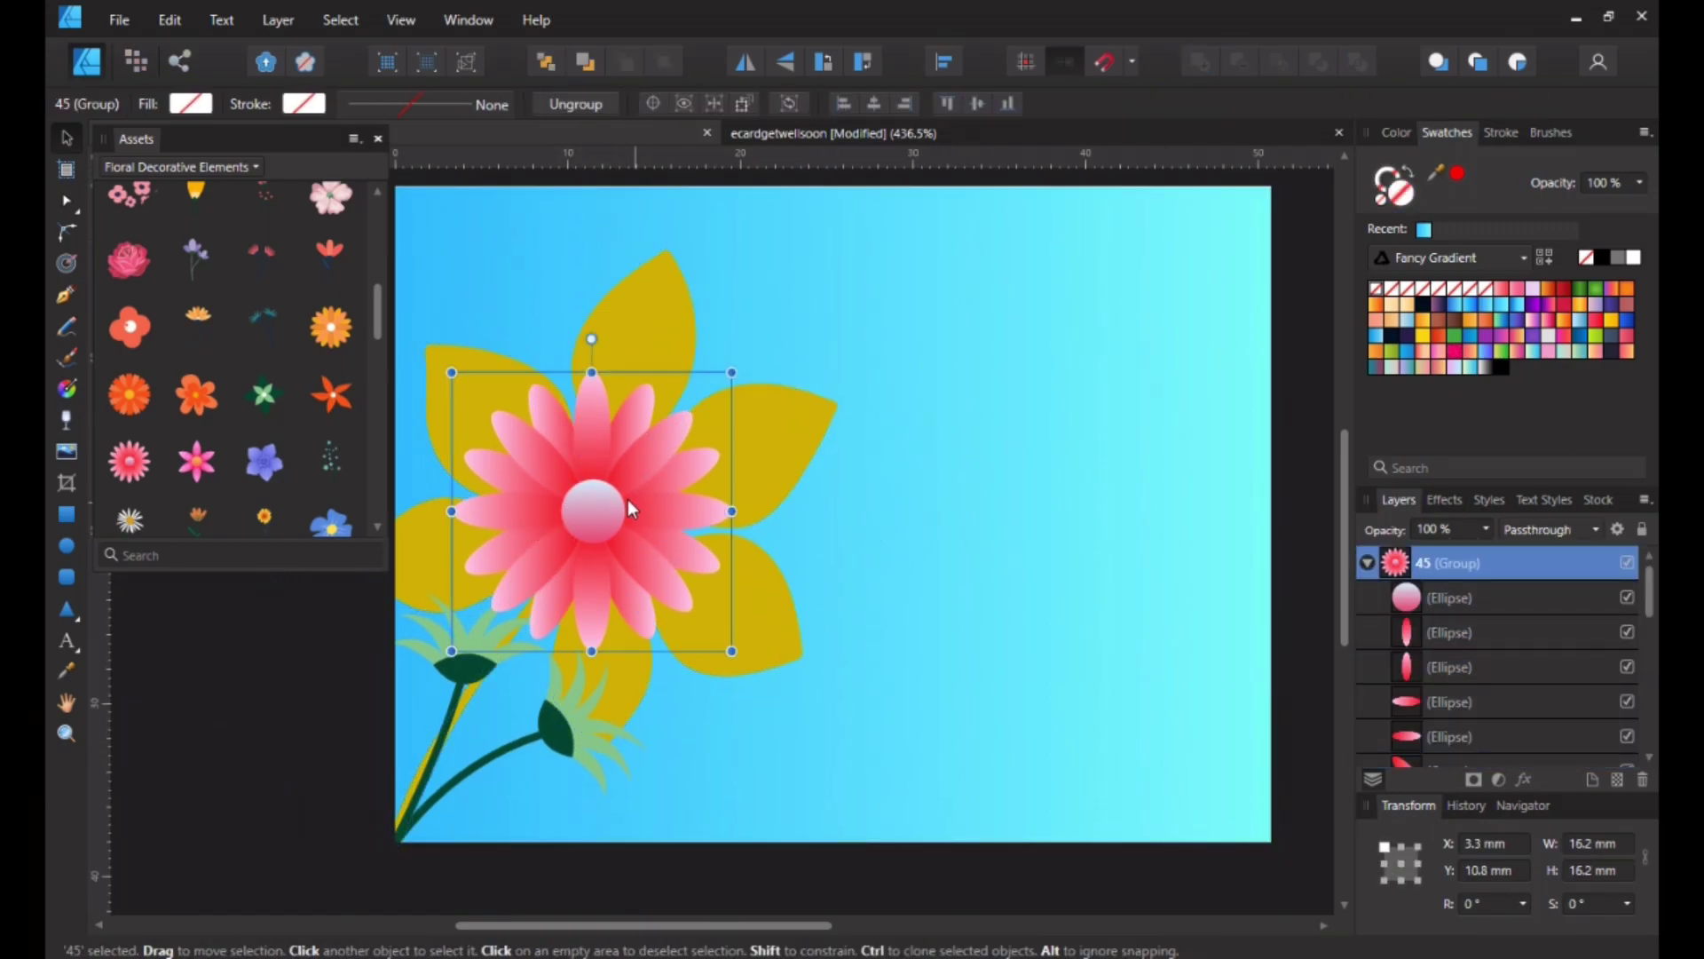
left_click_drag(622, 506, 621, 497)
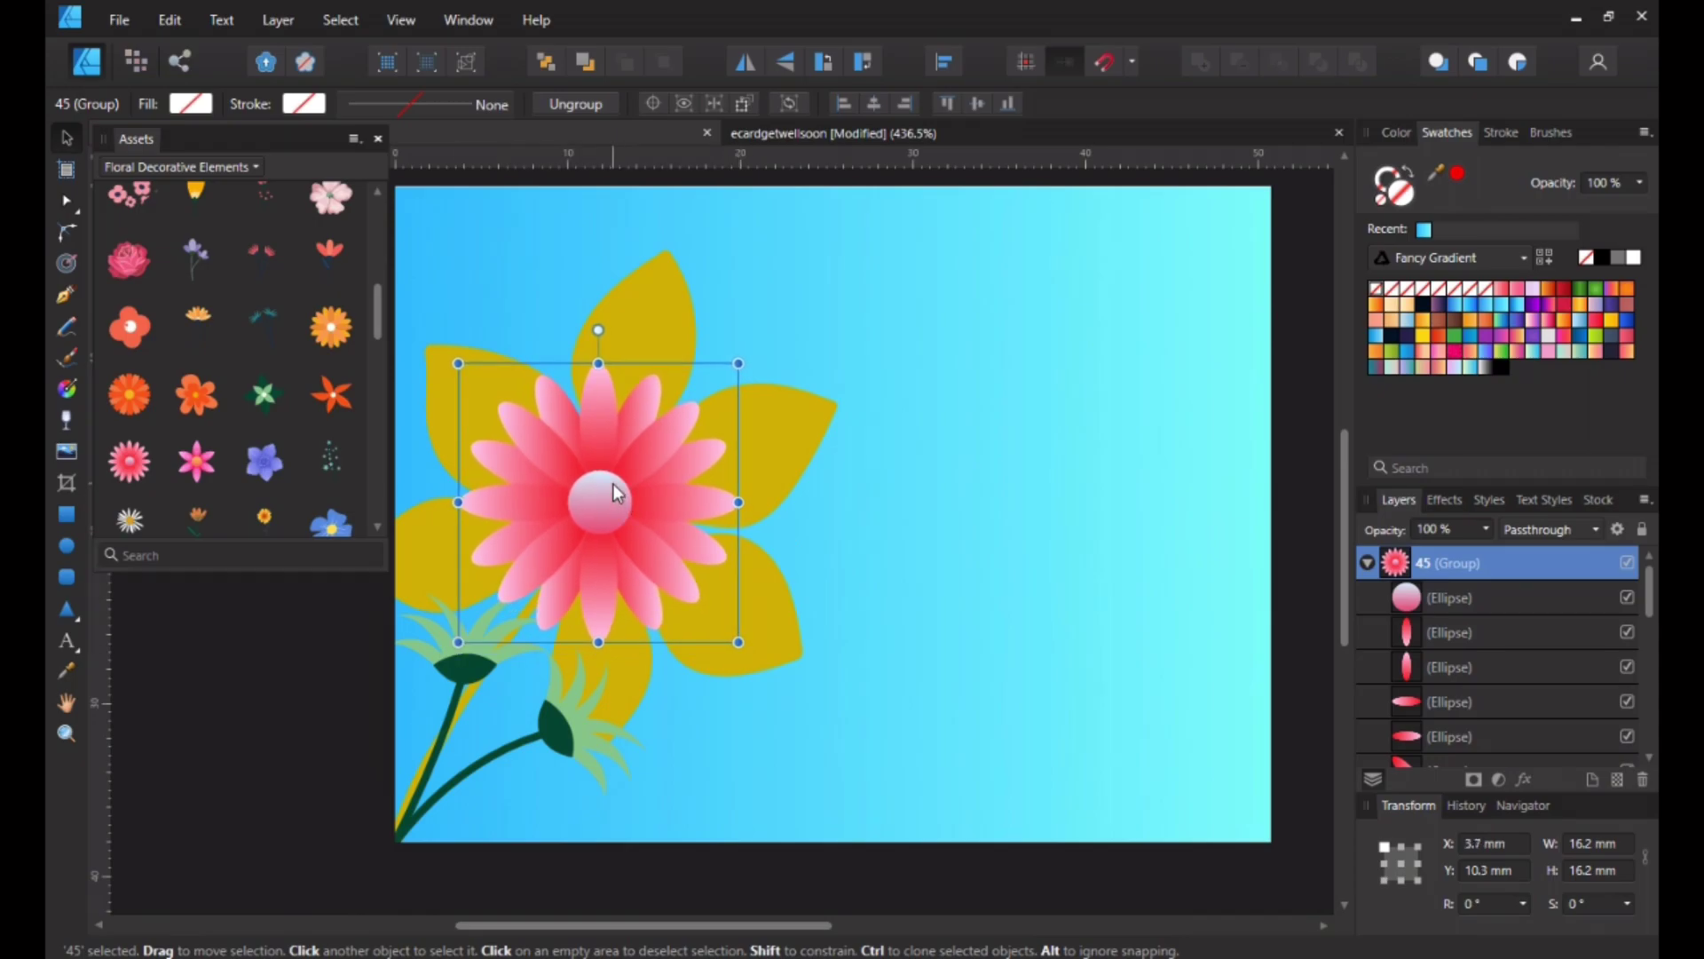
left_click(1169, 596)
Step: Place the red berry branch asset in the card's lower-right area, rotated -45° and shrunk to about 25.8 × 31 mm
scroll(206, 378, "down", 3)
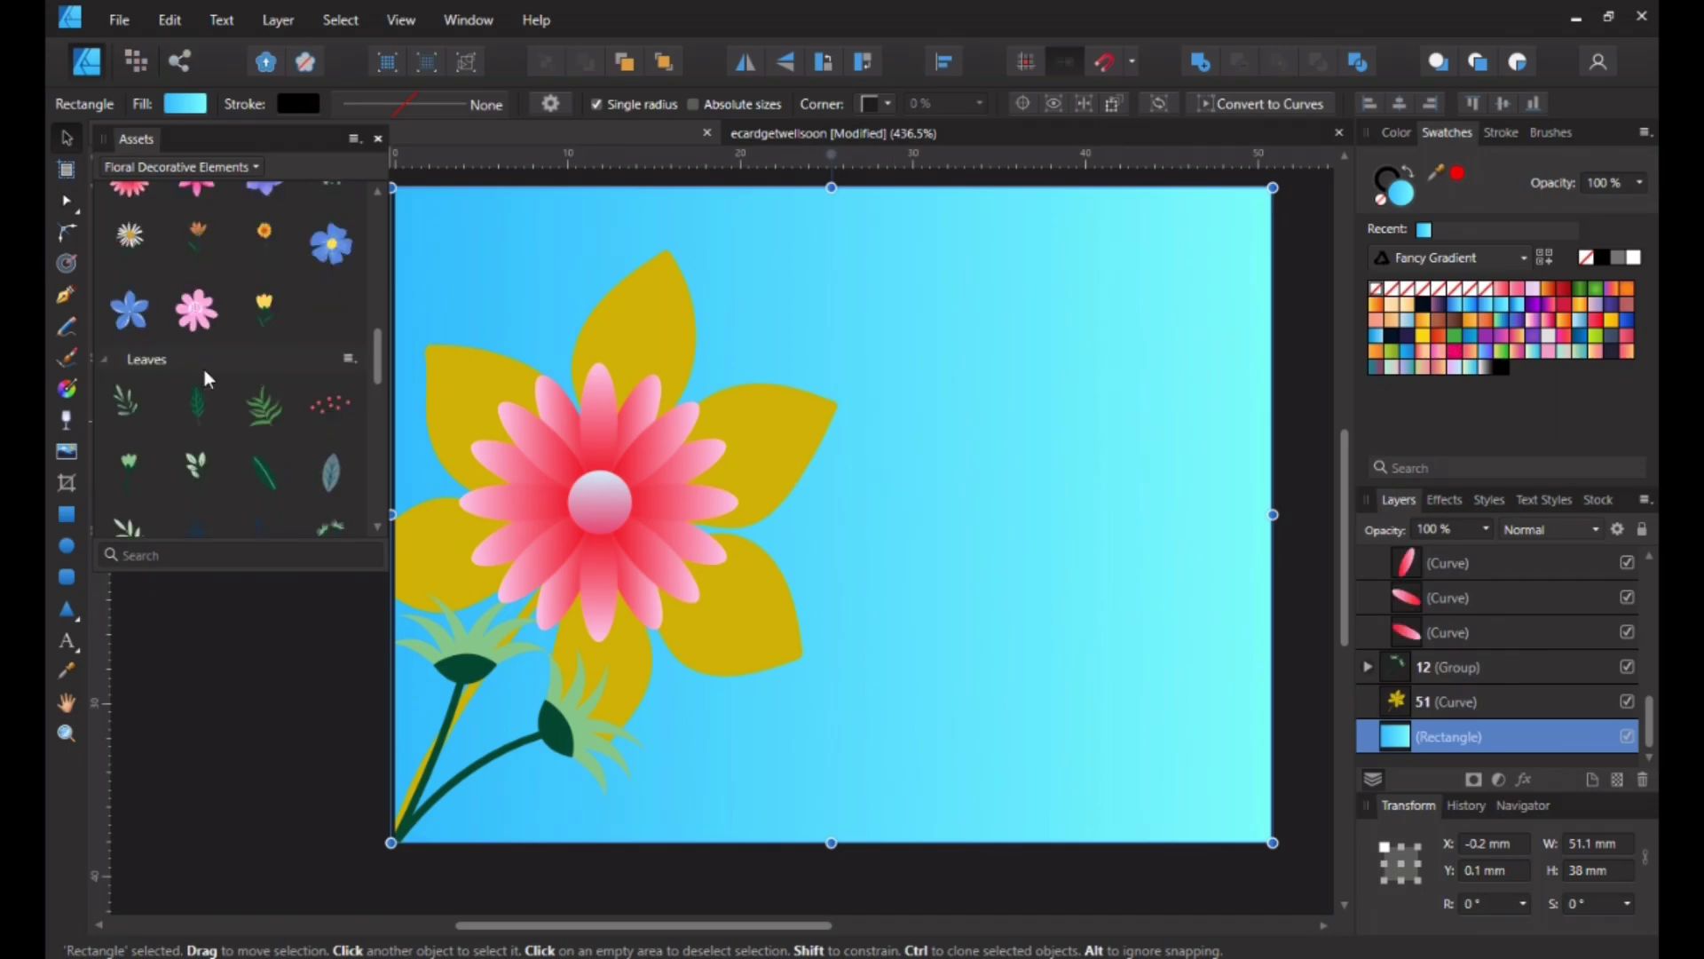
left_click_drag(349, 412, 827, 545)
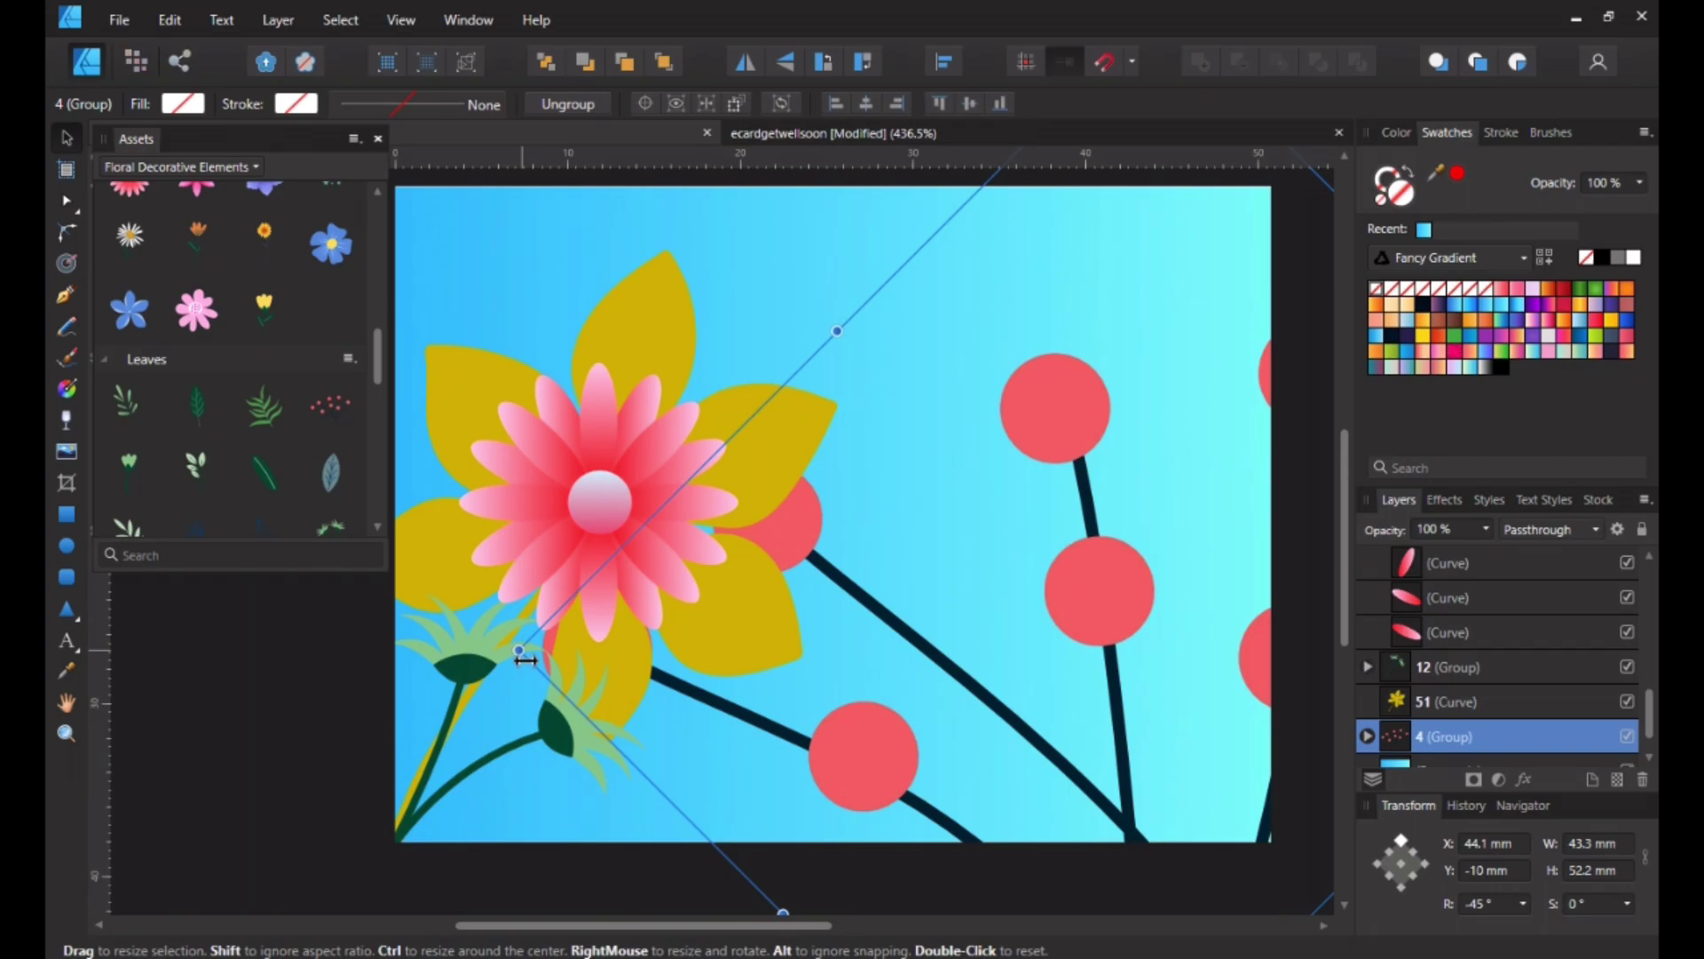
left_click_drag(522, 653, 1037, 748)
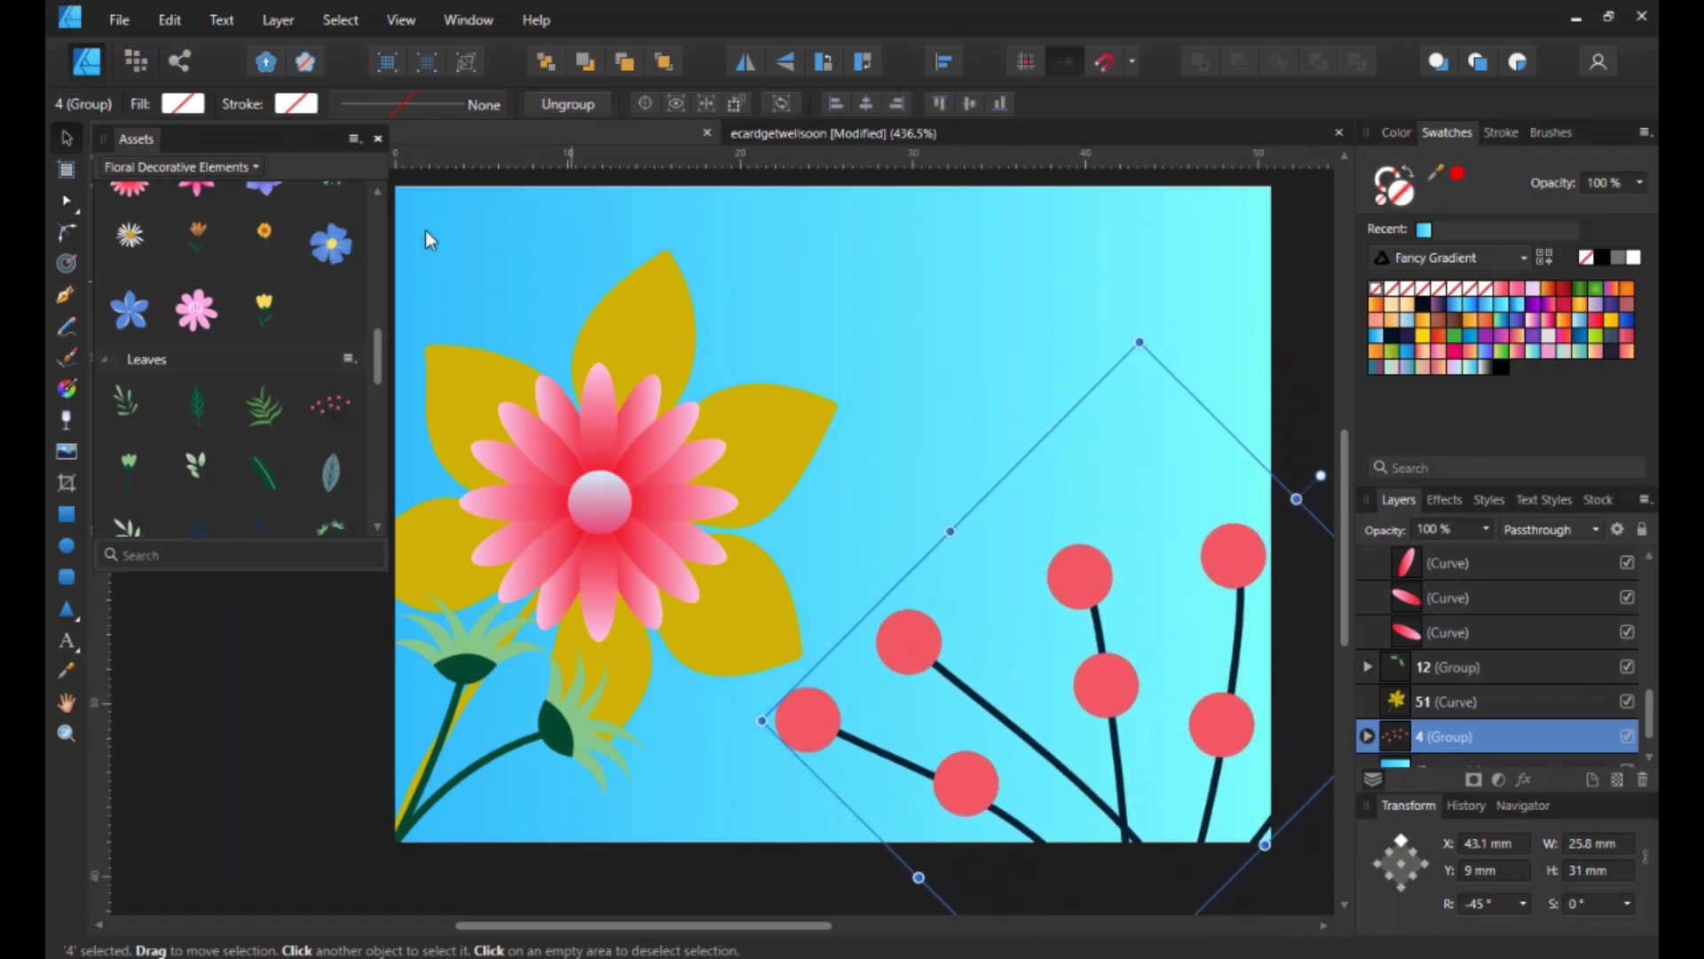
mouse_move(1120, 638)
left_mouse_down()
mouse_move(1106, 653)
mouse_move(1122, 652)
mouse_move(1109, 633)
left_mouse_up()
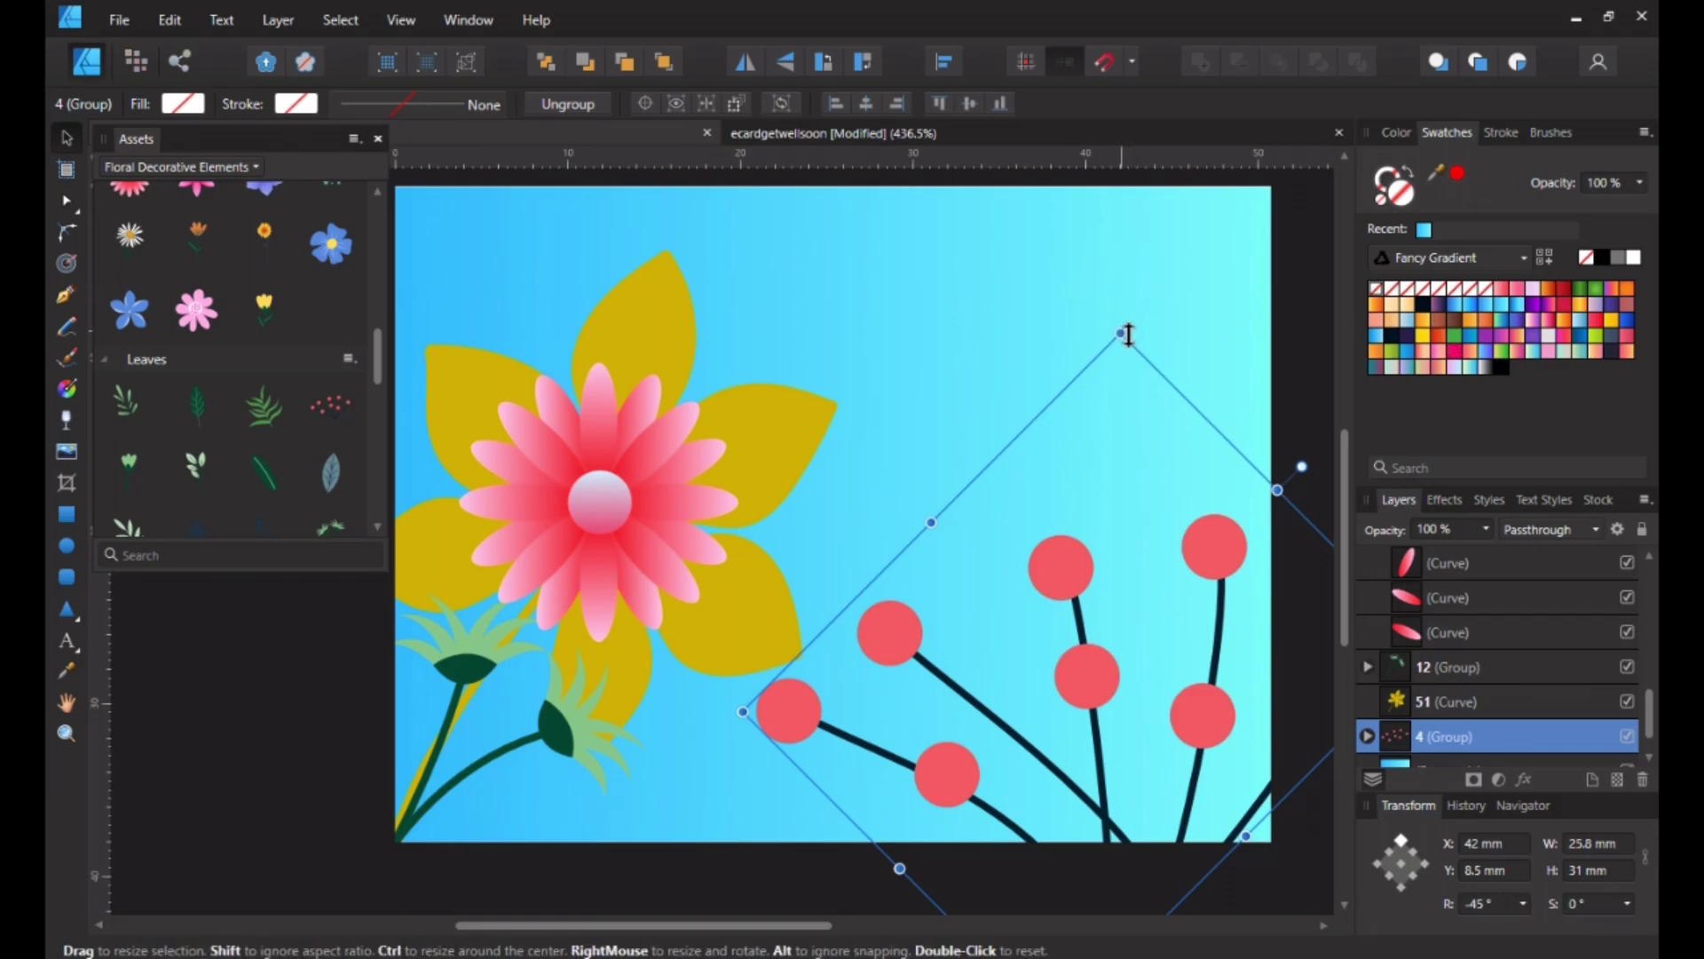
Step: Rotate the berry branches to about -23.1° in the card's lower-right corner and ungroup them
left_click_drag(1129, 328, 990, 351)
left_click_drag(1051, 717, 1126, 705)
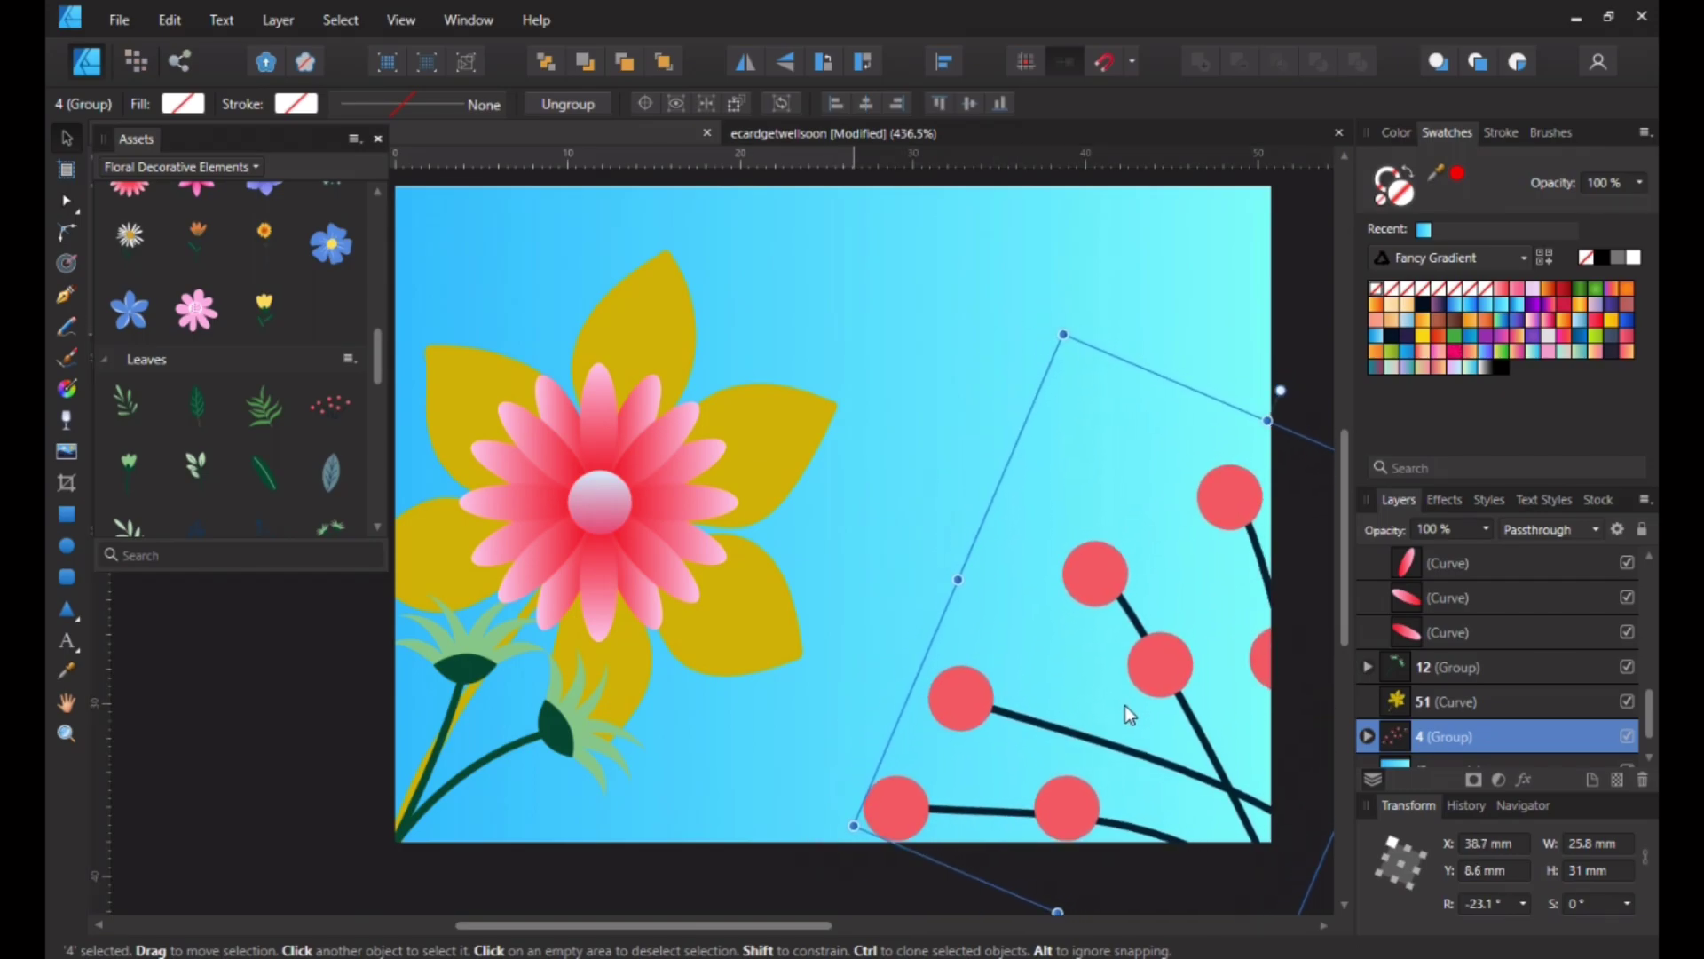
left_click(569, 104)
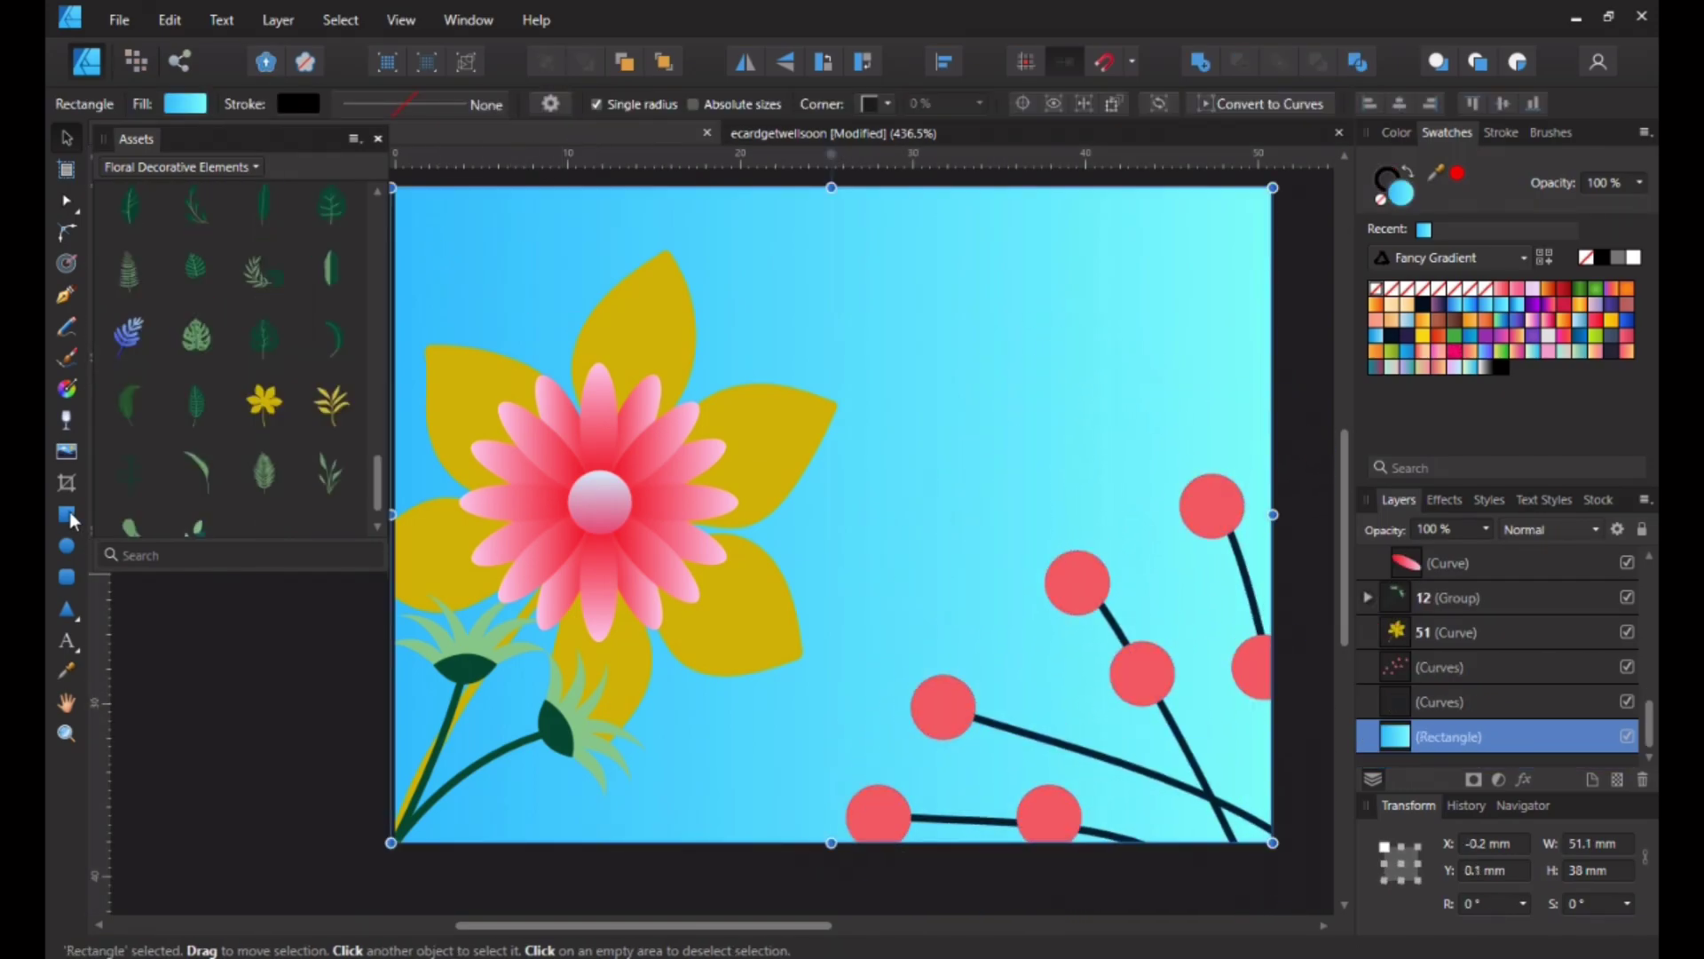
Step: Draw a rectangle about 29.2 × 23.6 mm on the card to the right of the pink flower and fill it white
left_click(68, 515)
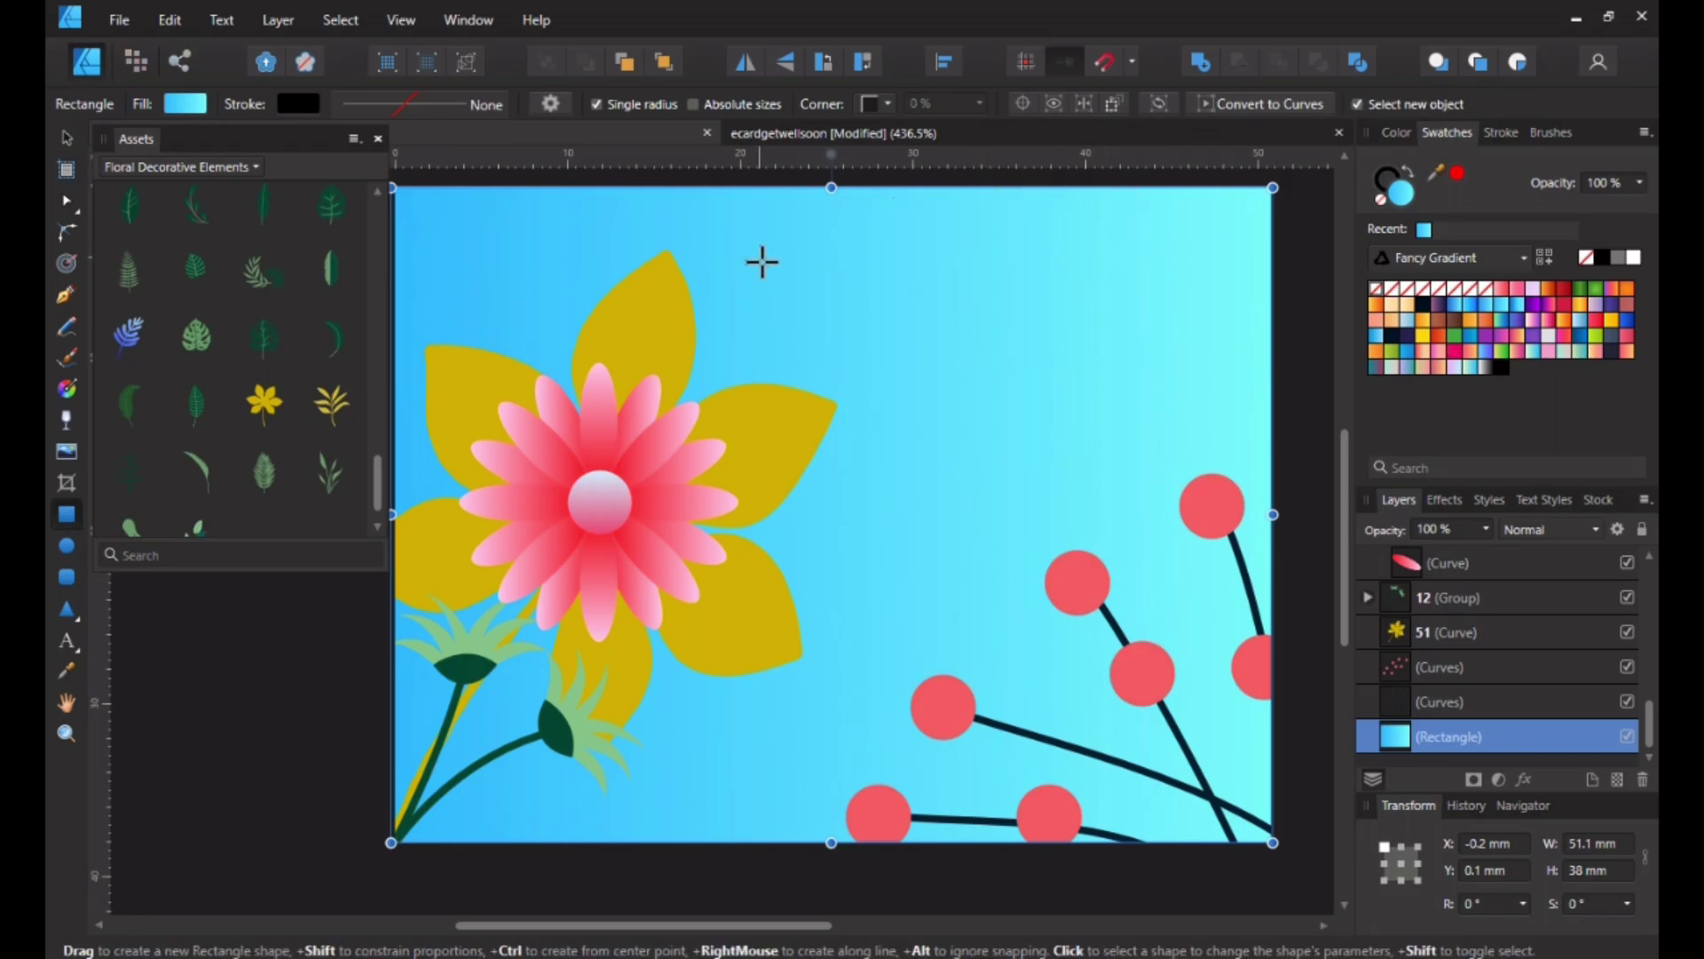
left_click_drag(738, 270, 1235, 668)
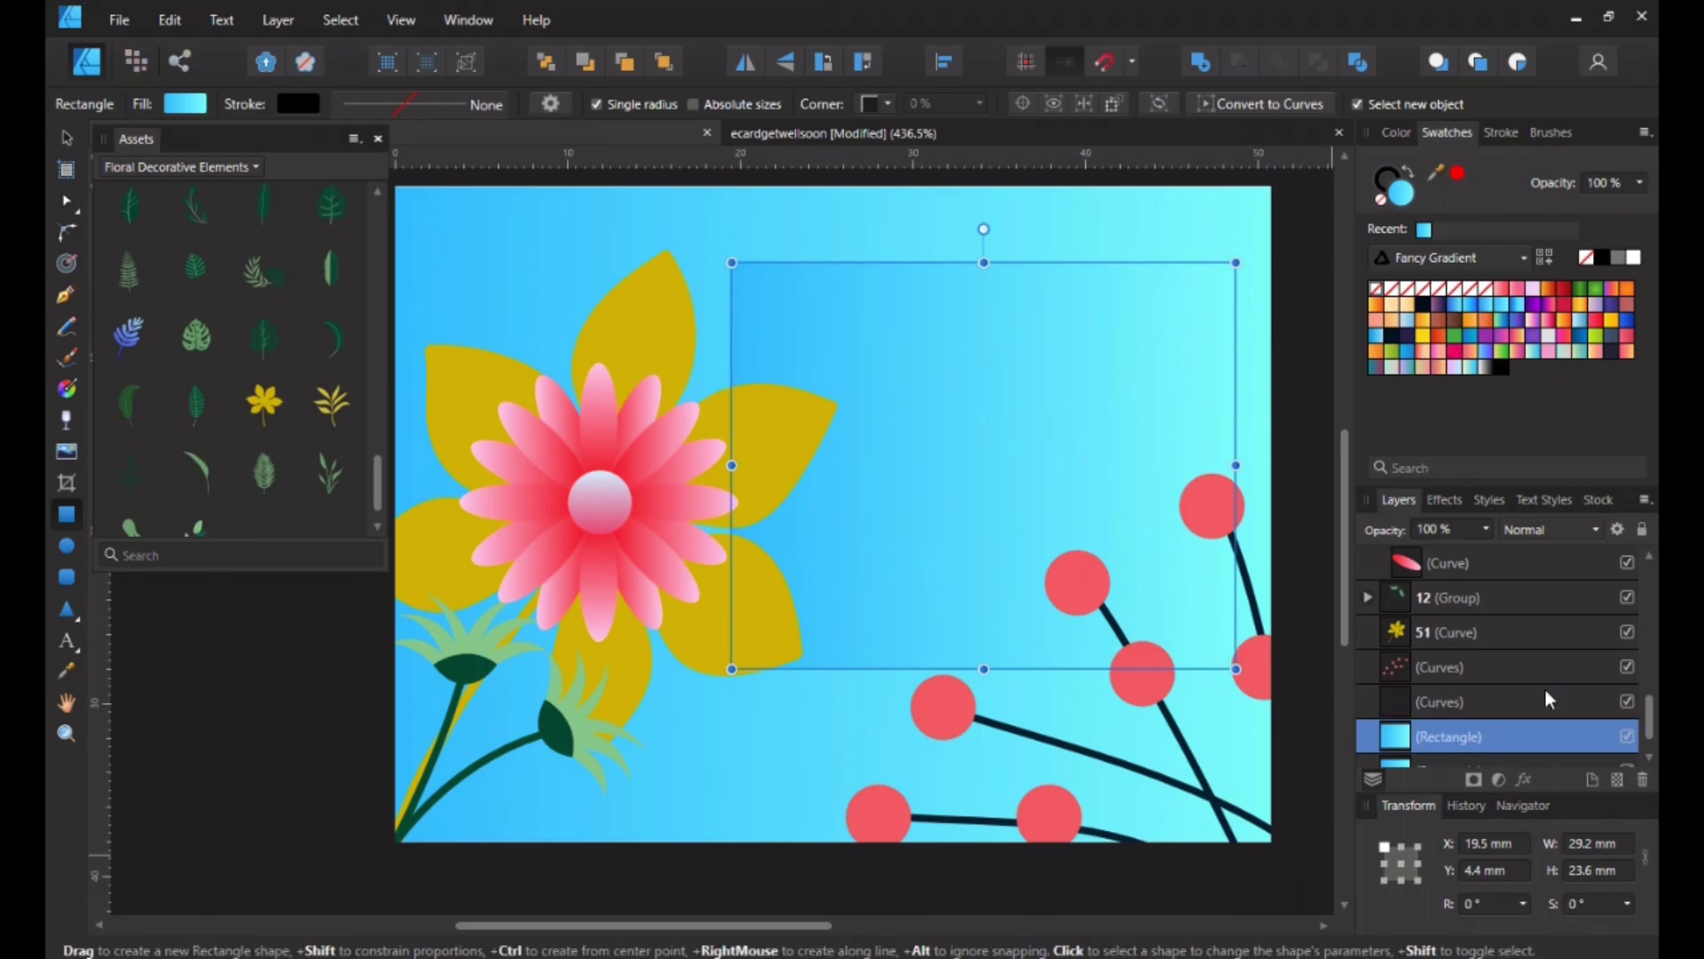
scroll(1547, 696, "down", 1)
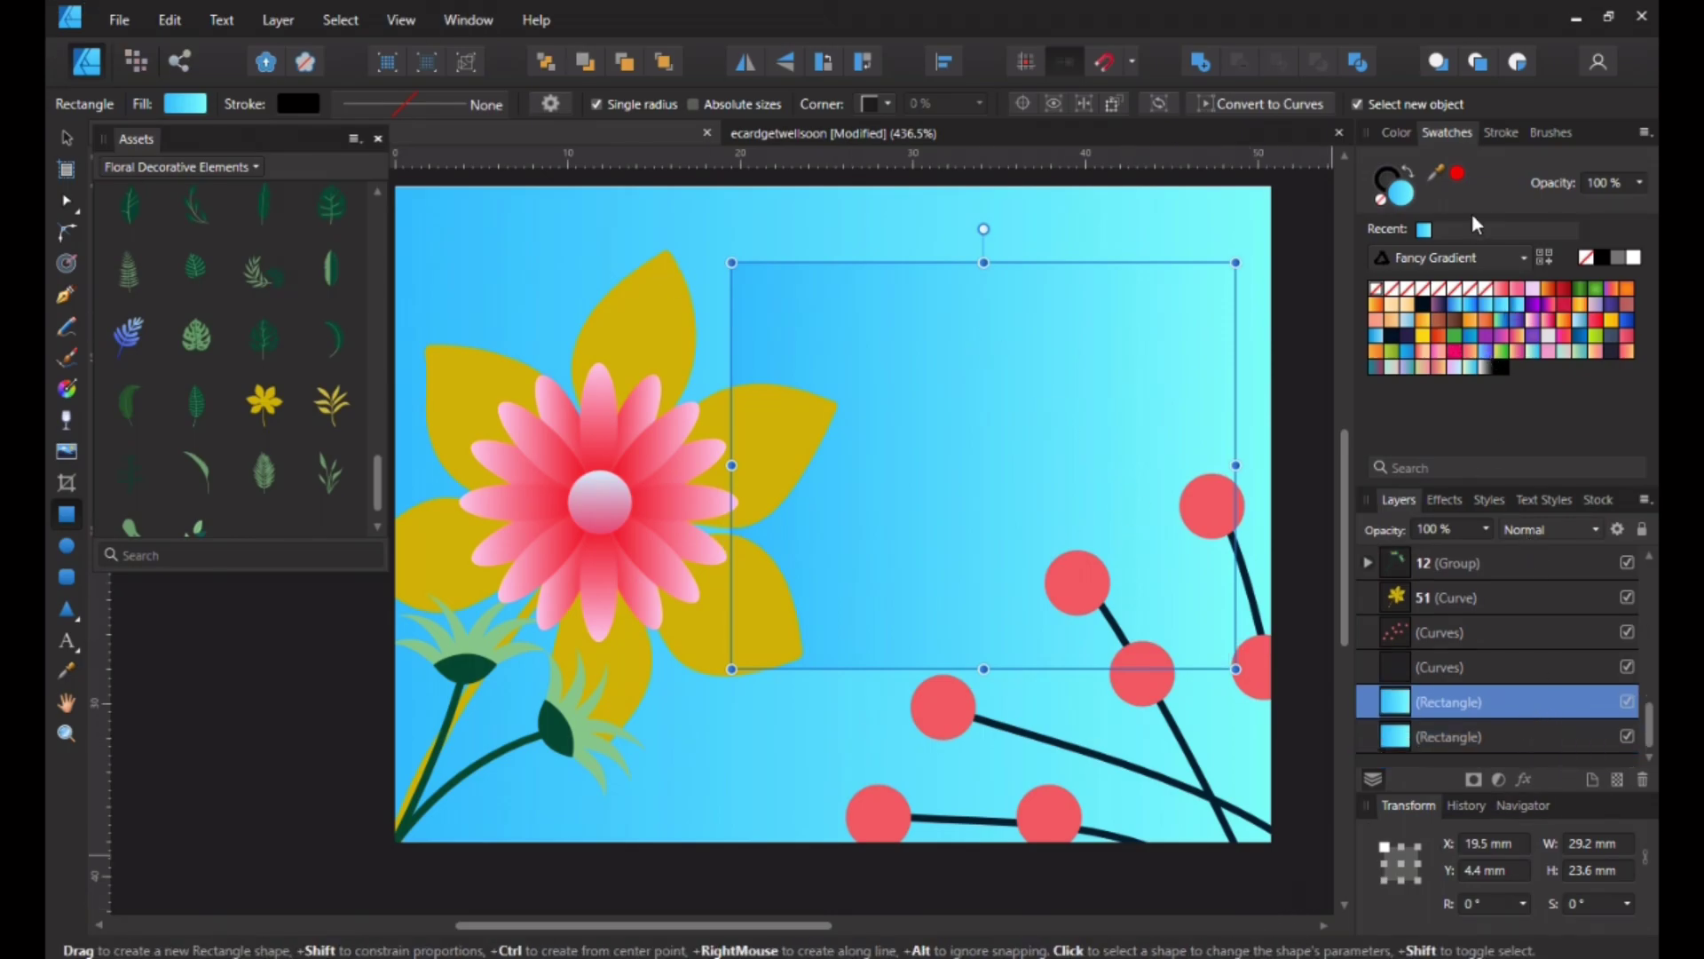
left_click(1633, 258)
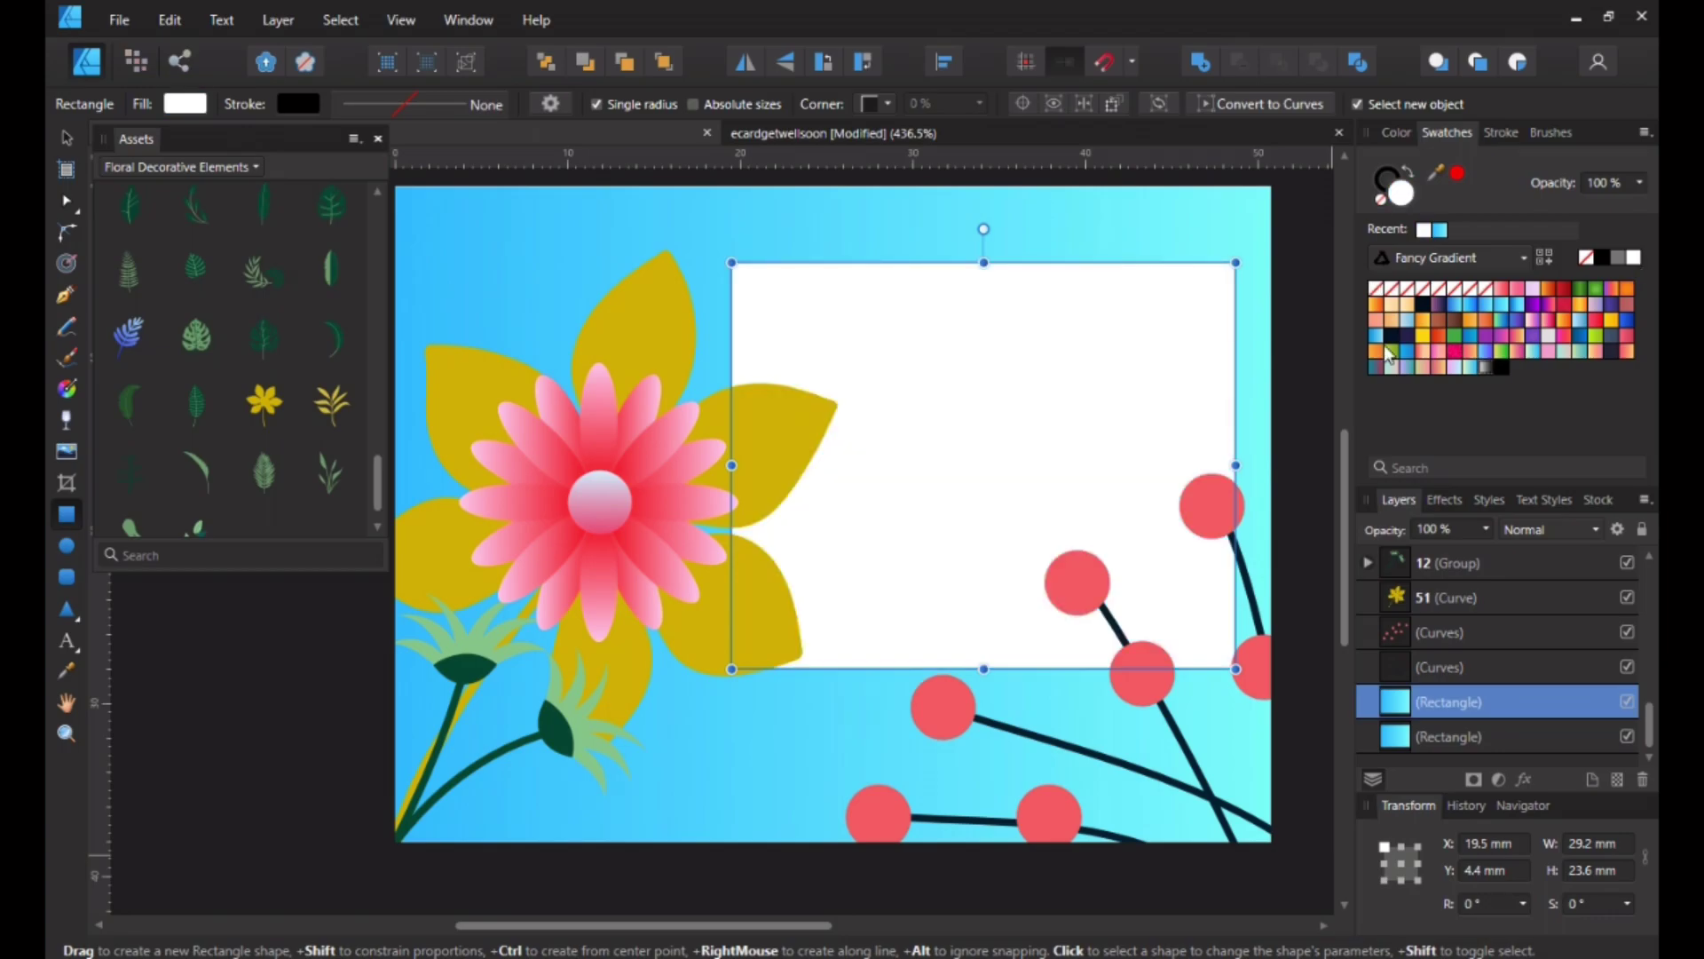
left_click_drag(949, 544, 913, 513)
key("ctrl+z")
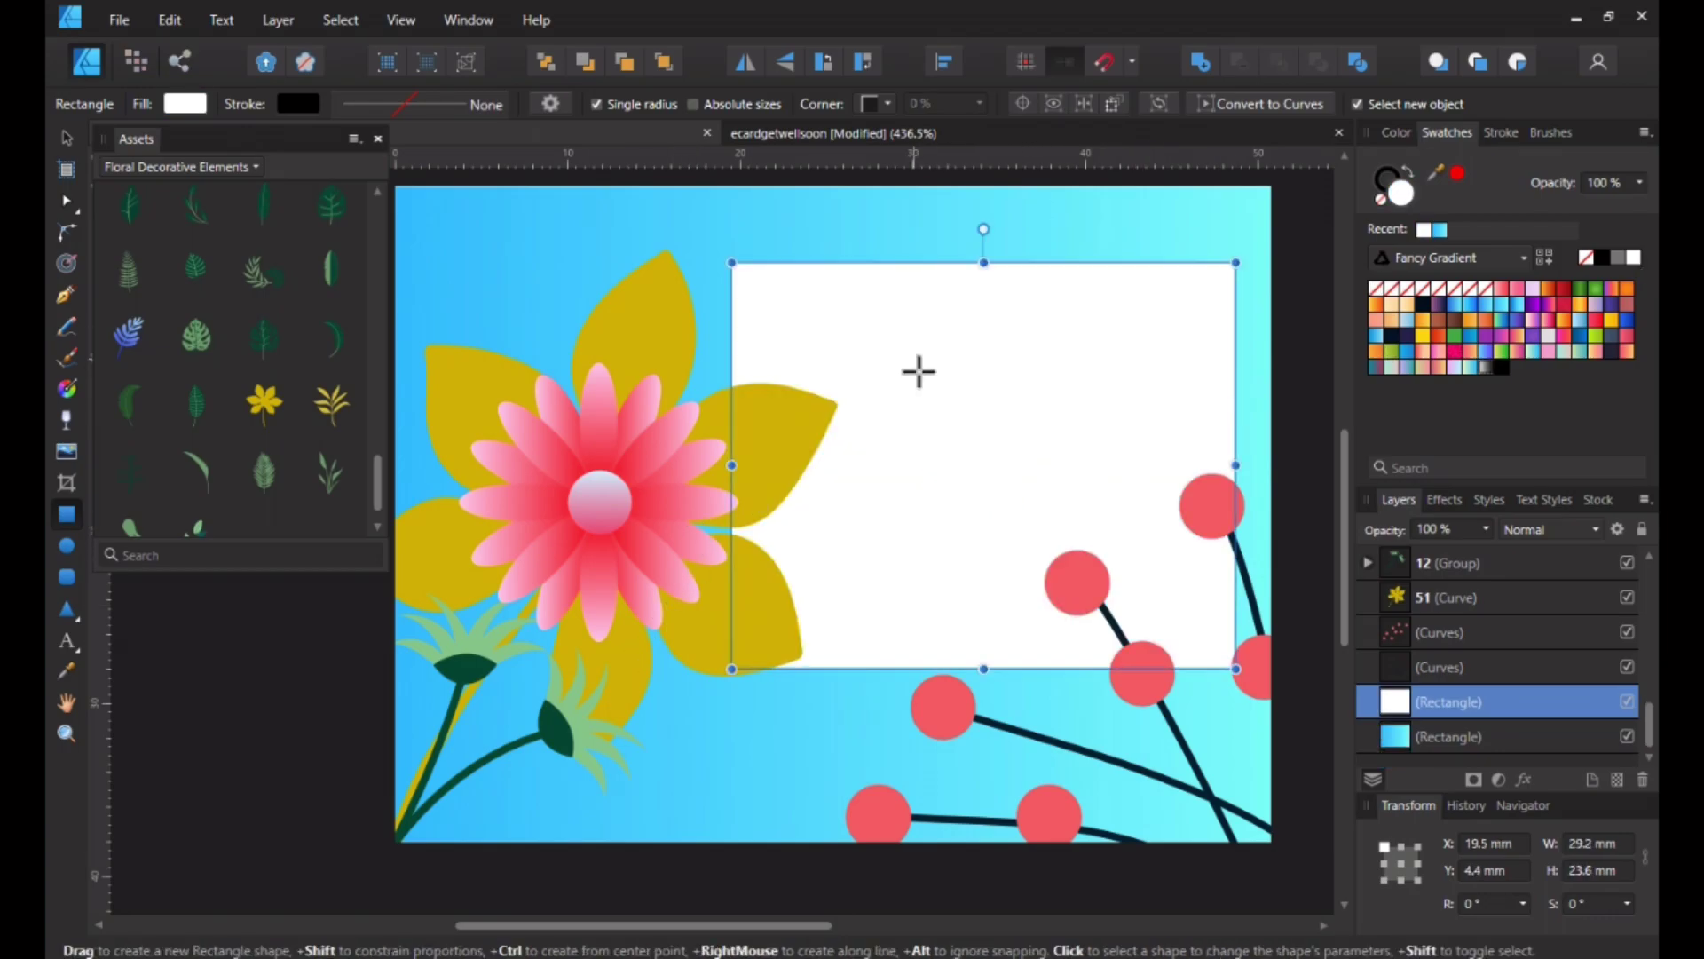
left_click(64, 136)
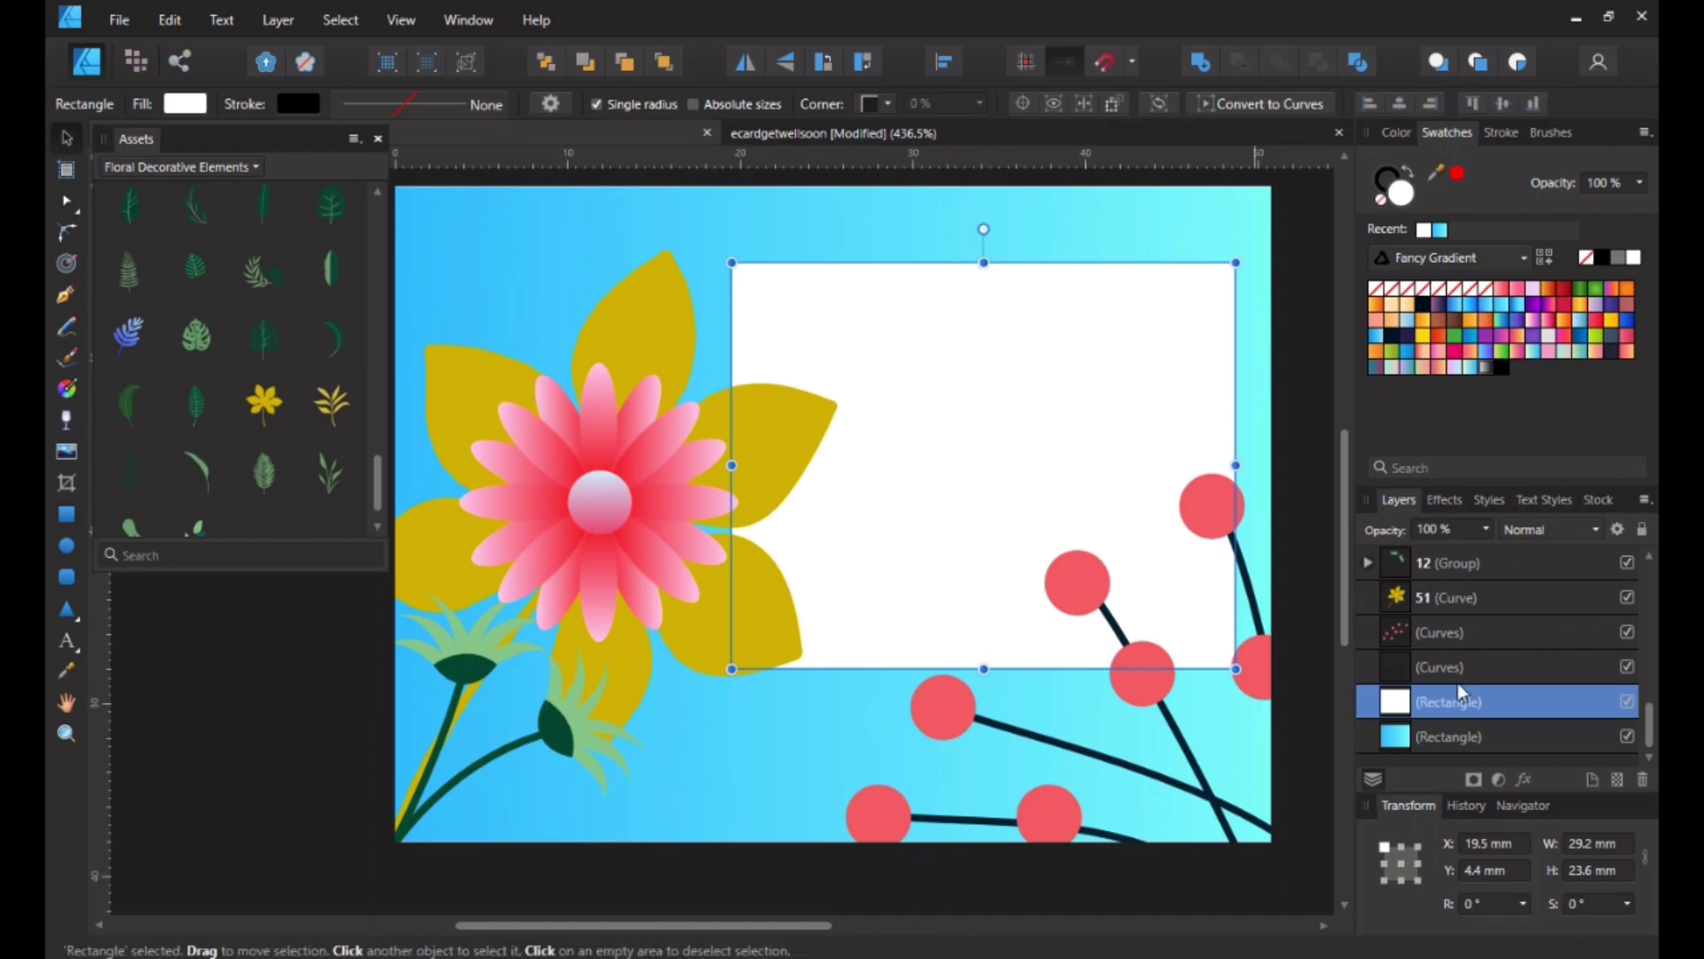
Step: Move the pink flower, green bud group and yellow leaf together down and left to about X -4.1 mm, Y 6.7 mm
scroll(1542, 643, "up", 5)
scroll(1442, 673, "down", 4)
scroll(1471, 631, "up", 5)
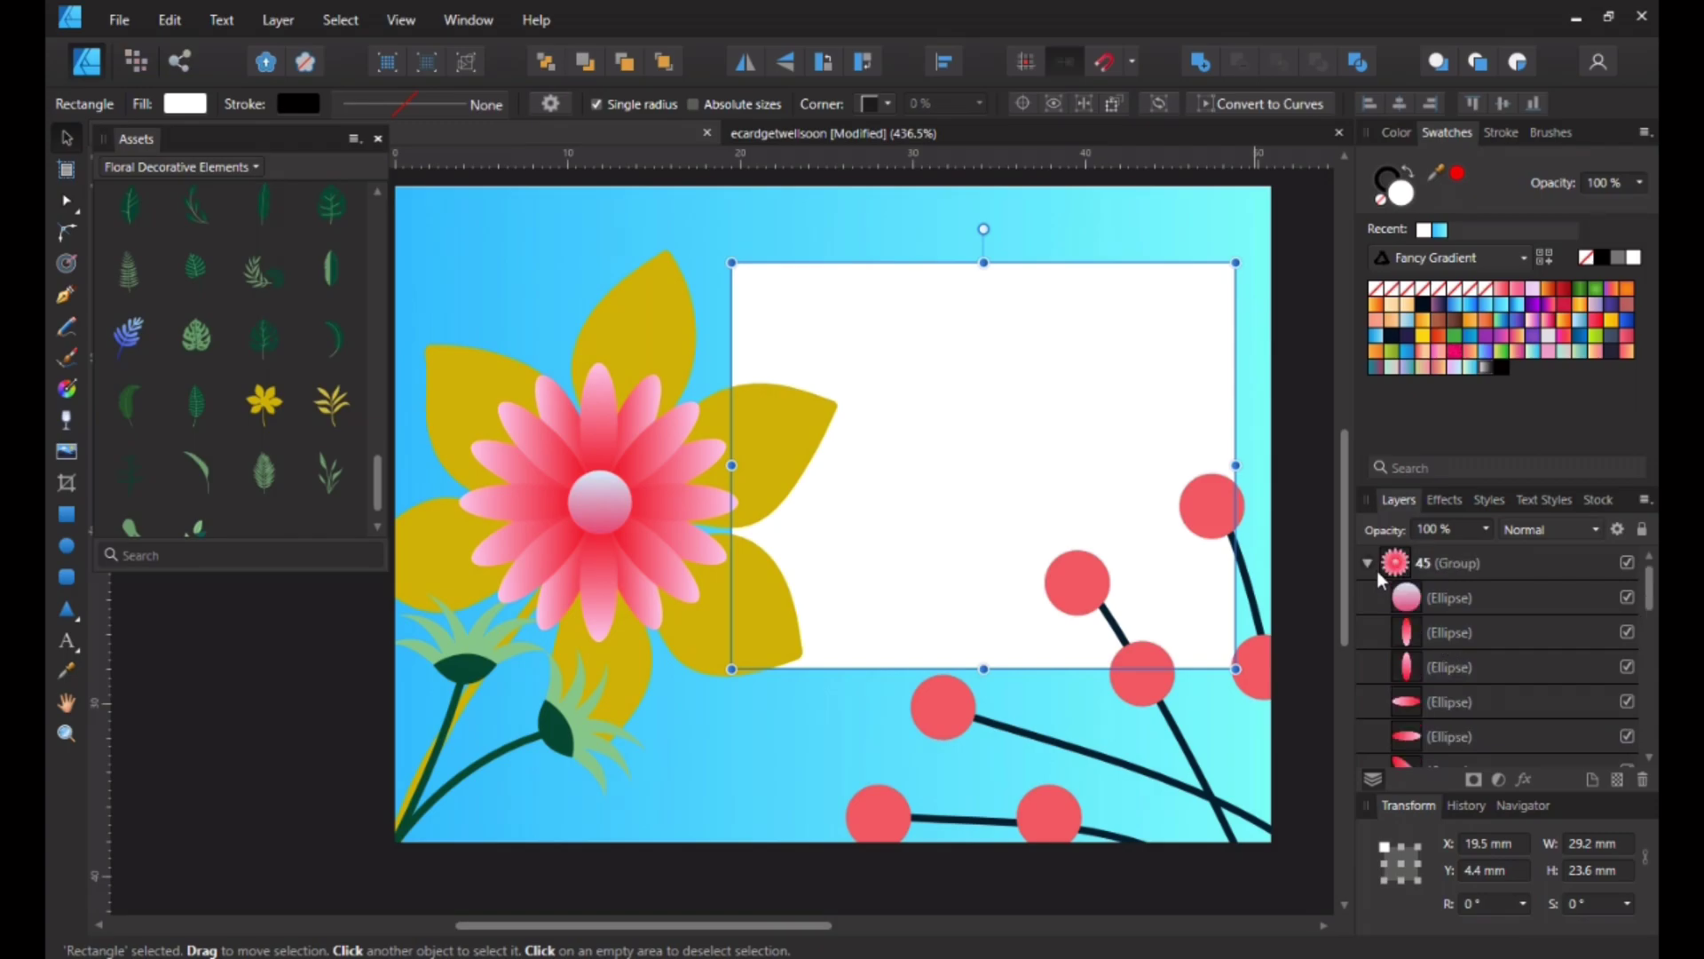
left_click(1367, 561)
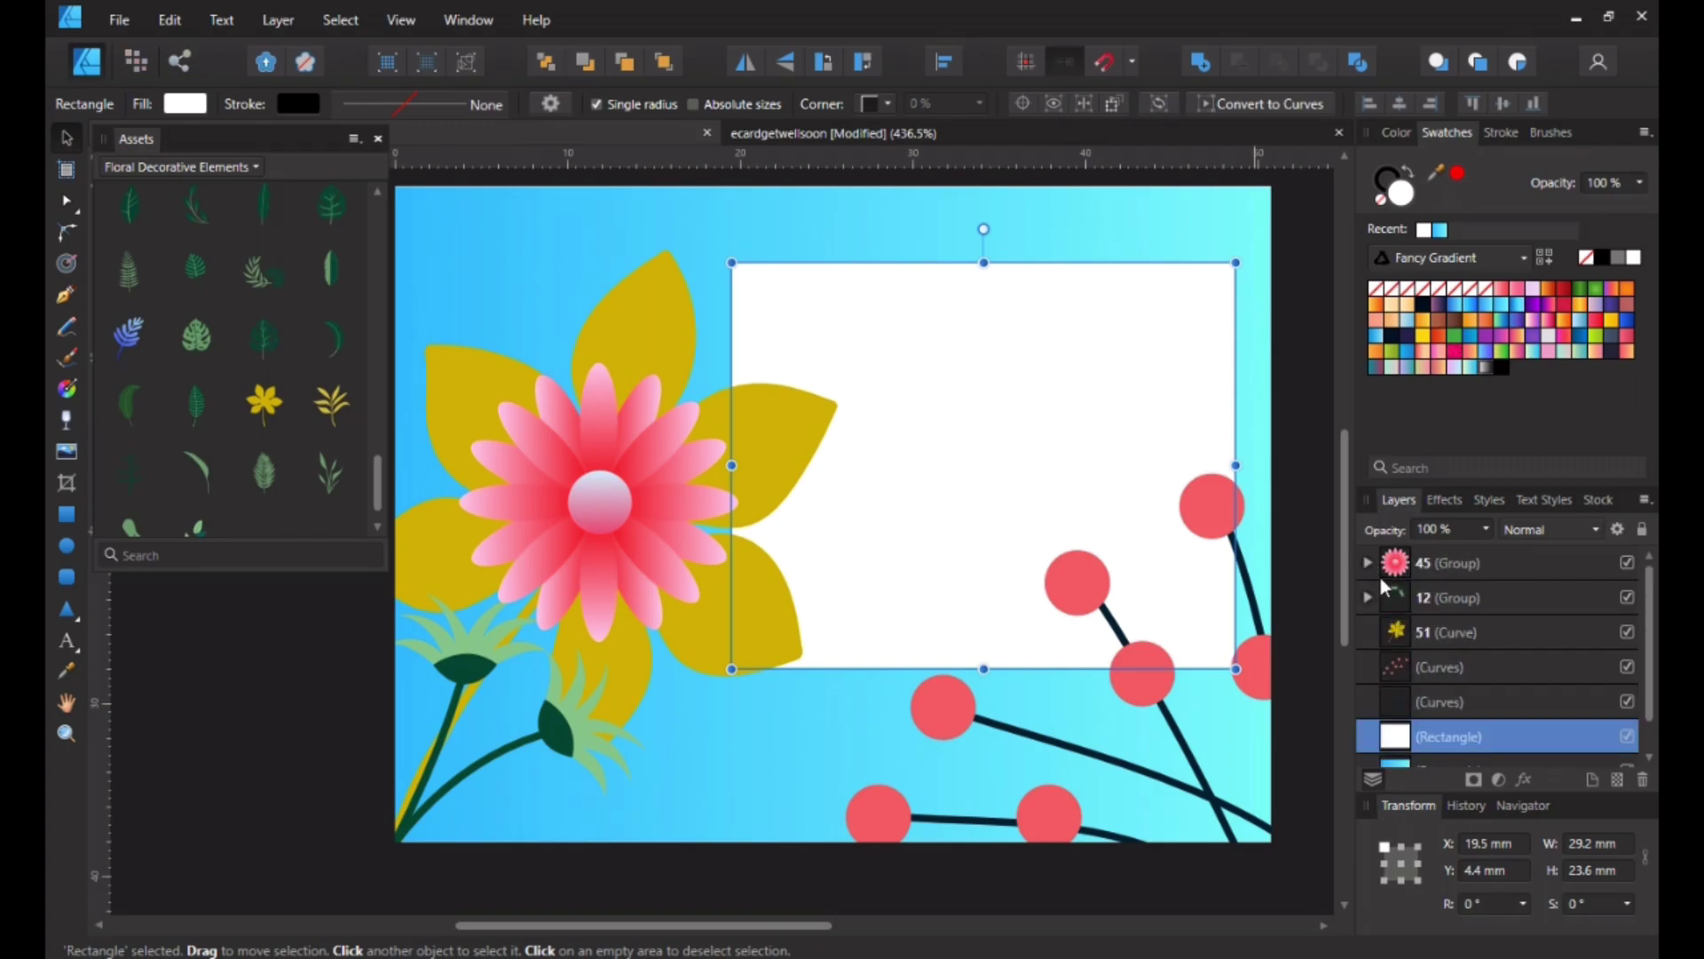
left_click(1447, 636)
left_click(1449, 596, "shift")
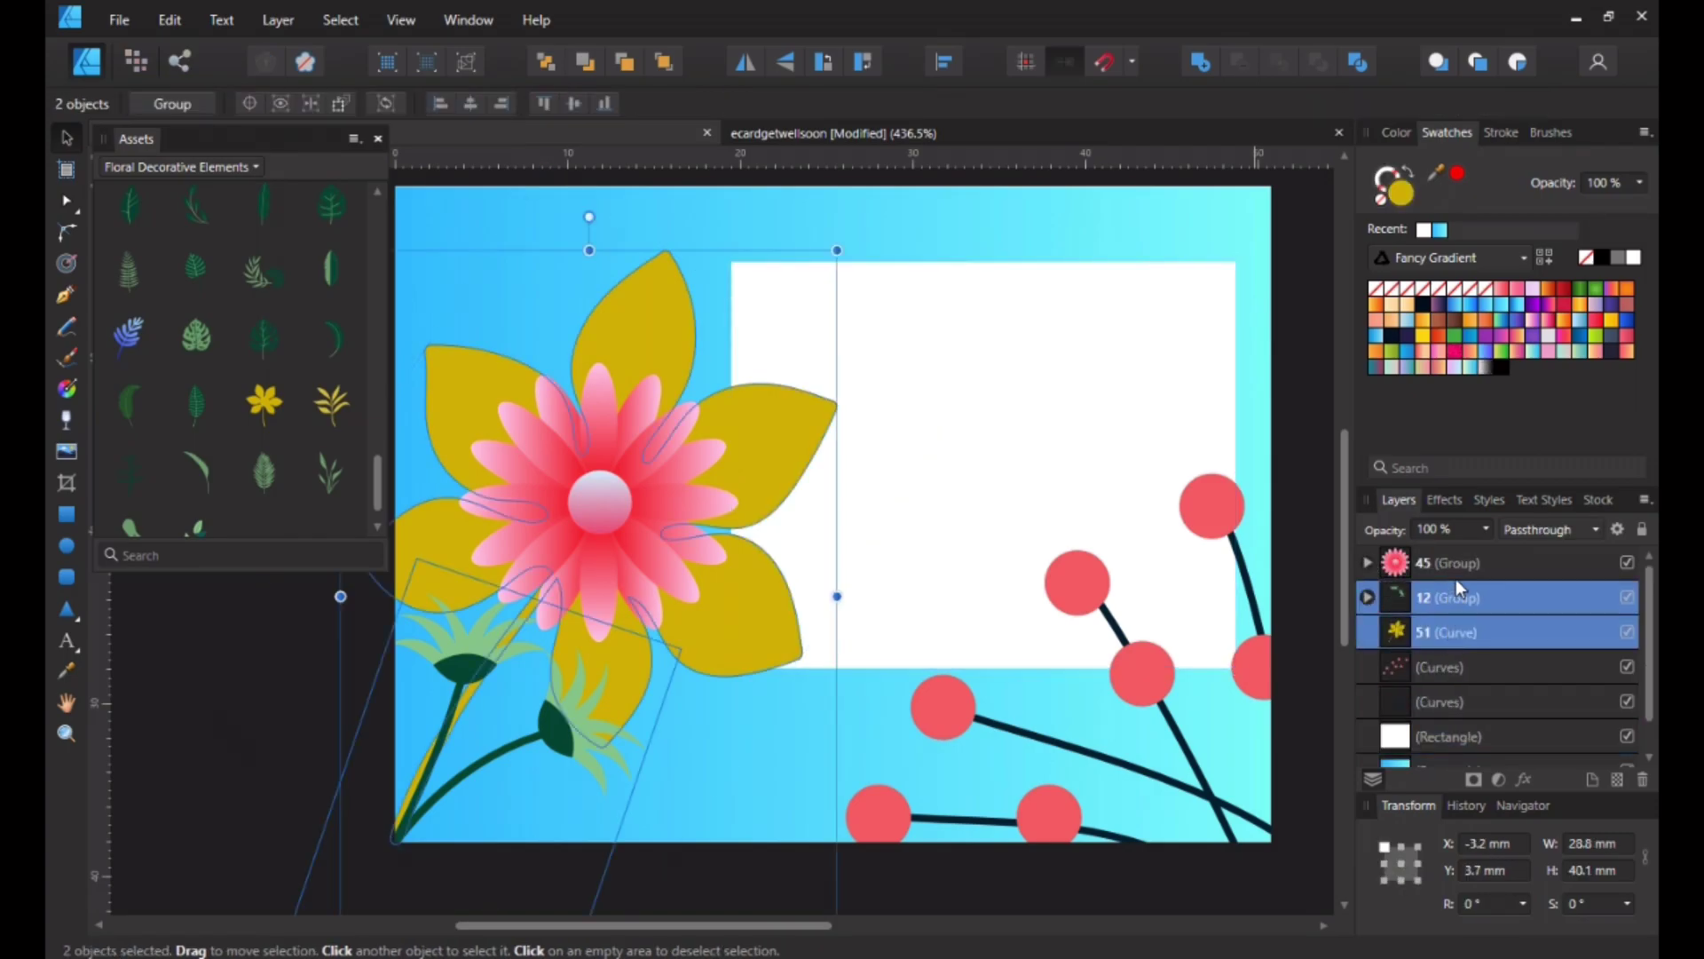
left_click(1456, 577, "shift")
left_click_drag(563, 593, 548, 641)
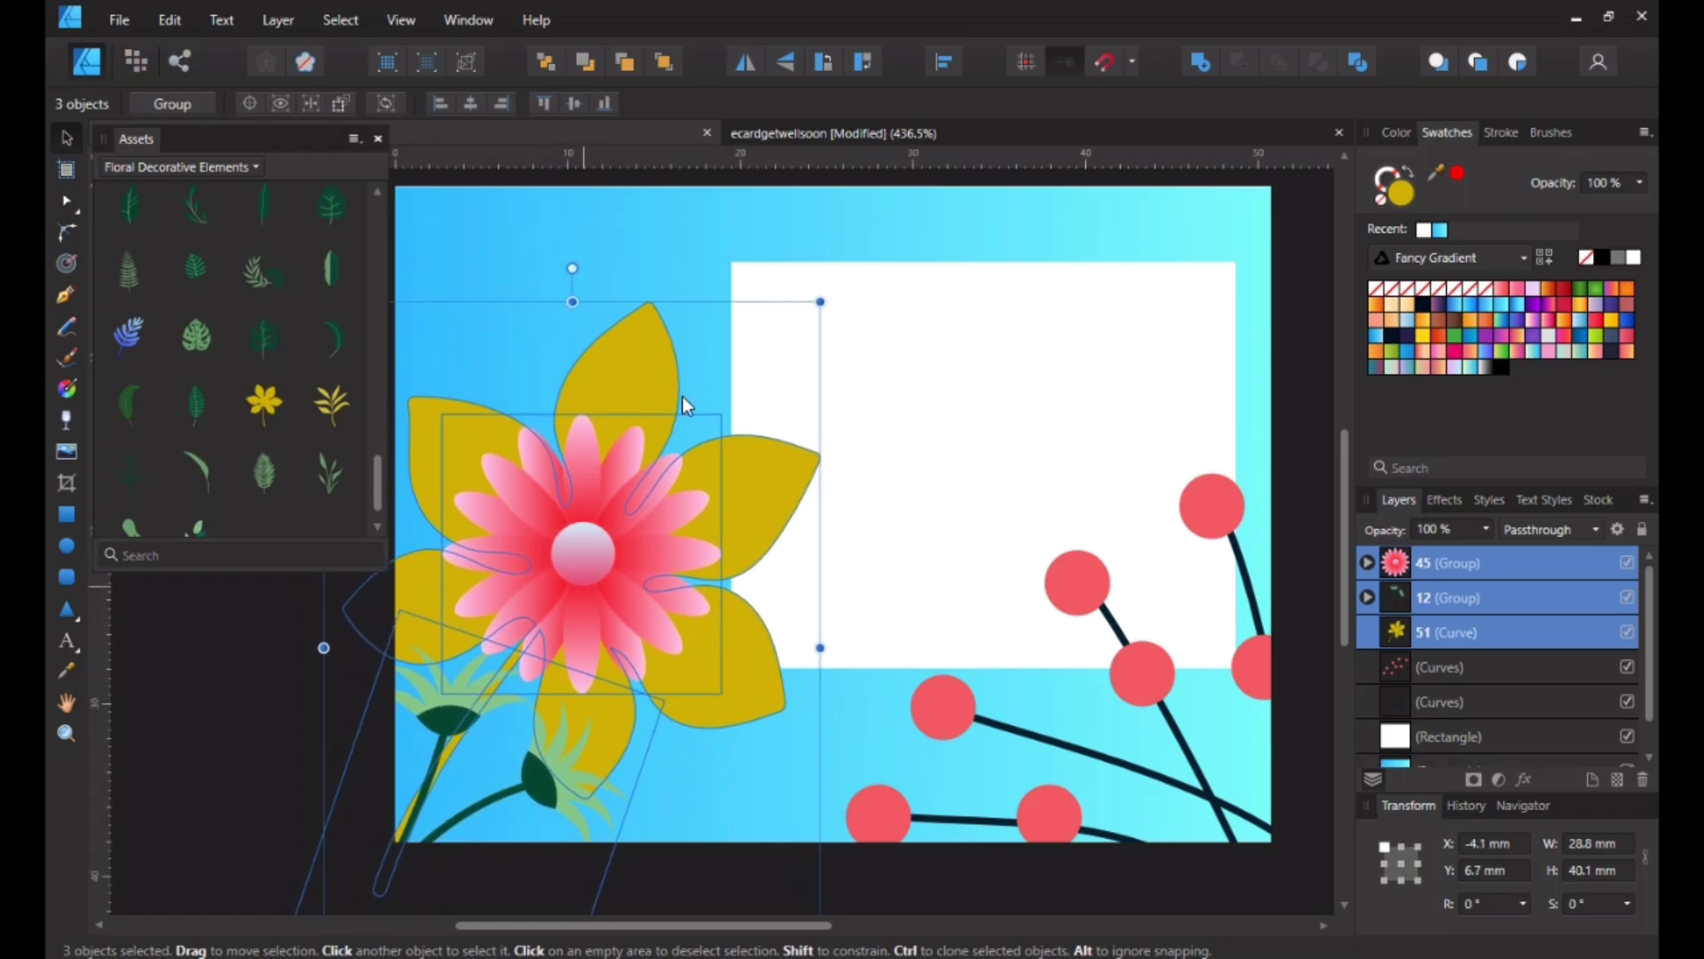
Step: Widen the white rectangle to about 33.9 mm and raise it to about Y 2.7 mm
left_click(781, 284)
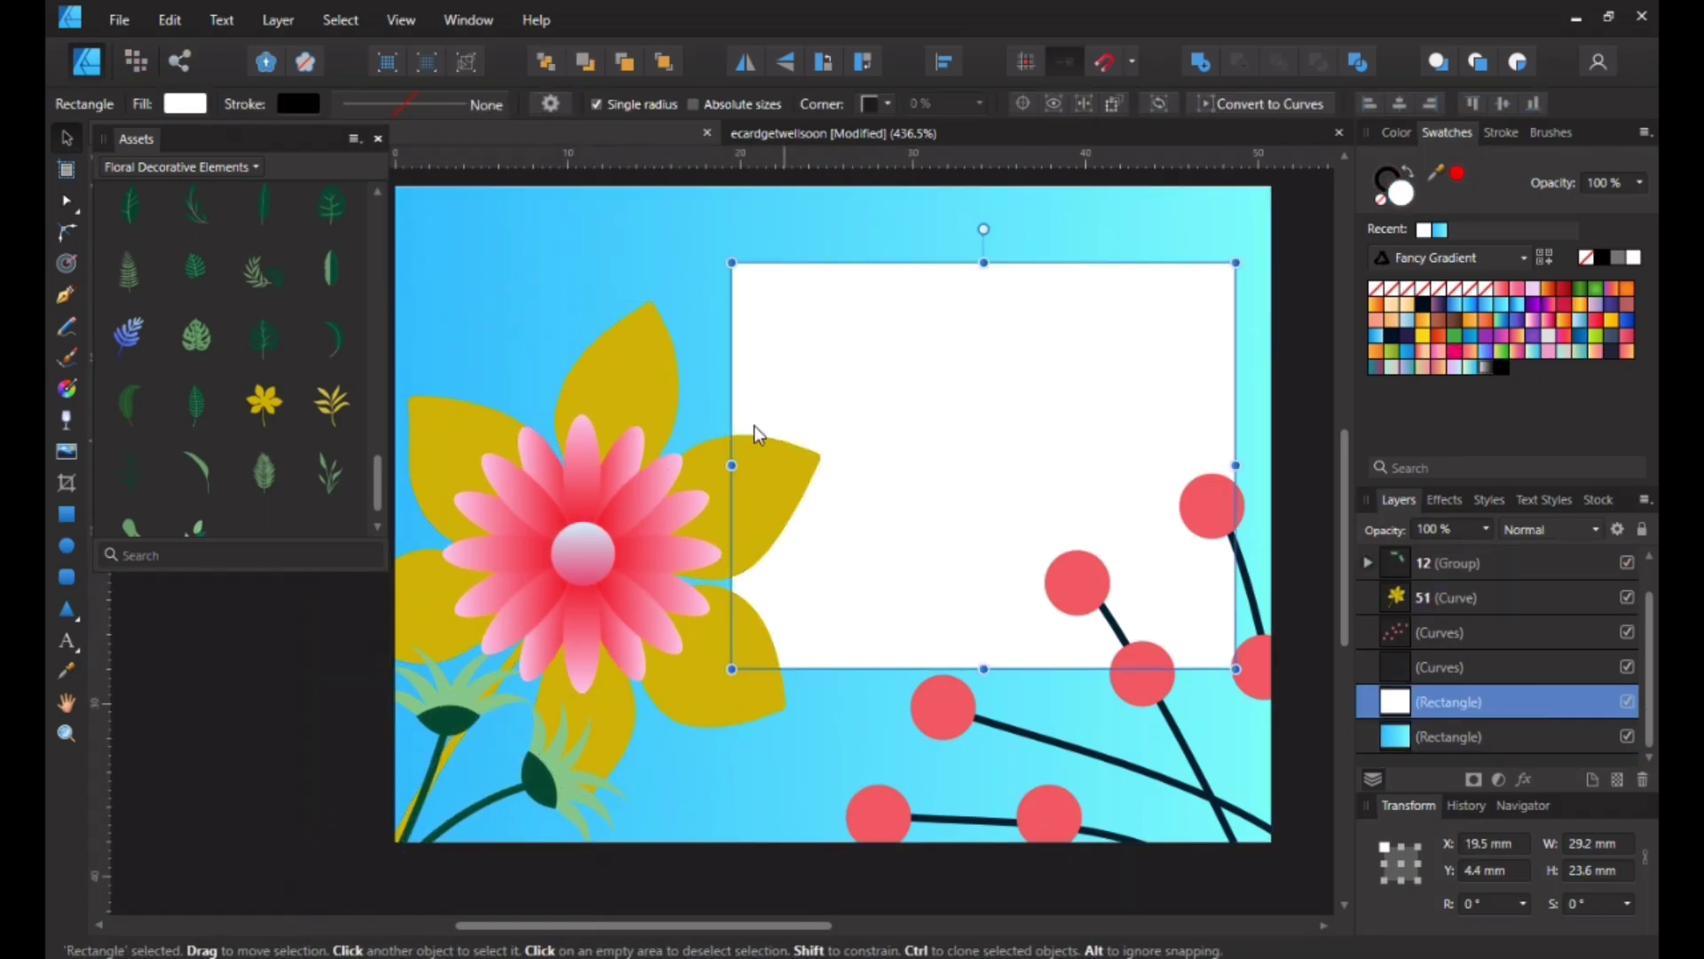
left_click_drag(733, 465, 656, 476)
left_click_drag(1022, 434, 1019, 404)
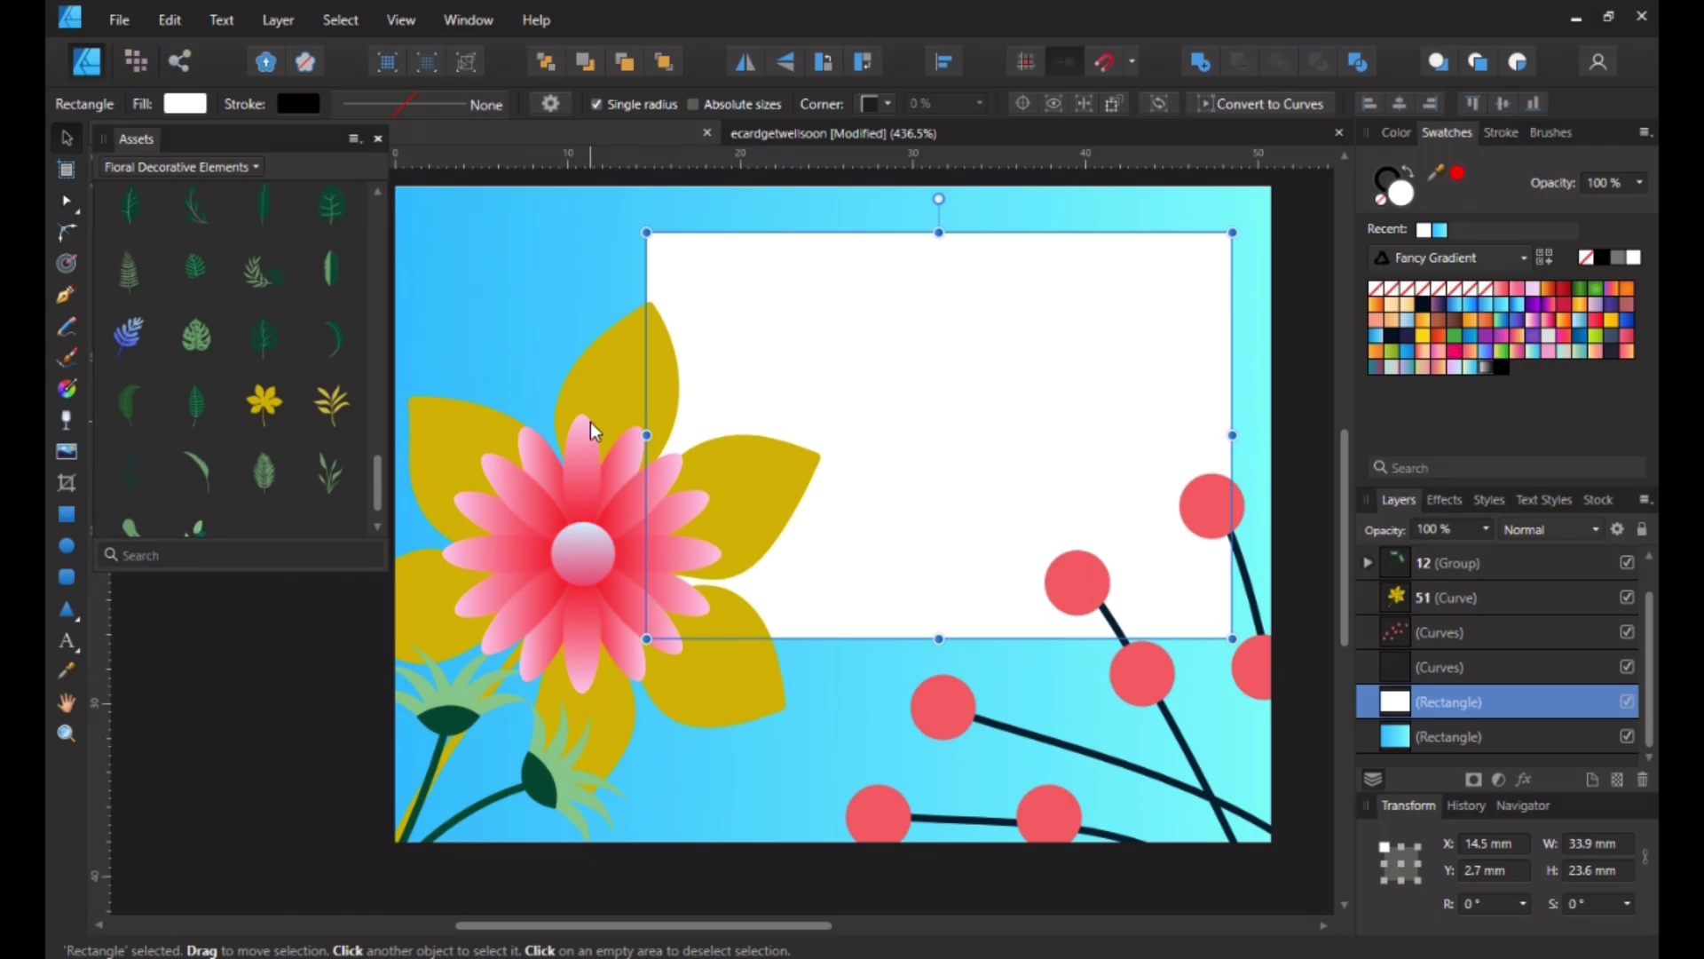
Step: Rotate the pink flower, bud group and yellow leaf together to about 5.9° and shift them to about X -7.5 mm, Y 8.6 mm
left_click(1457, 611)
left_click(1451, 586, "shift")
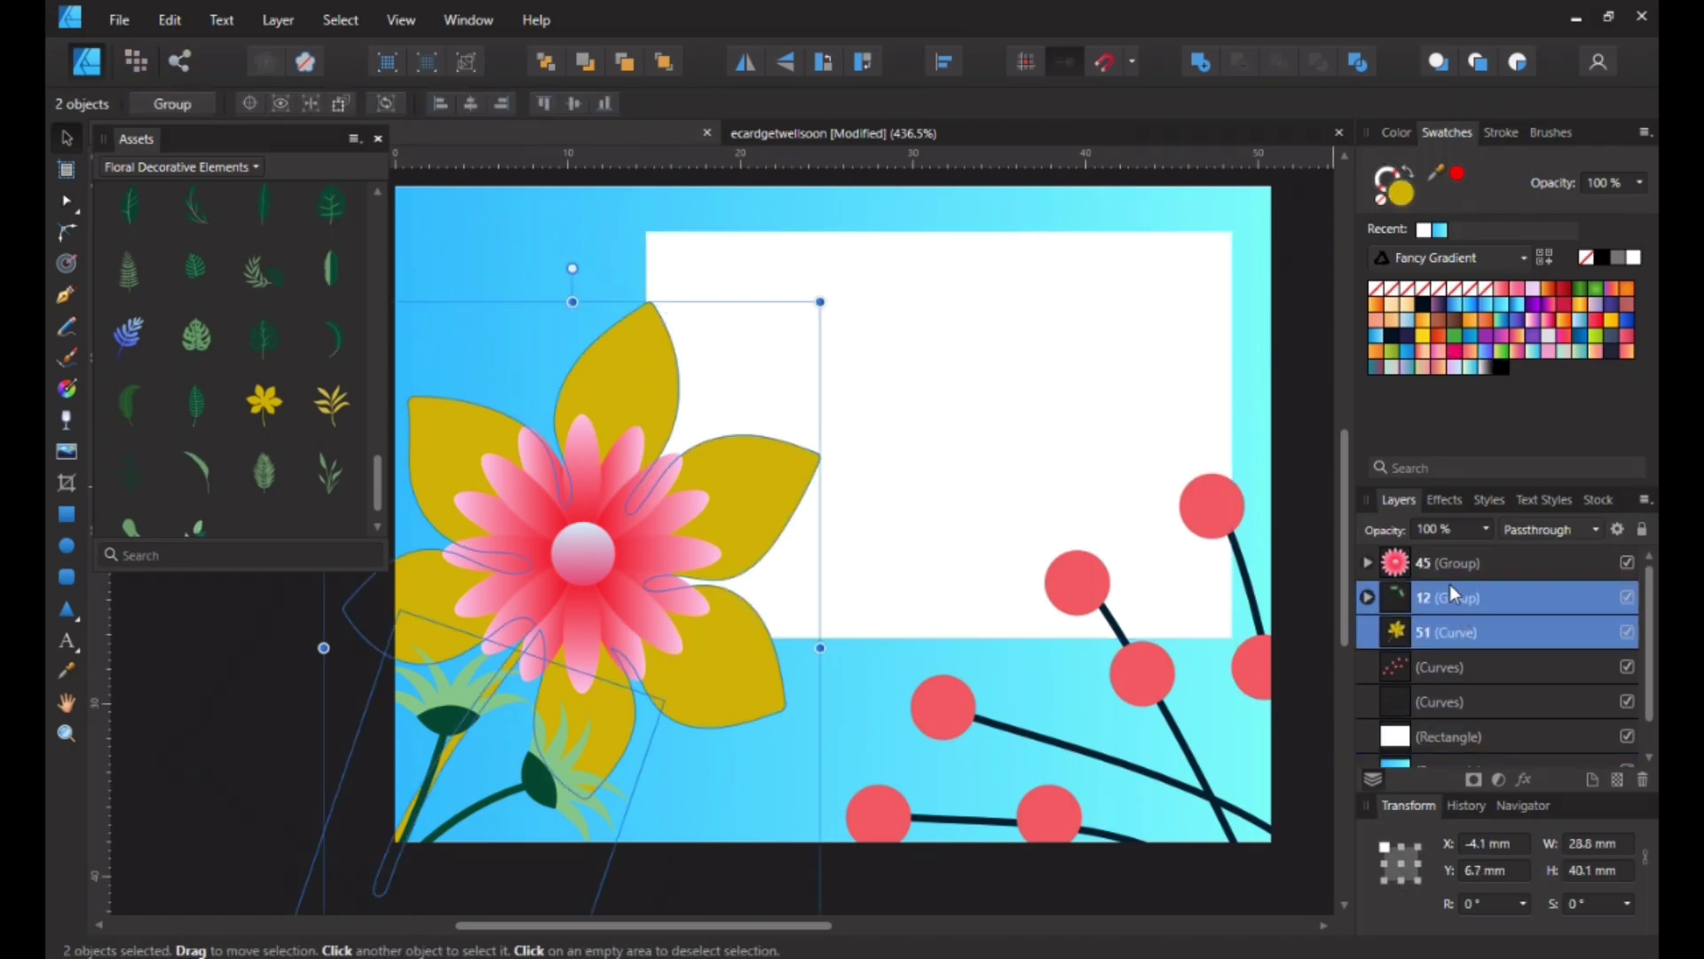
left_click(1443, 569, "shift")
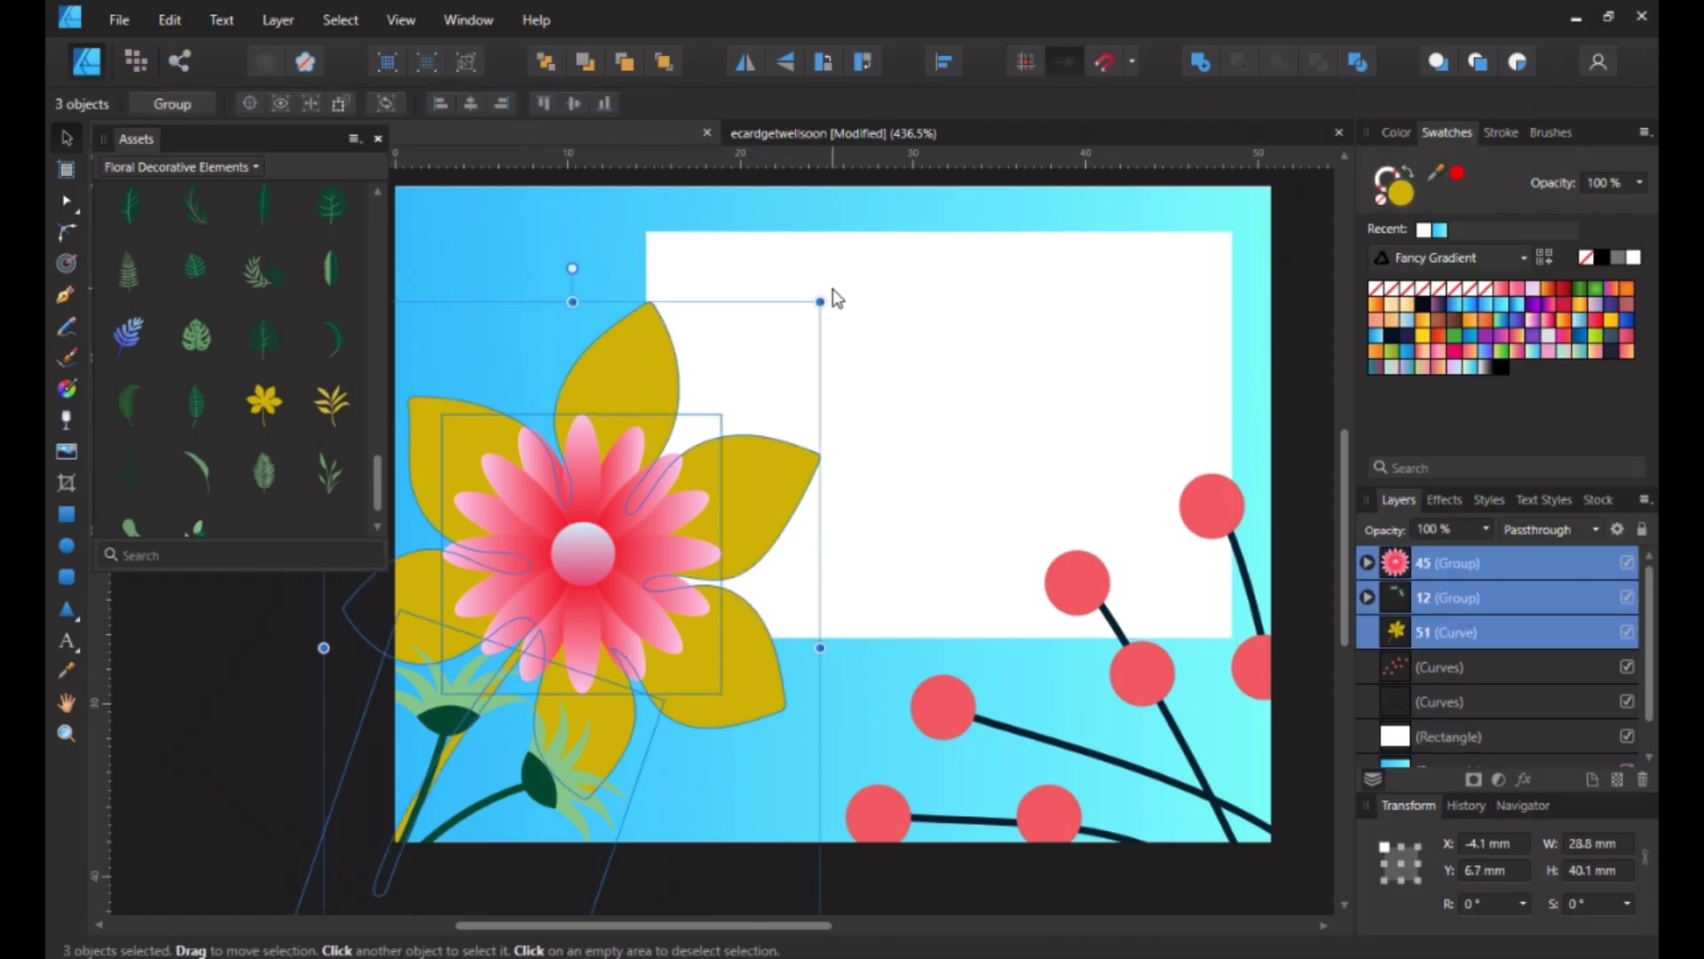
left_click_drag(826, 297, 777, 308)
left_click_drag(670, 553, 635, 552)
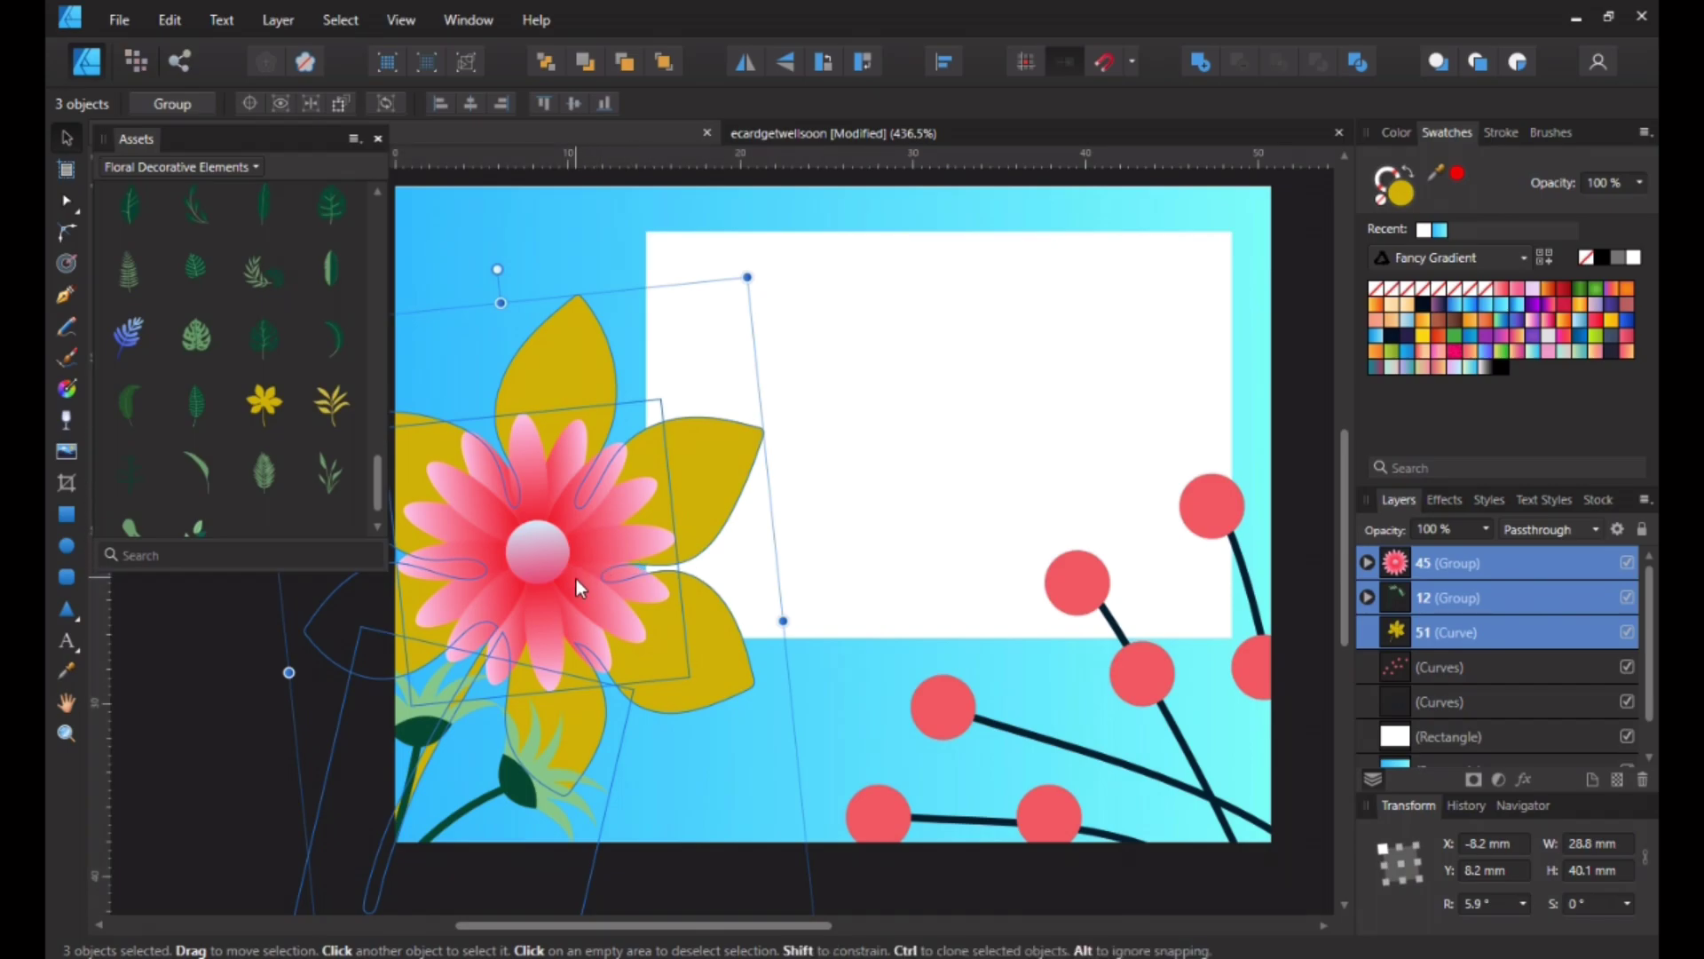
left_click_drag(534, 545, 543, 550)
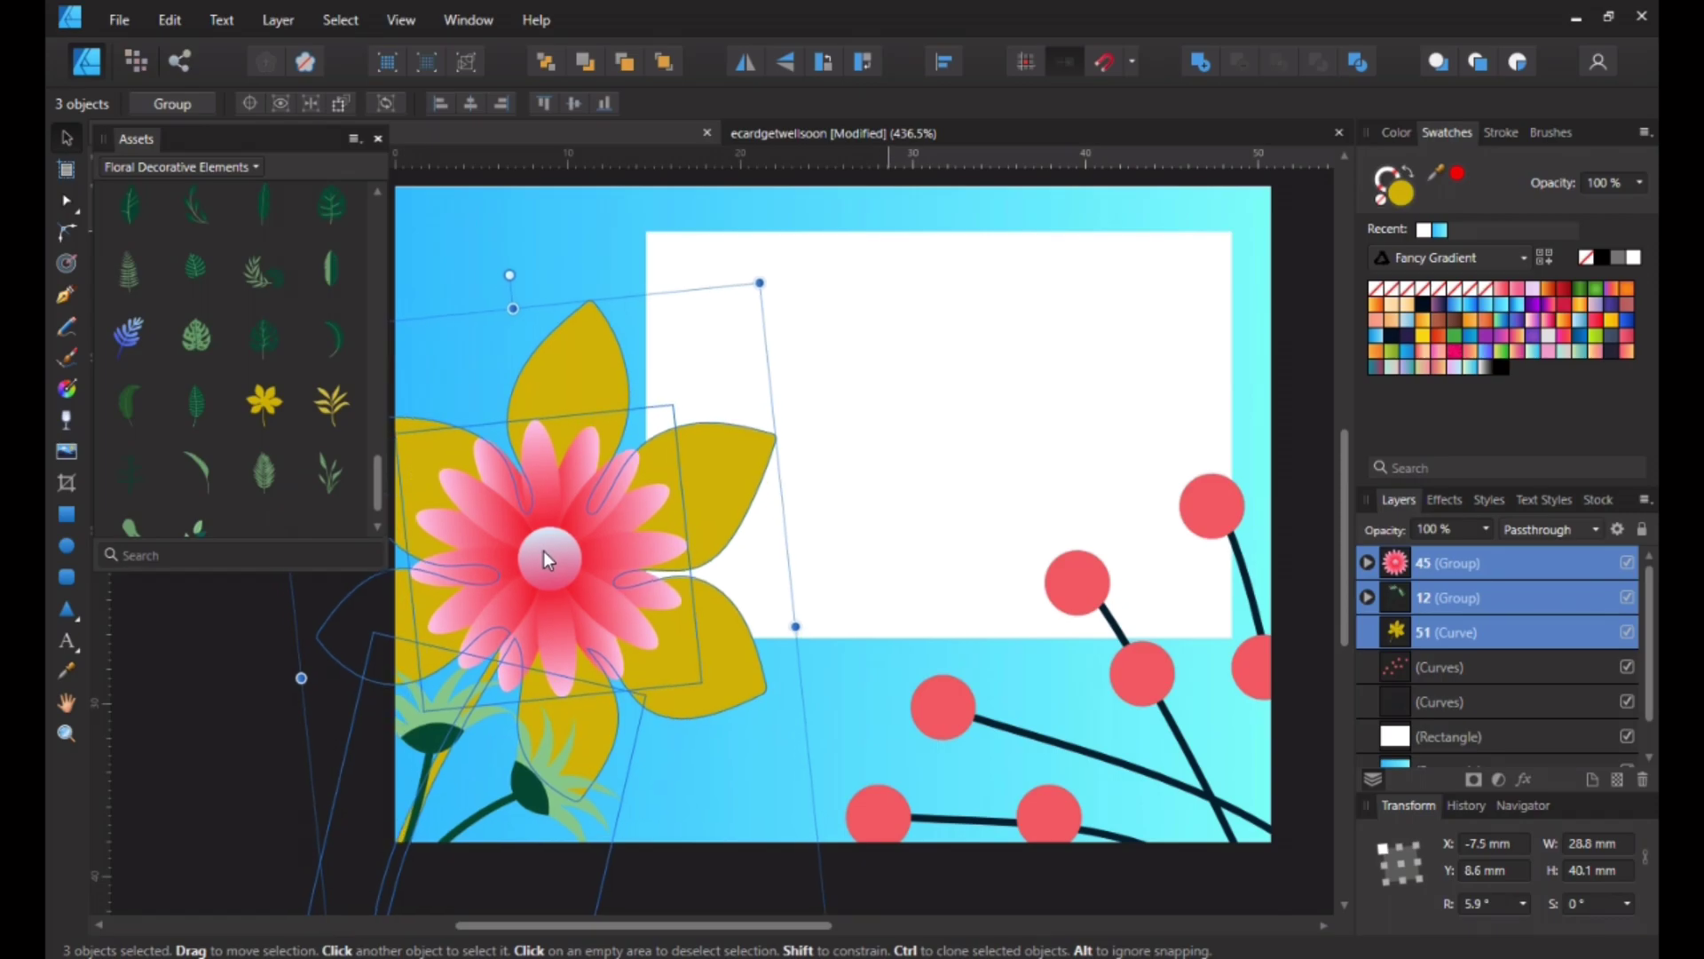
Step: Enlarge the white rectangle to about 34.4 × 26.5 mm and lower it to about Y 4.7 mm
left_click(1025, 304)
left_click_drag(646, 638, 640, 692)
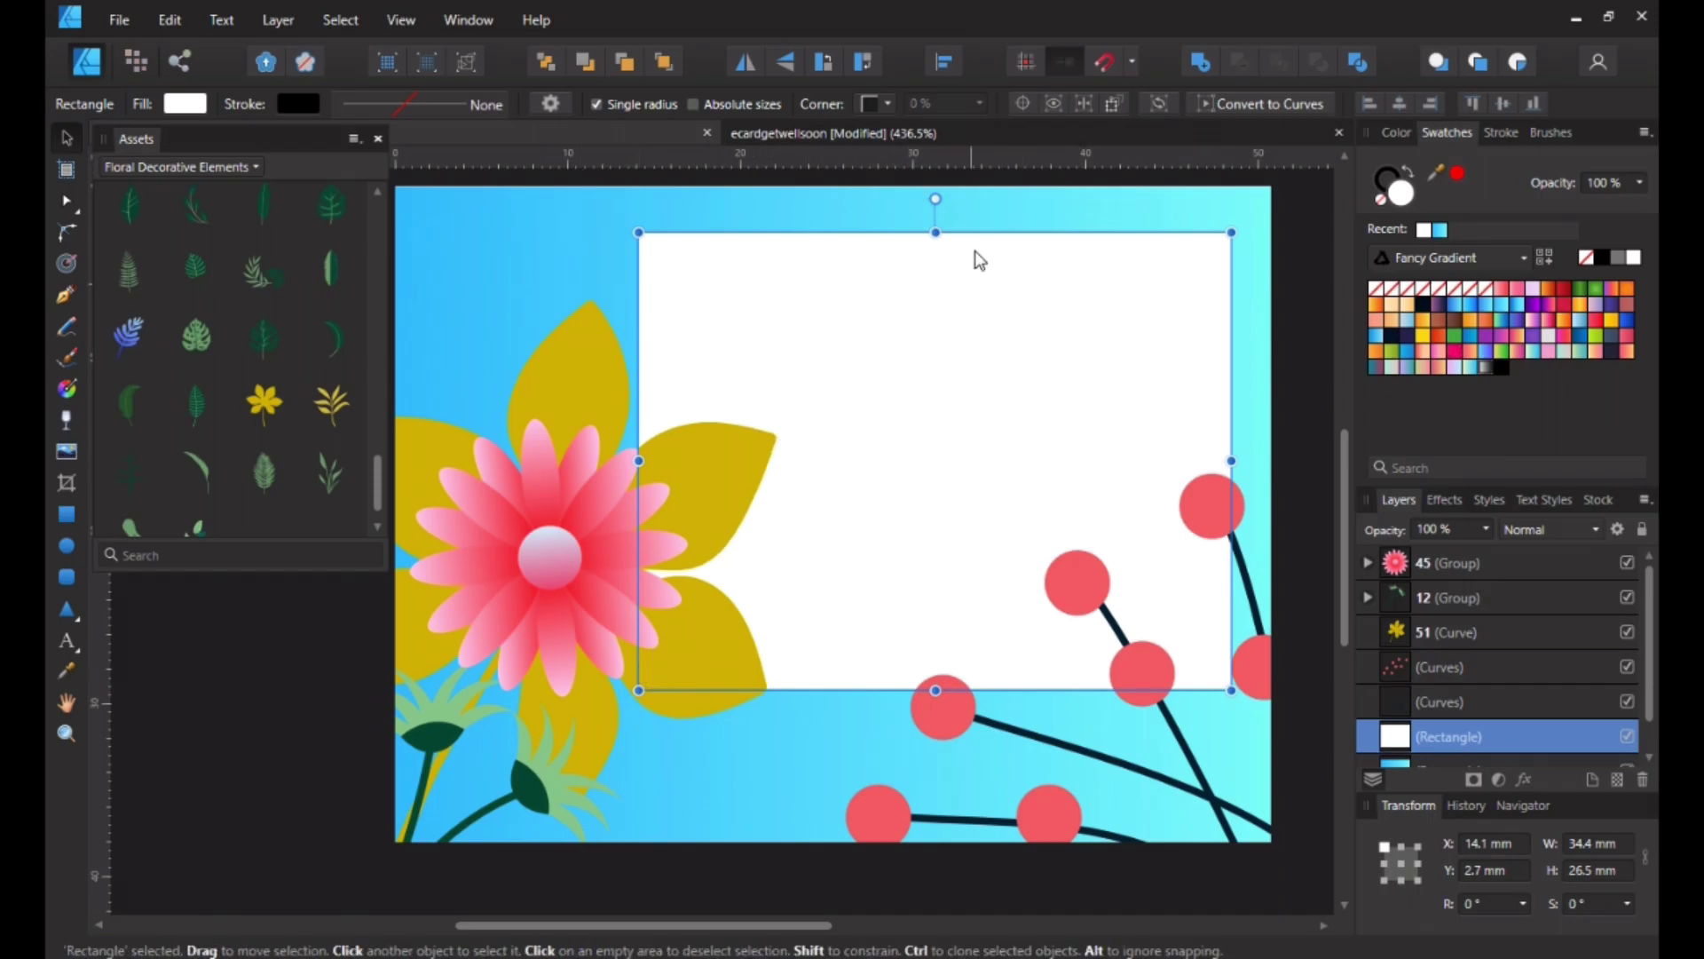
left_click_drag(963, 349, 959, 380)
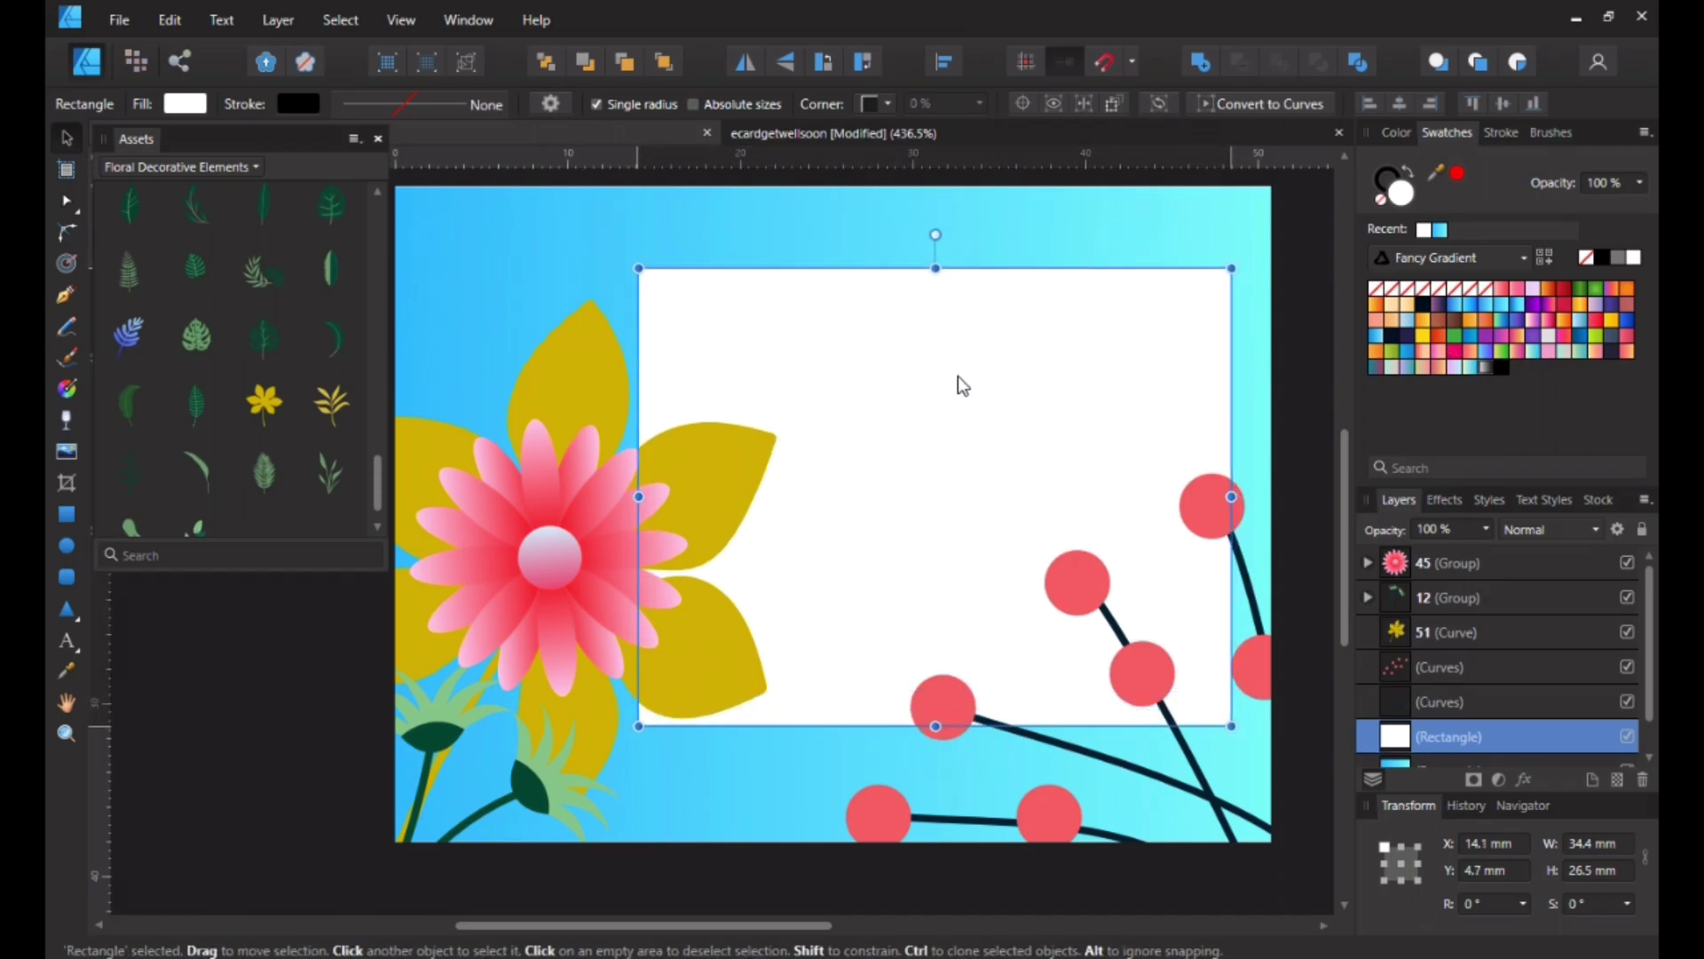
Step: Place a pale green leafy branch from the Leaves assets above the background layer and scale it down to a small sprig
left_click(866, 229)
scroll(213, 391, "up", 3)
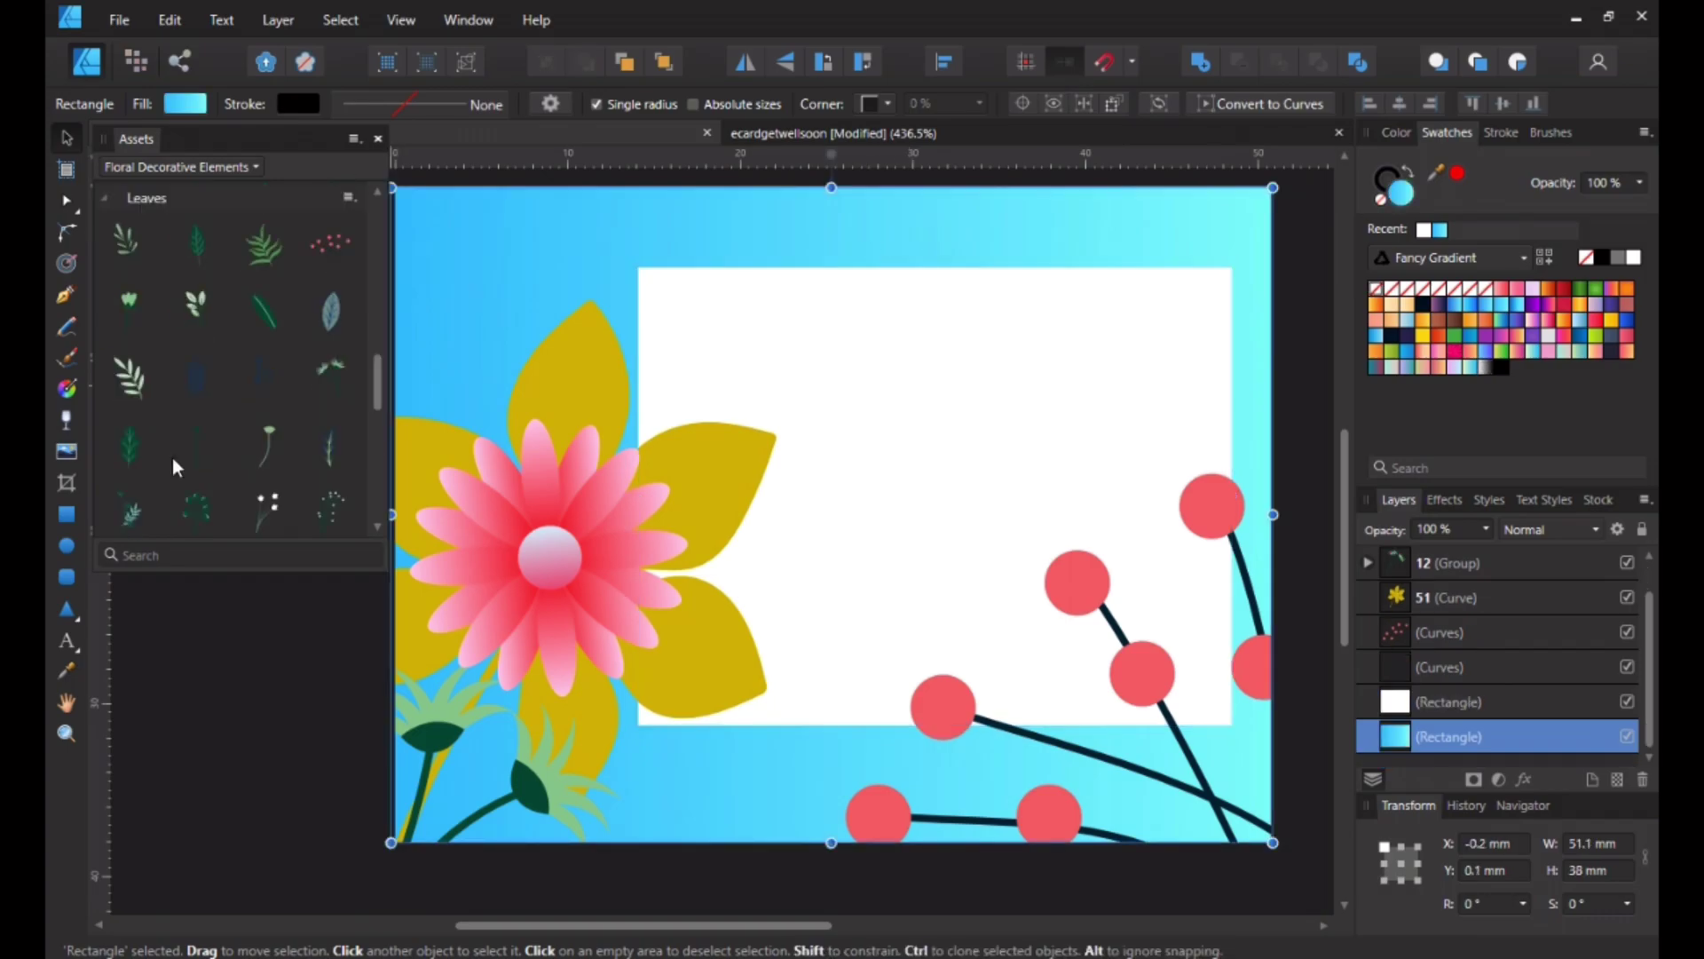
left_click_drag(338, 333, 1194, 500)
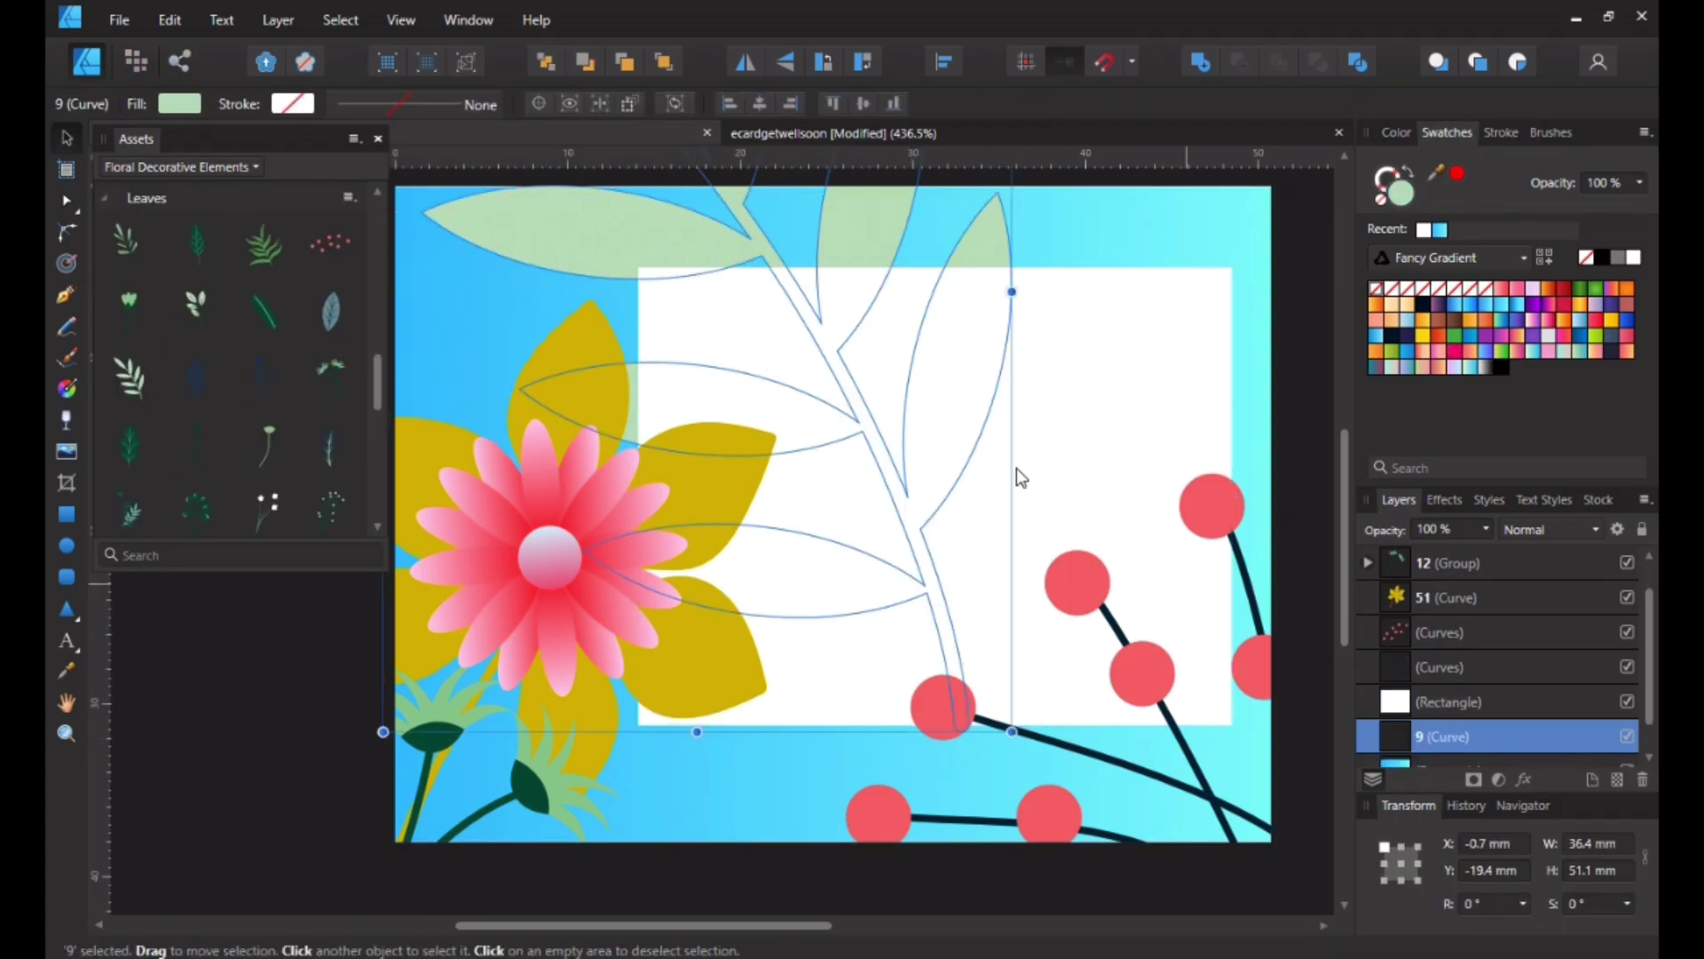
left_click_drag(1012, 731, 813, 337)
left_click_drag(733, 259, 924, 605)
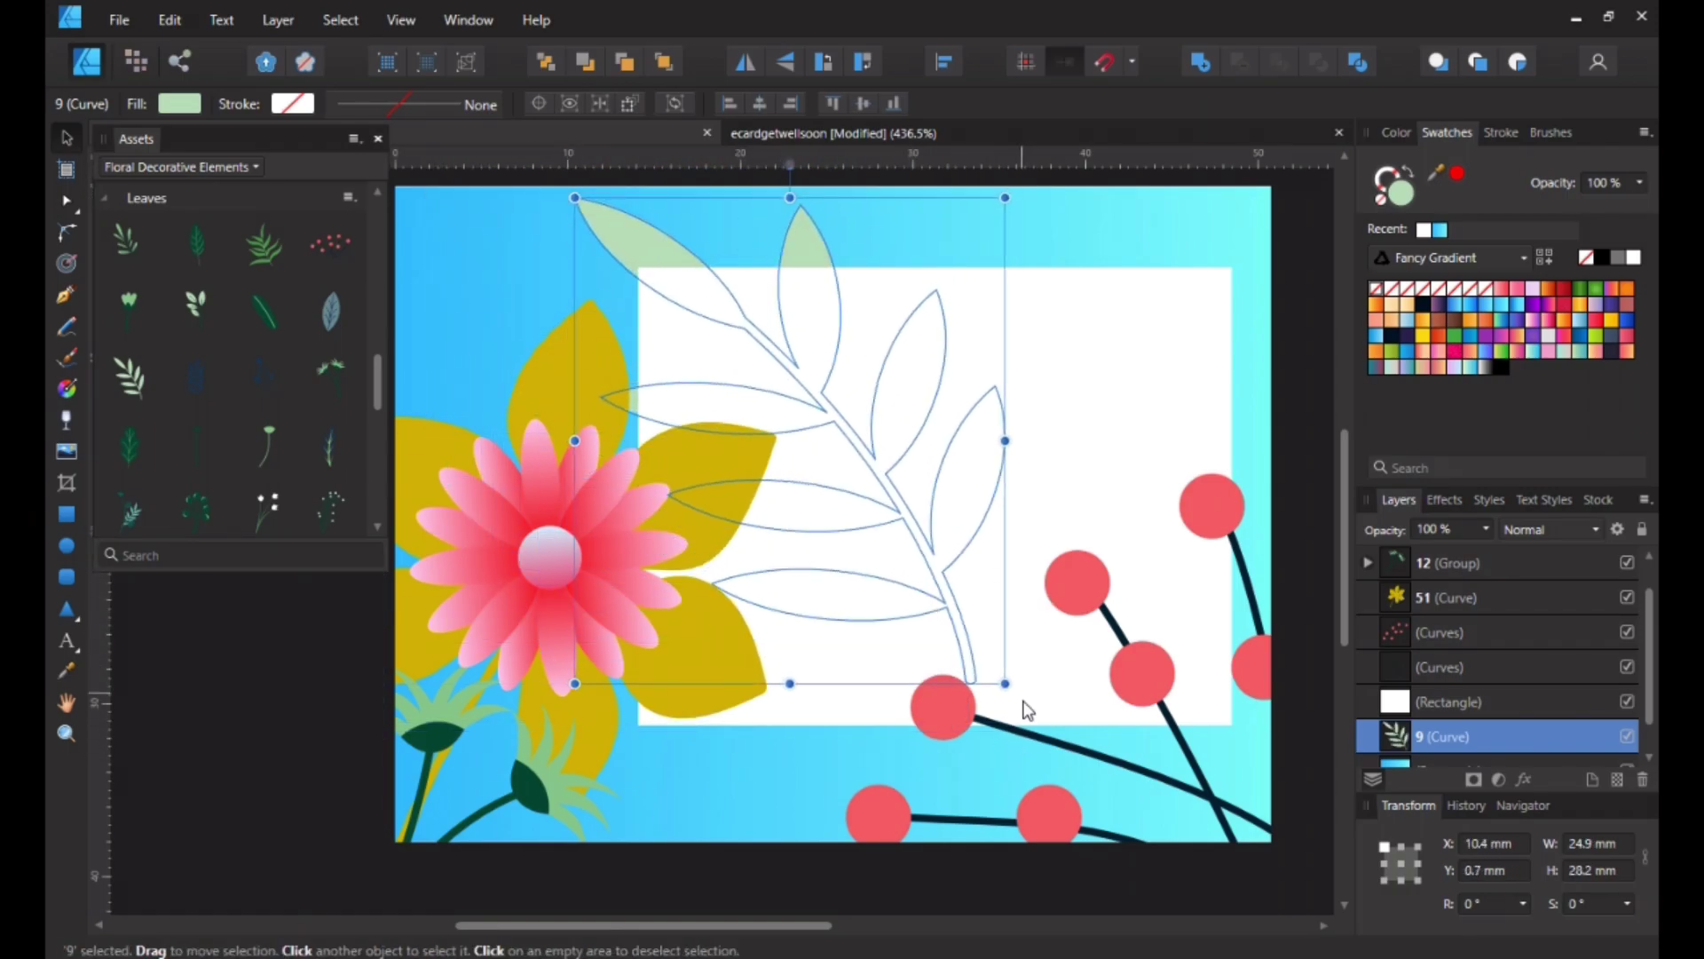
left_click_drag(1020, 690, 1167, 346)
Step: Set the sprig over the white panel's upper-left corner at about 44.1° and 6.9 × 6.5 mm, and bring it to the front
left_click_drag(981, 398, 728, 241)
mouse_move(715, 364)
left_mouse_down()
mouse_move(689, 368)
mouse_move(703, 365)
left_mouse_up()
left_click_drag(712, 304, 719, 313)
left_click_drag(1450, 732, 1450, 529)
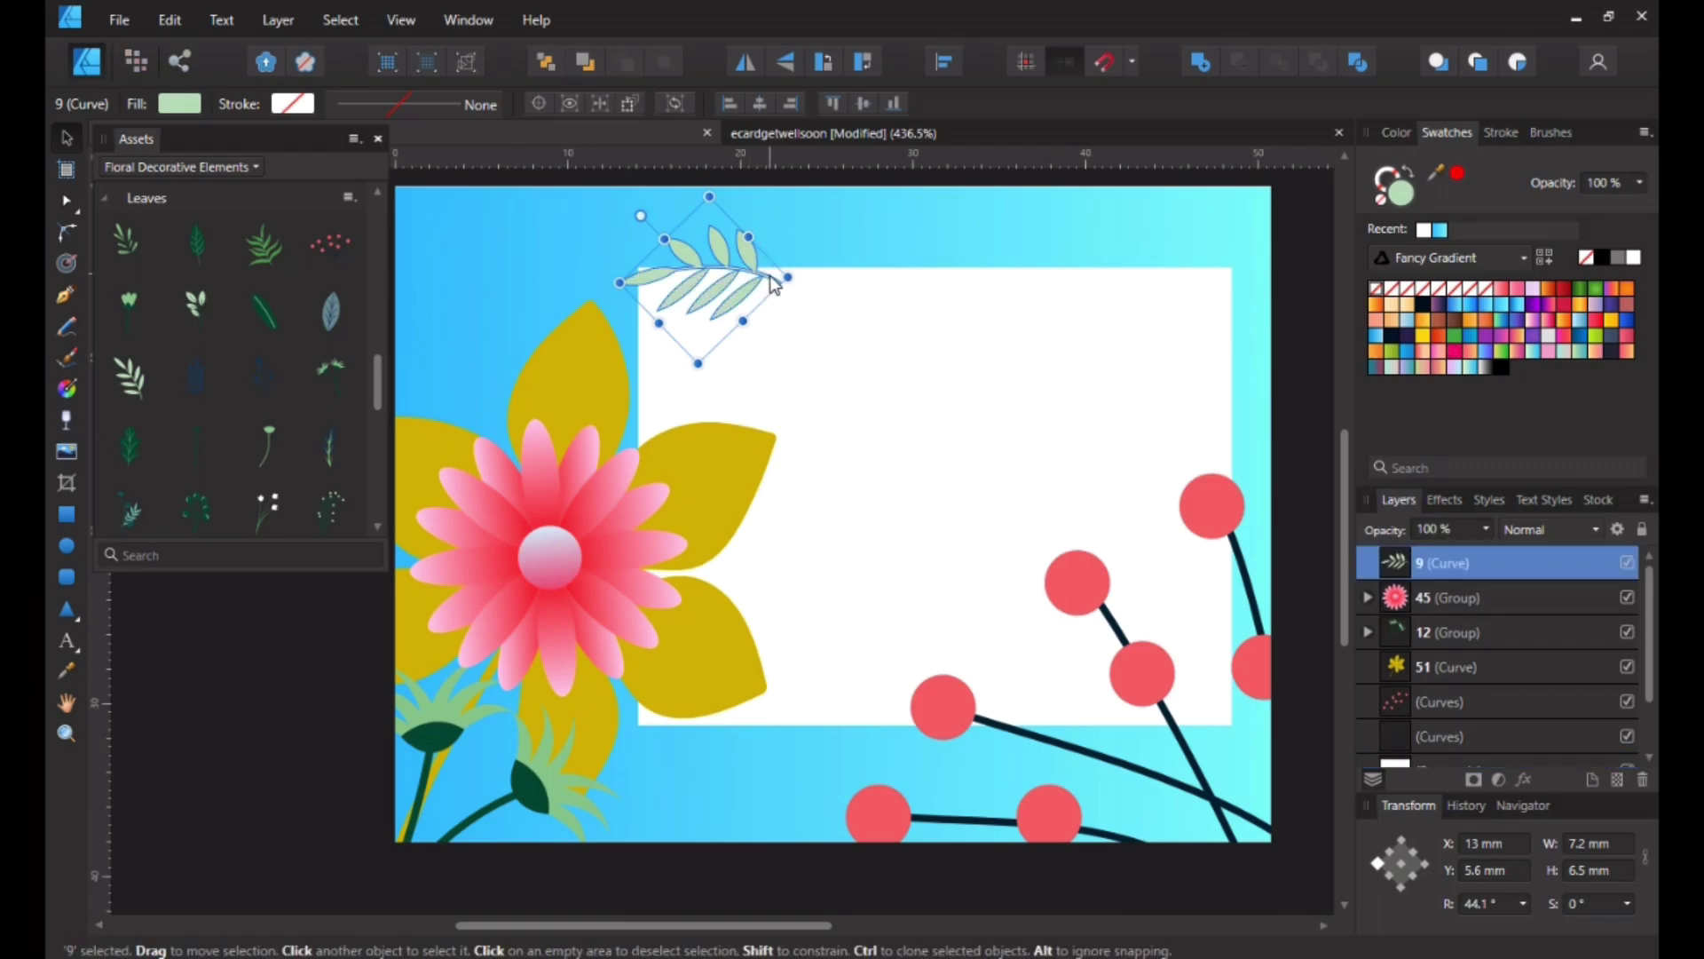
left_click_drag(734, 280, 779, 286)
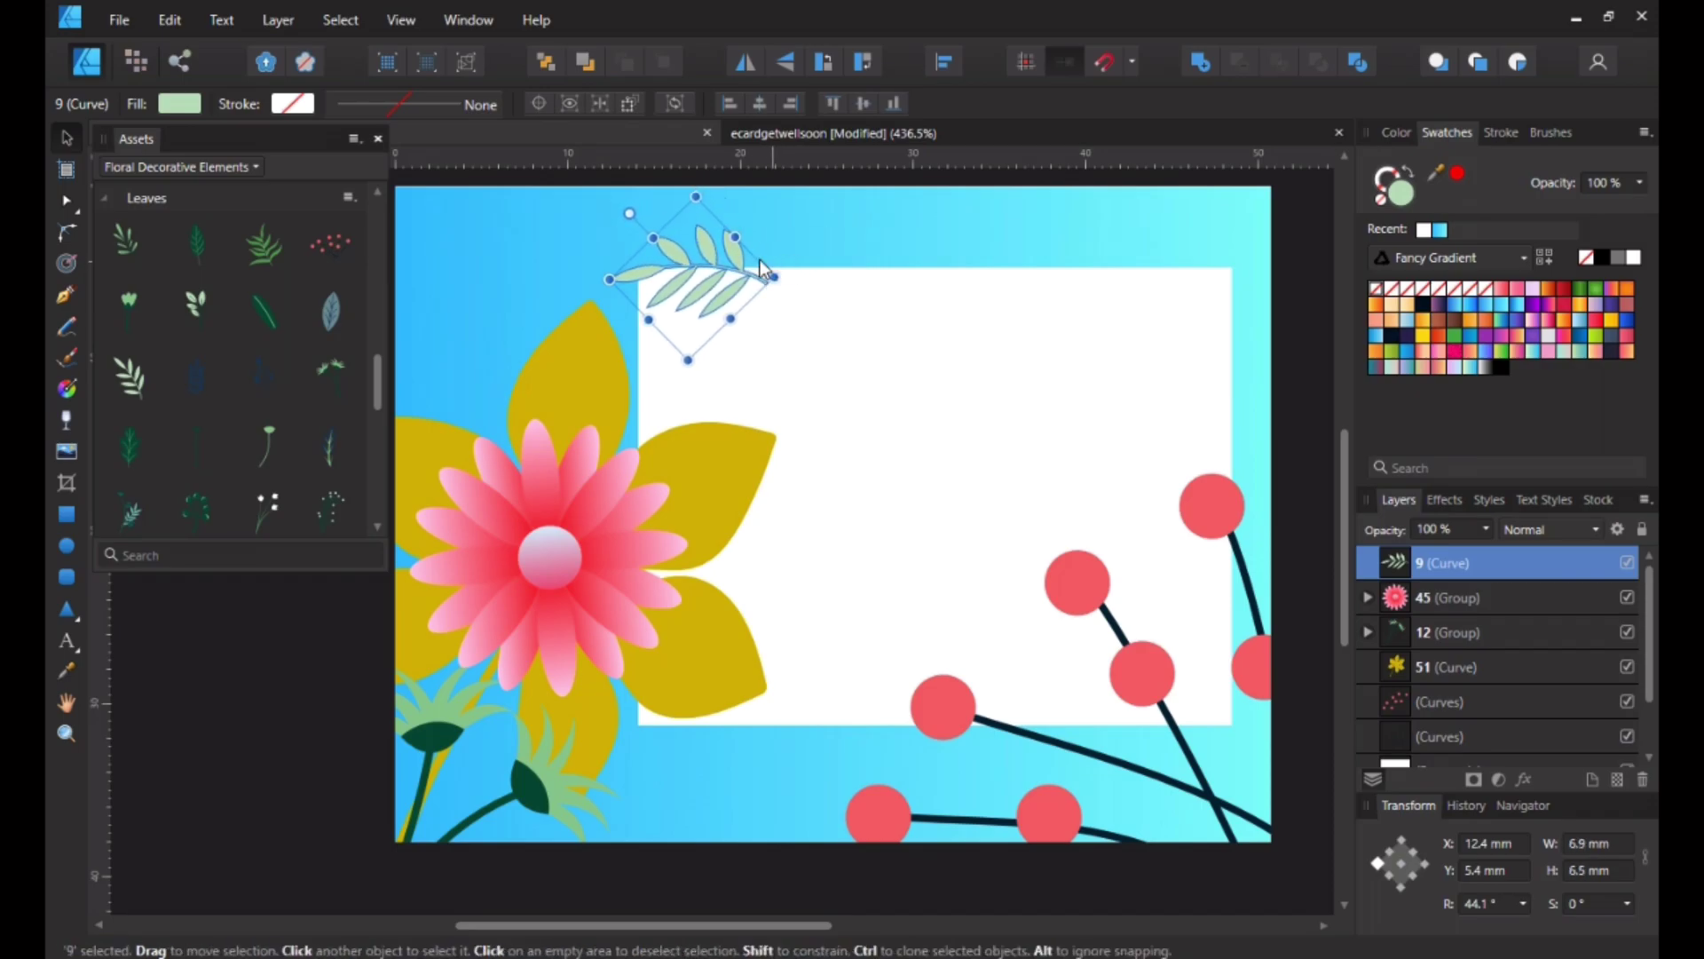
Step: Recolour the small leaf sprig with the red sampled from the pink flower's petals
left_click(638, 407)
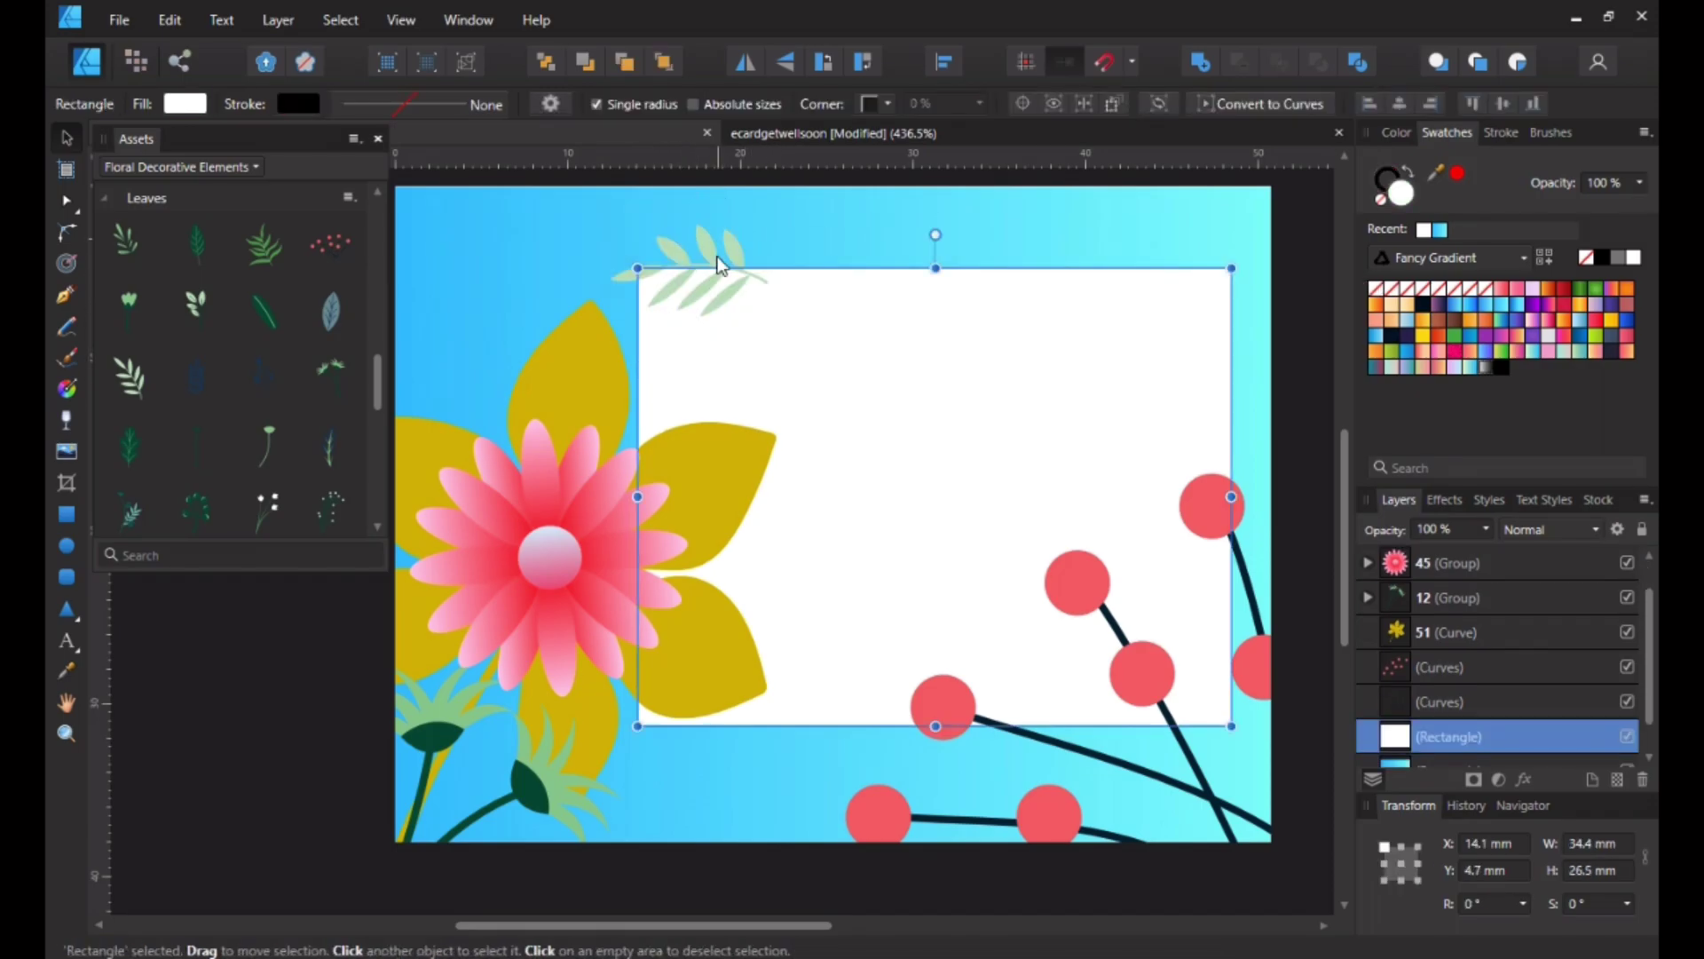
left_click(692, 312)
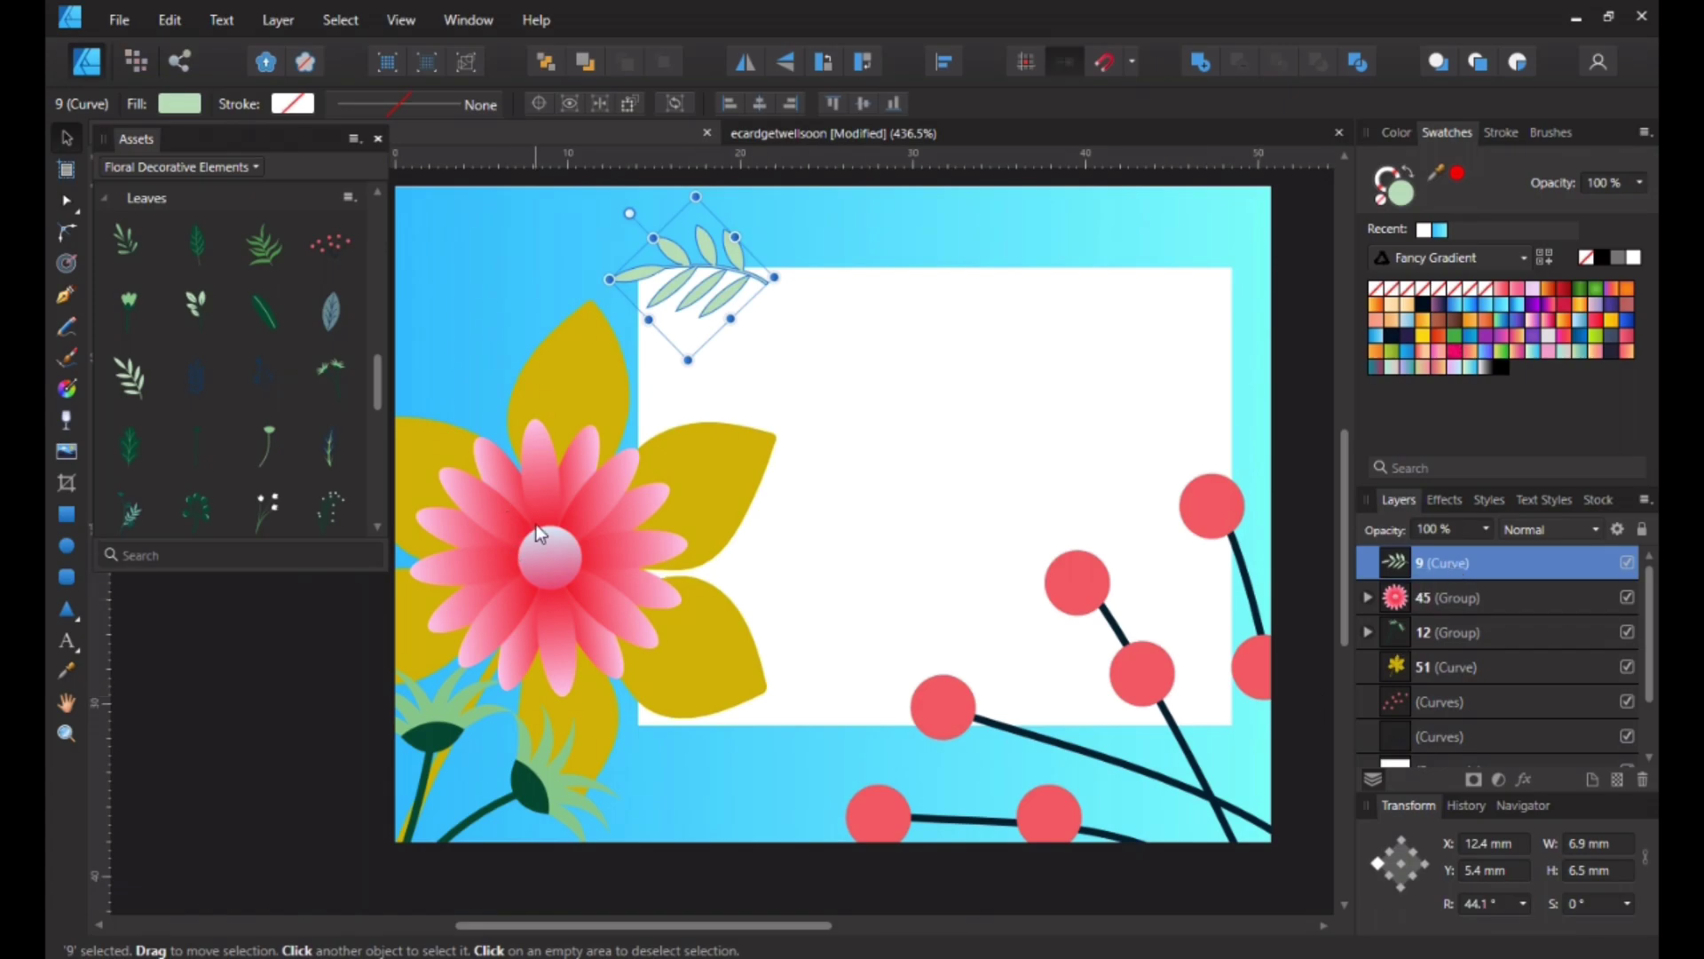
left_click(71, 673)
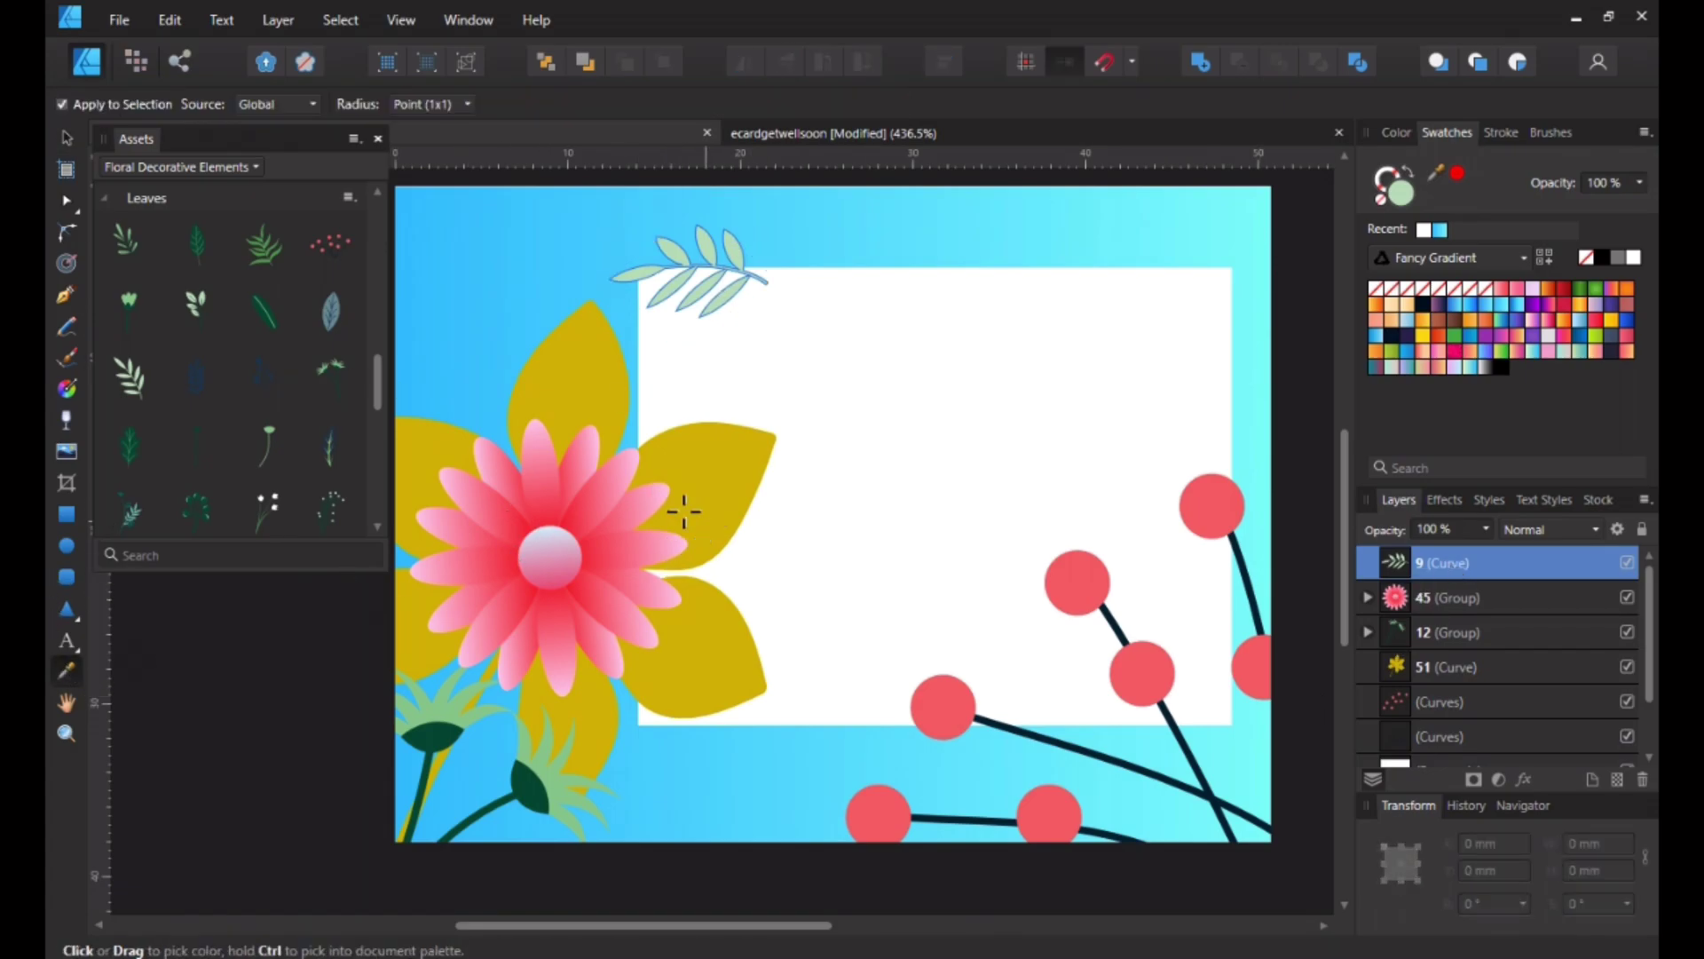
left_click(597, 554)
left_click(853, 196)
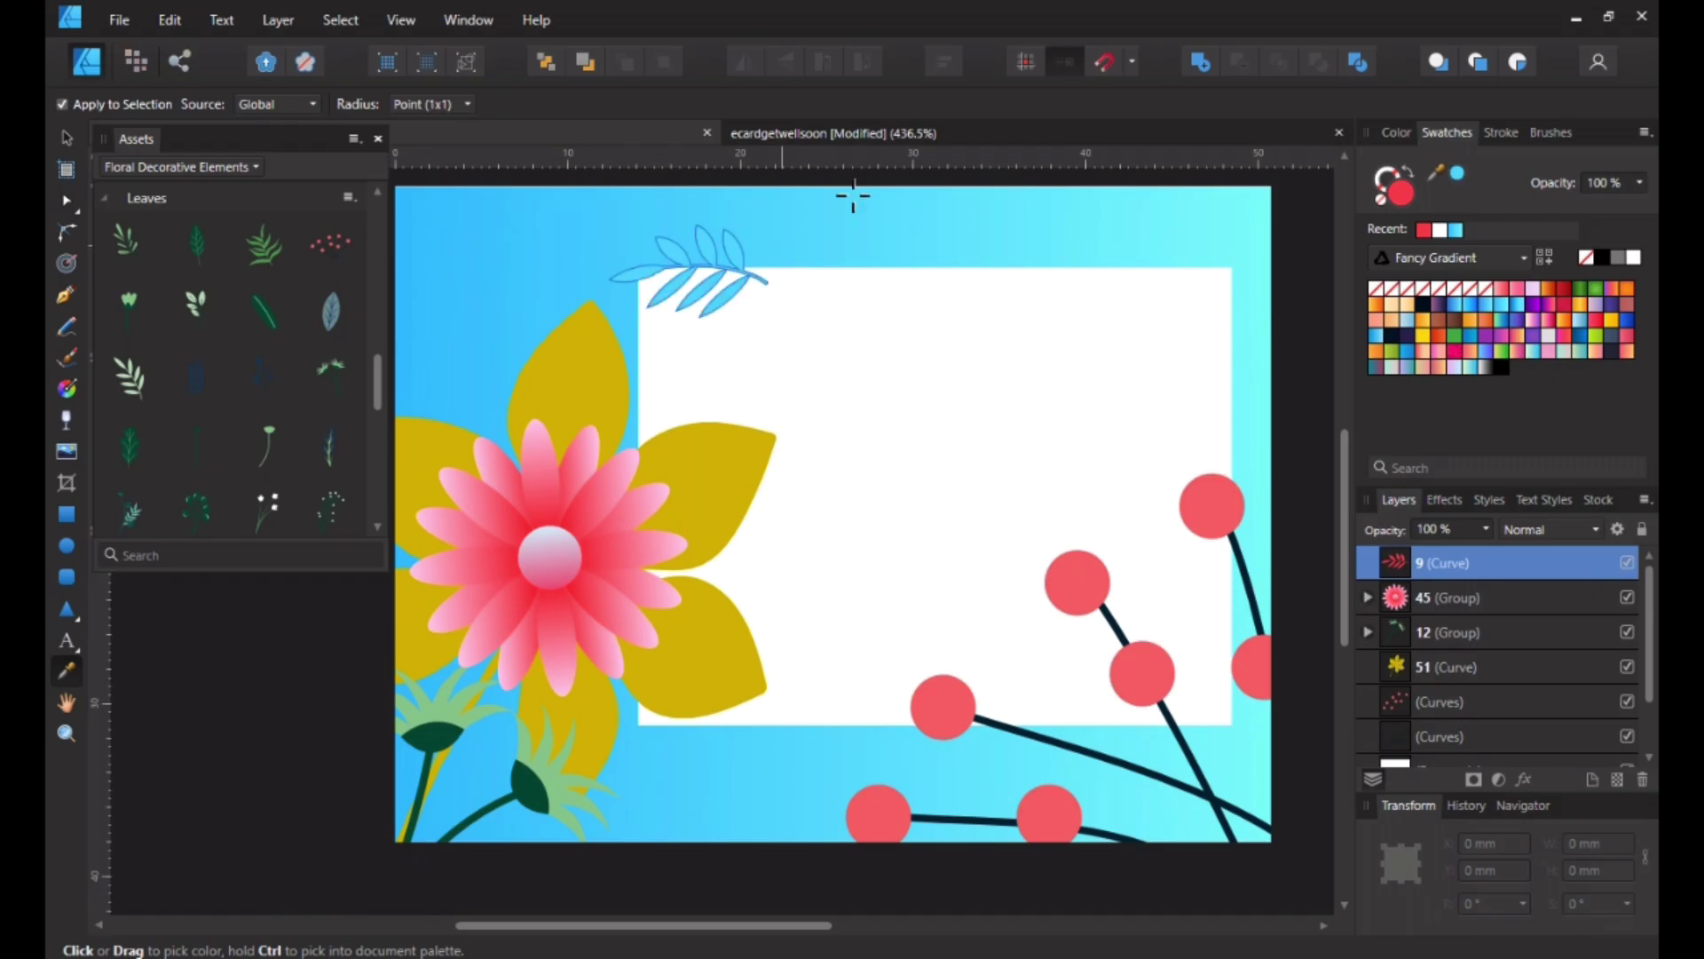
left_click(601, 562)
Step: Place dotted green branch asset 20 near the white panel's upper edge, shrink it to about 11.2 × 17.9 mm and mirror it horizontally
scroll(328, 467, "down", 2)
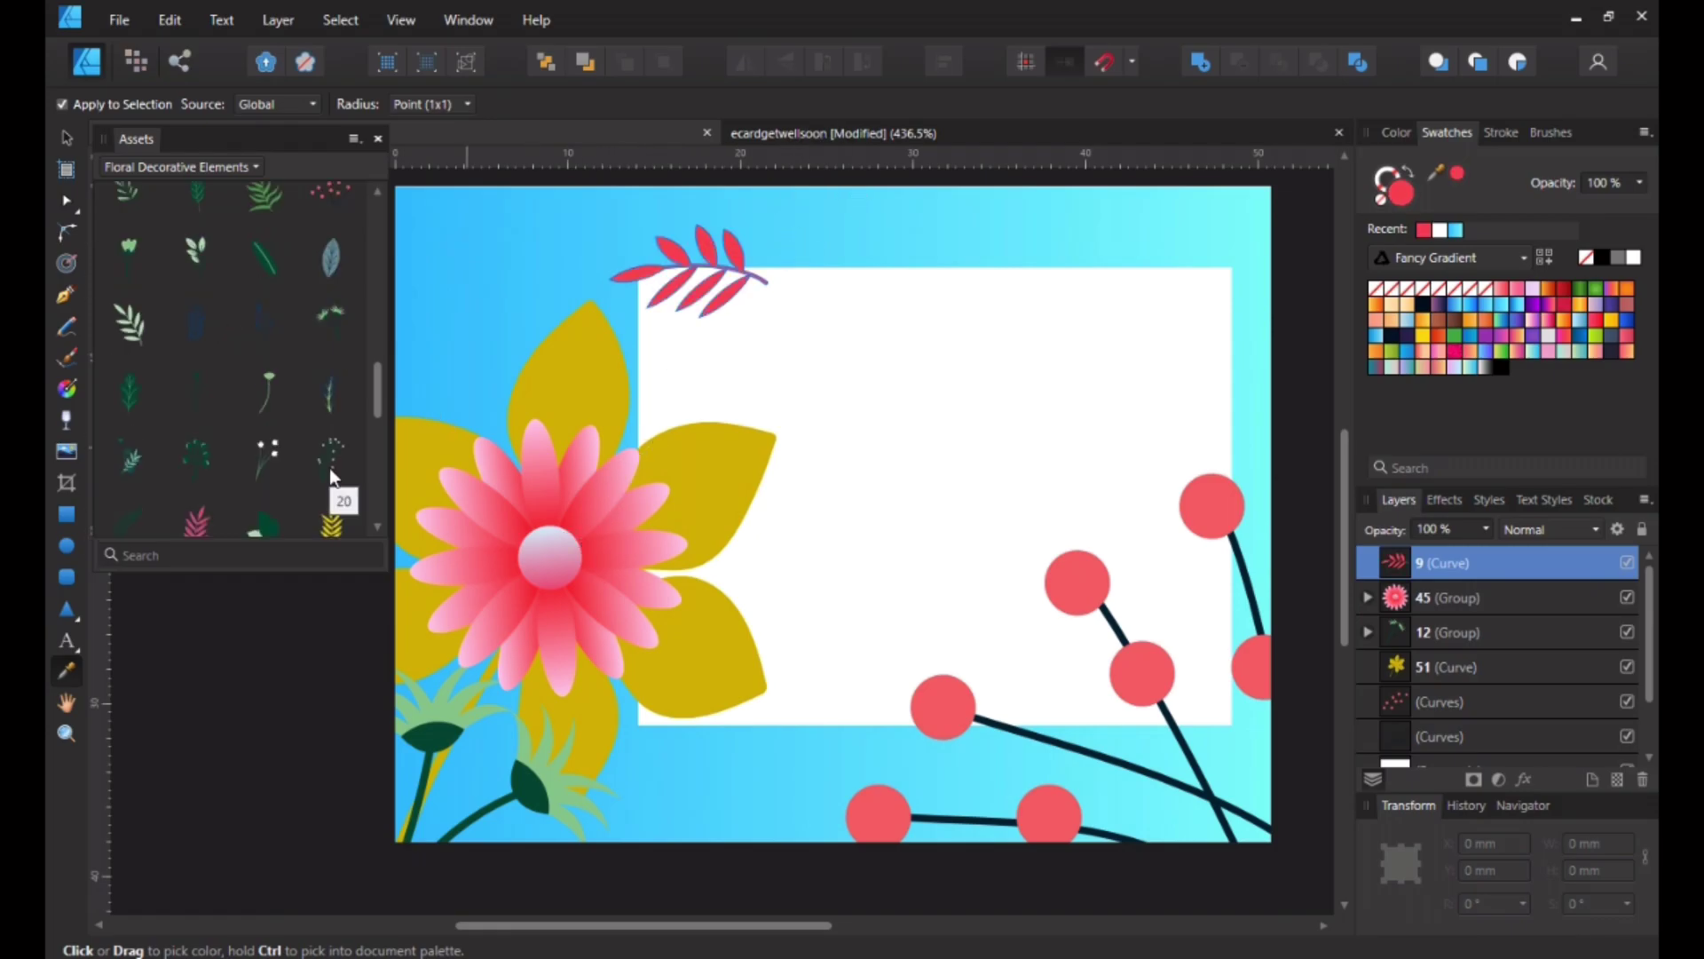
left_click_drag(329, 467, 877, 376)
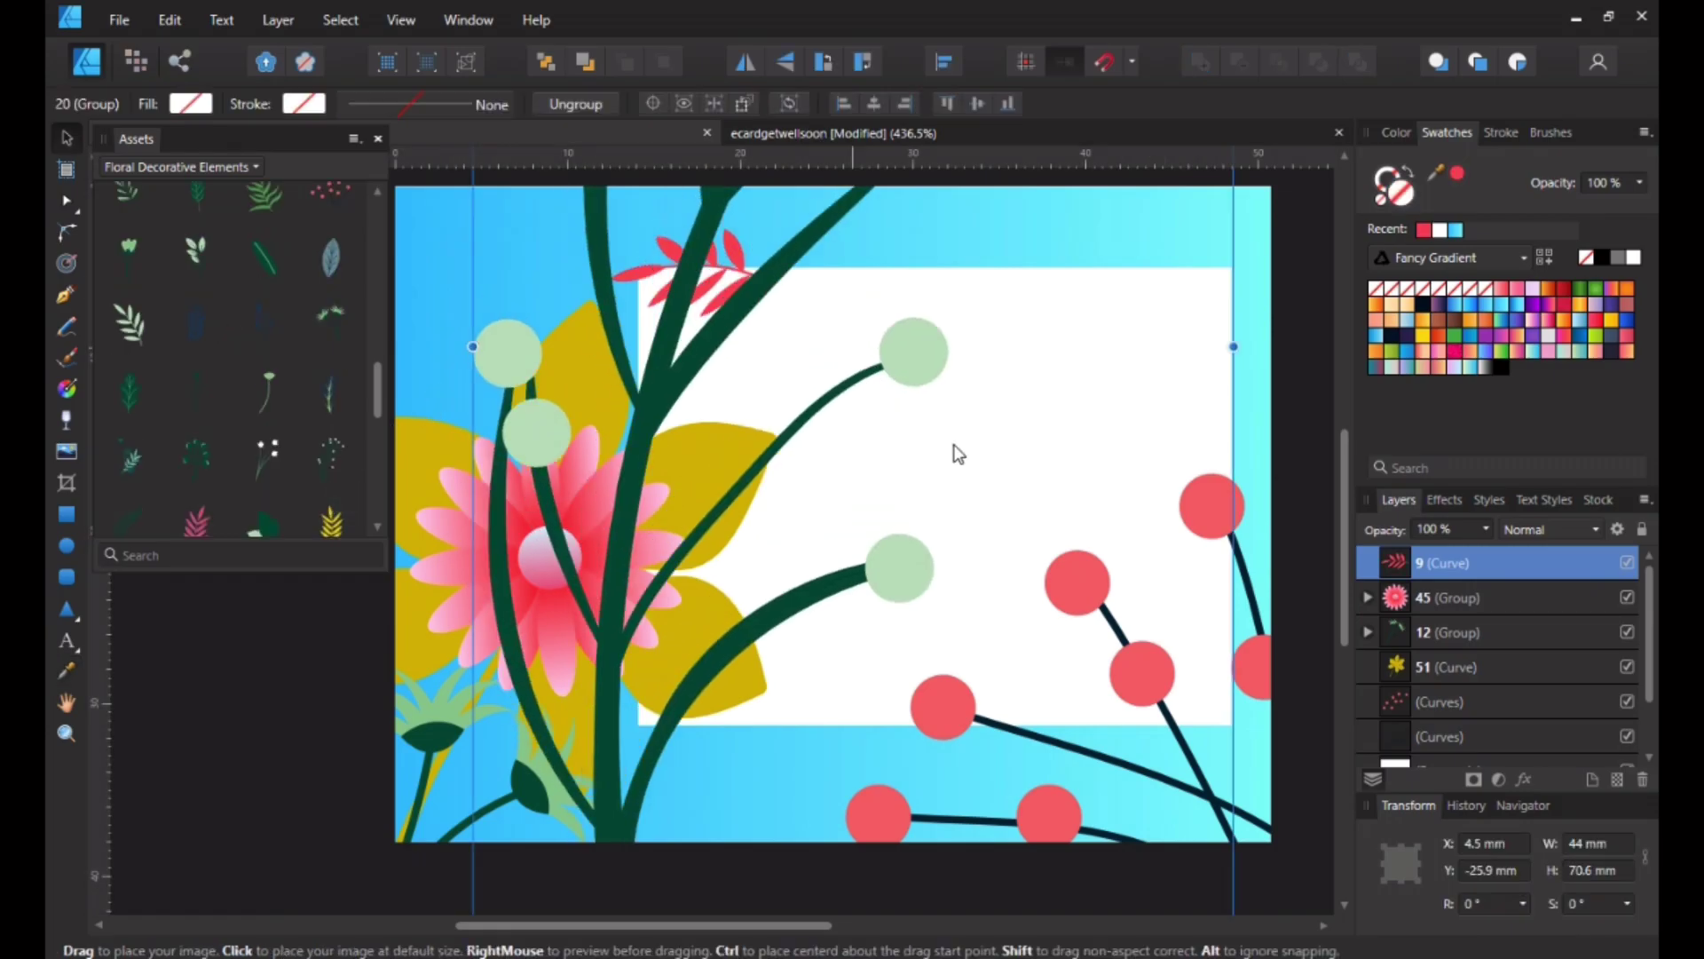
left_click_drag(812, 559, 865, 356)
left_click_drag(1288, 754, 750, 910)
left_click_drag(569, 205, 785, 679)
left_click_drag(902, 628, 866, 260)
left_click_drag(871, 187, 864, 188)
left_click(754, 63)
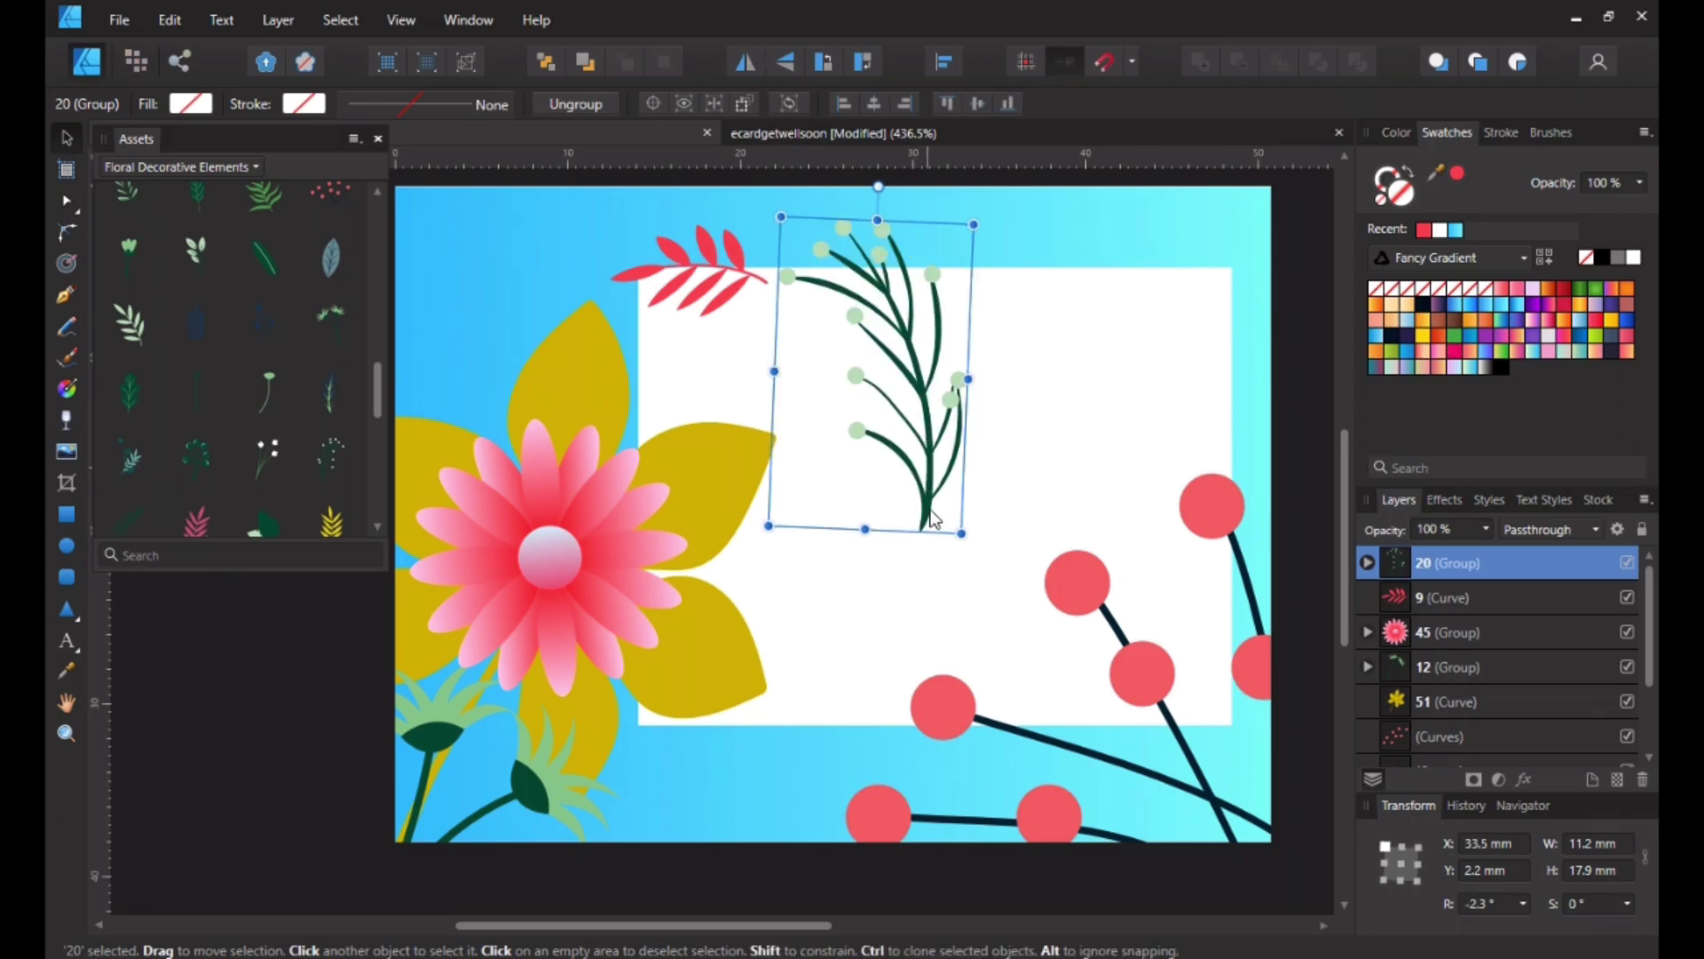
Step: Rotate the dotted green branch to about 73.8° and position it beside the red sprig at about X 22.7 mm, Y -0.9 mm
left_click_drag(970, 545, 1021, 253)
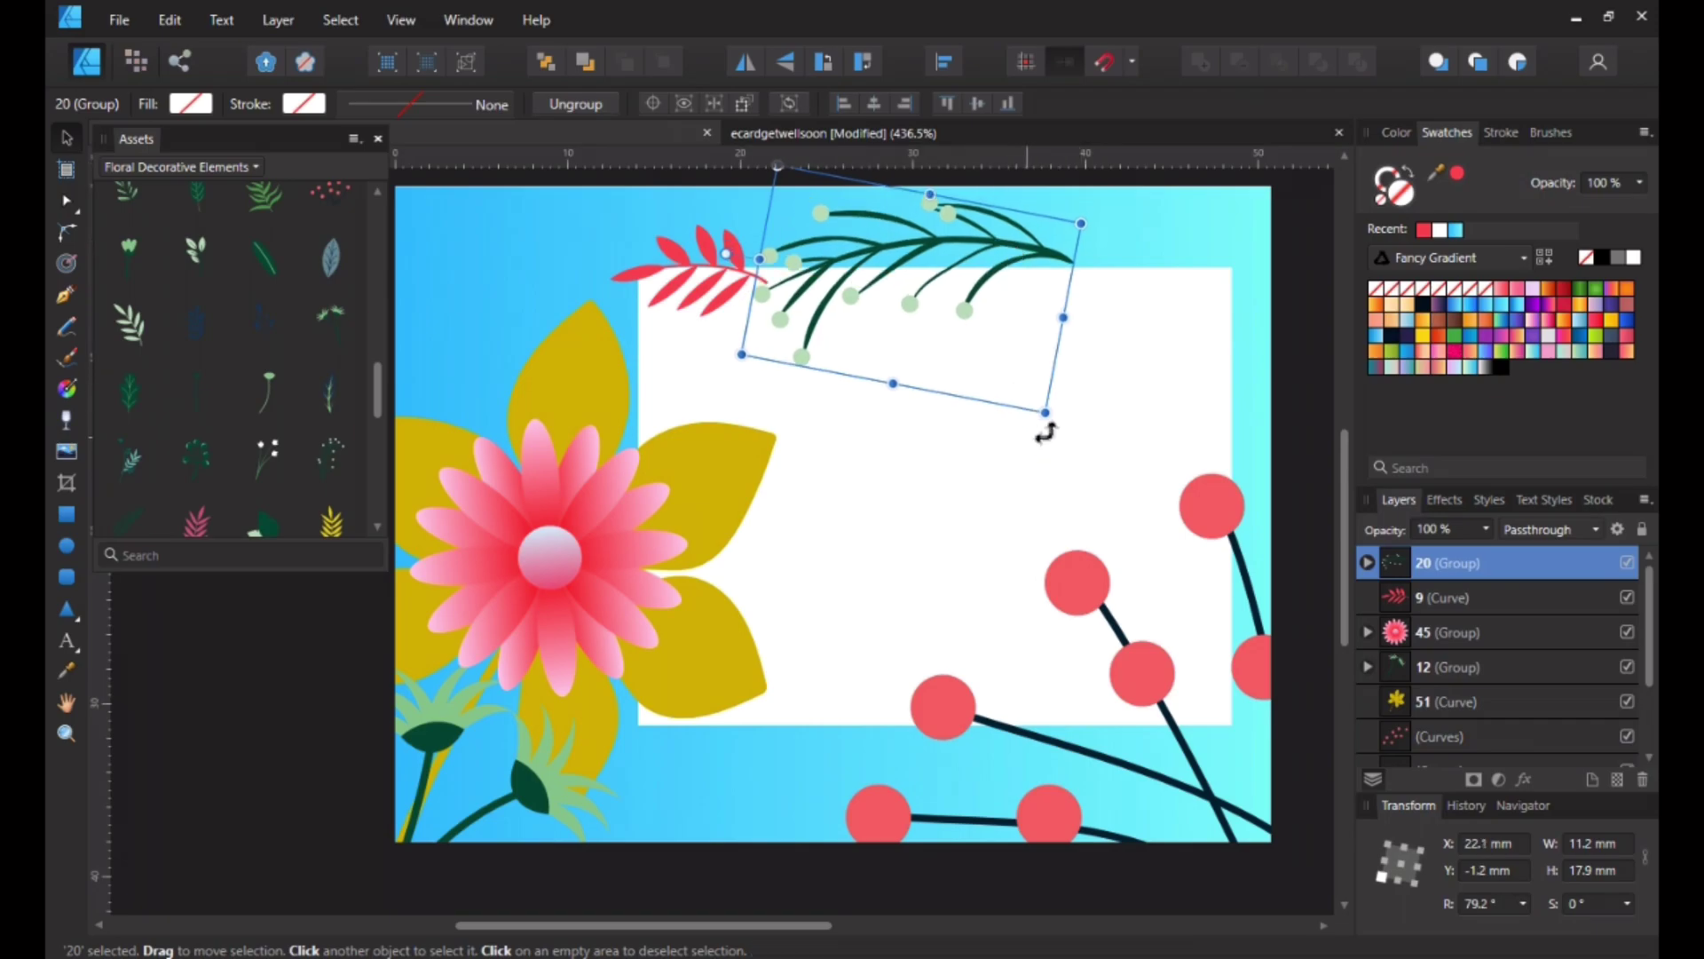
left_click_drag(1069, 430, 1042, 460)
left_click_drag(970, 282, 967, 299)
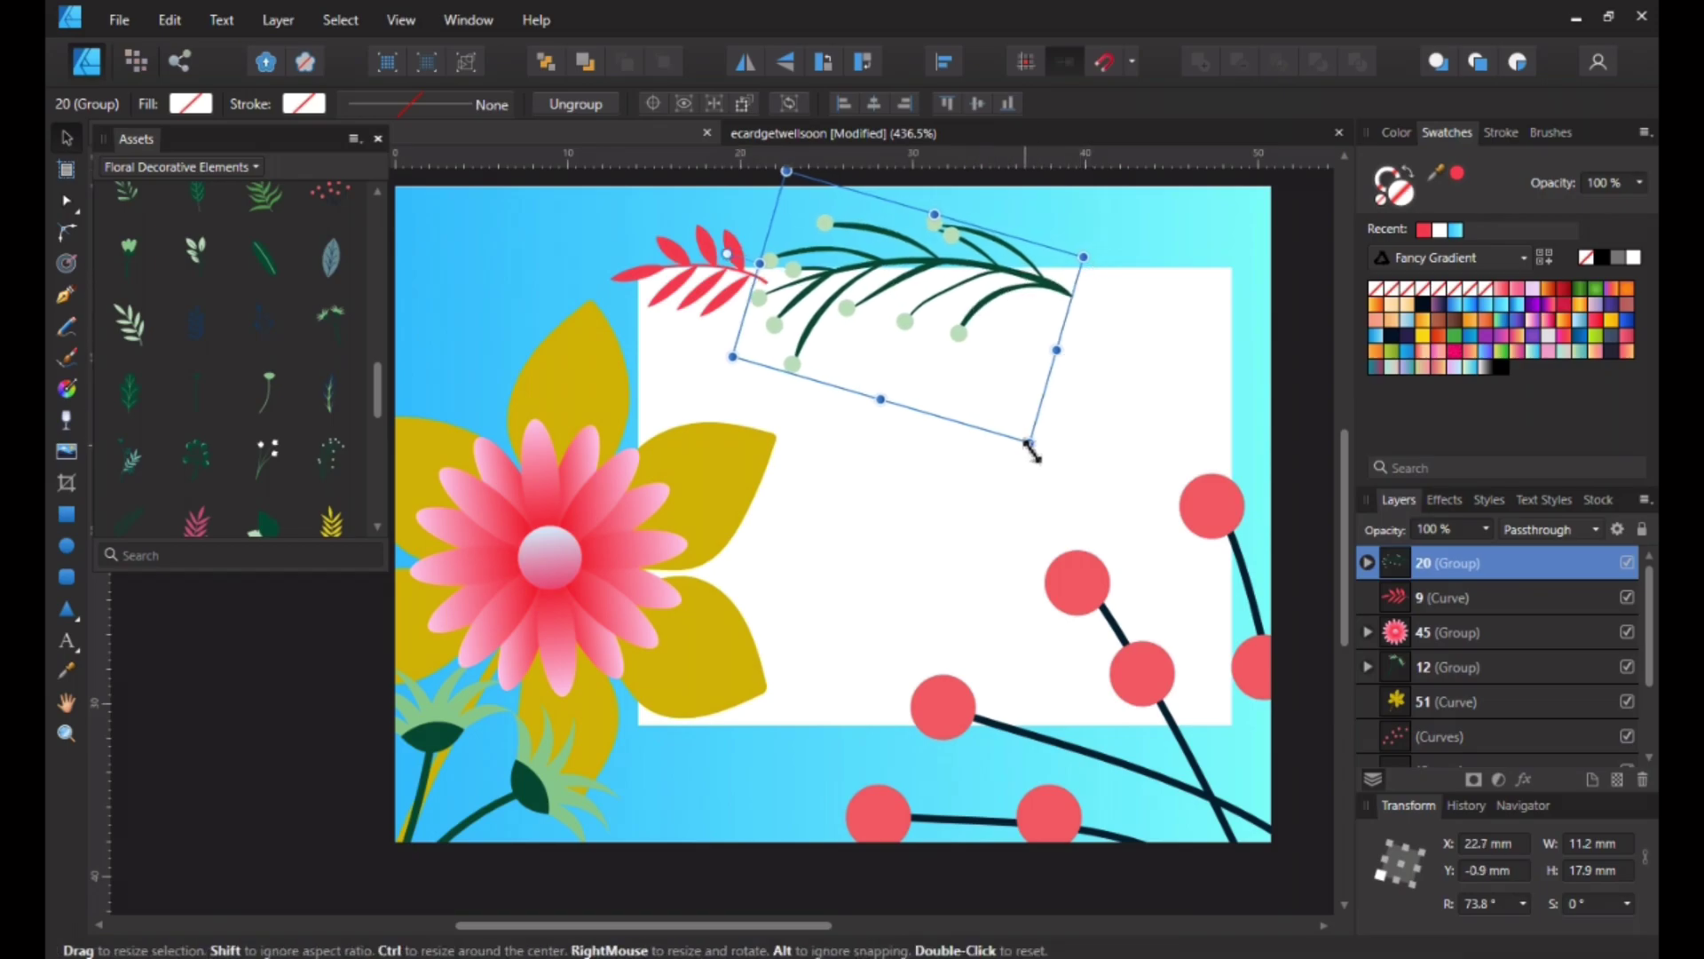
Step: Place navy-leaved branch asset 16 on the white panel's upper-right area and shrink it to about 10.2 × 12.7 mm
left_click(1177, 325)
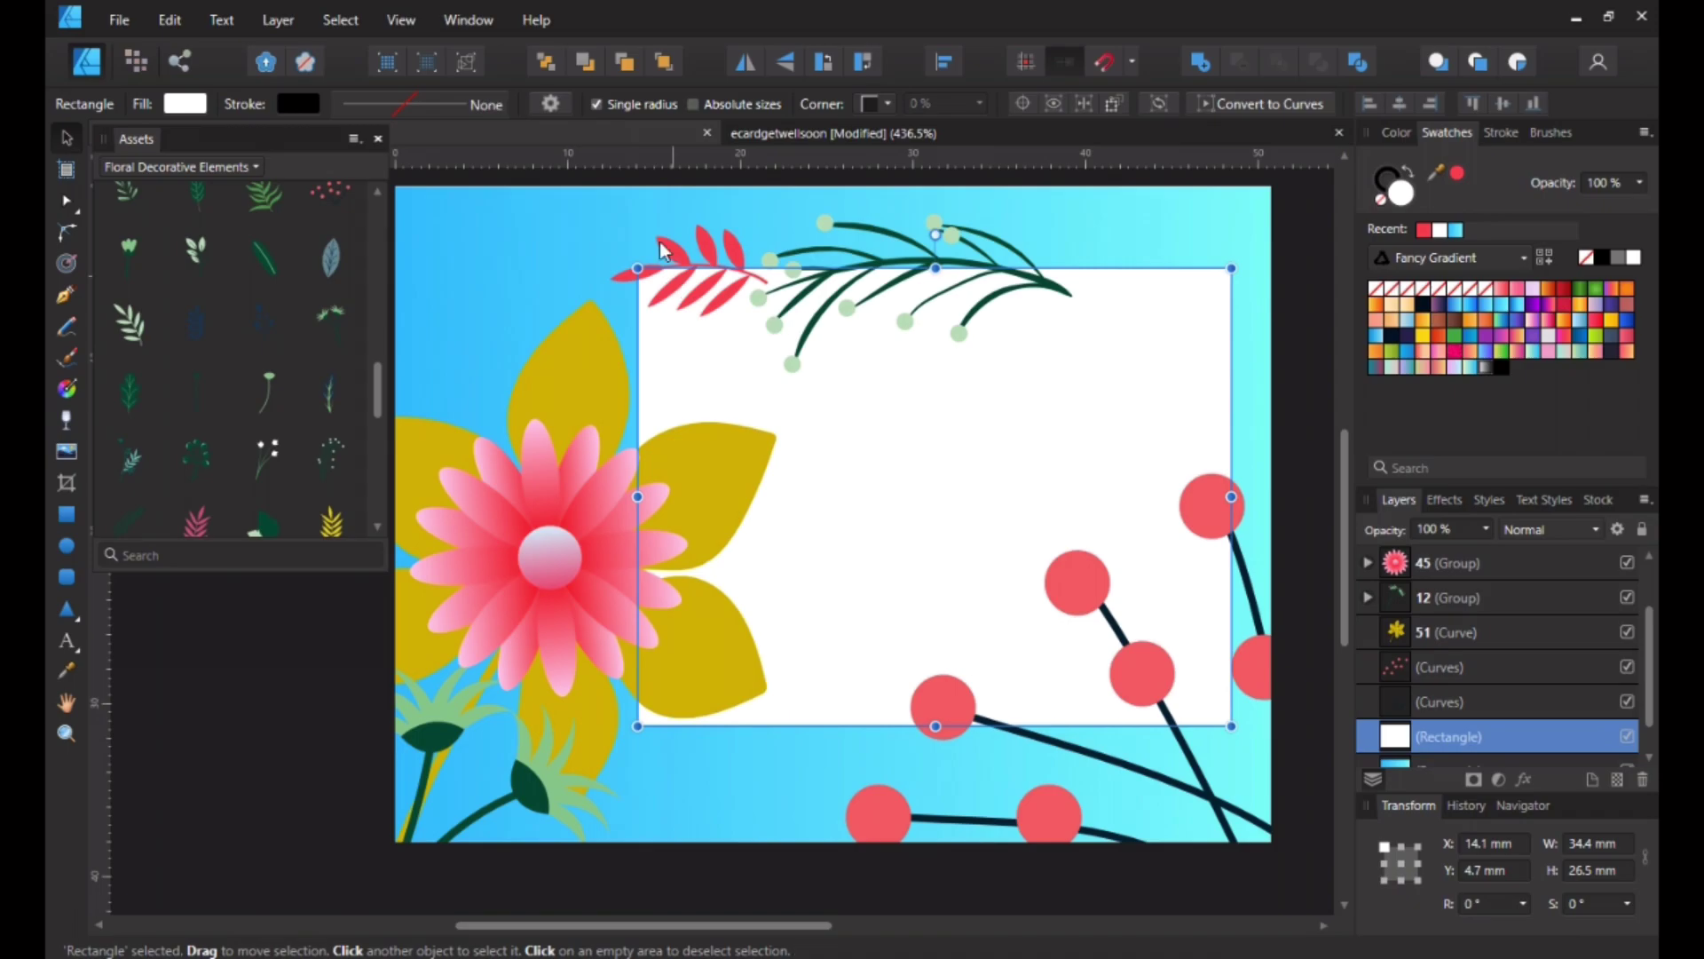
scroll(351, 261, "down", 2)
left_click_drag(338, 252, 929, 913)
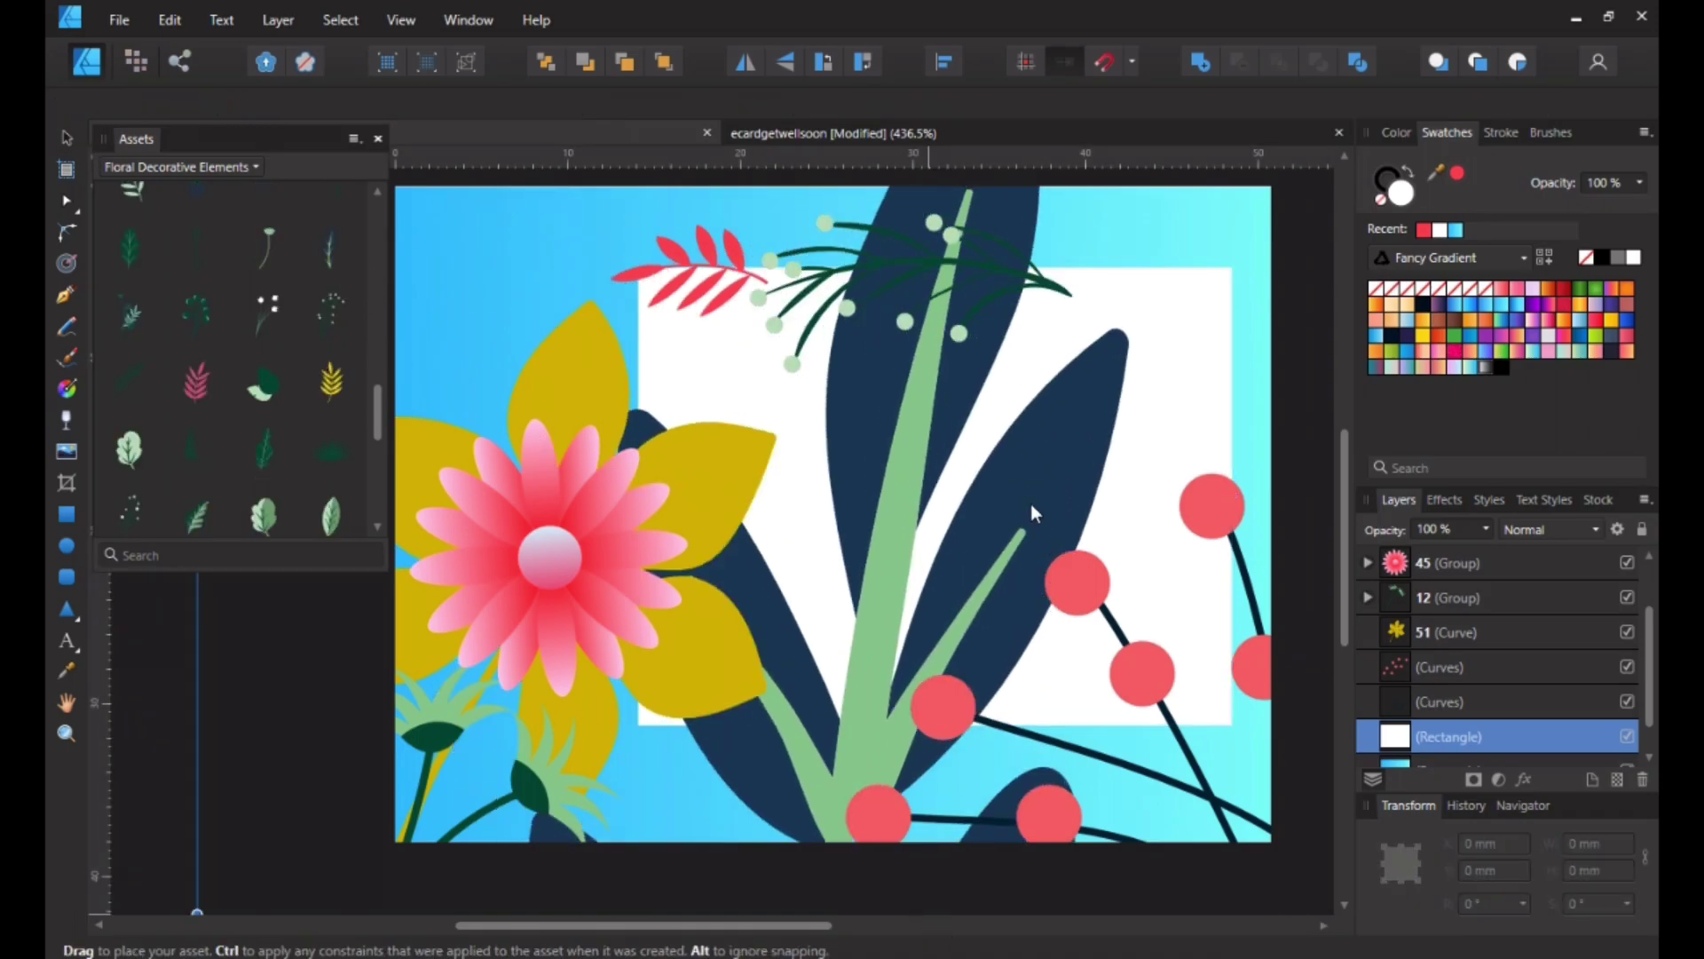
left_click_drag(203, 923, 257, 923)
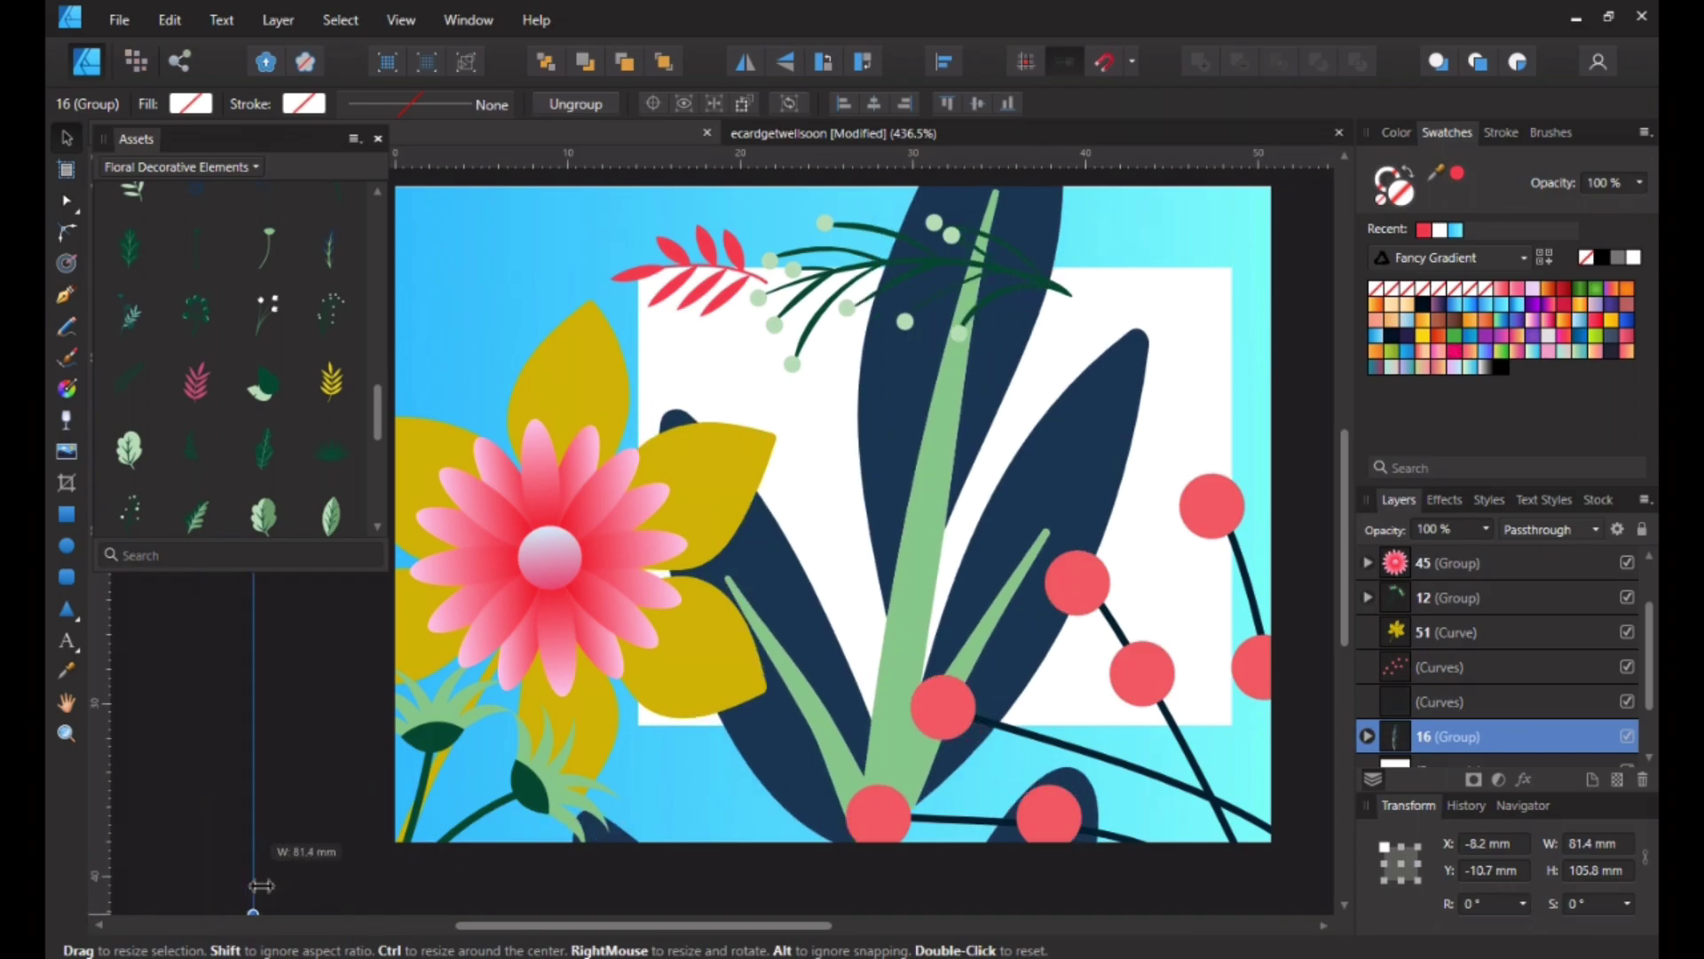
key("ctrl+z")
left_click_drag(851, 744, 928, 420)
left_click_drag(888, 568, 920, 213)
left_click_drag(936, 608, 921, 293)
left_click_drag(271, 676, 963, 483)
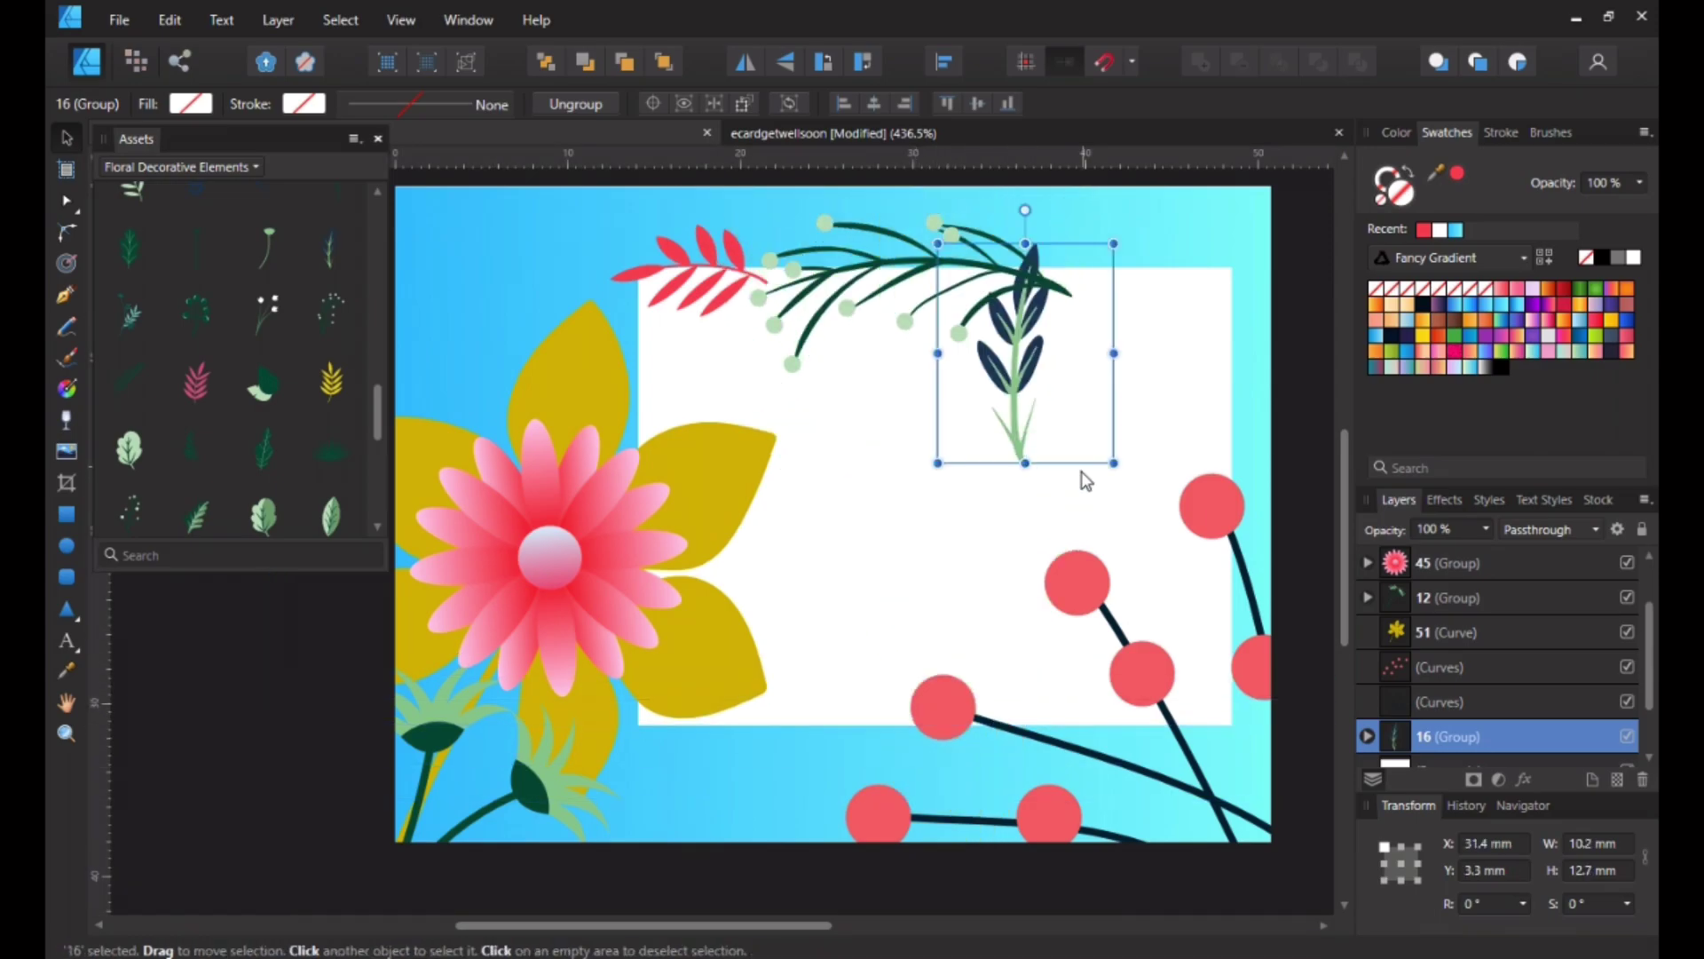
left_click(1144, 463)
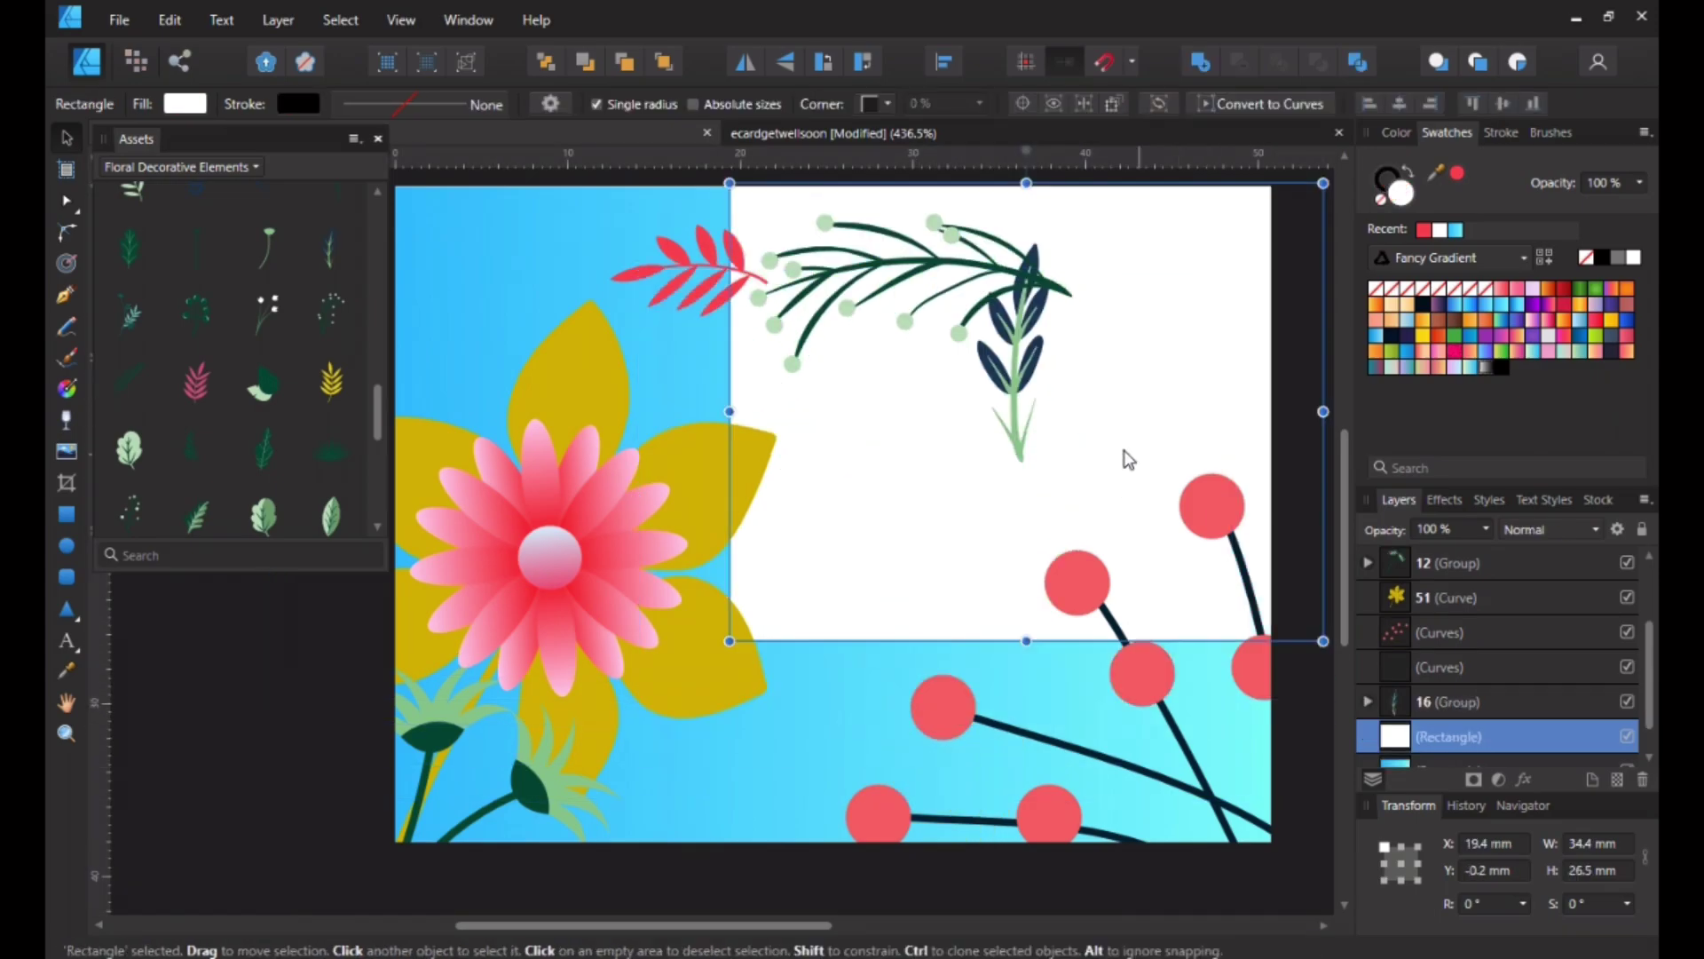
left_click(1019, 384)
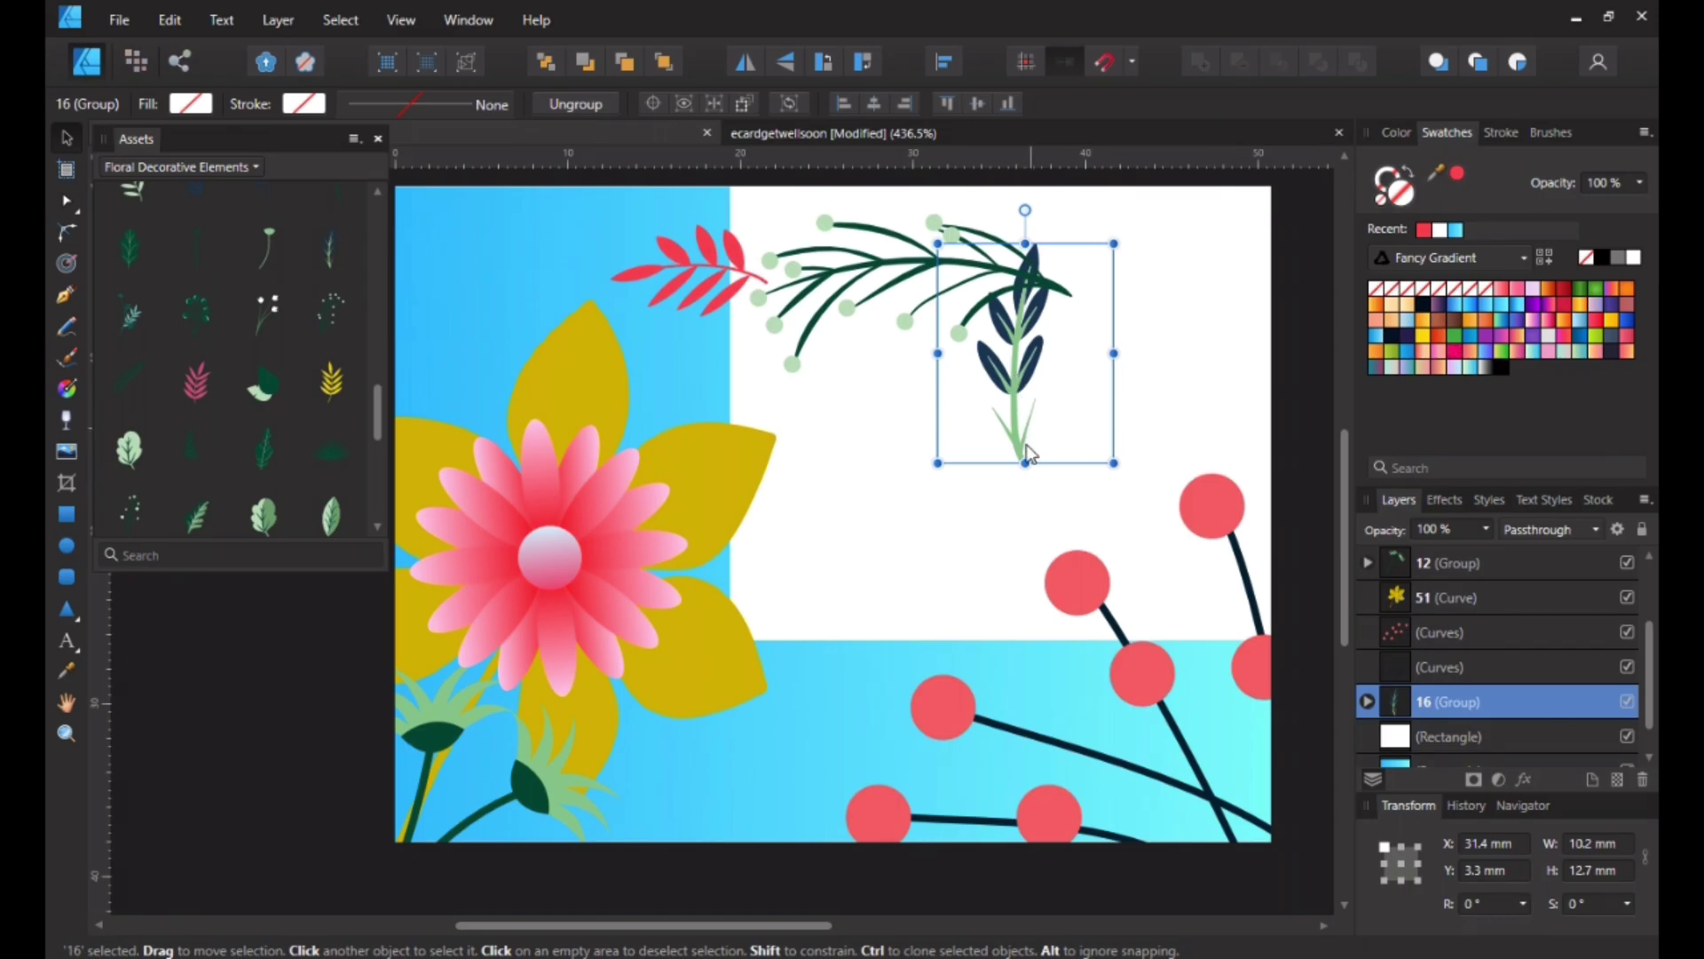
key("ctrl+z")
Step: Mirror the navy-leaved branch horizontally, rotate it to about 82.8° and position it beside the dotted branch at about X 37.4 mm, Y -0.8 mm
left_click(1021, 391)
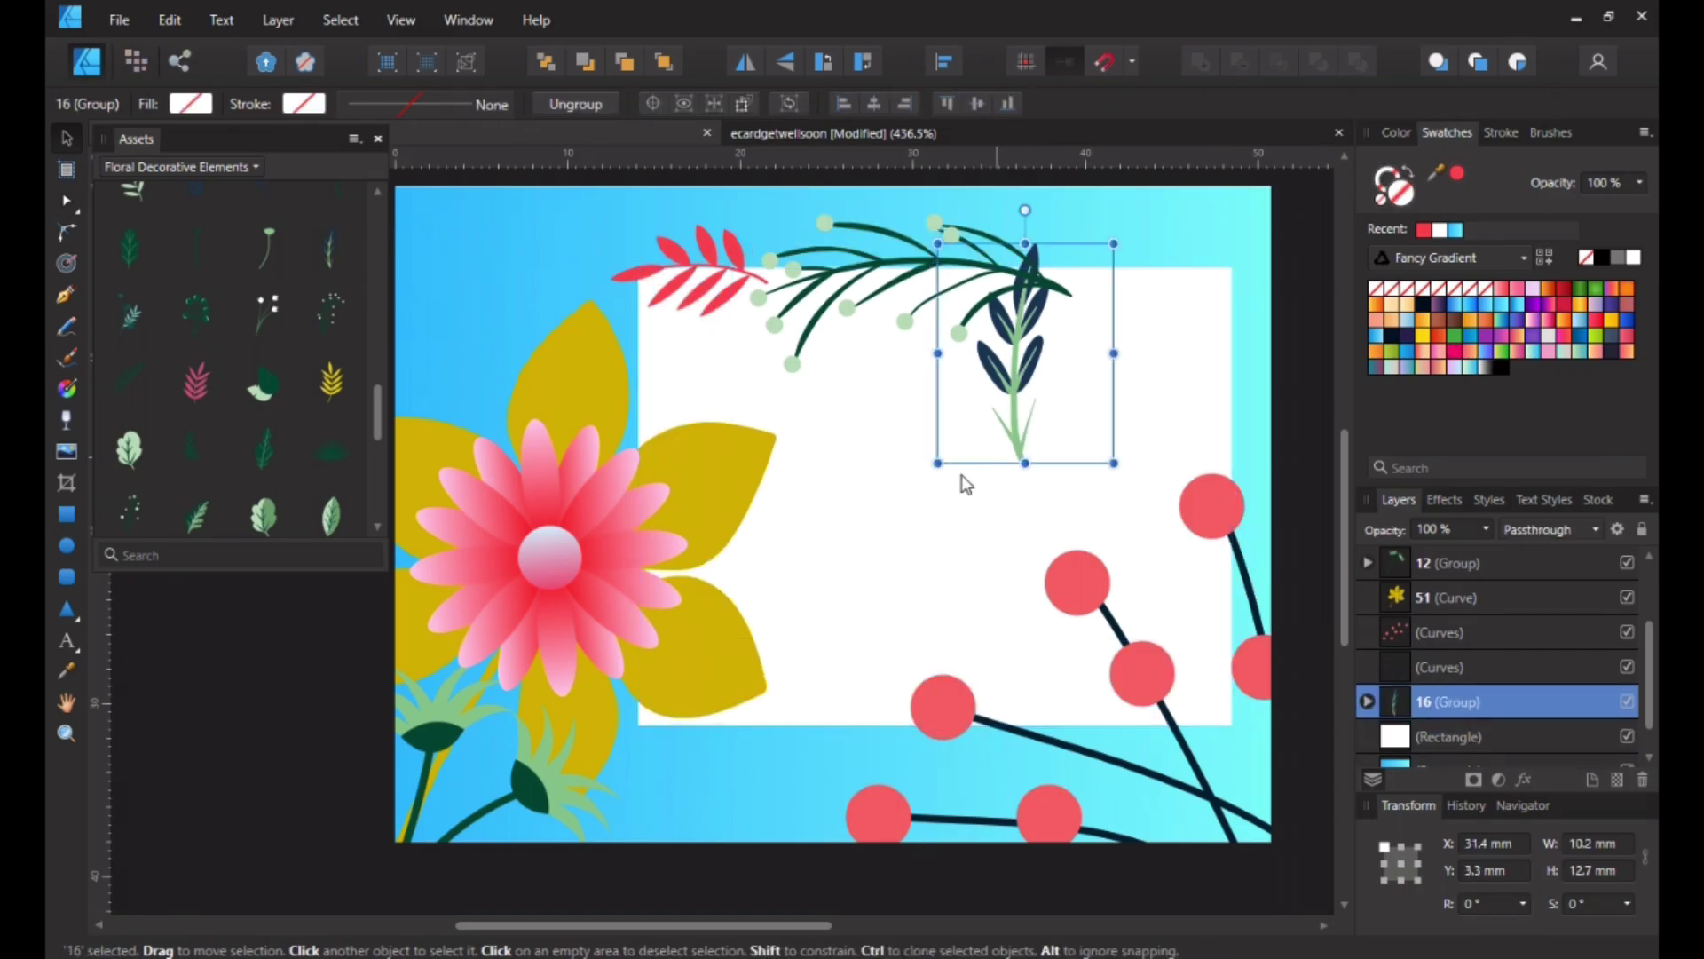
mouse_move(940, 476)
left_mouse_down()
mouse_move(1020, 487)
mouse_move(1194, 436)
mouse_move(1007, 491)
mouse_move(946, 490)
left_mouse_up()
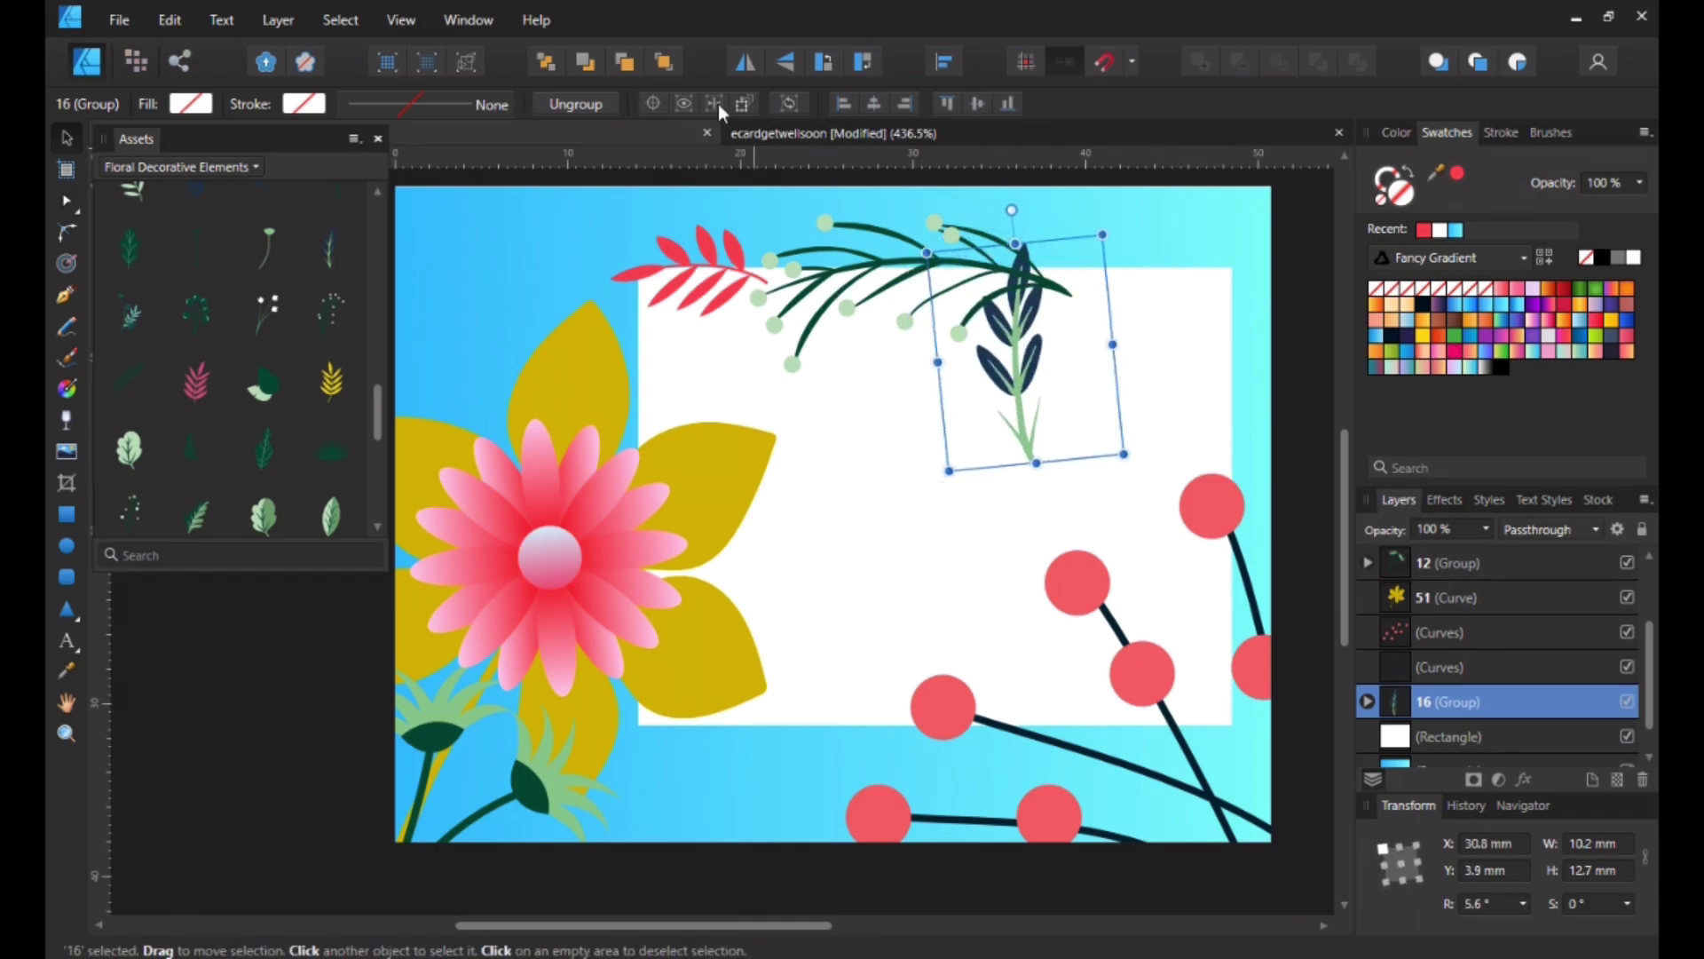
left_click(744, 62)
left_click_drag(890, 457, 1190, 277)
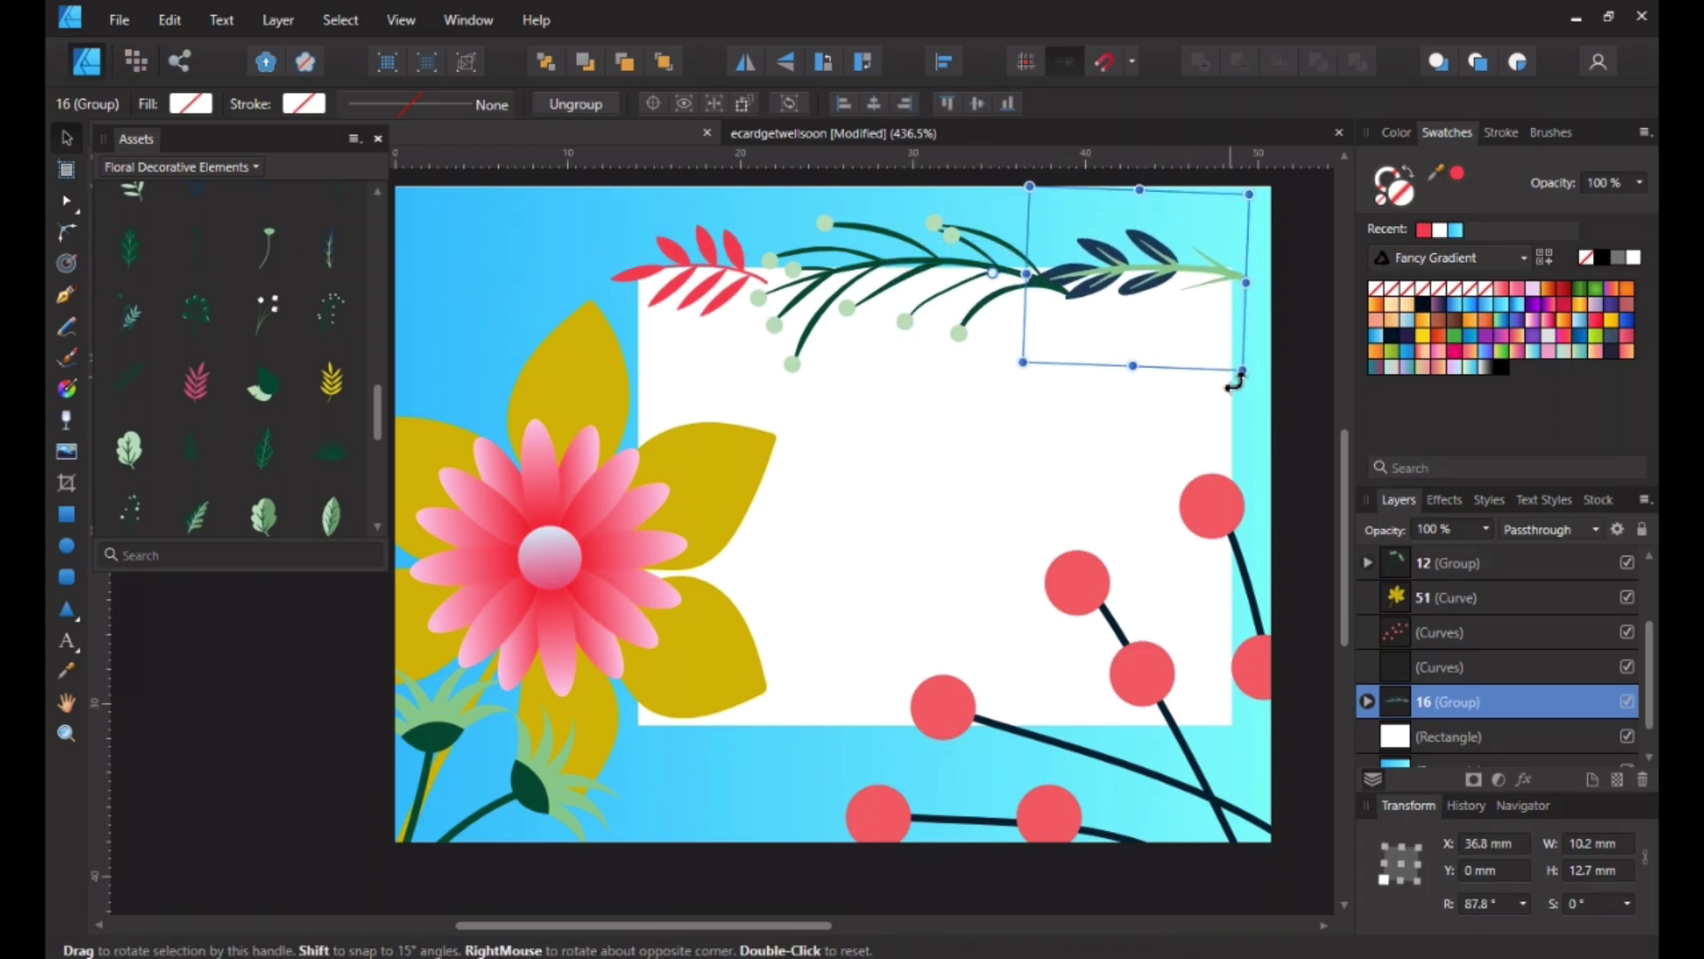
left_click_drag(1226, 271, 1212, 267)
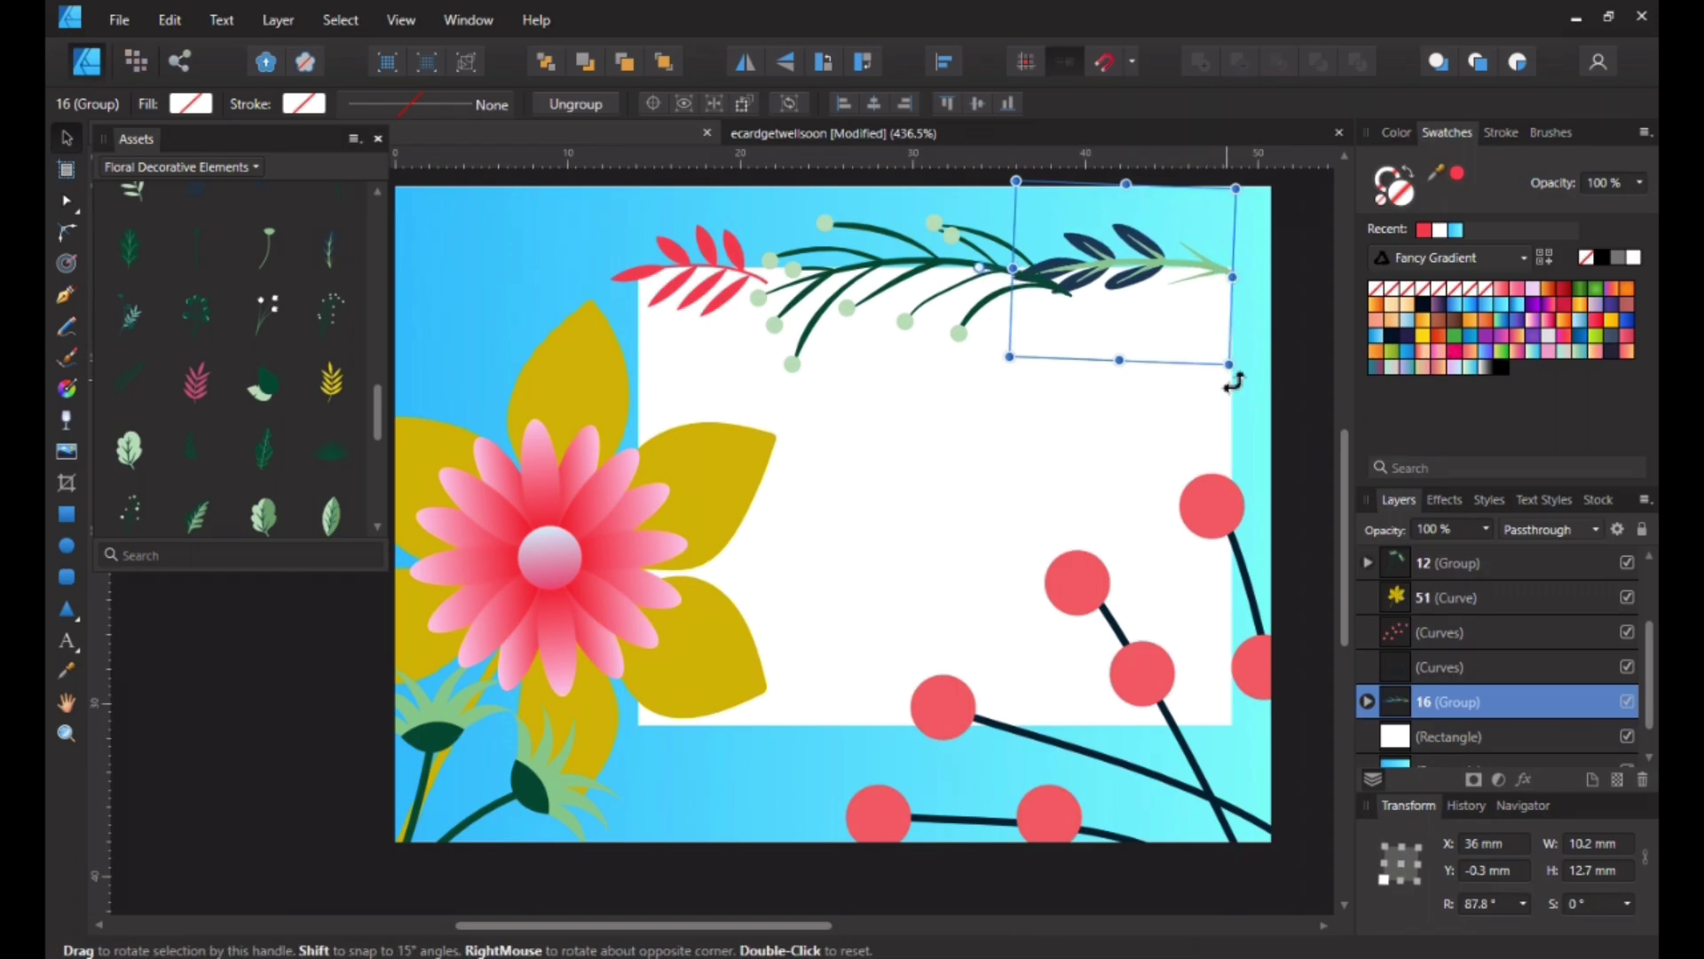
left_click_drag(1239, 383, 1231, 394)
left_click_drag(1205, 269, 1223, 274)
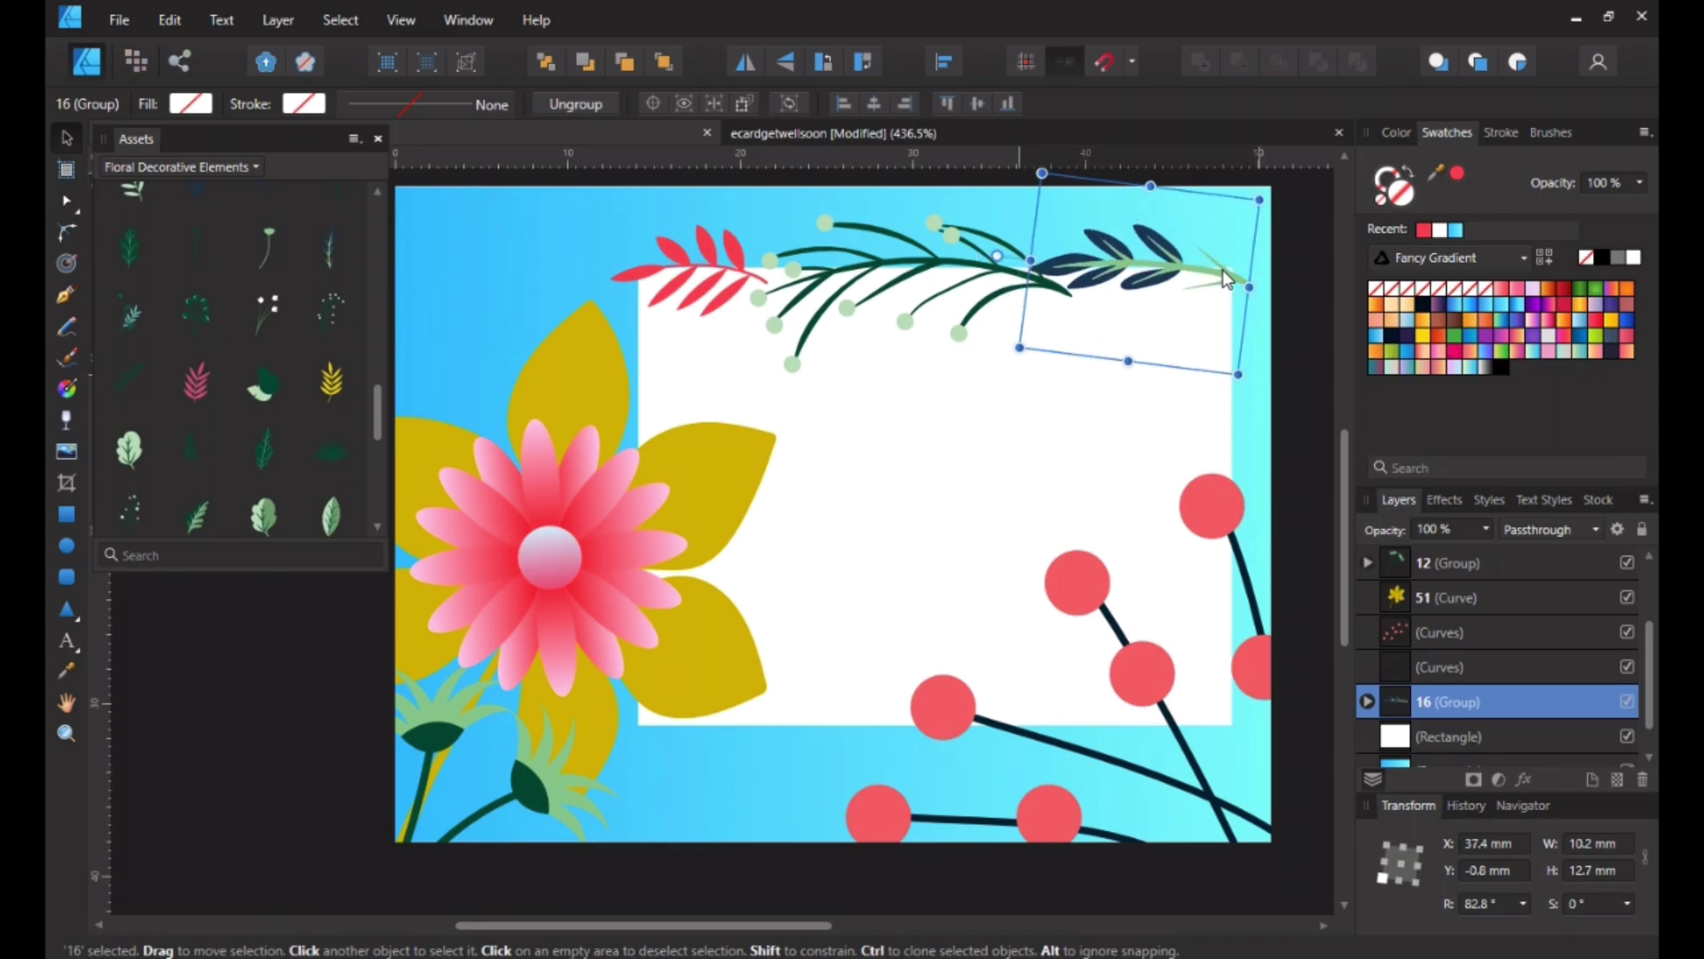
Step: Recolour all the pale green dots of the dotted branch with the mustard yellow sampled from the large petals behind the pink flower
left_click(941, 513)
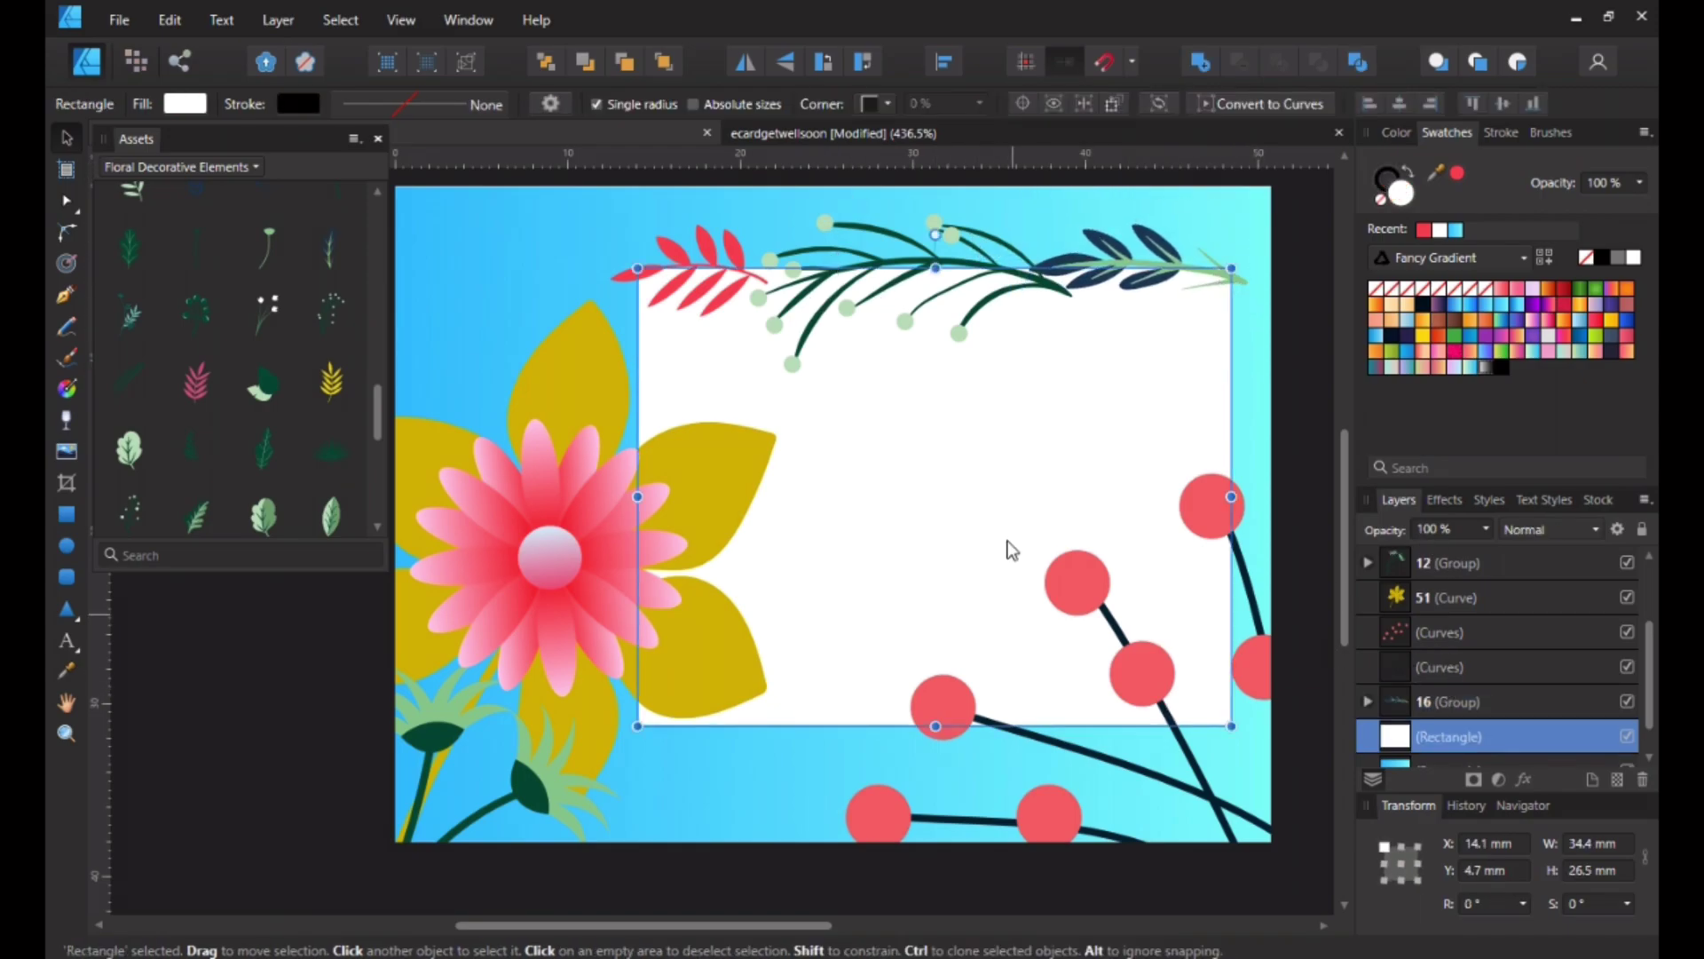
left_click(903, 272)
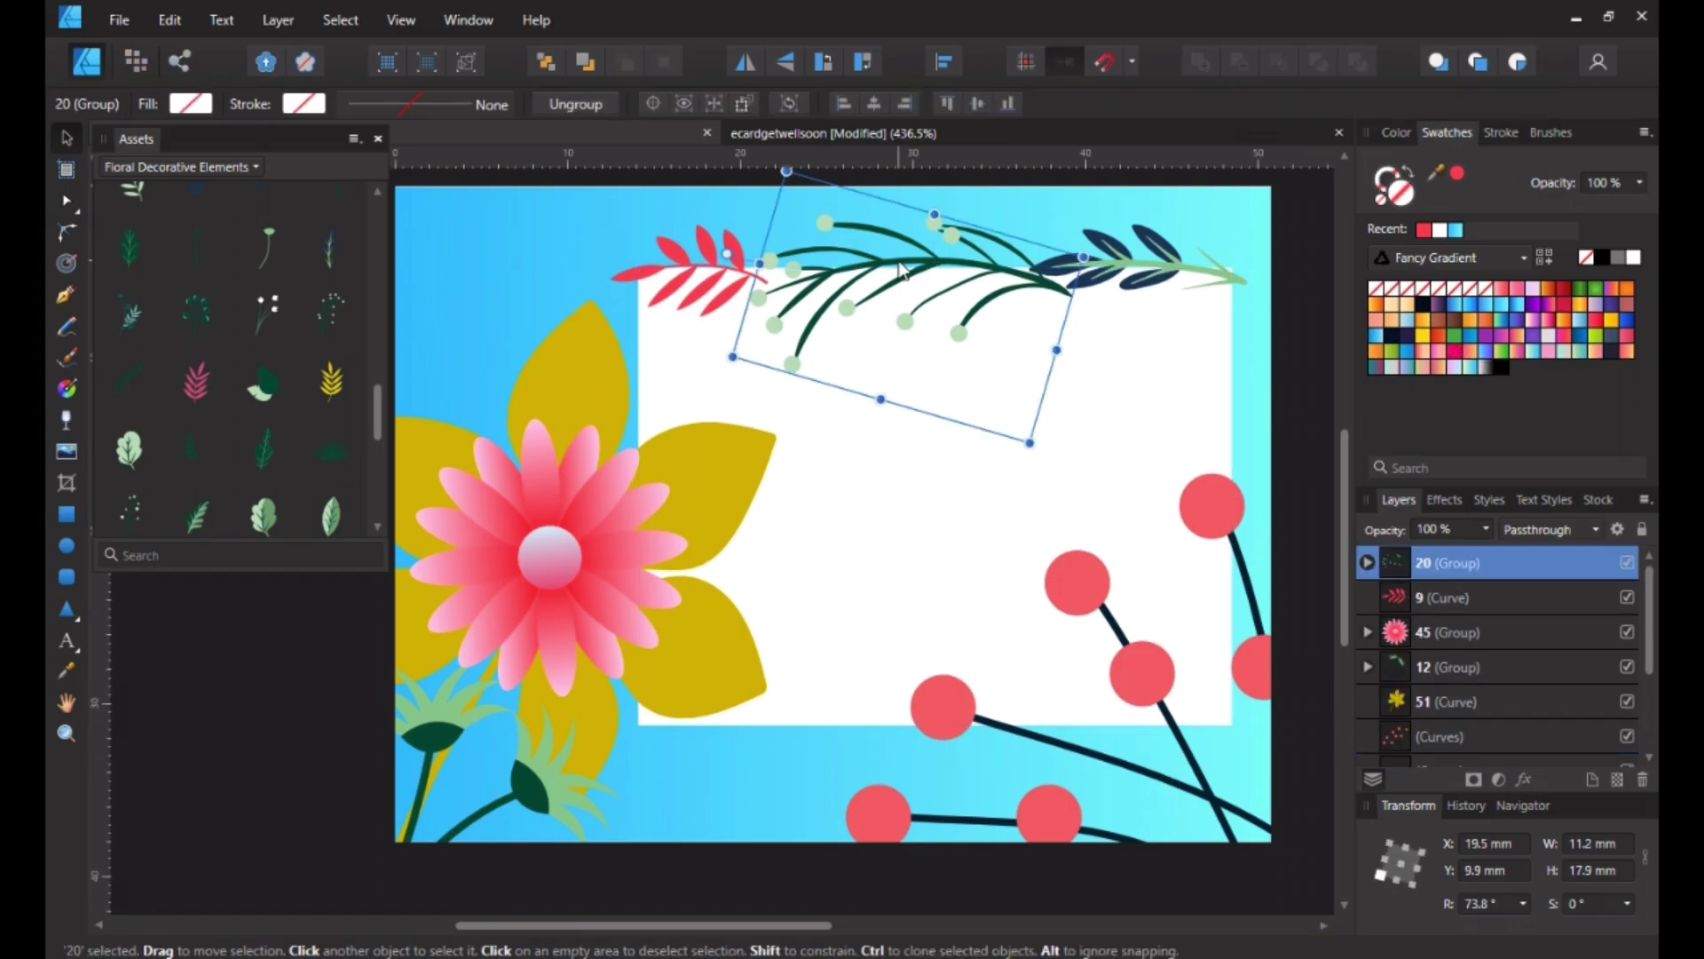
left_click(1368, 563)
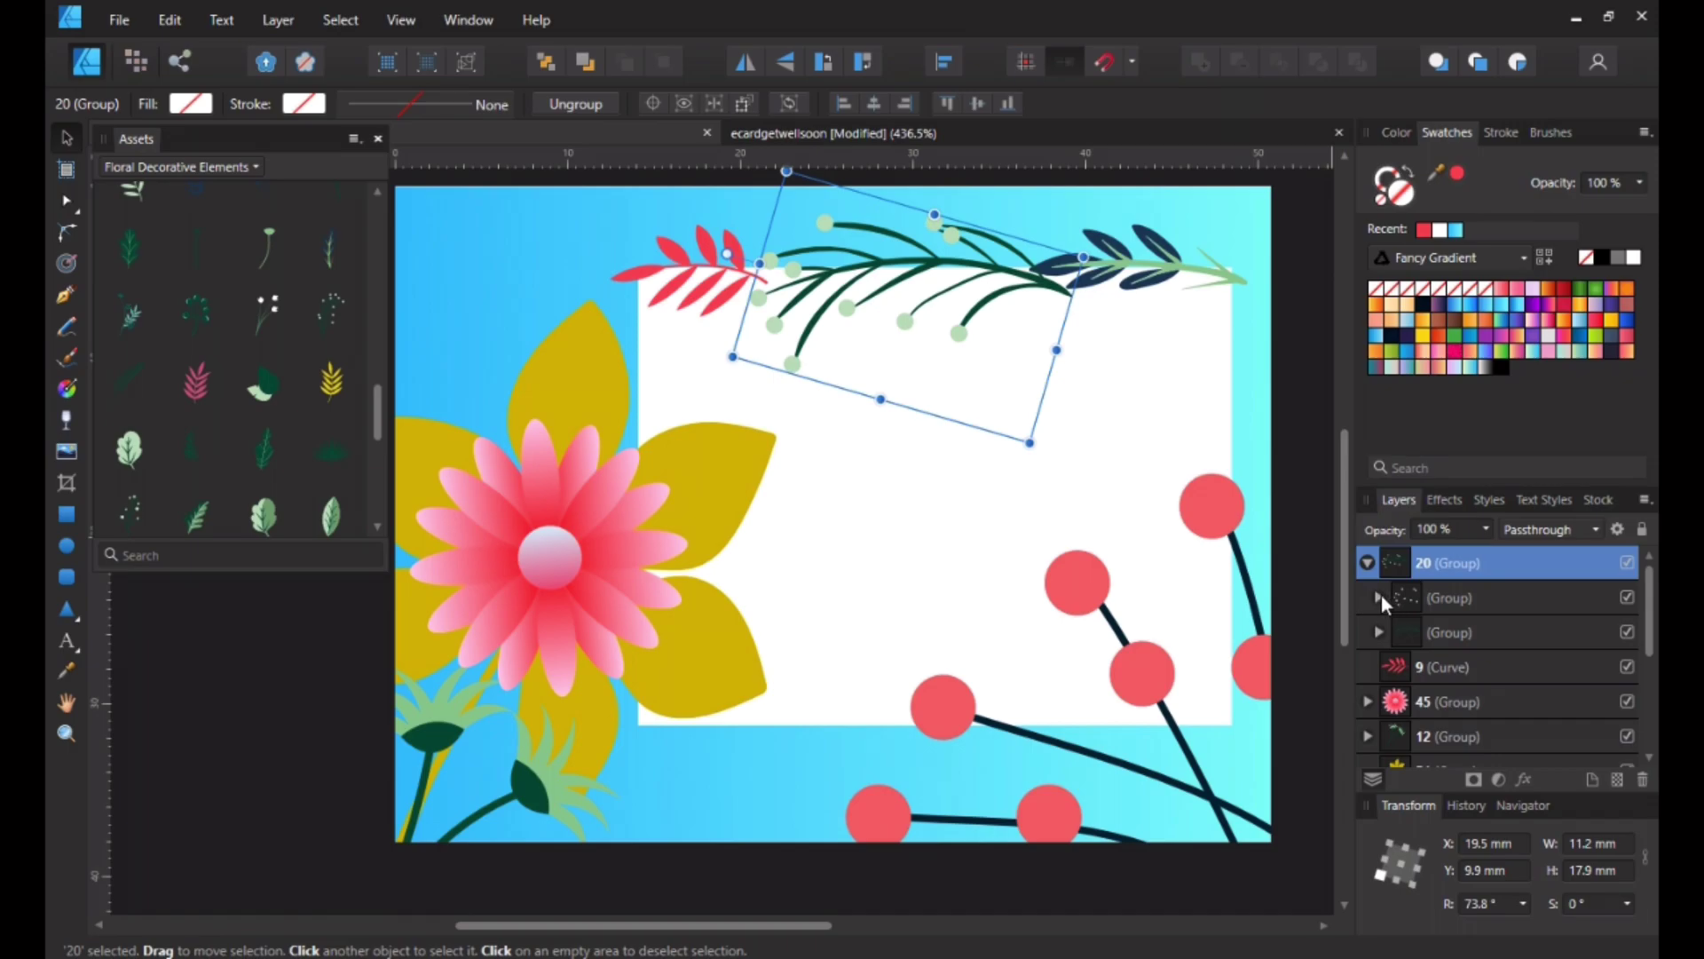
left_click(1378, 598)
left_click(1455, 632)
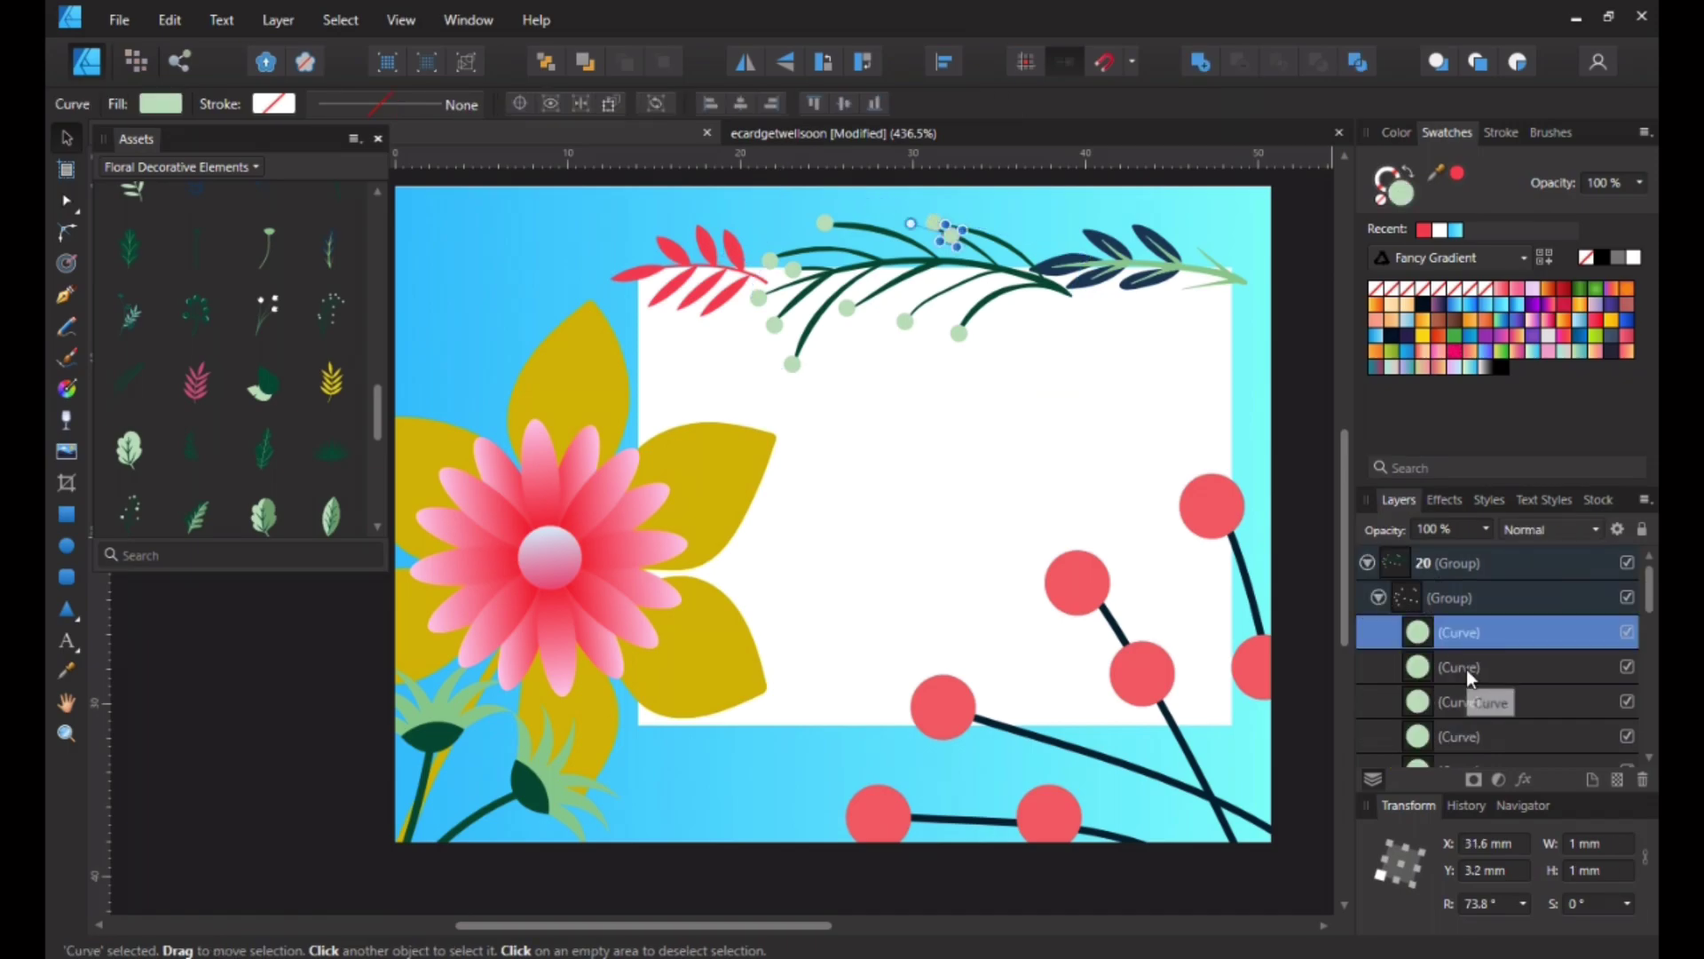
left_click(1470, 667, "shift")
left_click(1478, 701, "shift")
scroll(1493, 674, "down", 2)
left_click(1491, 642, "shift")
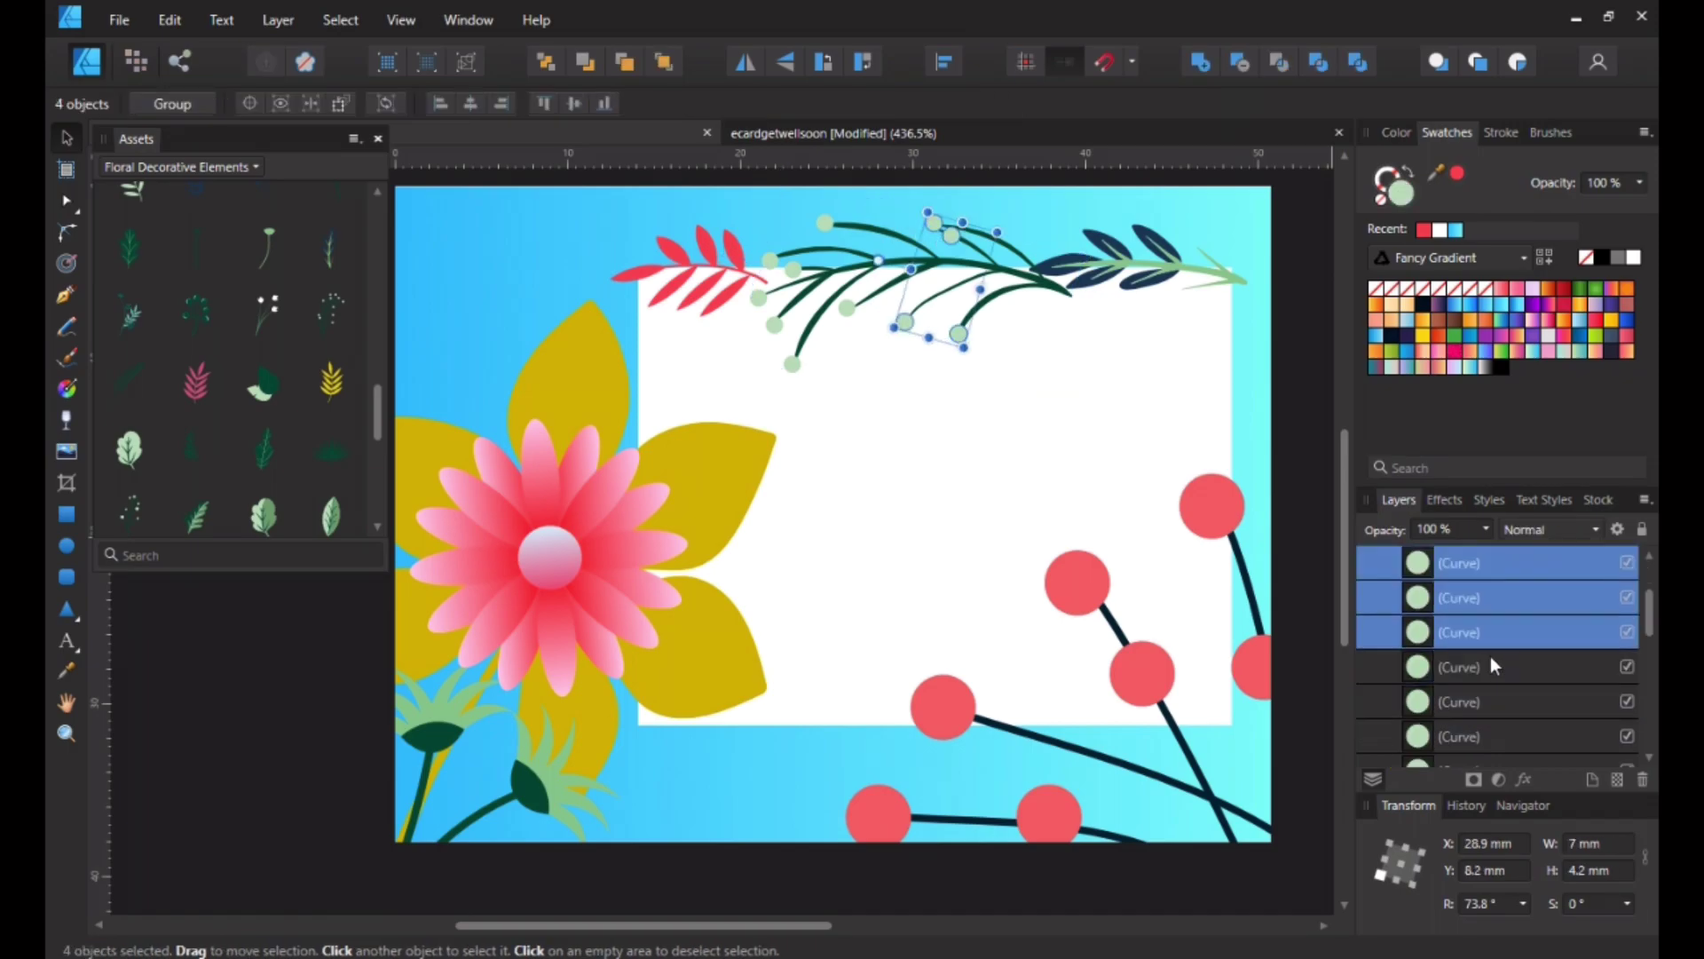
left_click(1487, 670, "shift")
left_click(1482, 697, "shift")
scroll(1482, 698, "down", 2)
left_click(1491, 642, "shift")
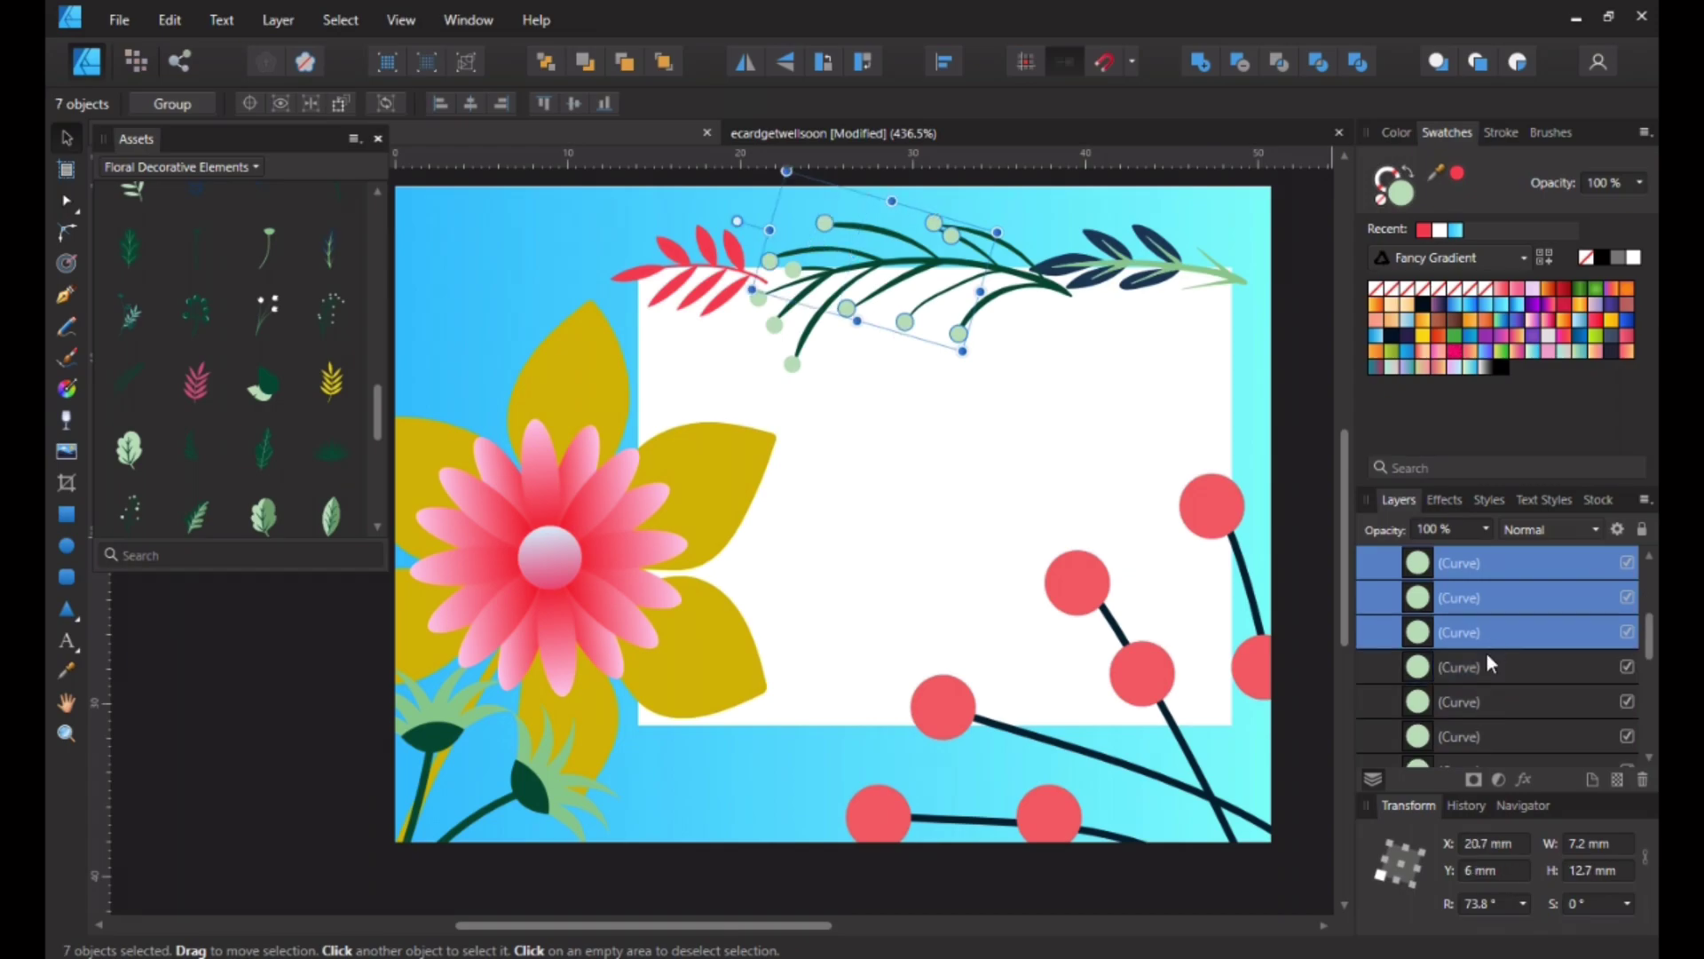
left_click(1487, 670, "shift")
left_click(1486, 698, "shift")
scroll(1486, 694, "down", 2)
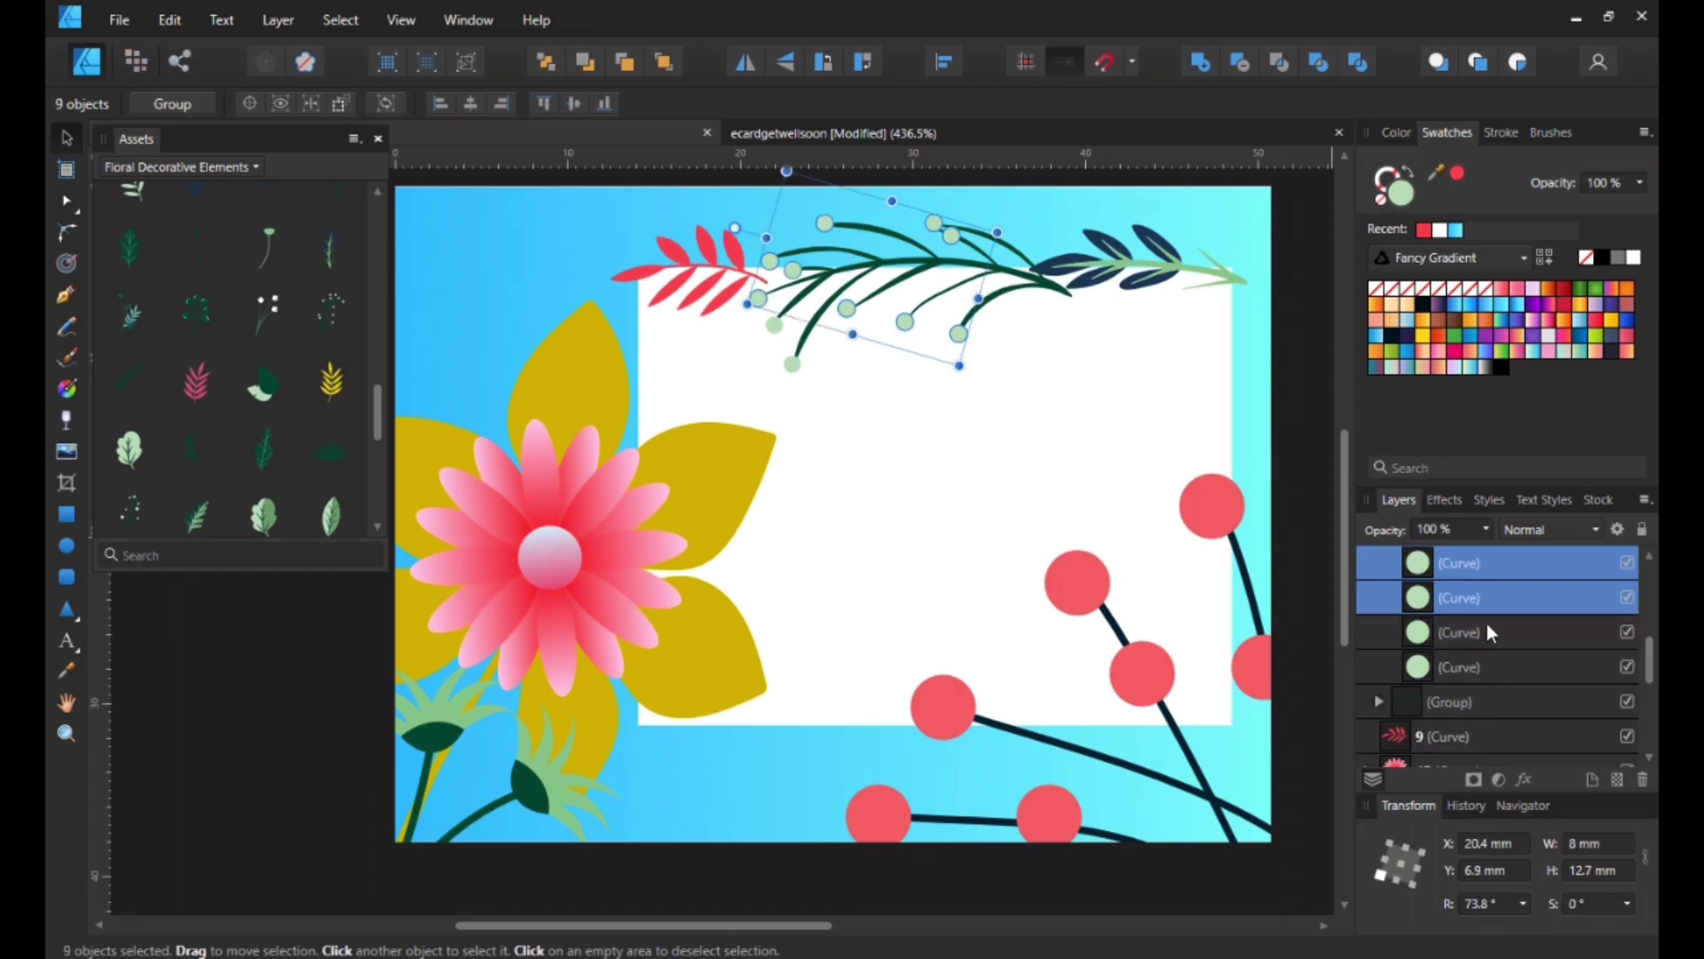
left_click(1487, 629, "shift")
left_click(1482, 665, "shift")
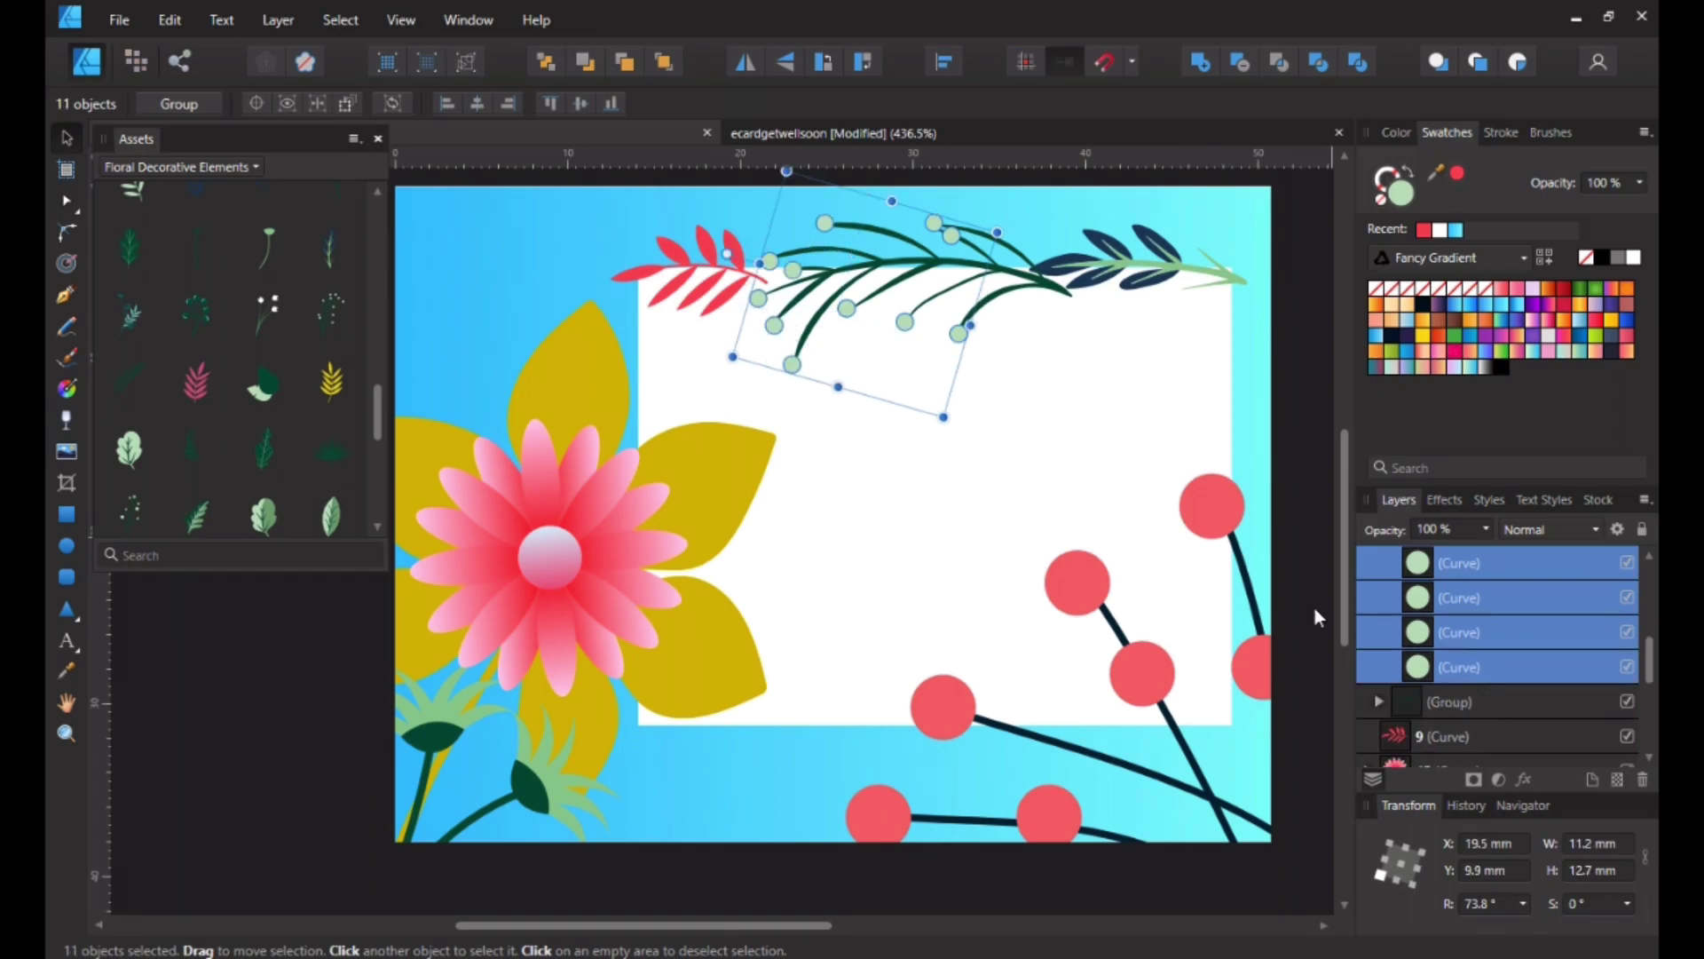
left_click(66, 670)
left_click(703, 687)
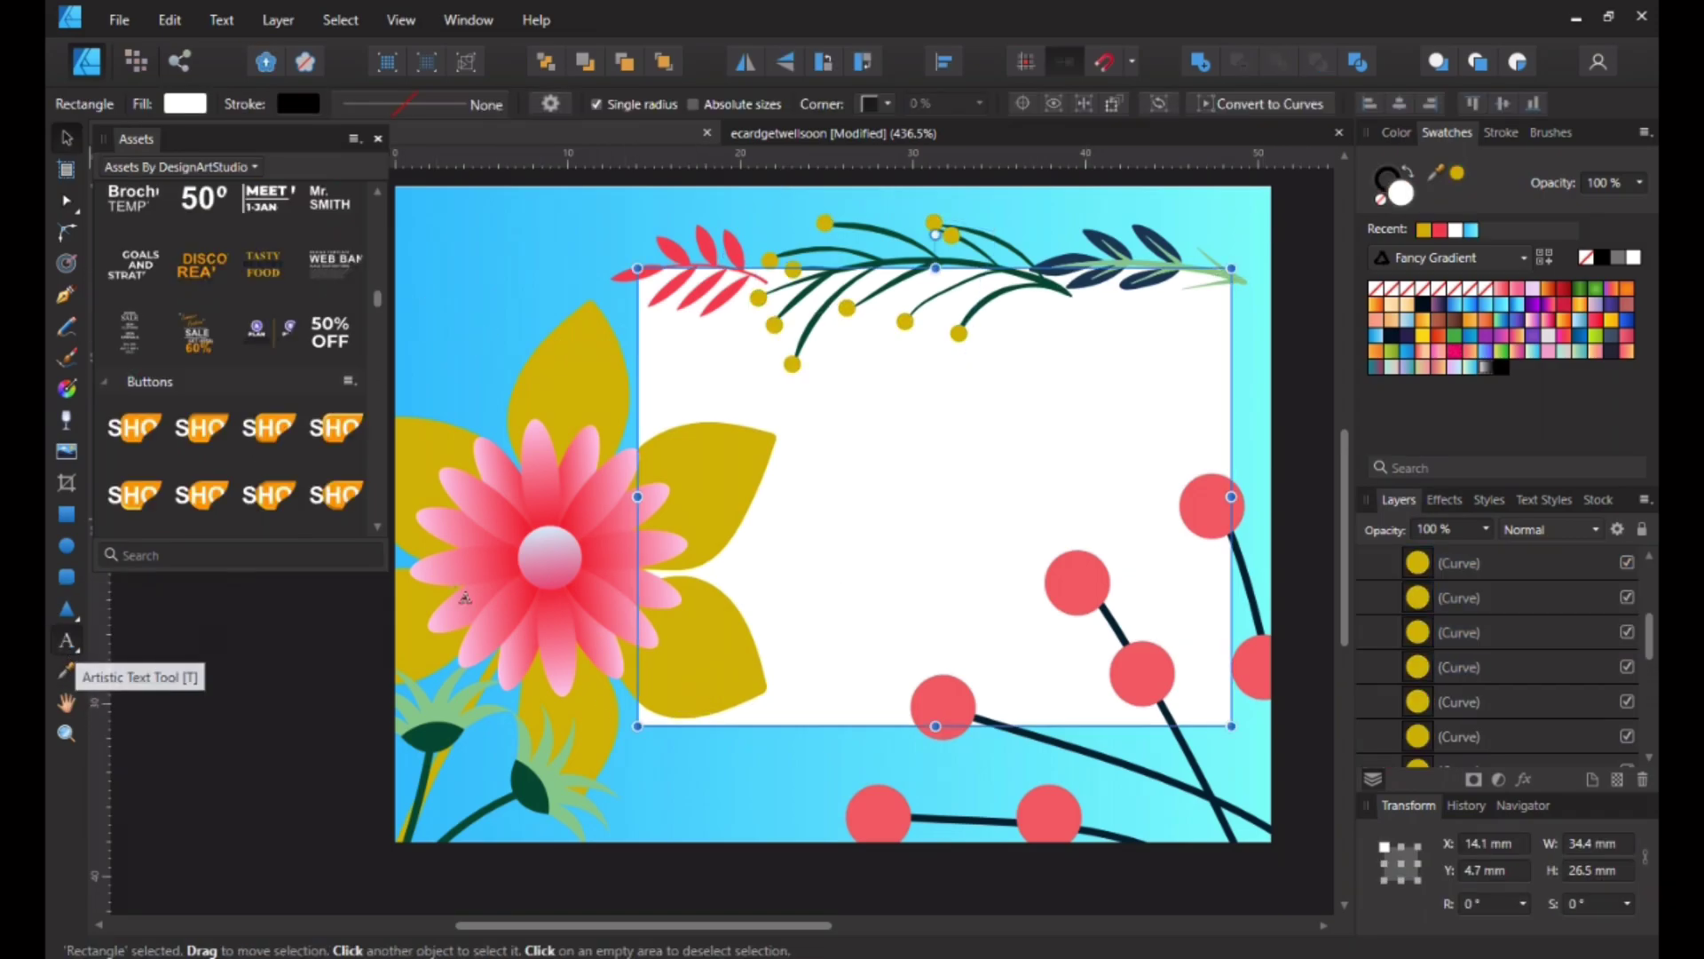
Step: Add the artistic text "GET" in the upper part of the white panel
left_click(67, 641)
left_click(919, 423)
type("G")
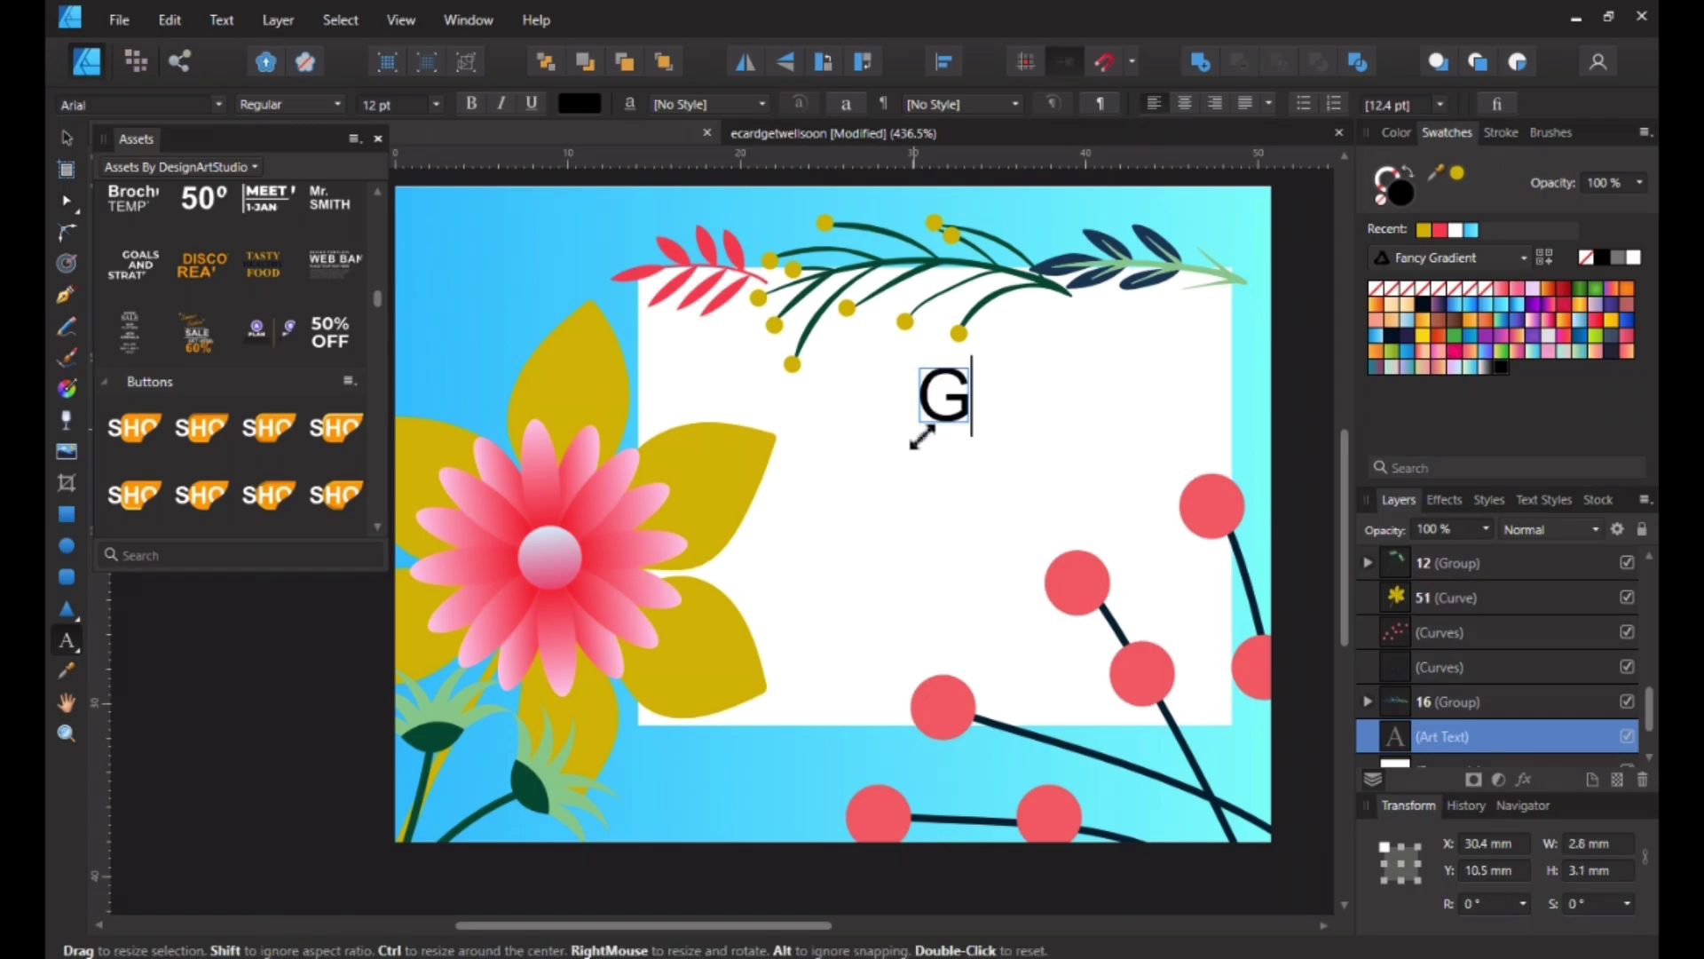
type("ET")
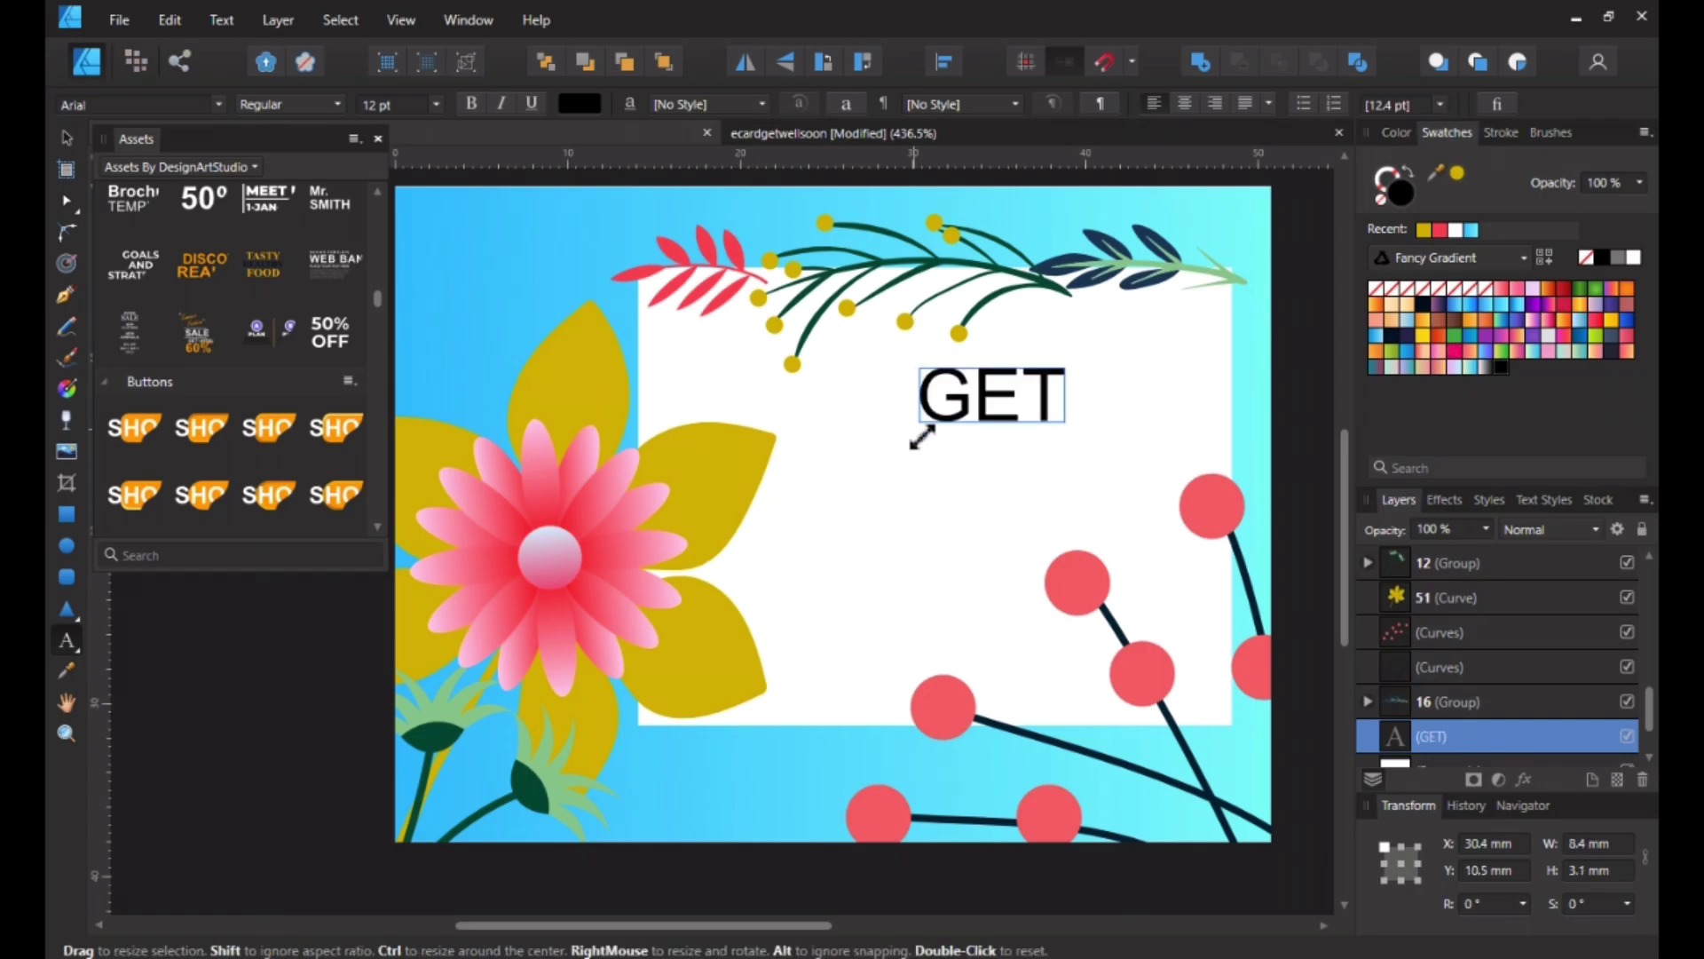
Step: Add "WELL" as a separate artistic text object just below "GET"
left_click(875, 472, "ctrl")
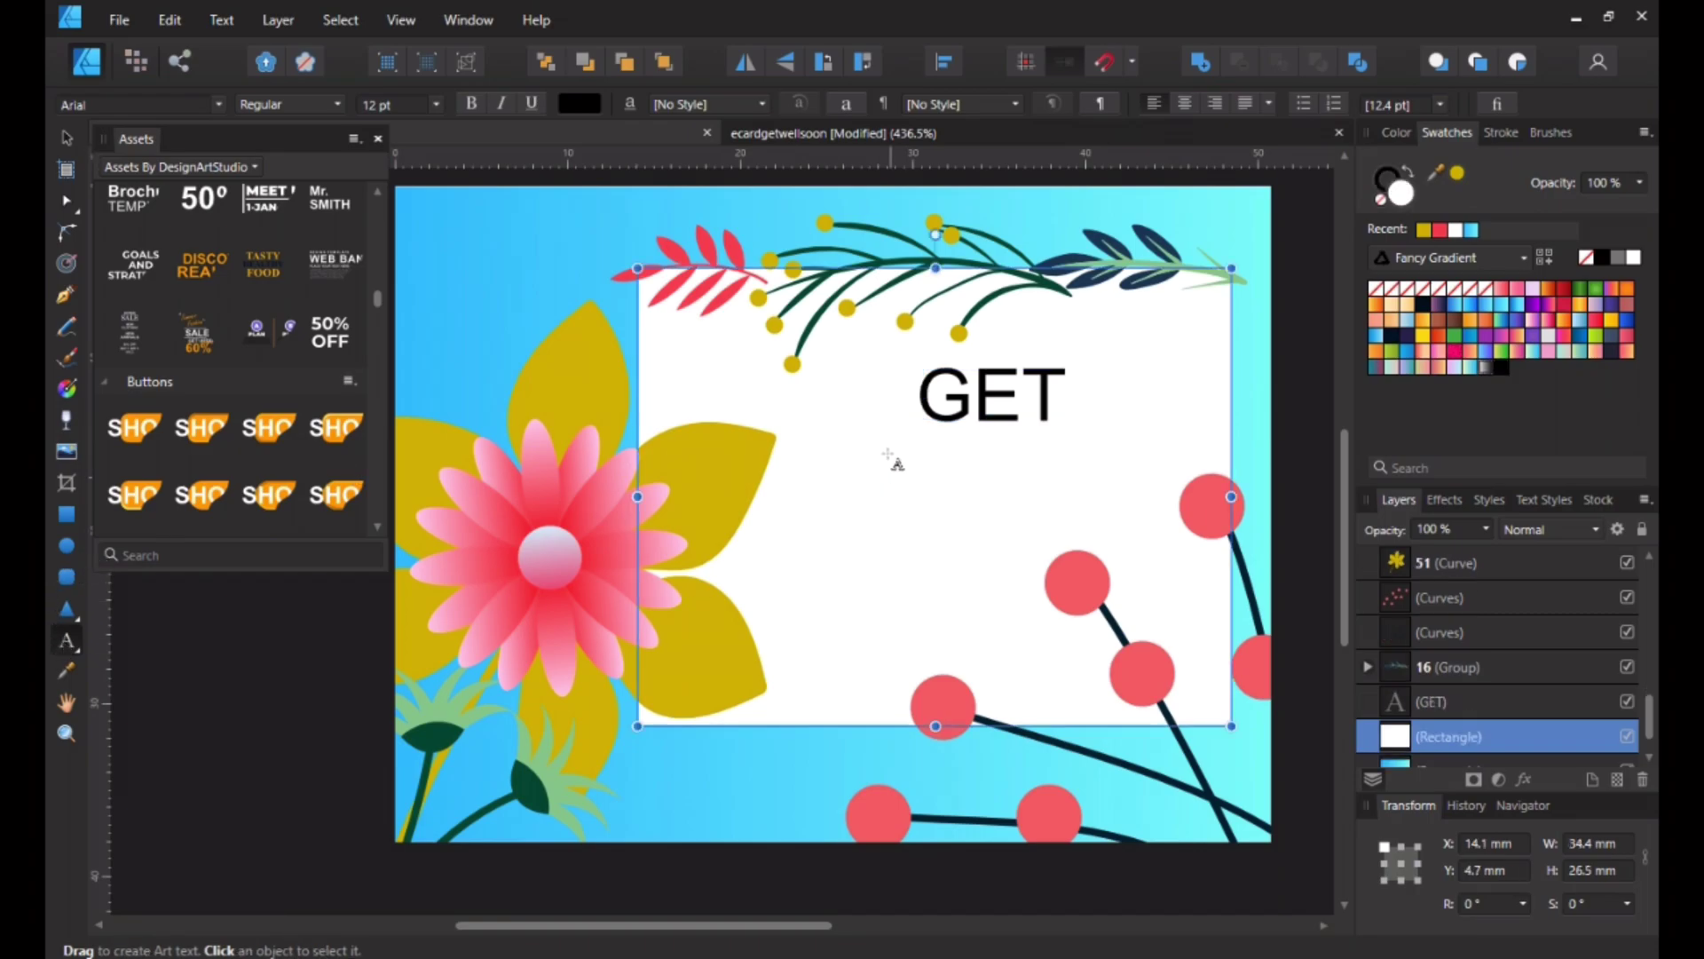
left_click(931, 457)
type("We")
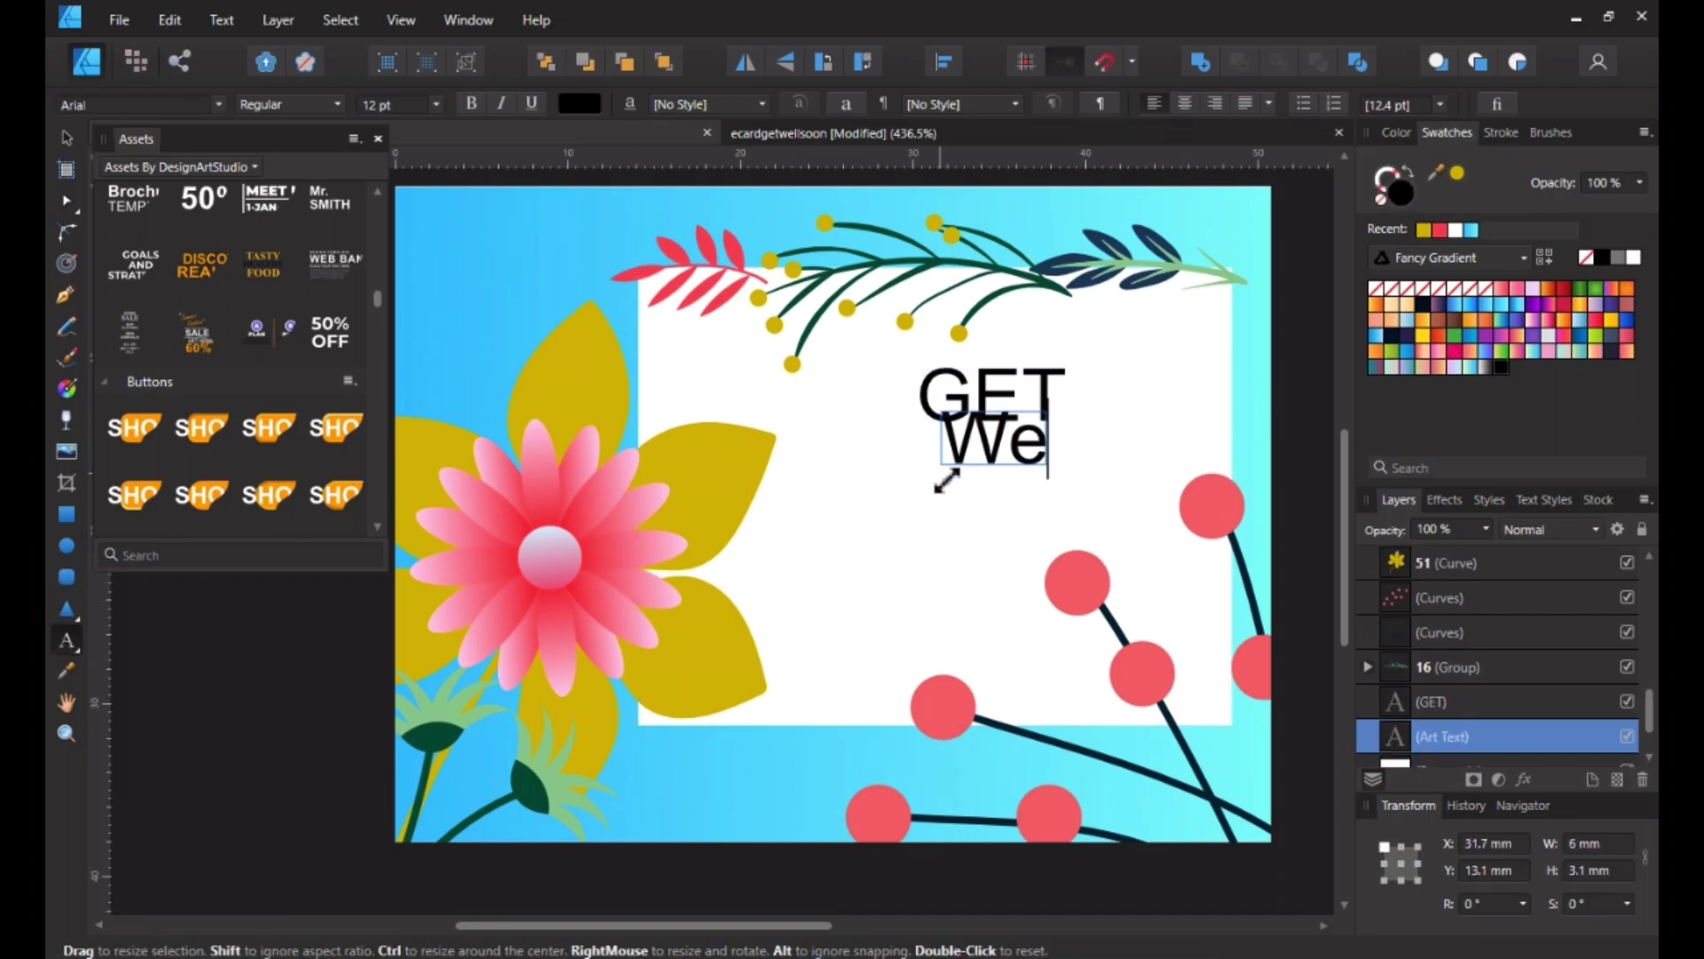
key("BackSpace")
type("ELL")
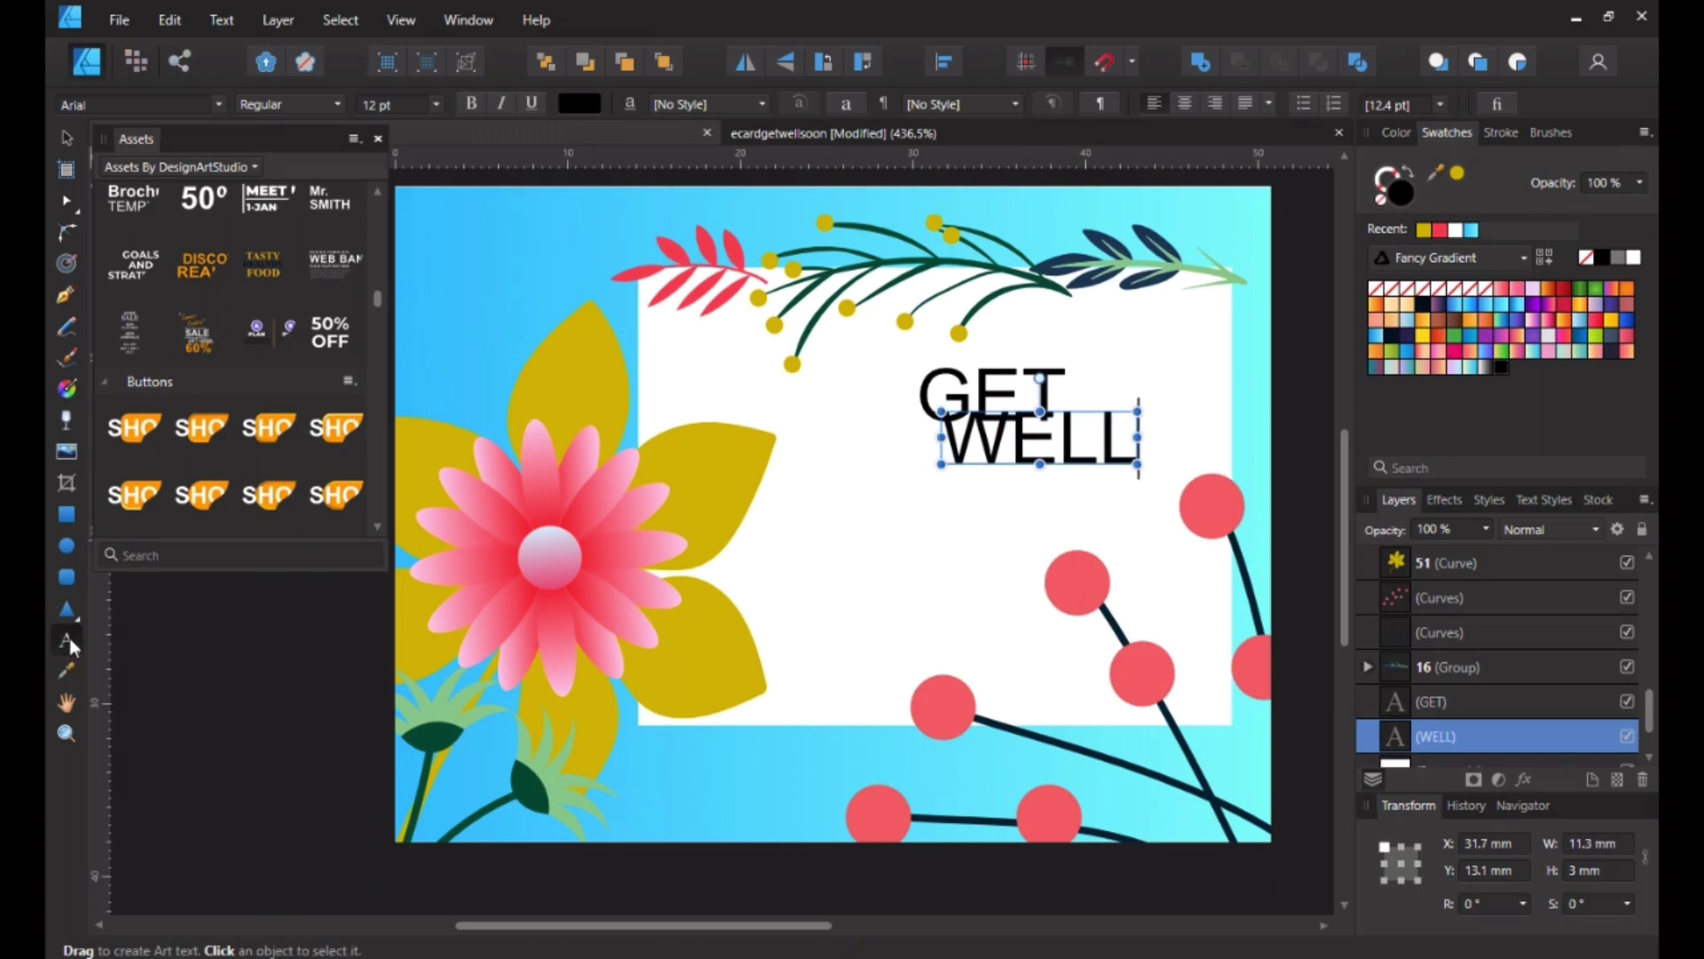
Step: Add "SOON" as a third separate artistic text object below "WELL"
left_click(943, 488)
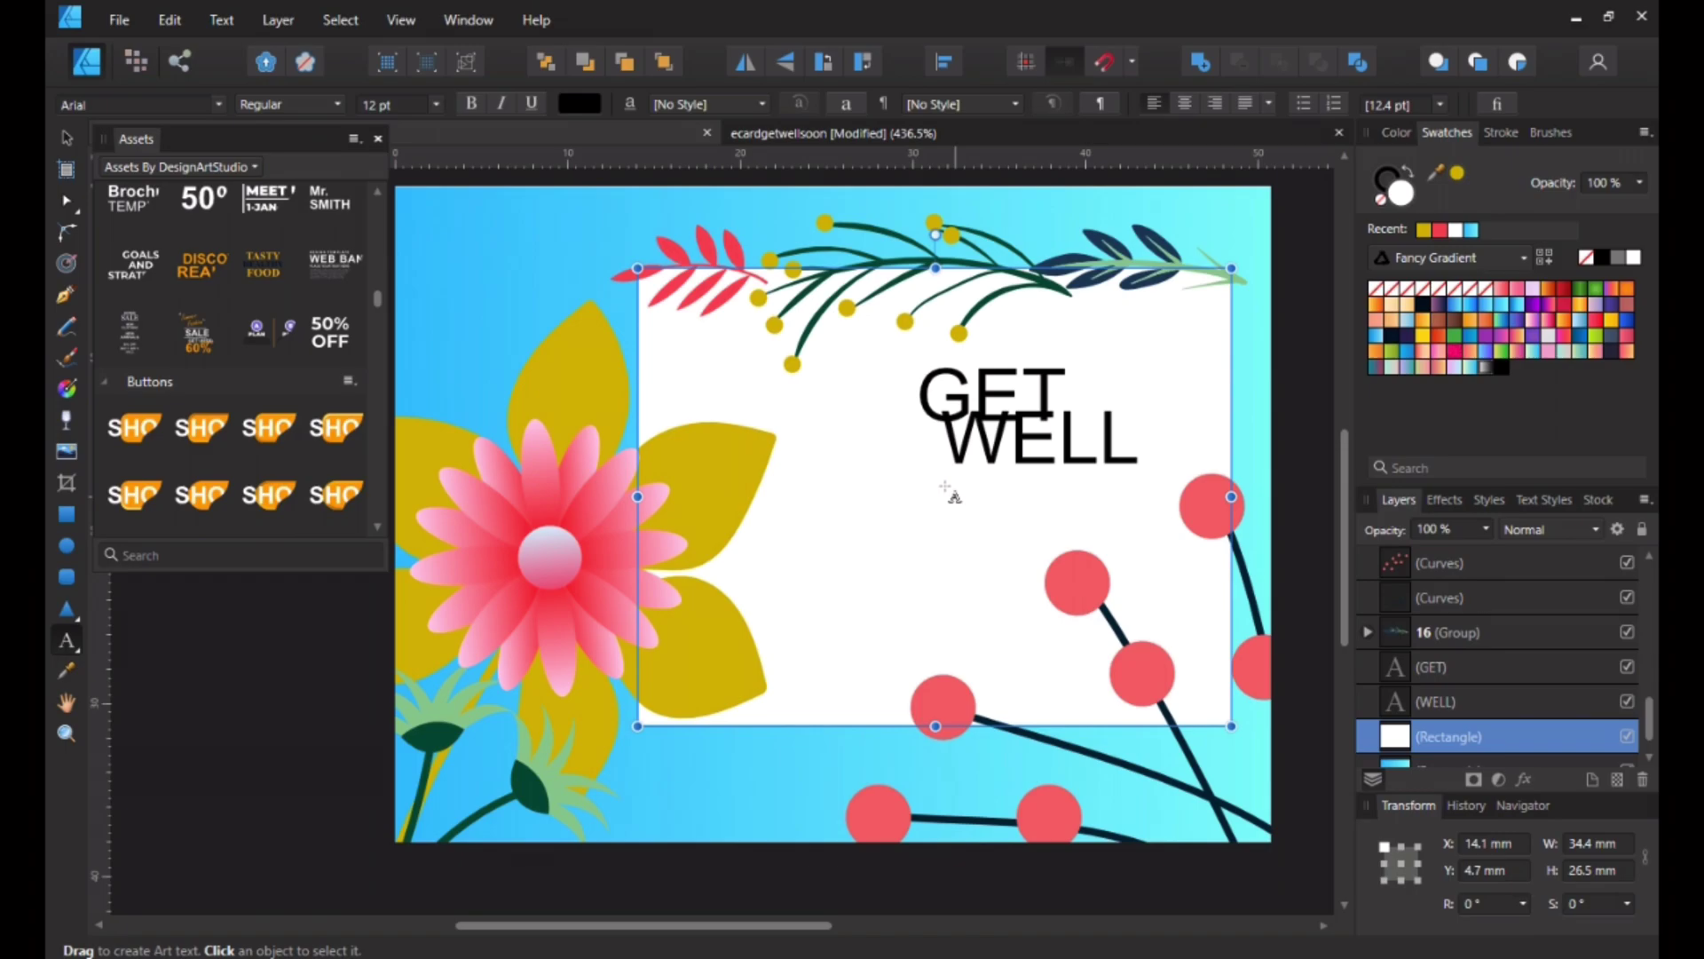
left_click(958, 508)
type("Soo")
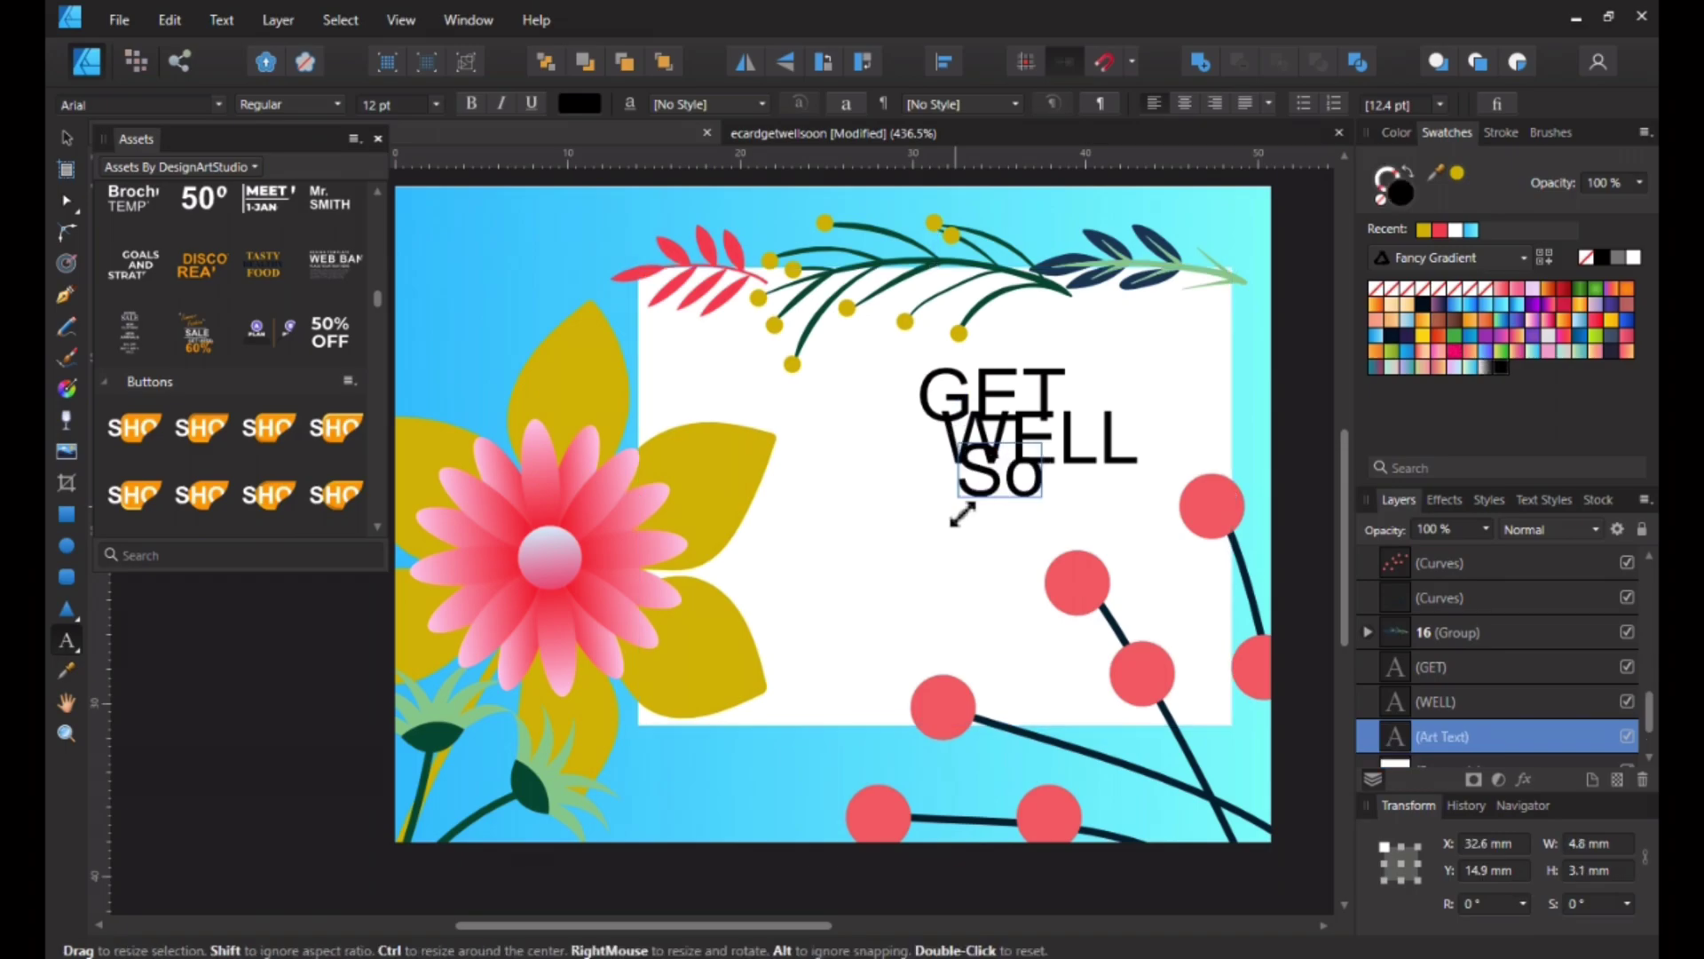
key("BackSpace")
key("BackSpace")
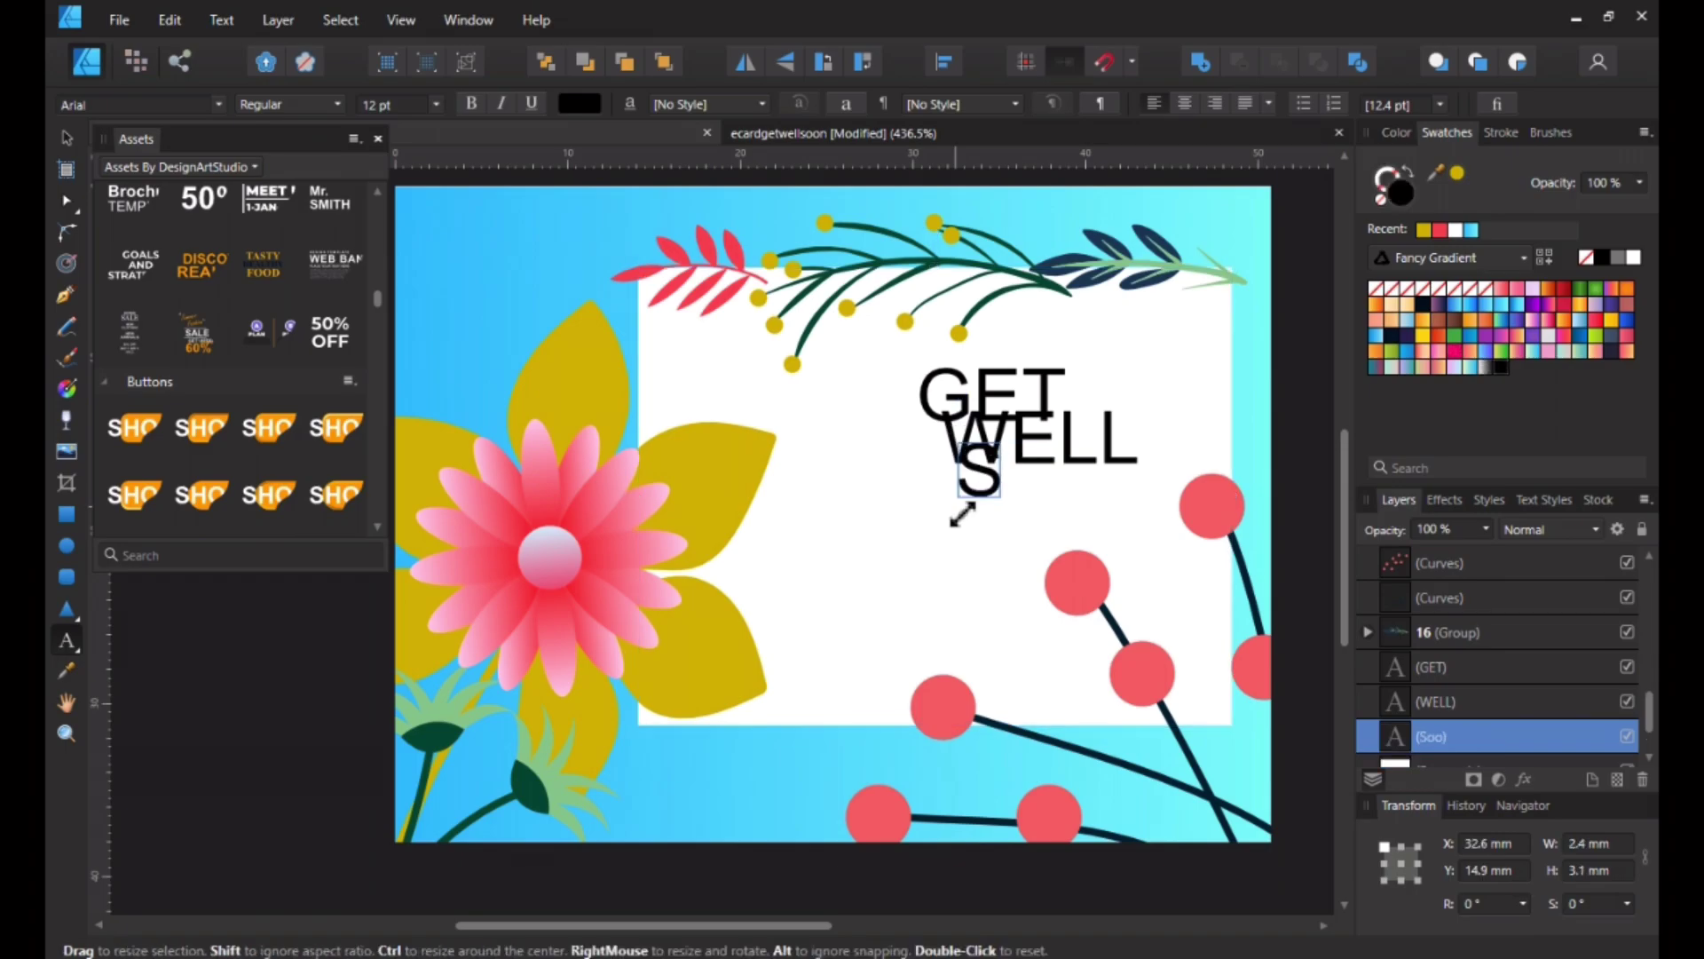
type("OON")
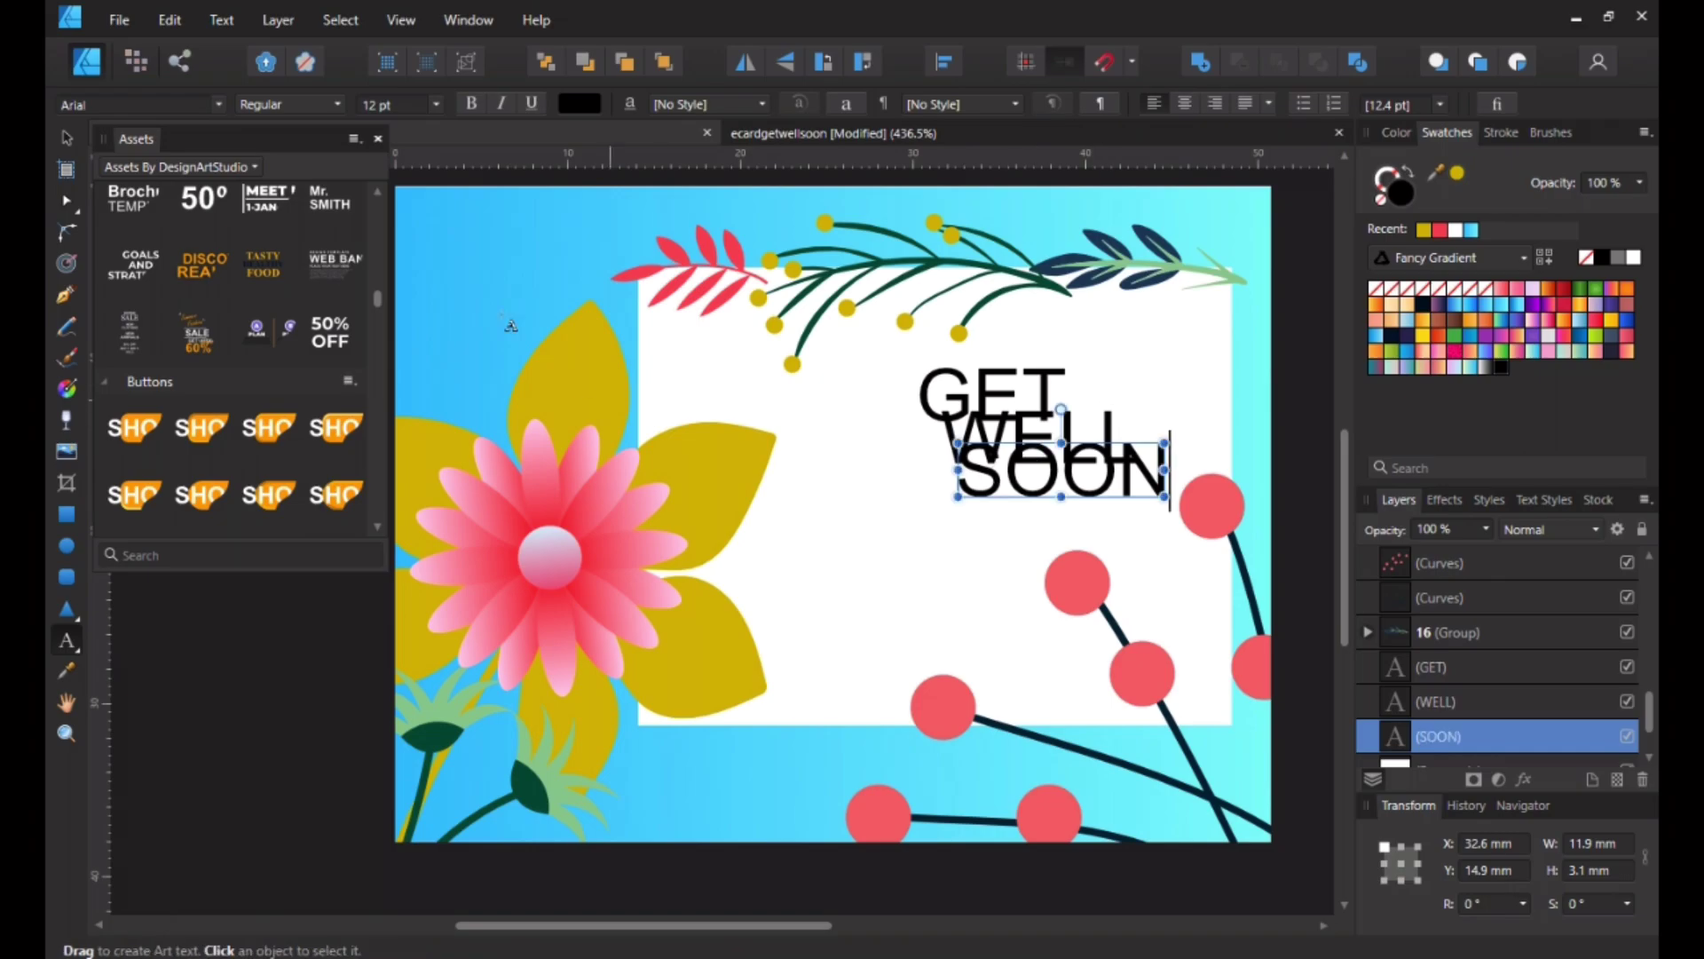
key("Escape")
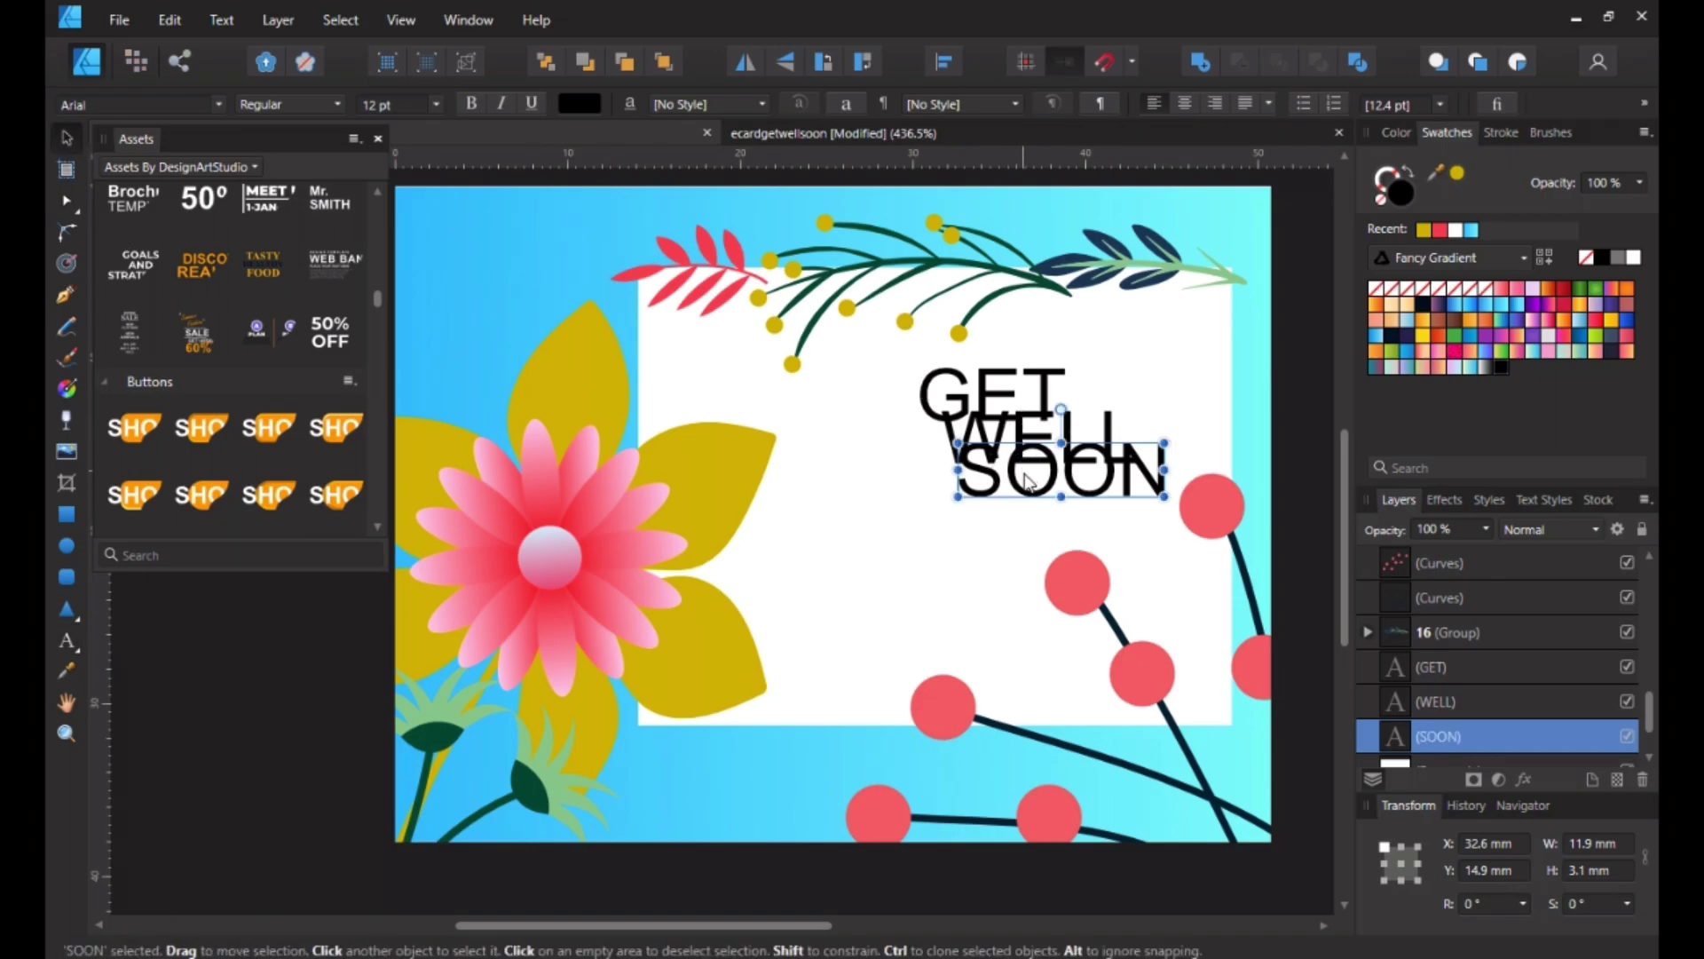
Step: Stack GET, WELL and SOON as three nearly left-aligned lines at about X 25 mm, with GET at Y 10.4 mm and SOON at Y 17.7 mm
left_click_drag(1056, 470, 990, 541)
left_click_drag(992, 410, 923, 401)
left_click_drag(1049, 434, 939, 451)
left_click_drag(960, 544, 910, 522)
left_click(876, 412)
left_click_drag(876, 413, 856, 417)
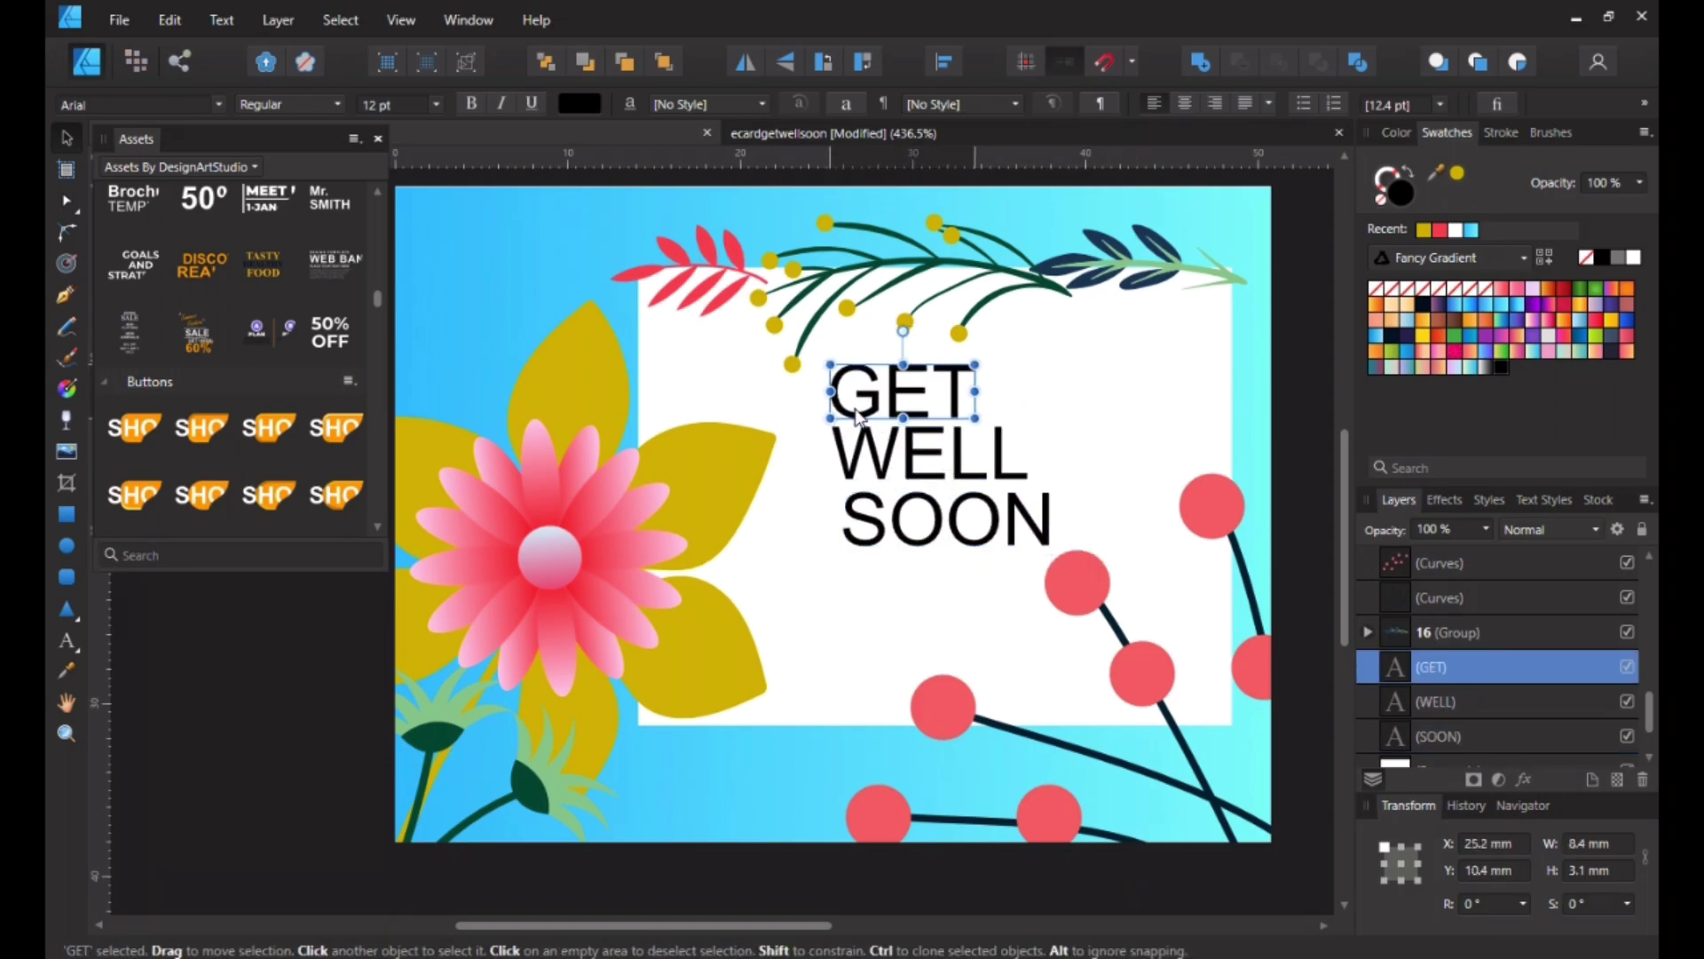
left_click(860, 527)
left_click_drag(894, 537, 897, 539)
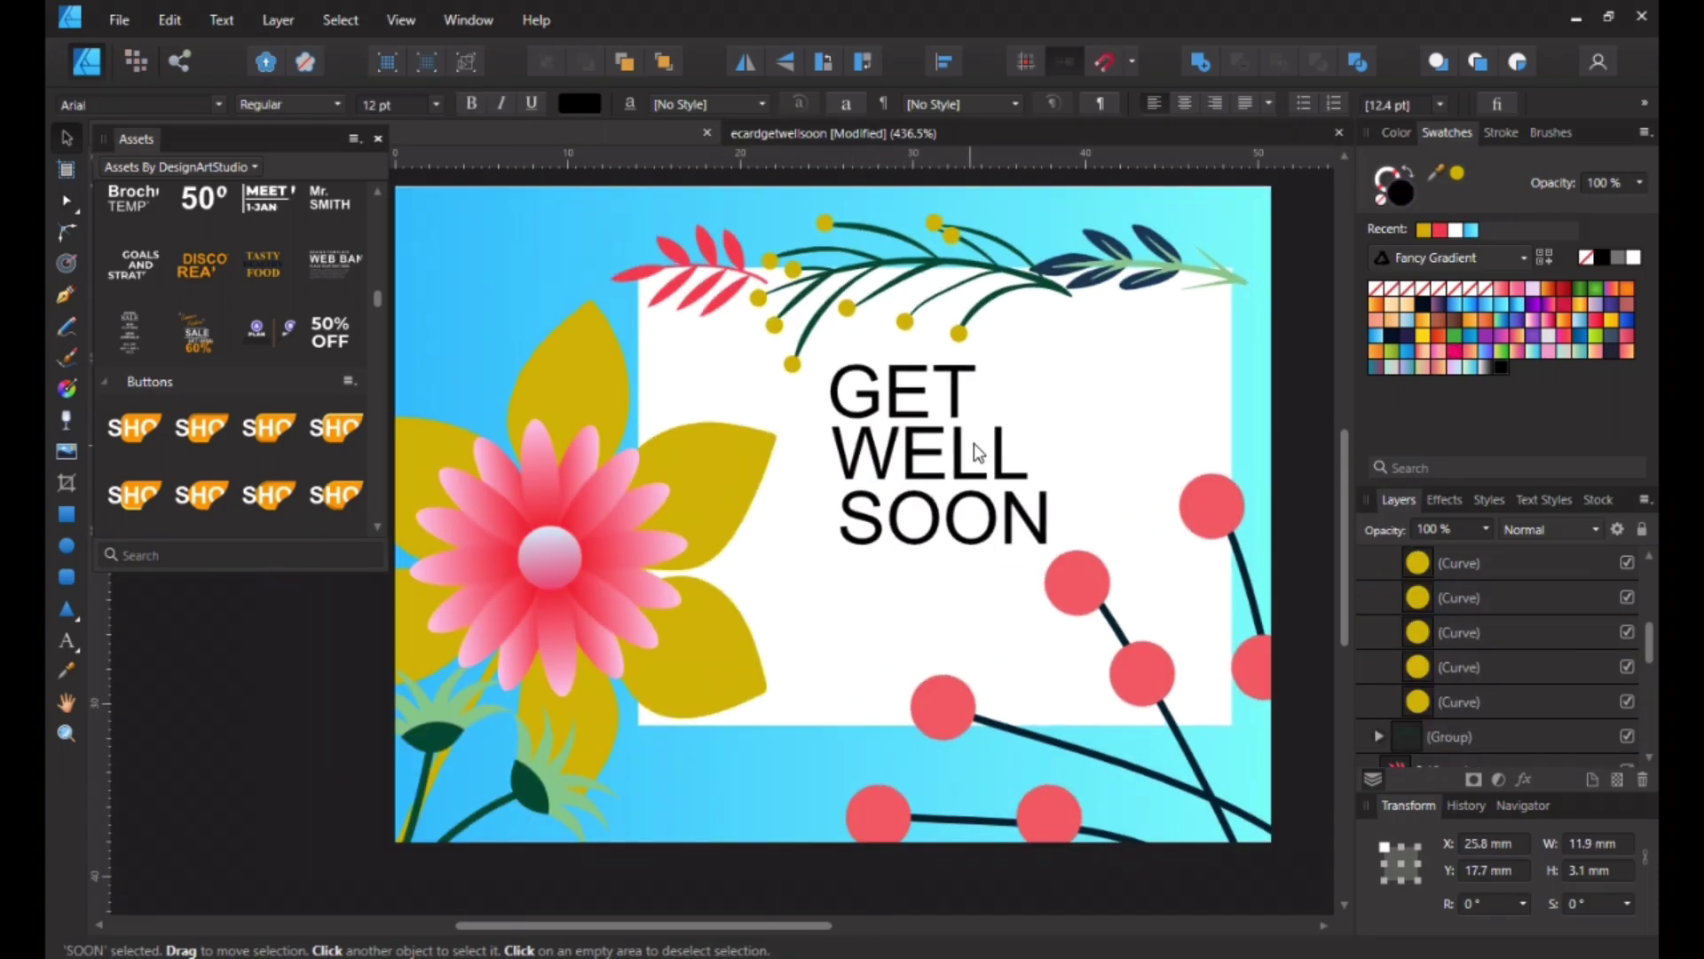
Step: Set the font of the word GET to Aharoni
left_click(941, 515)
left_click(957, 451)
left_click(934, 398)
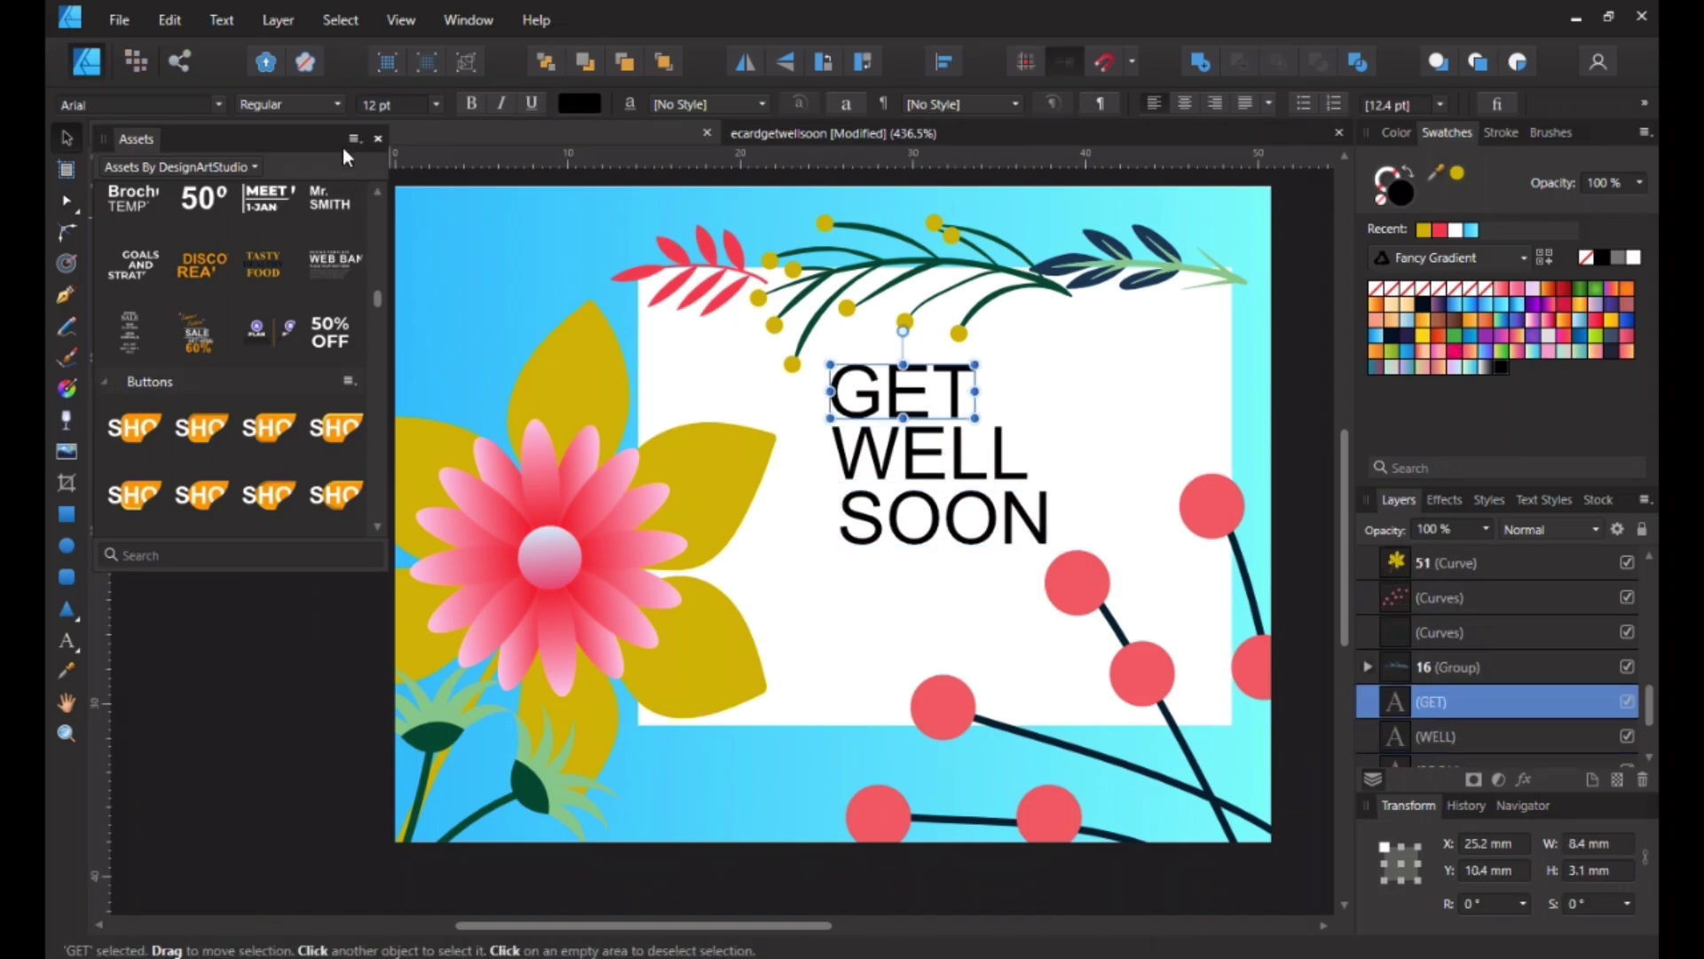
left_click(216, 103)
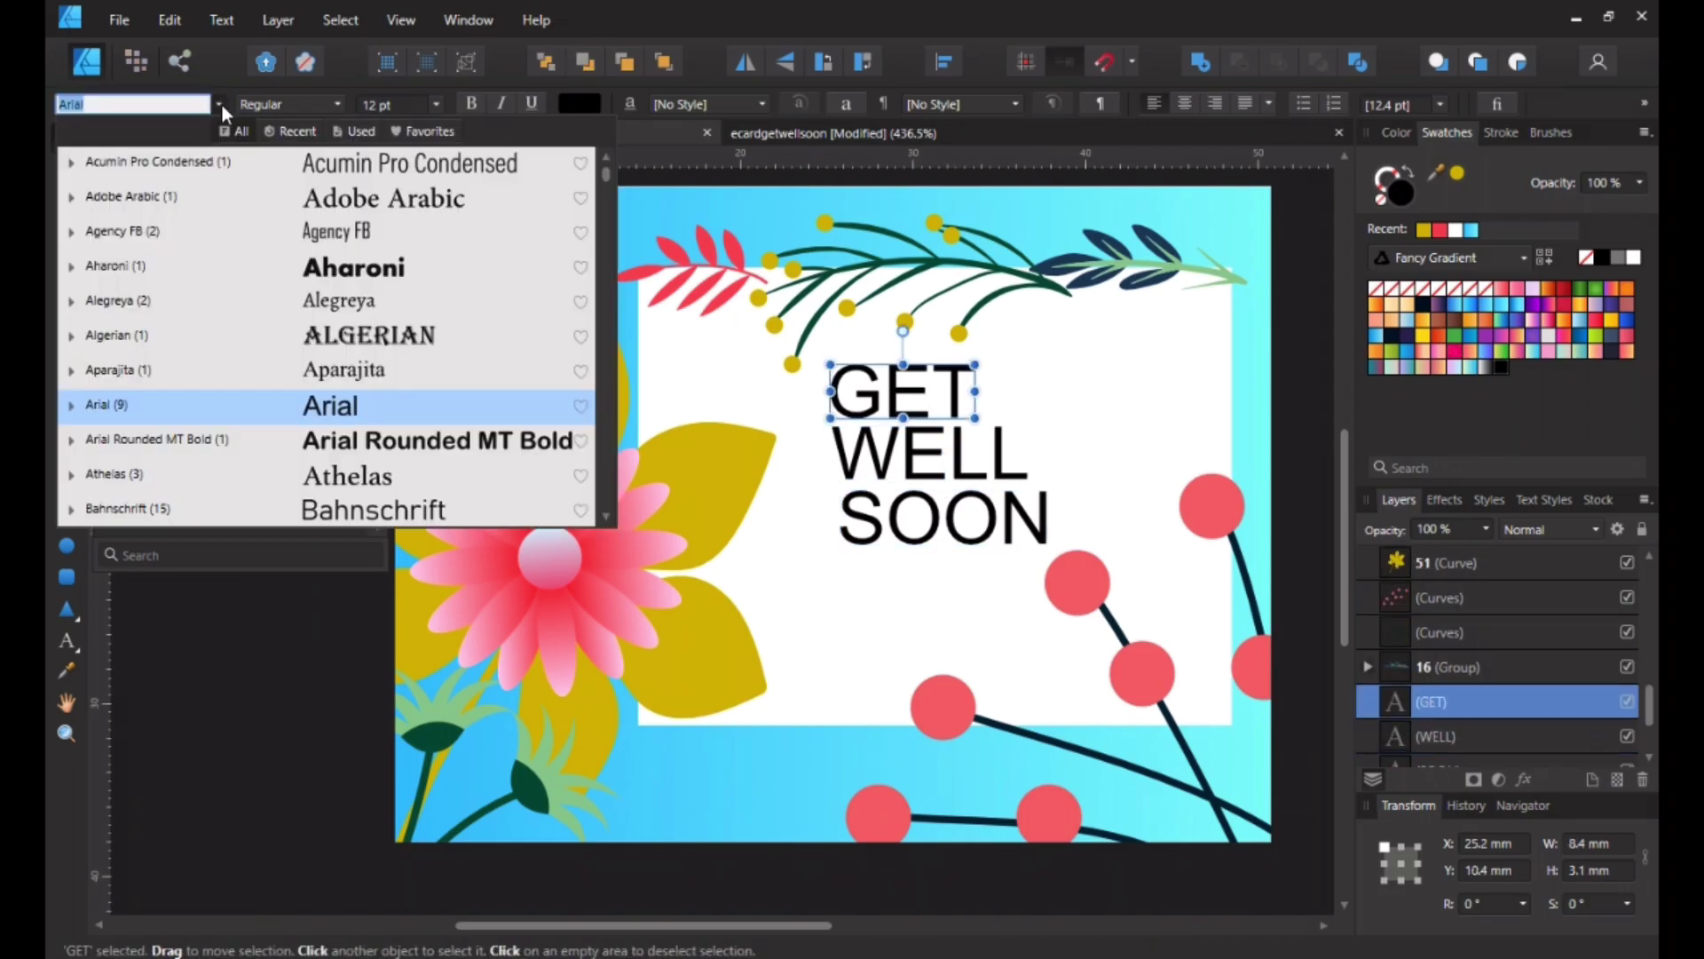
left_click(209, 268)
Step: Set the font of the words WELL and SOON to Aharoni
left_click(921, 447)
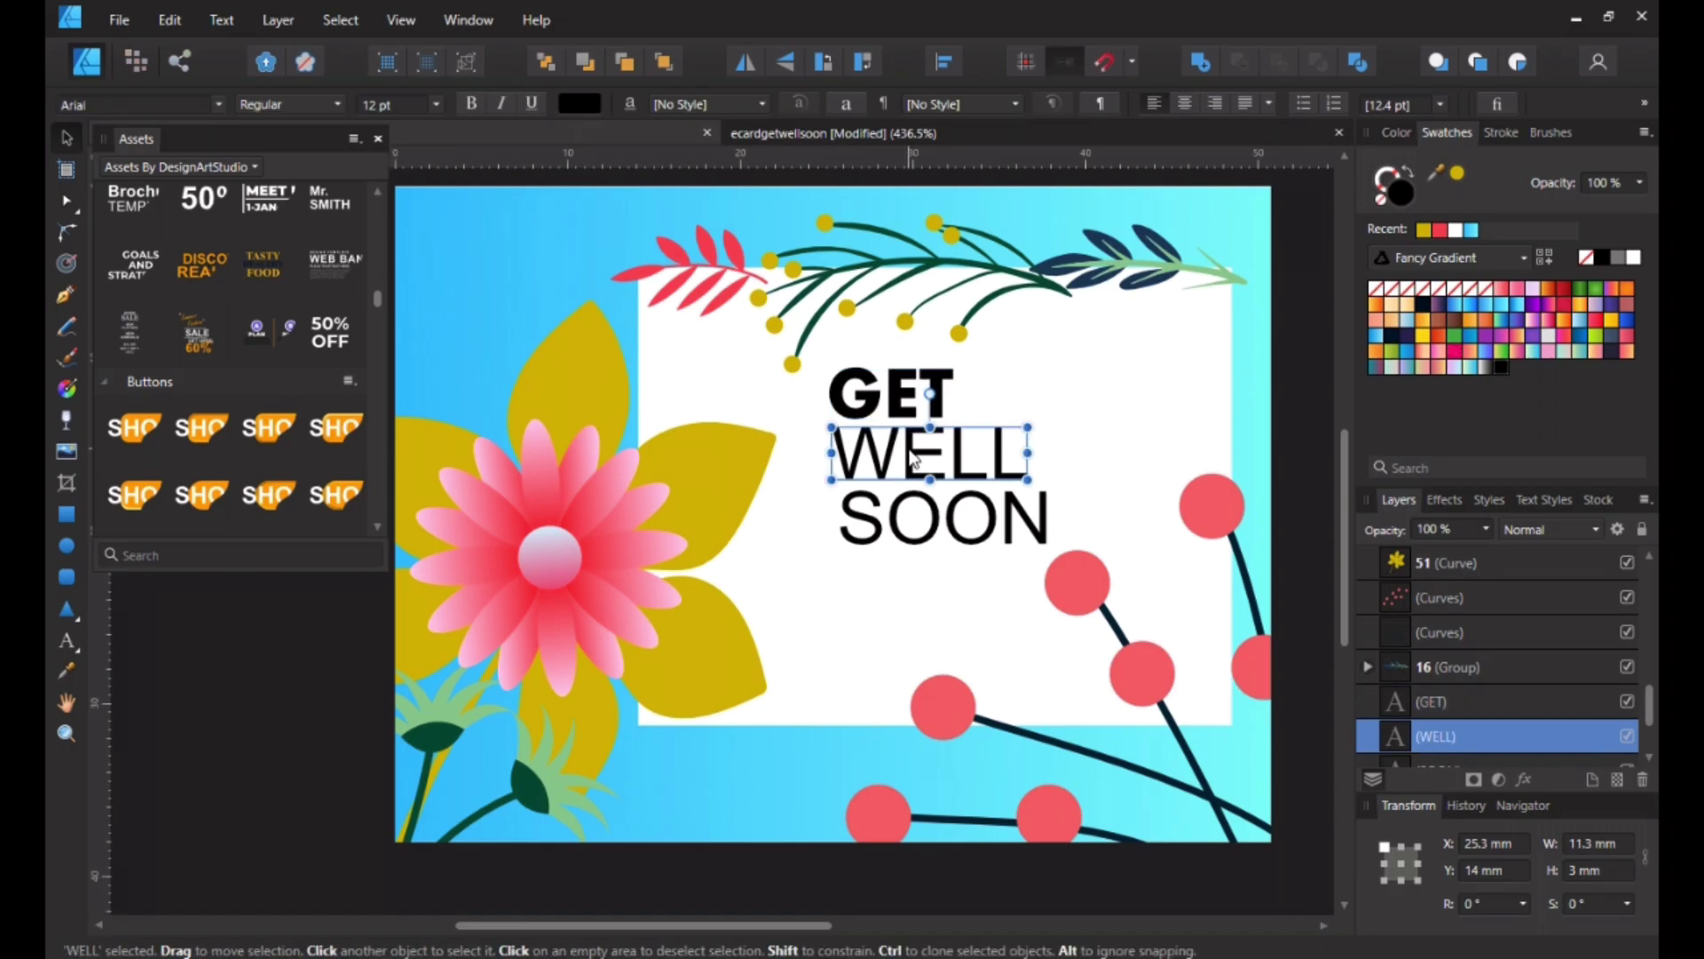
left_click(218, 102)
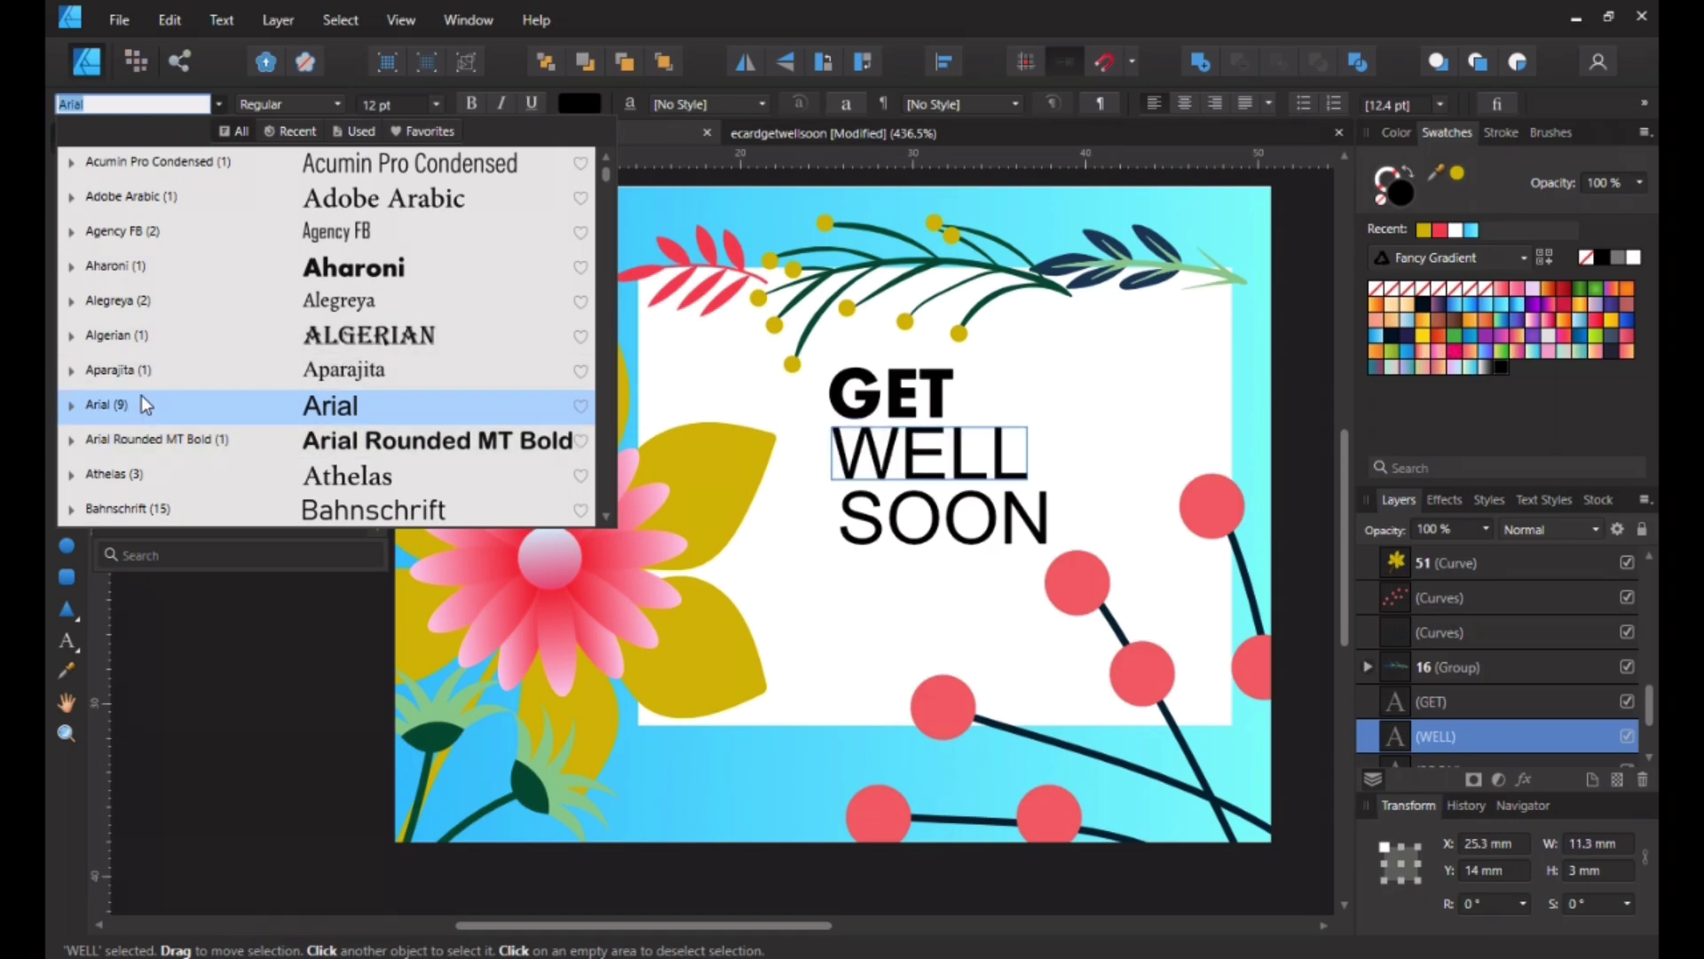
left_click(124, 266)
left_click(903, 533)
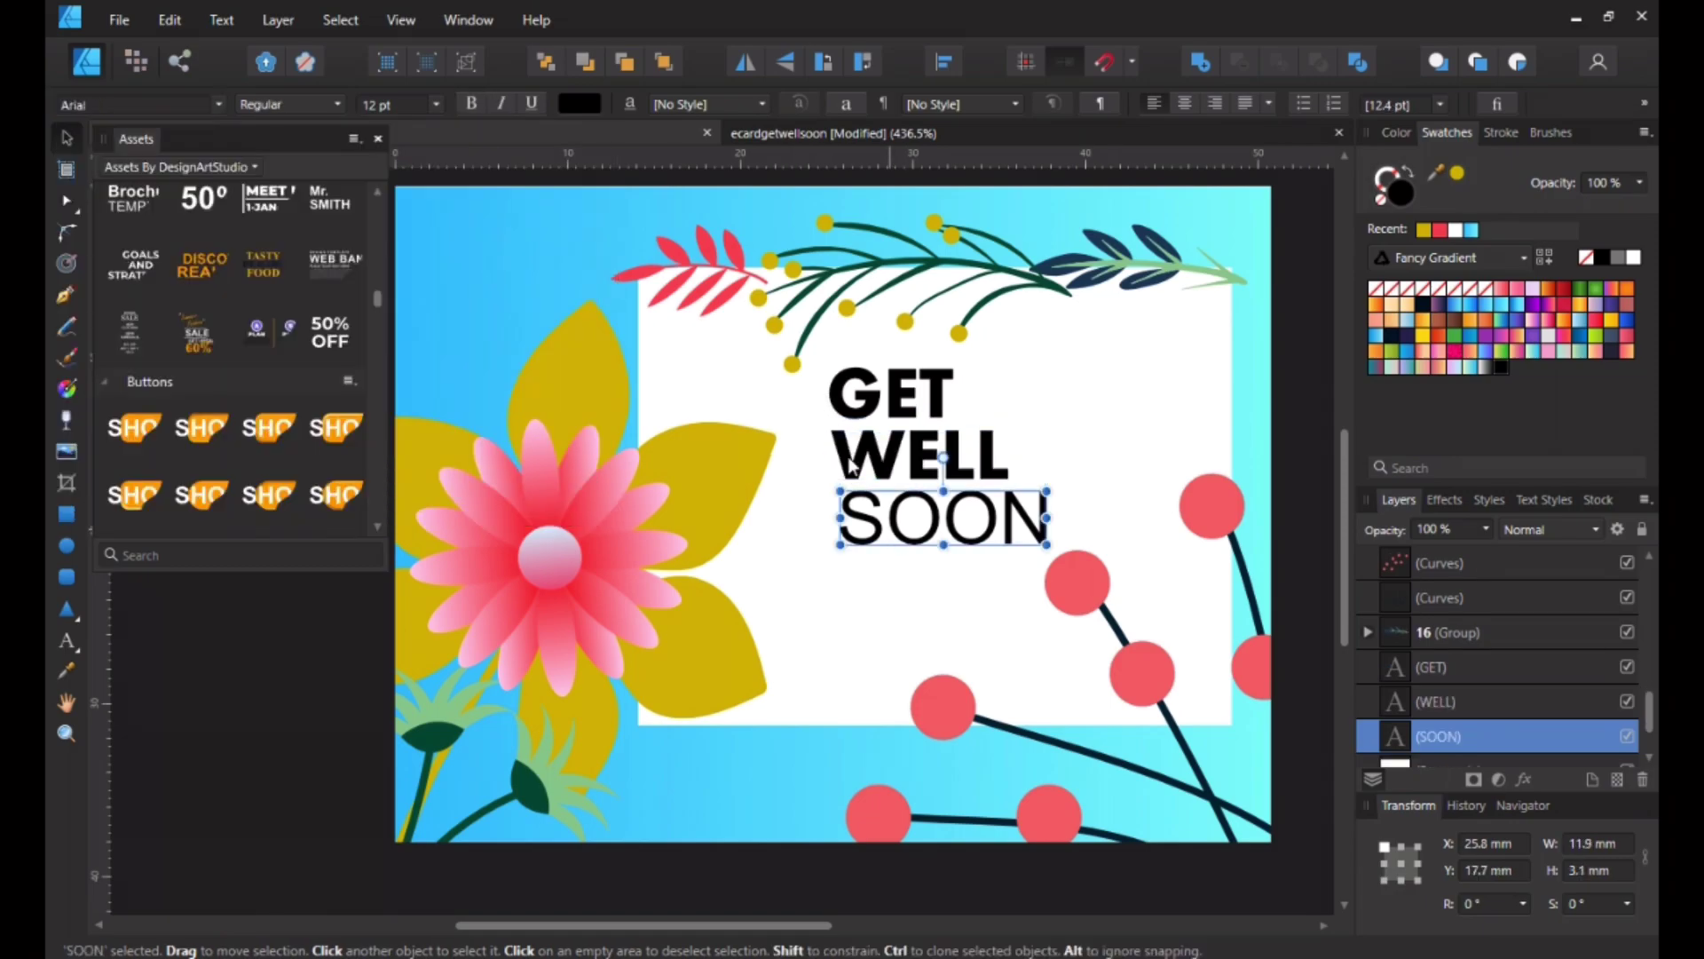
left_click(108, 102)
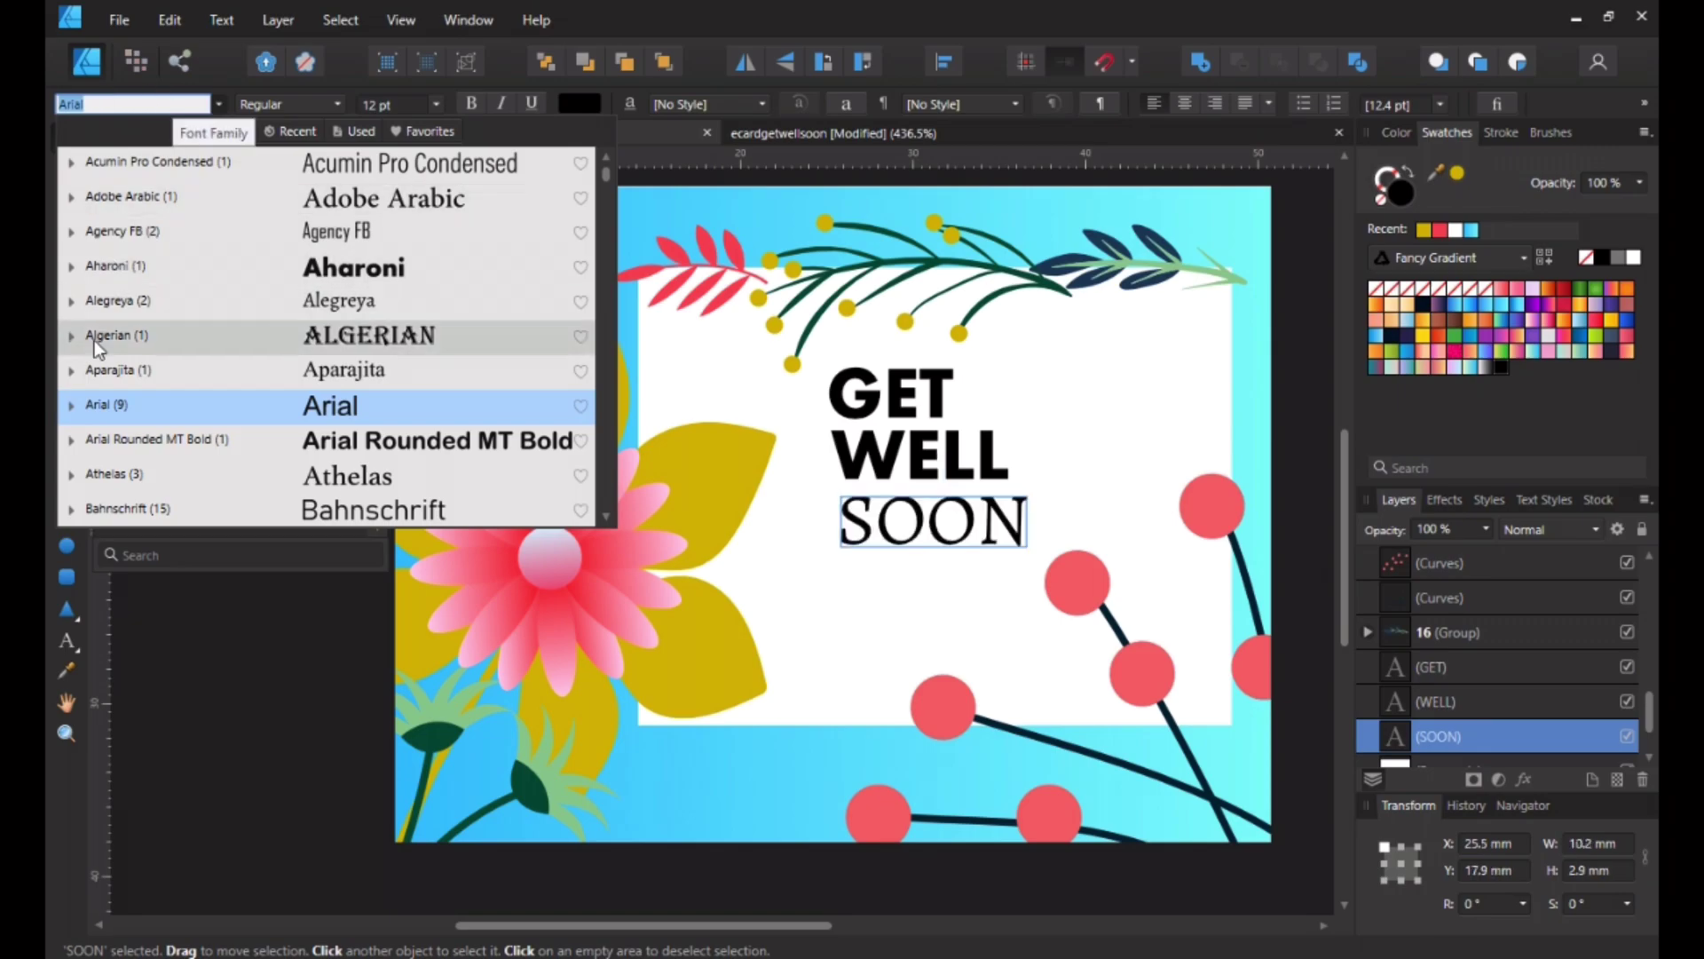
left_click(113, 266)
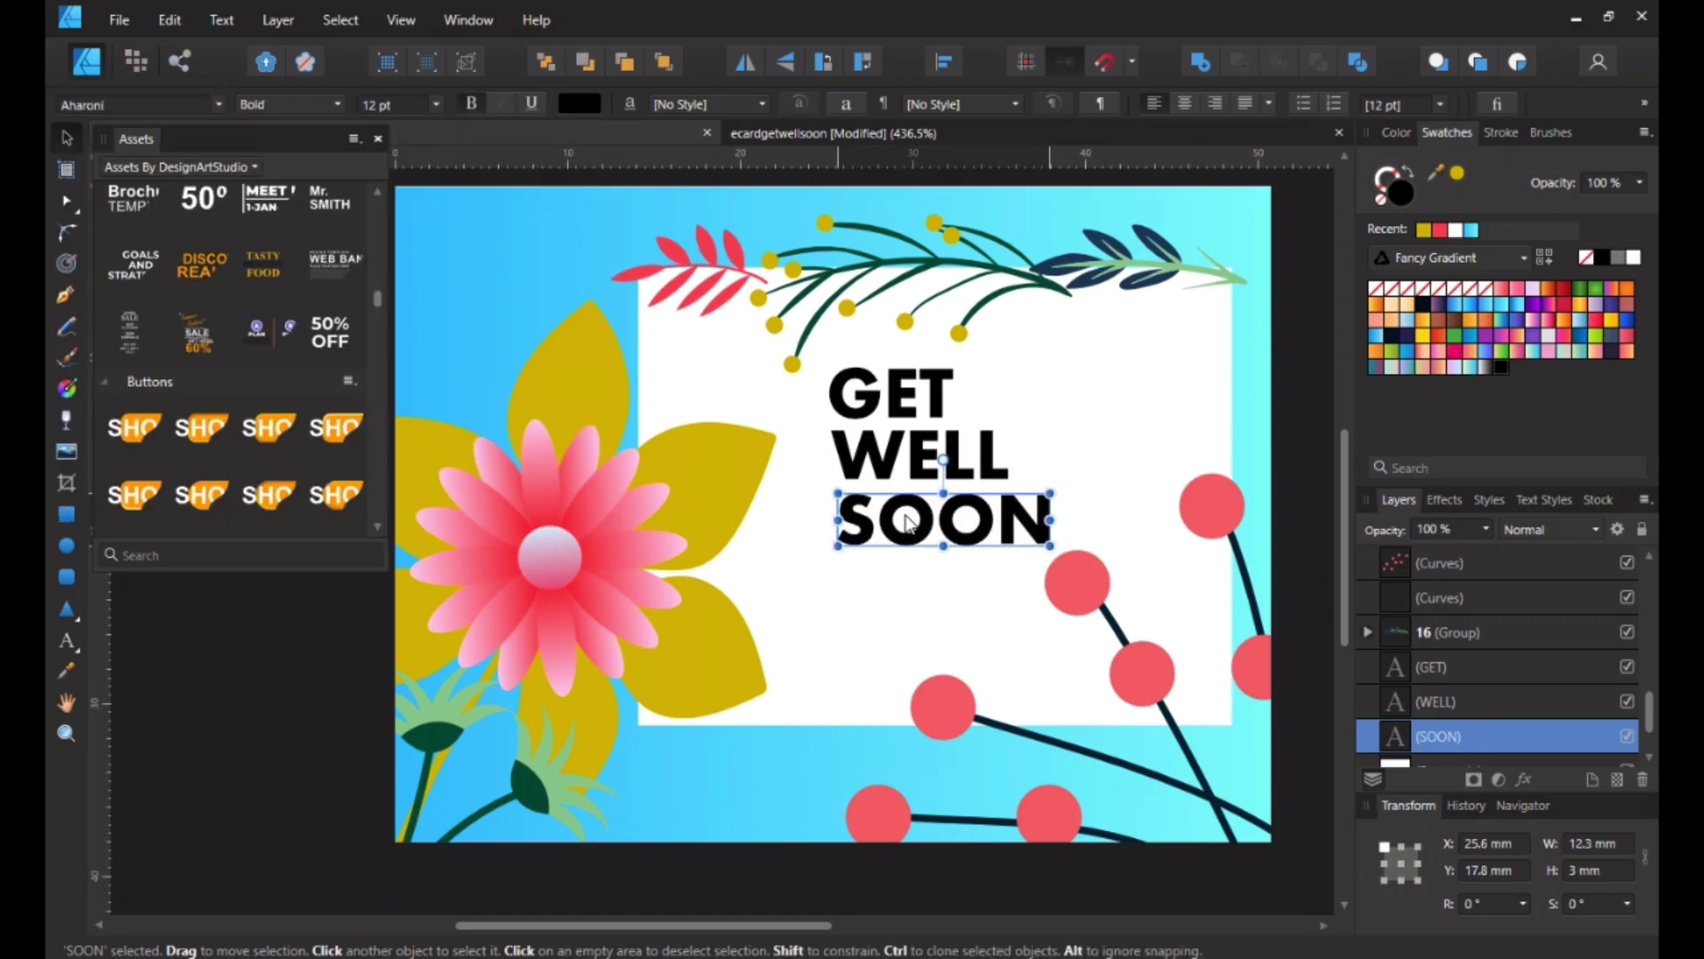
Step: Fill the GET, WELL and SOON text together with the purple-to-navy swatch from the Fancy Gradient palette
left_click(919, 397)
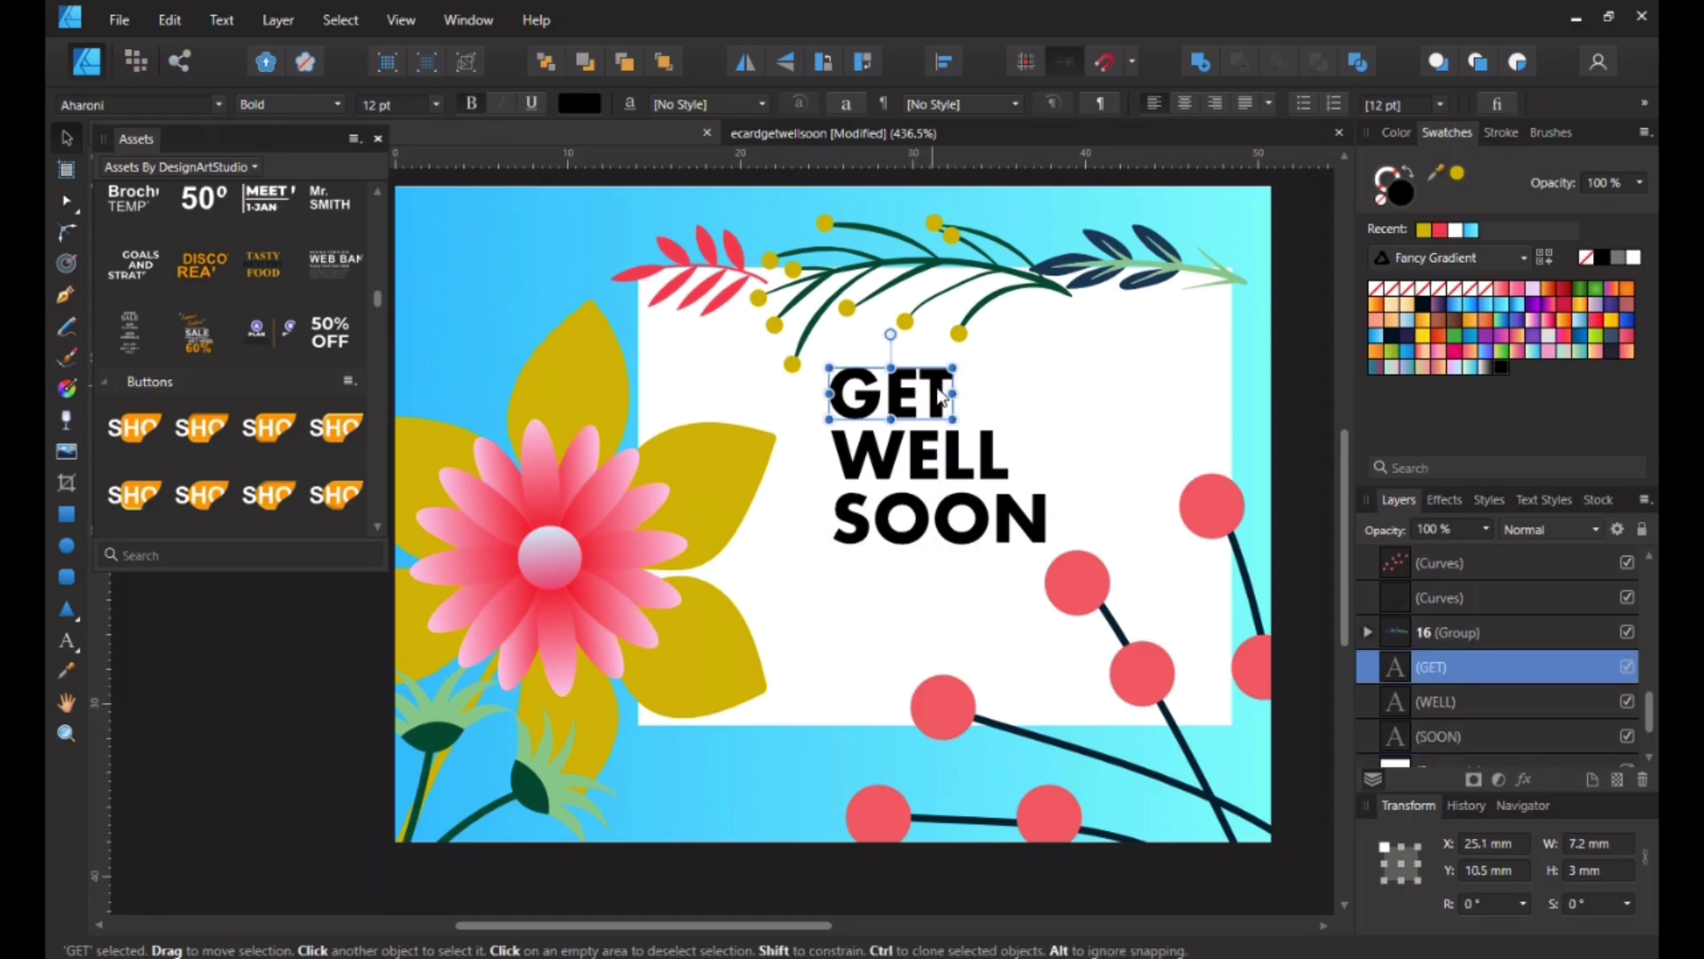
left_click(1445, 683, "shift")
left_click(1462, 735, "shift")
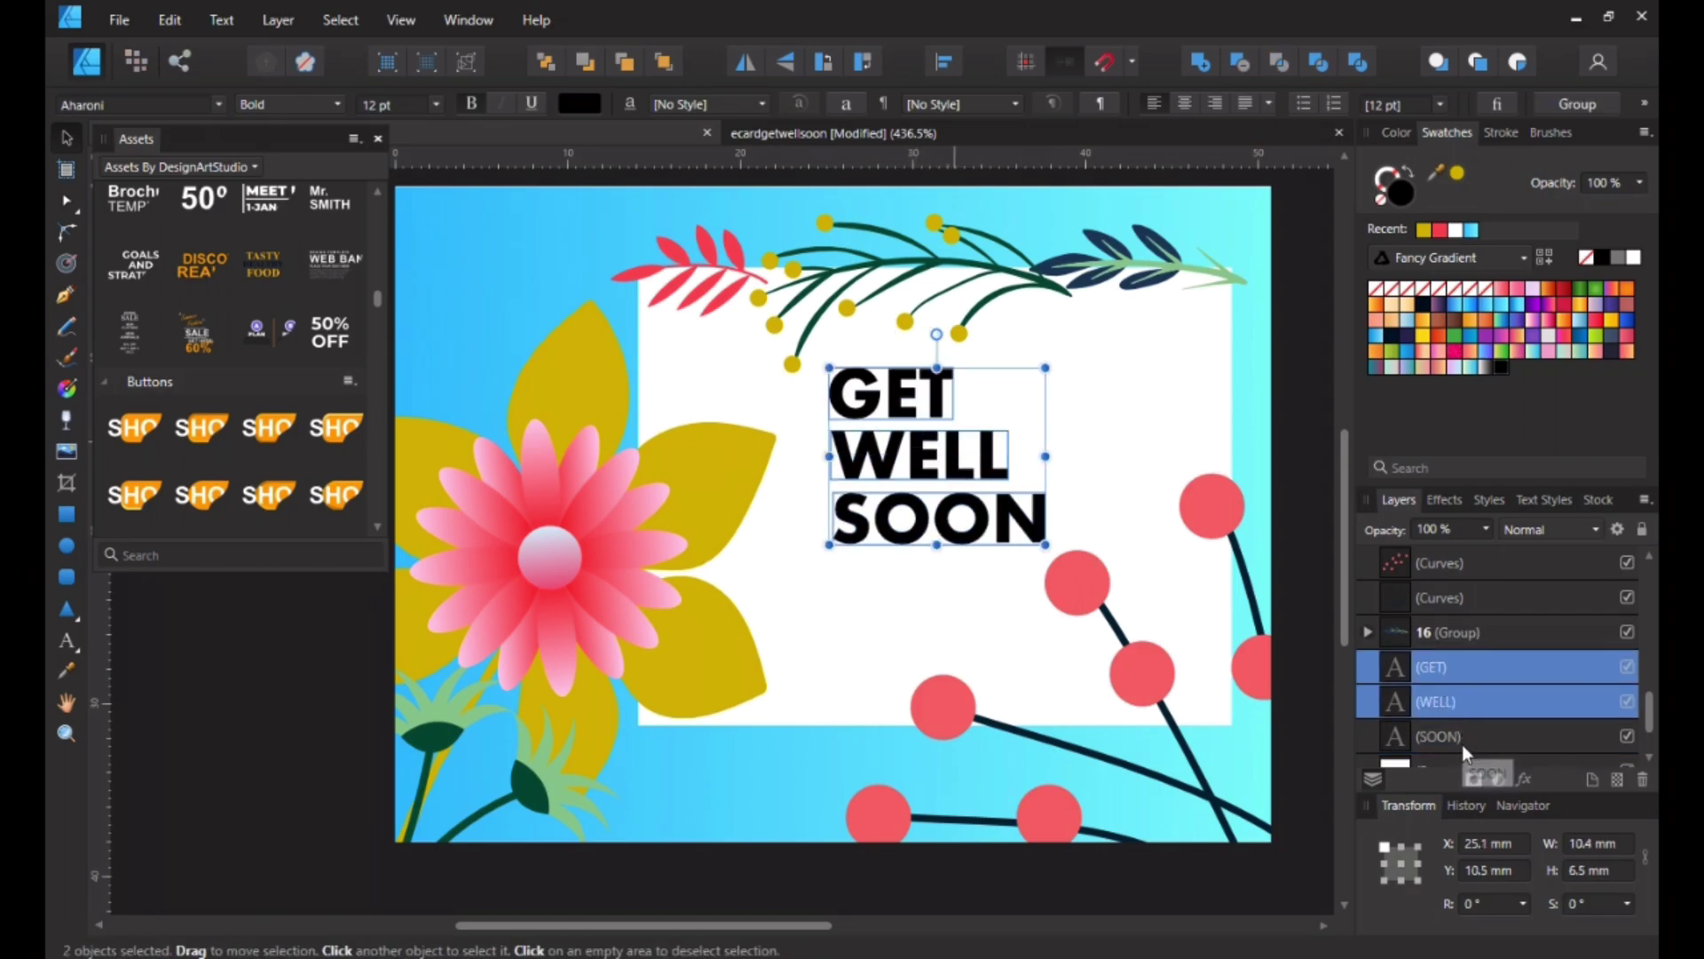
left_click(579, 104)
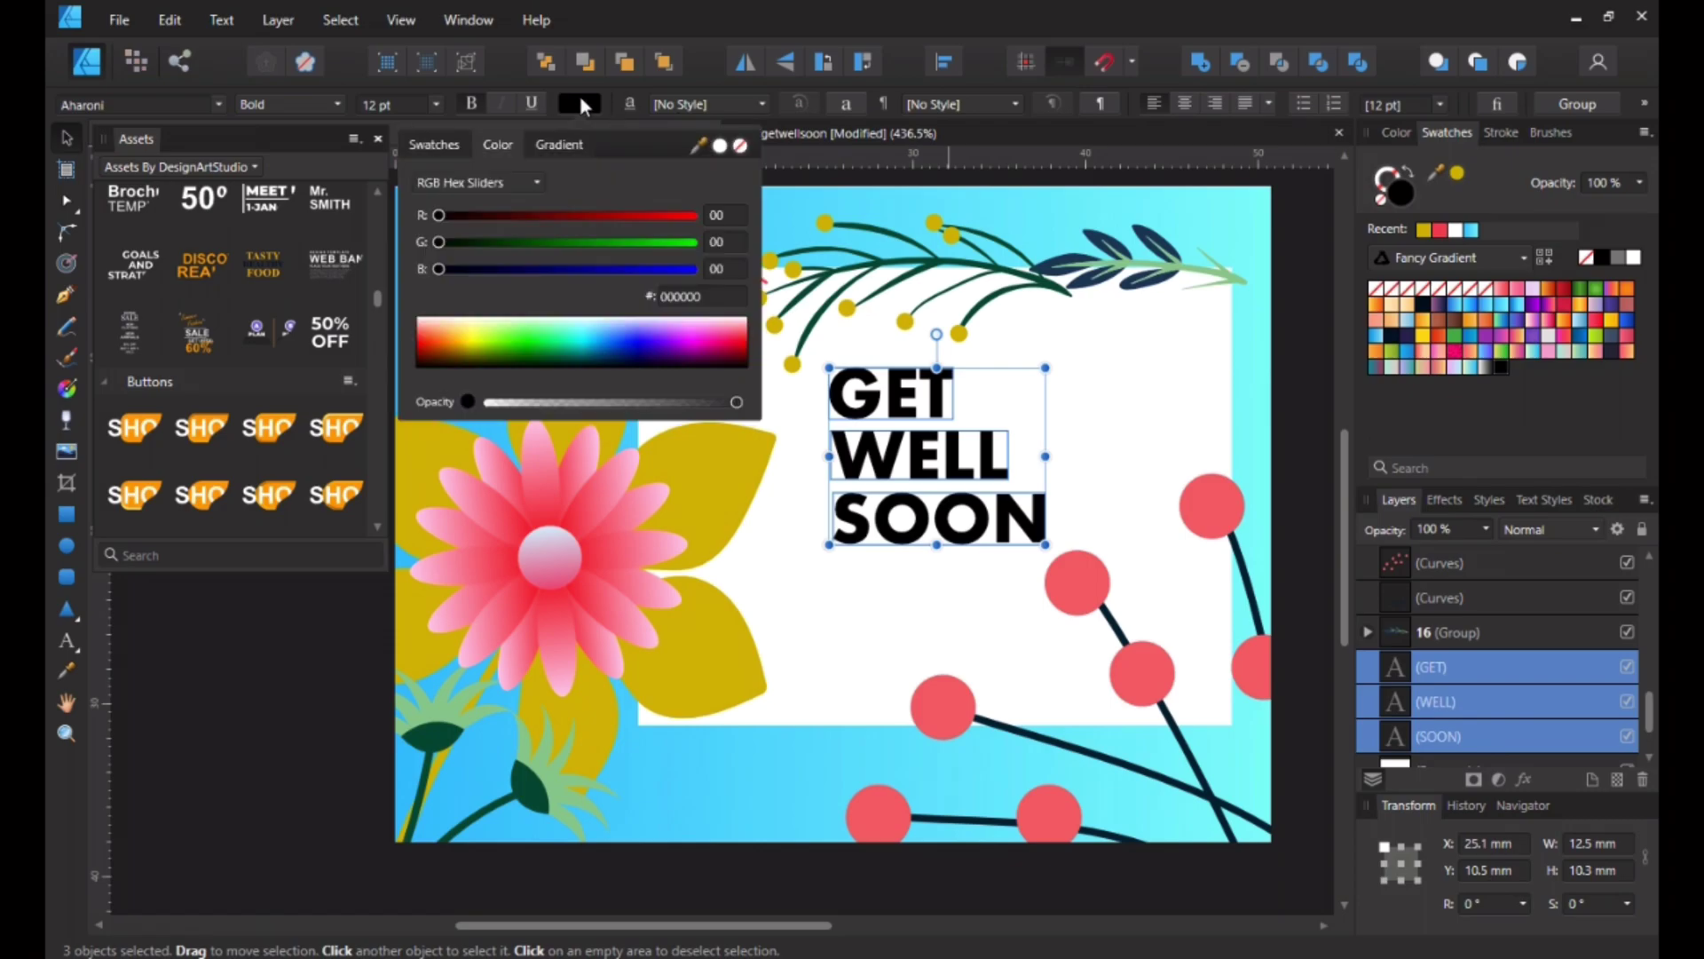
left_click(441, 144)
left_click(743, 238)
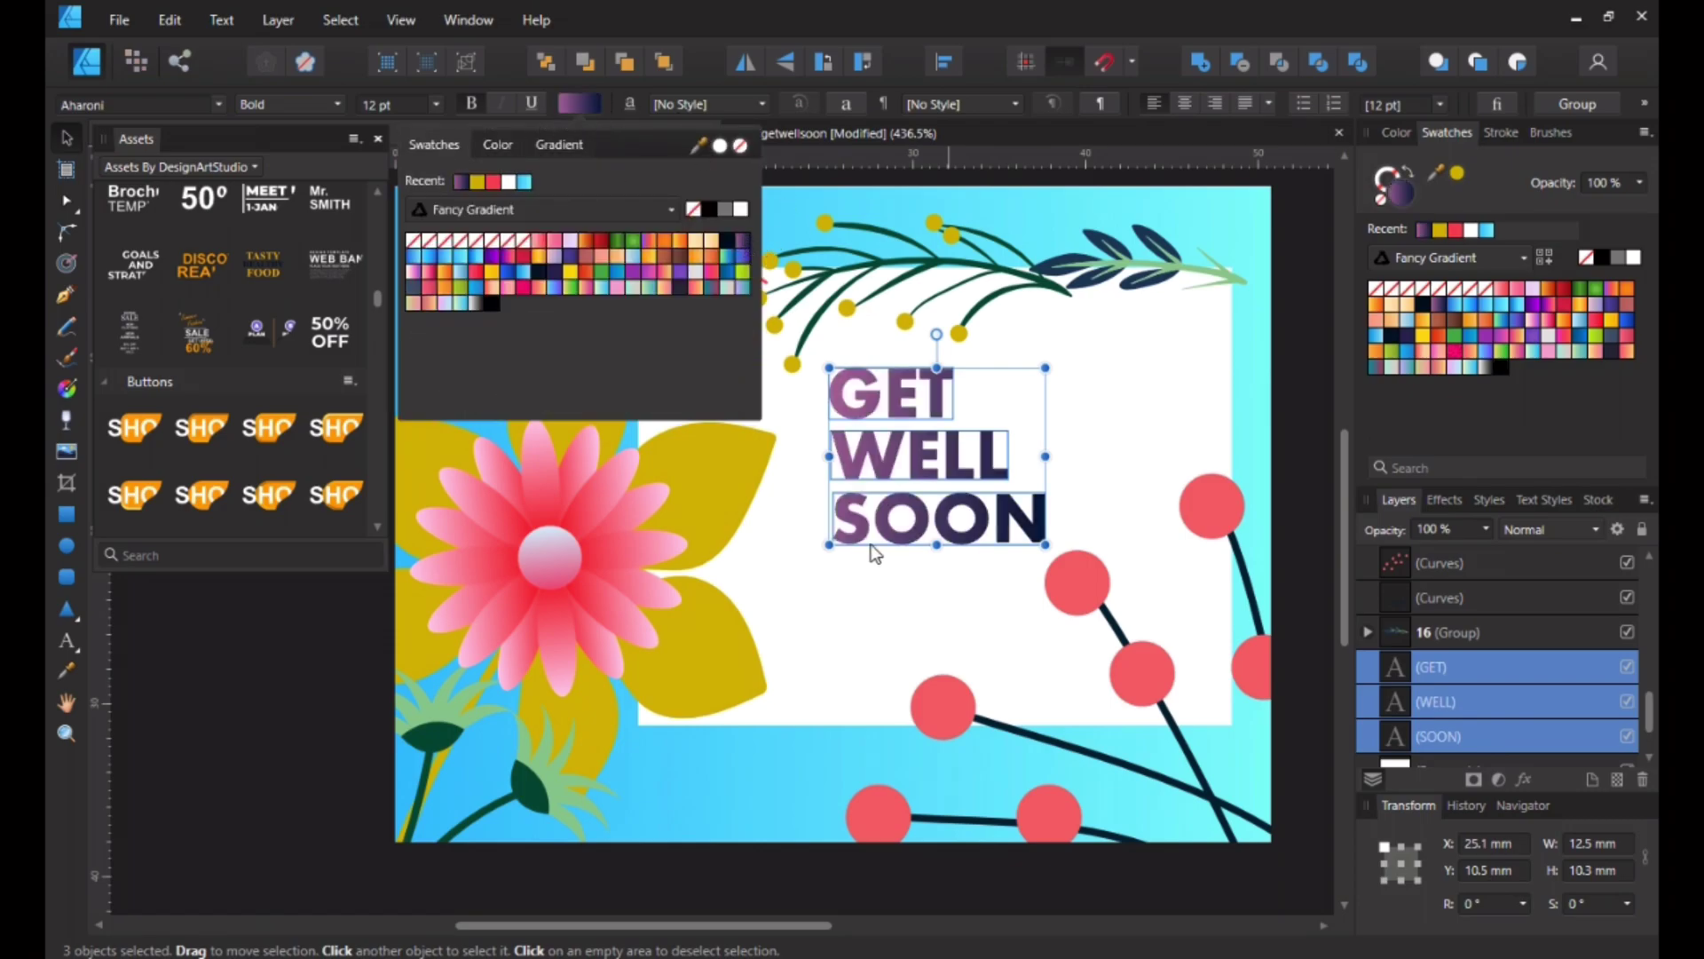
Step: Move the GET, WELL and SOON lines together to about X 24.3 mm, Y 10.7 mm
left_click(882, 597)
left_click(895, 433)
left_click_drag(892, 459, 887, 458)
left_click(1478, 701)
left_click(1467, 667, "shift")
left_click(1452, 634, "shift")
left_click_drag(901, 462, 886, 471)
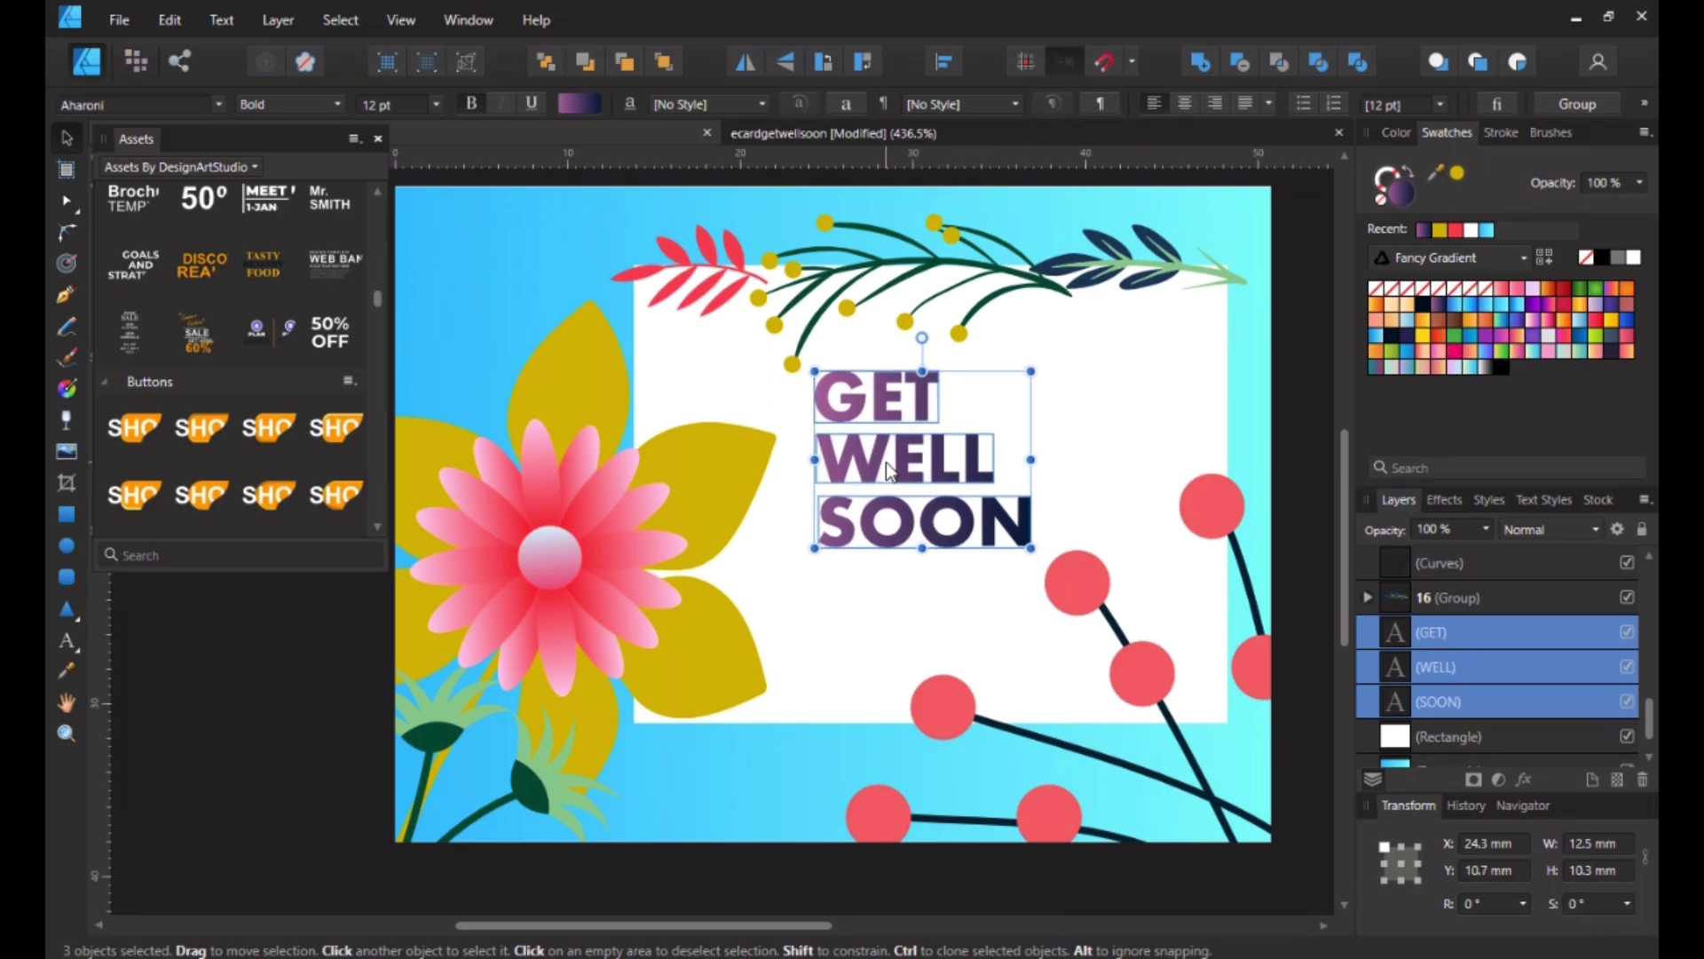
Step: Paste the message "Get steadier, stronger and better every day." as artistic text below SOON
left_click(876, 575)
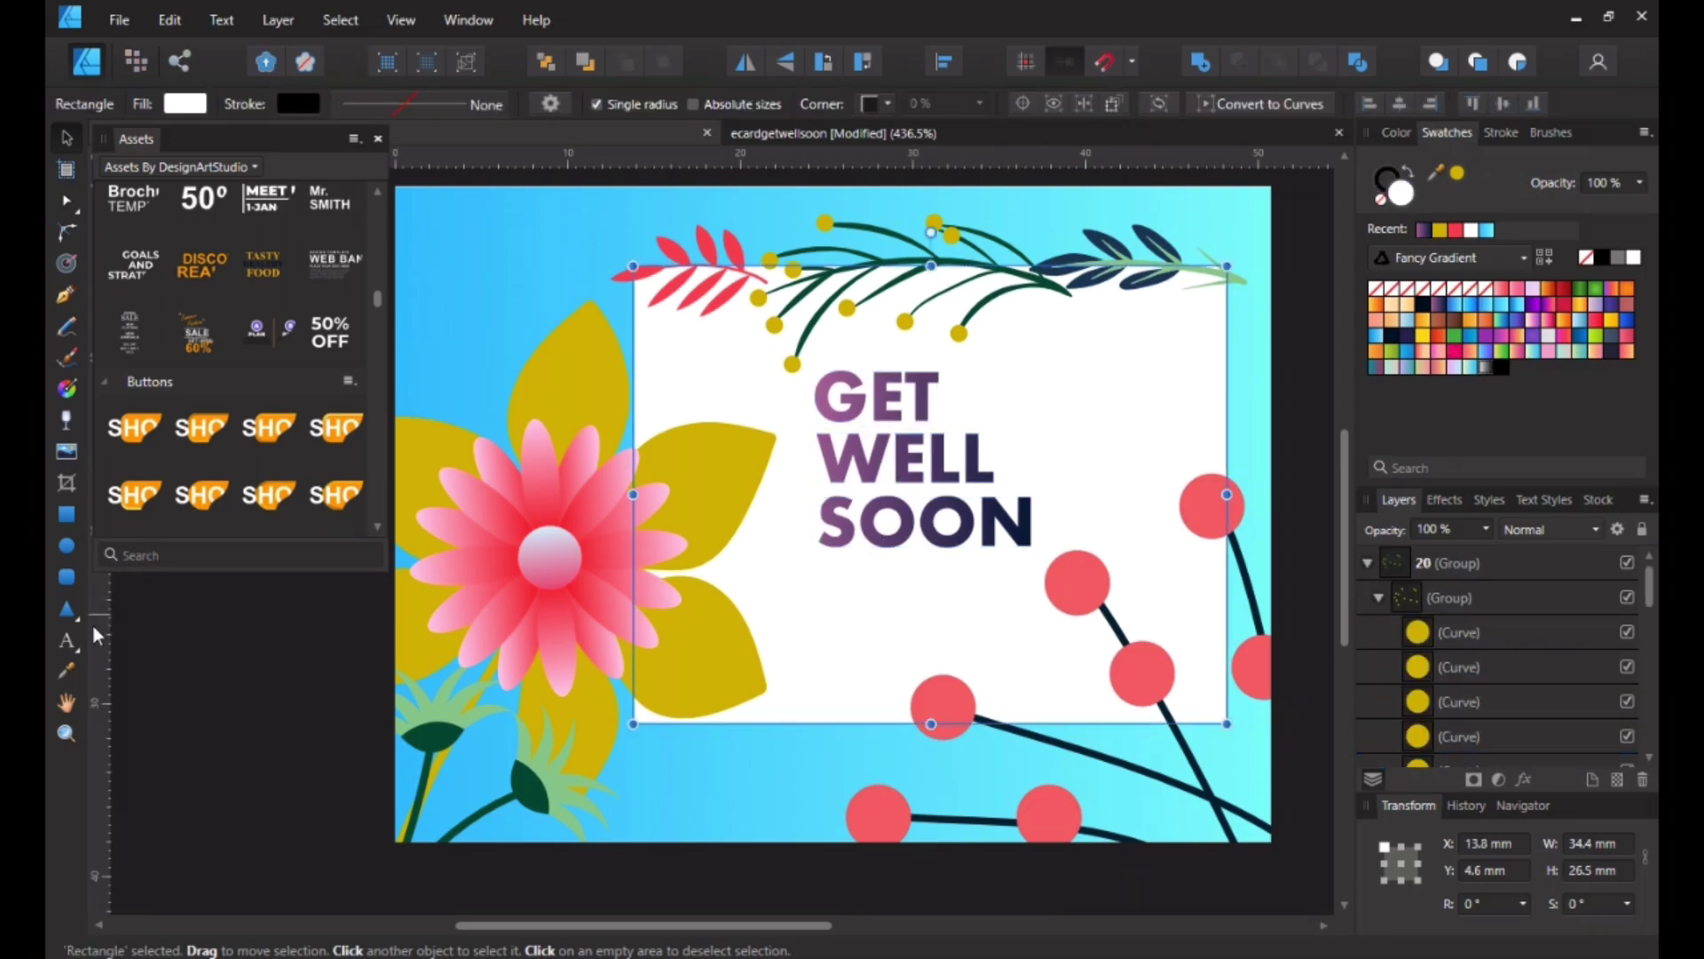
left_click(67, 641)
key("ctrl+v")
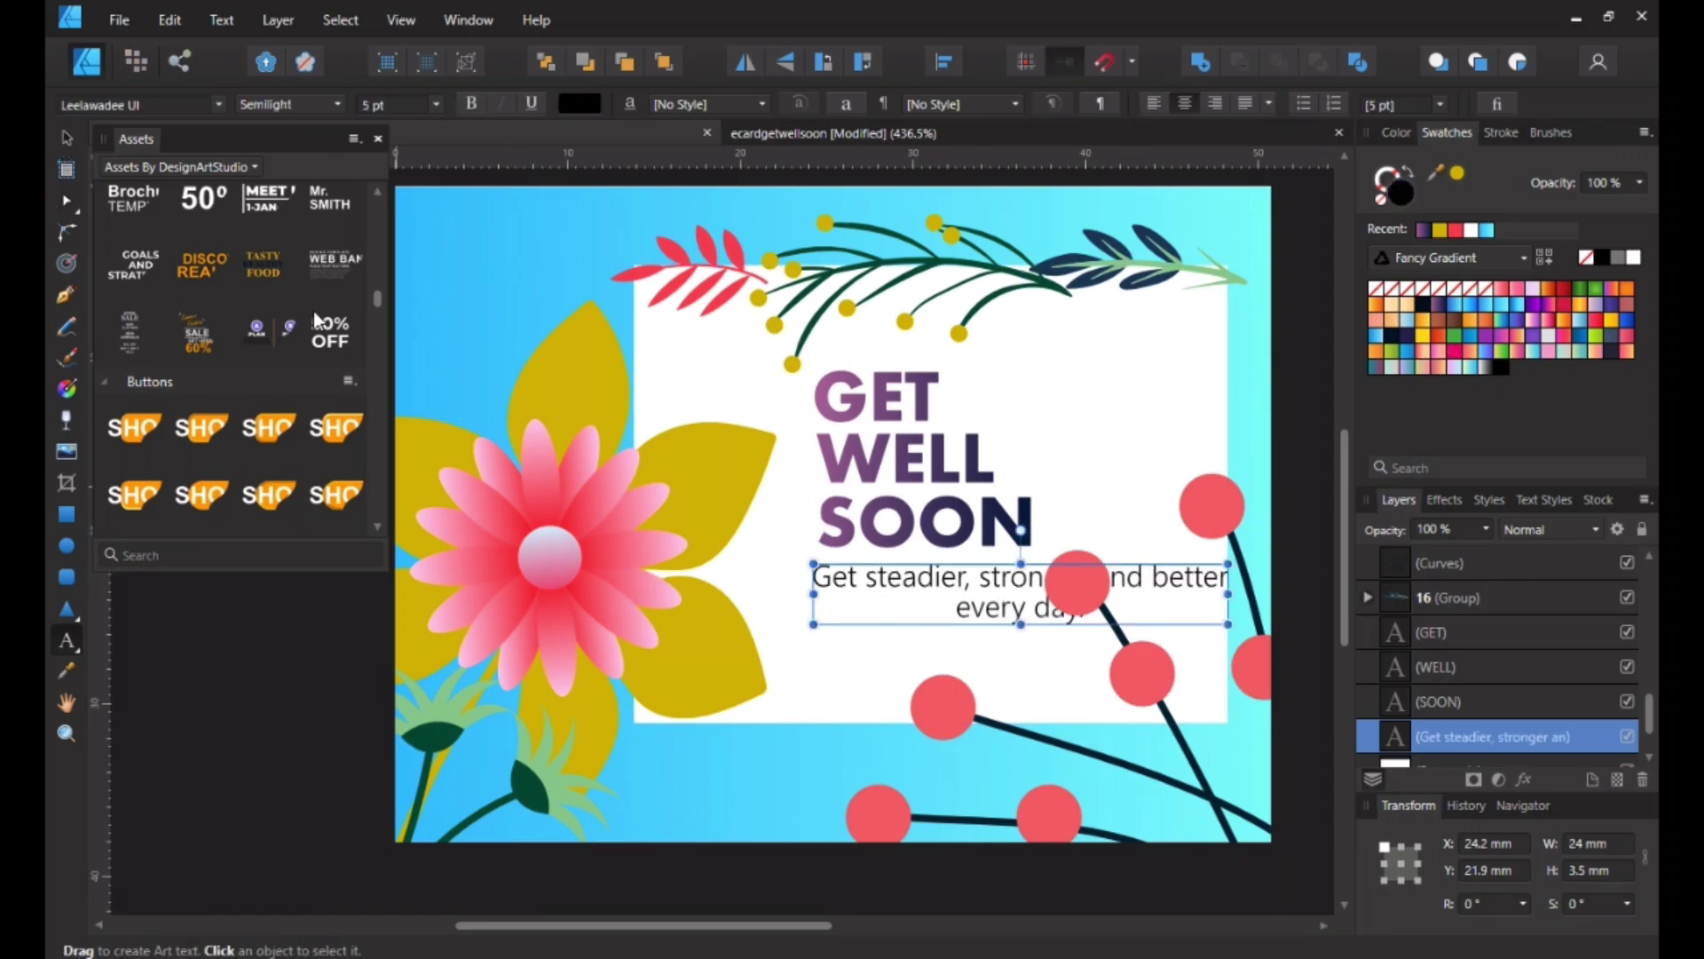
Step: Move the pasted message to about X 19.2 mm, Y 22.1 mm and raise its layer to just below group 45
left_click(67, 136)
left_click_drag(918, 577, 832, 584)
left_click_drag(1452, 632, 1447, 545)
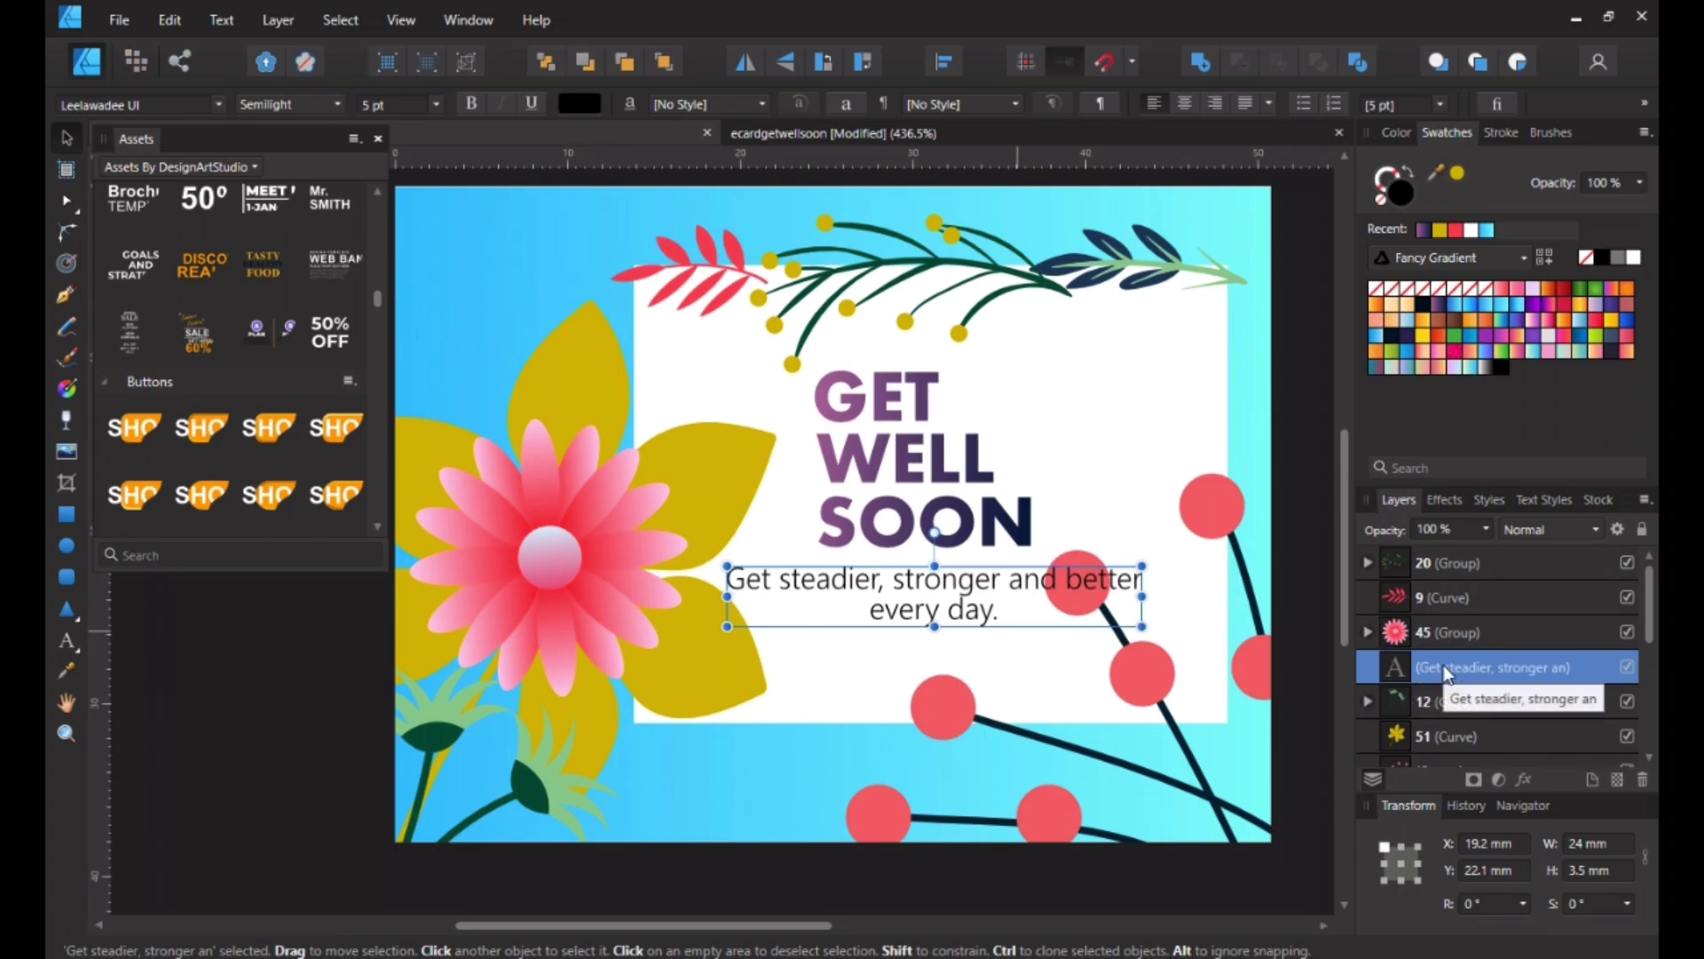
Step: Shift the red berries and their dark stems together away from the message and rotate them to -27.6°
left_click(1210, 811)
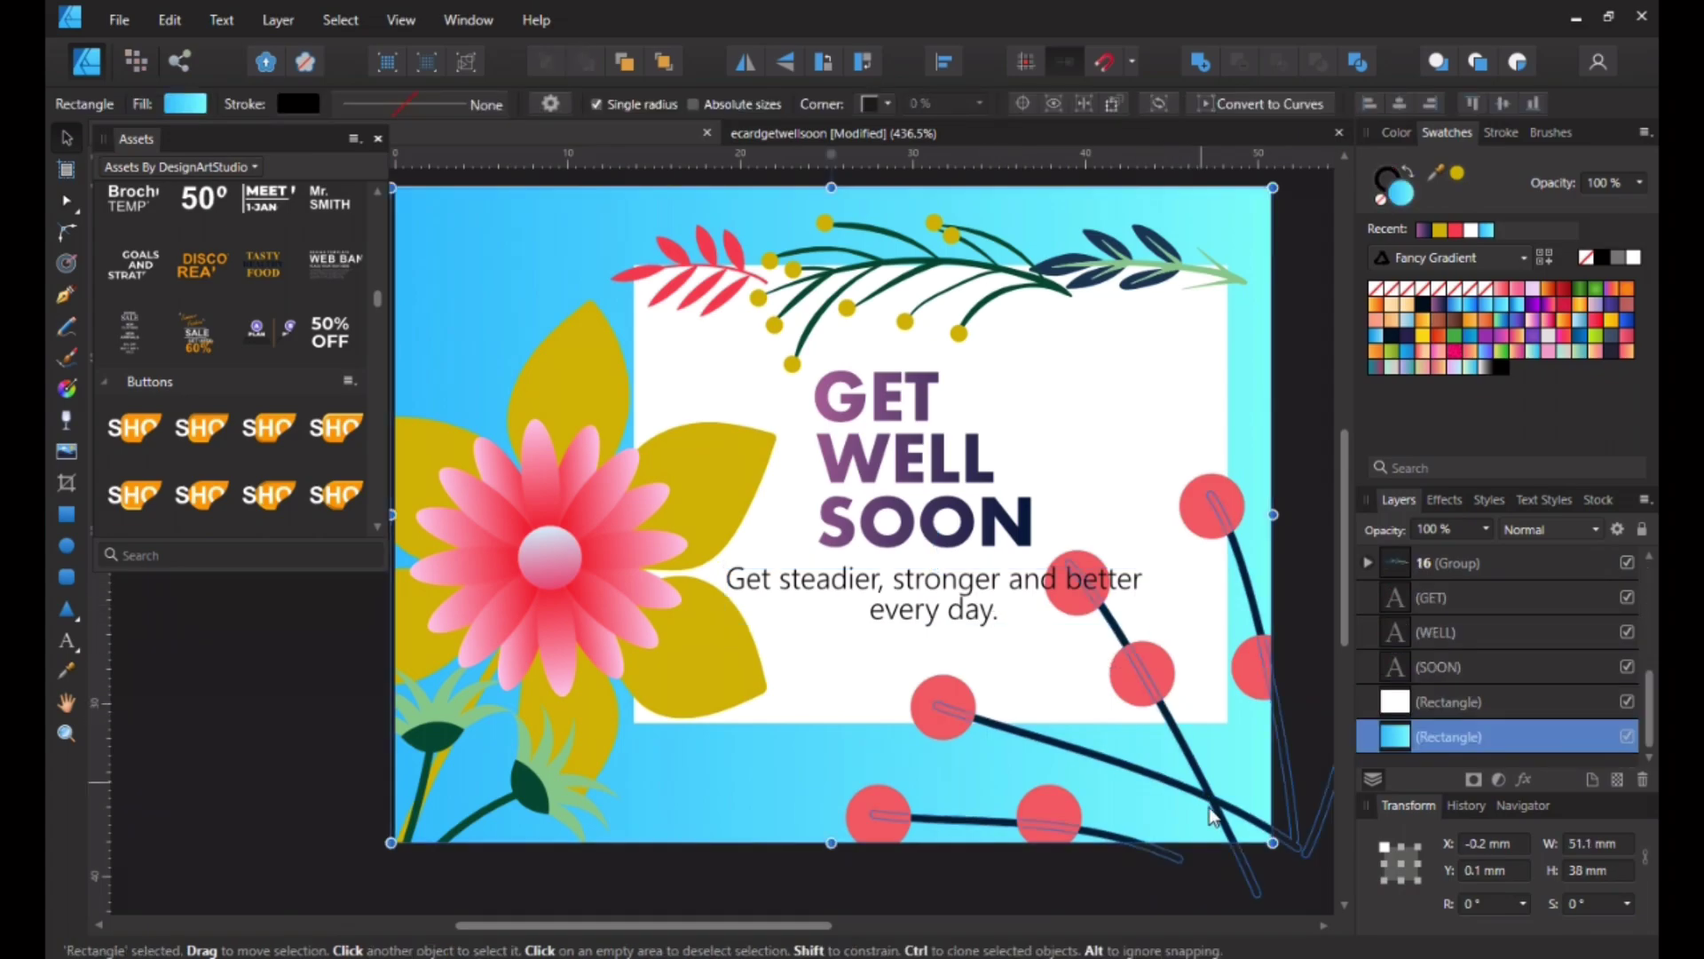
left_click(1214, 816)
scroll(1518, 701, "up", 1)
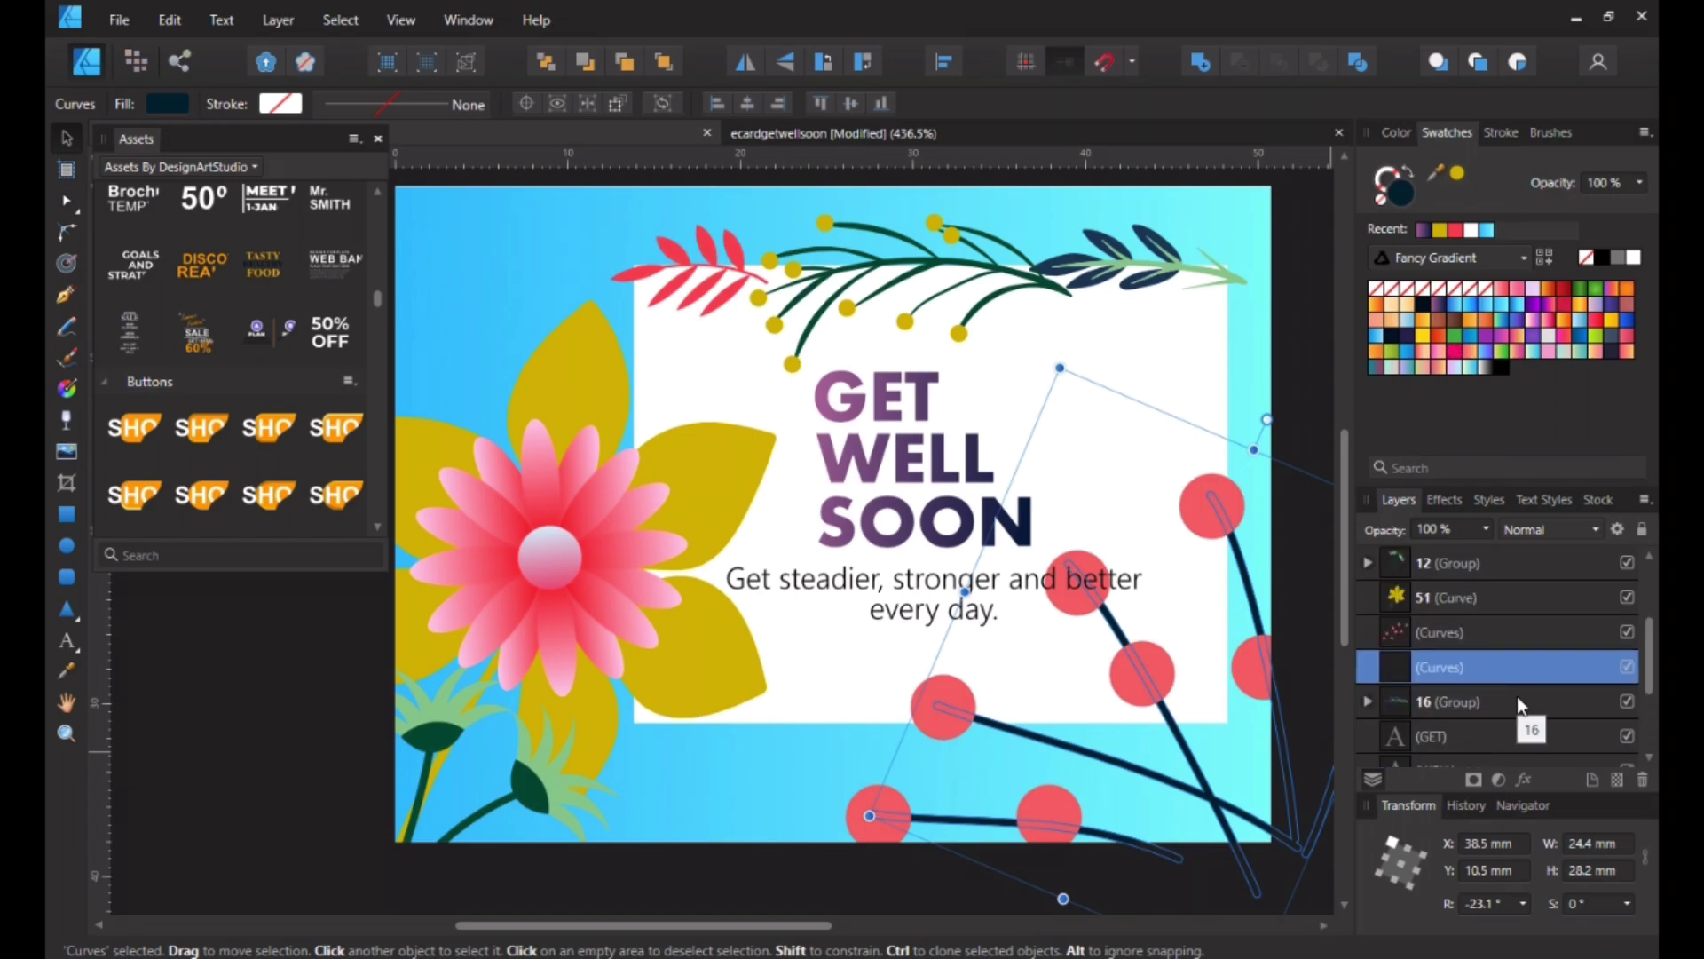
left_click(1457, 643, "shift")
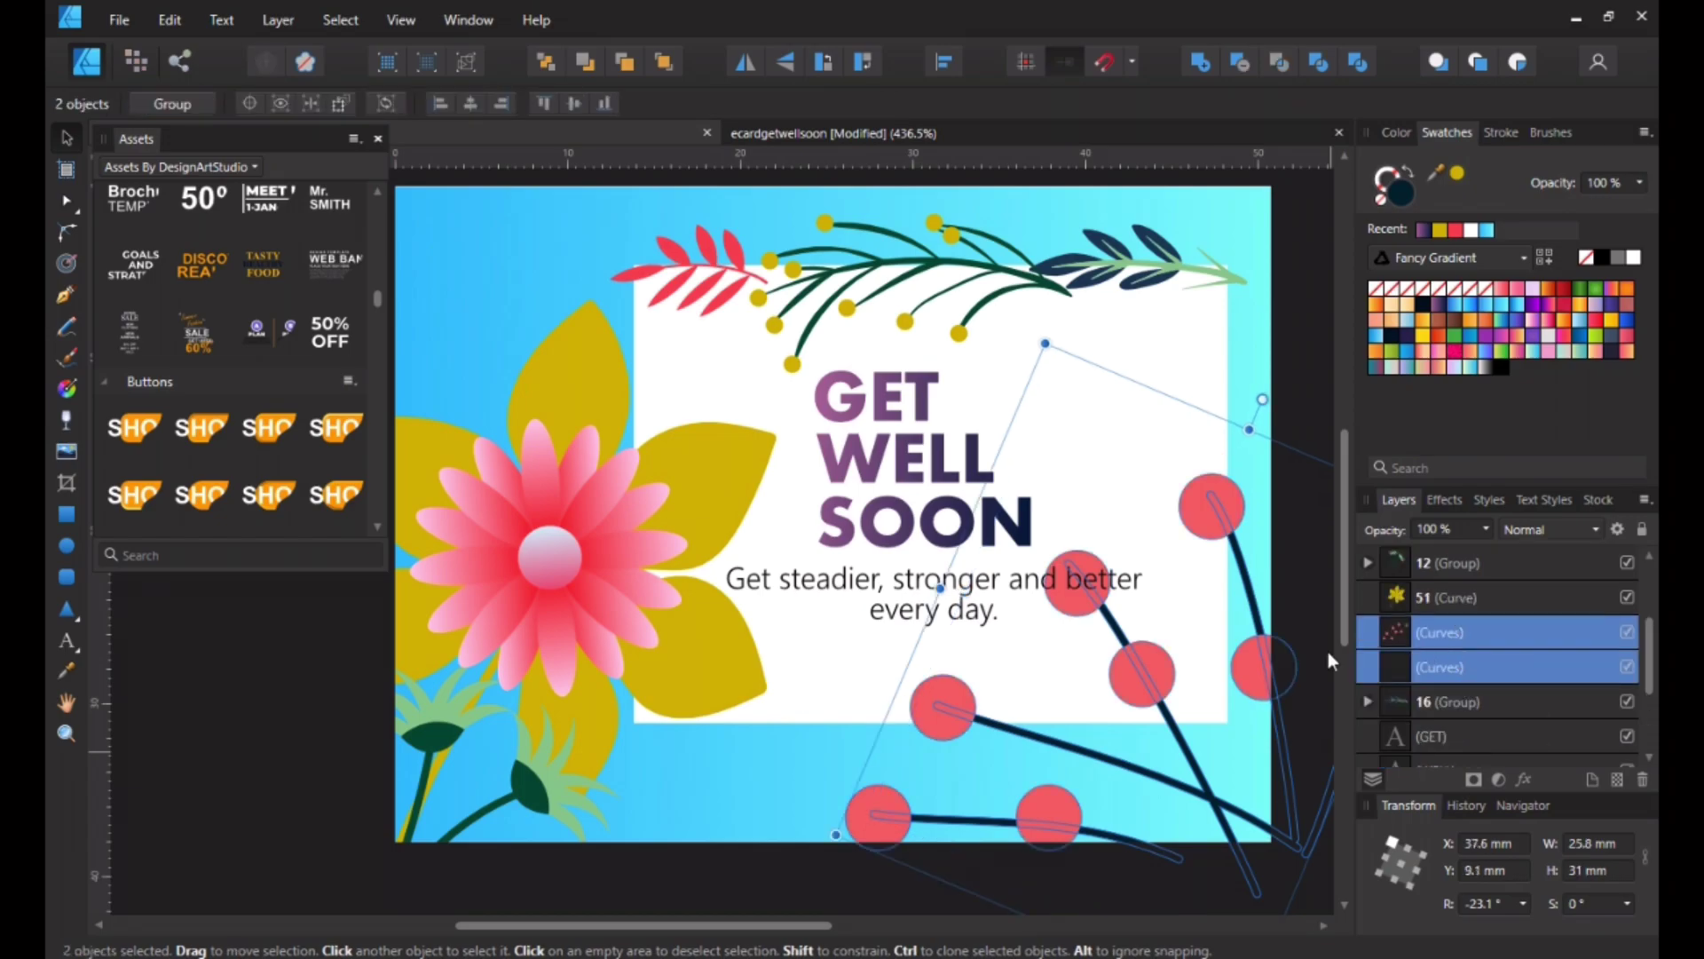
left_click_drag(1132, 669, 1161, 712)
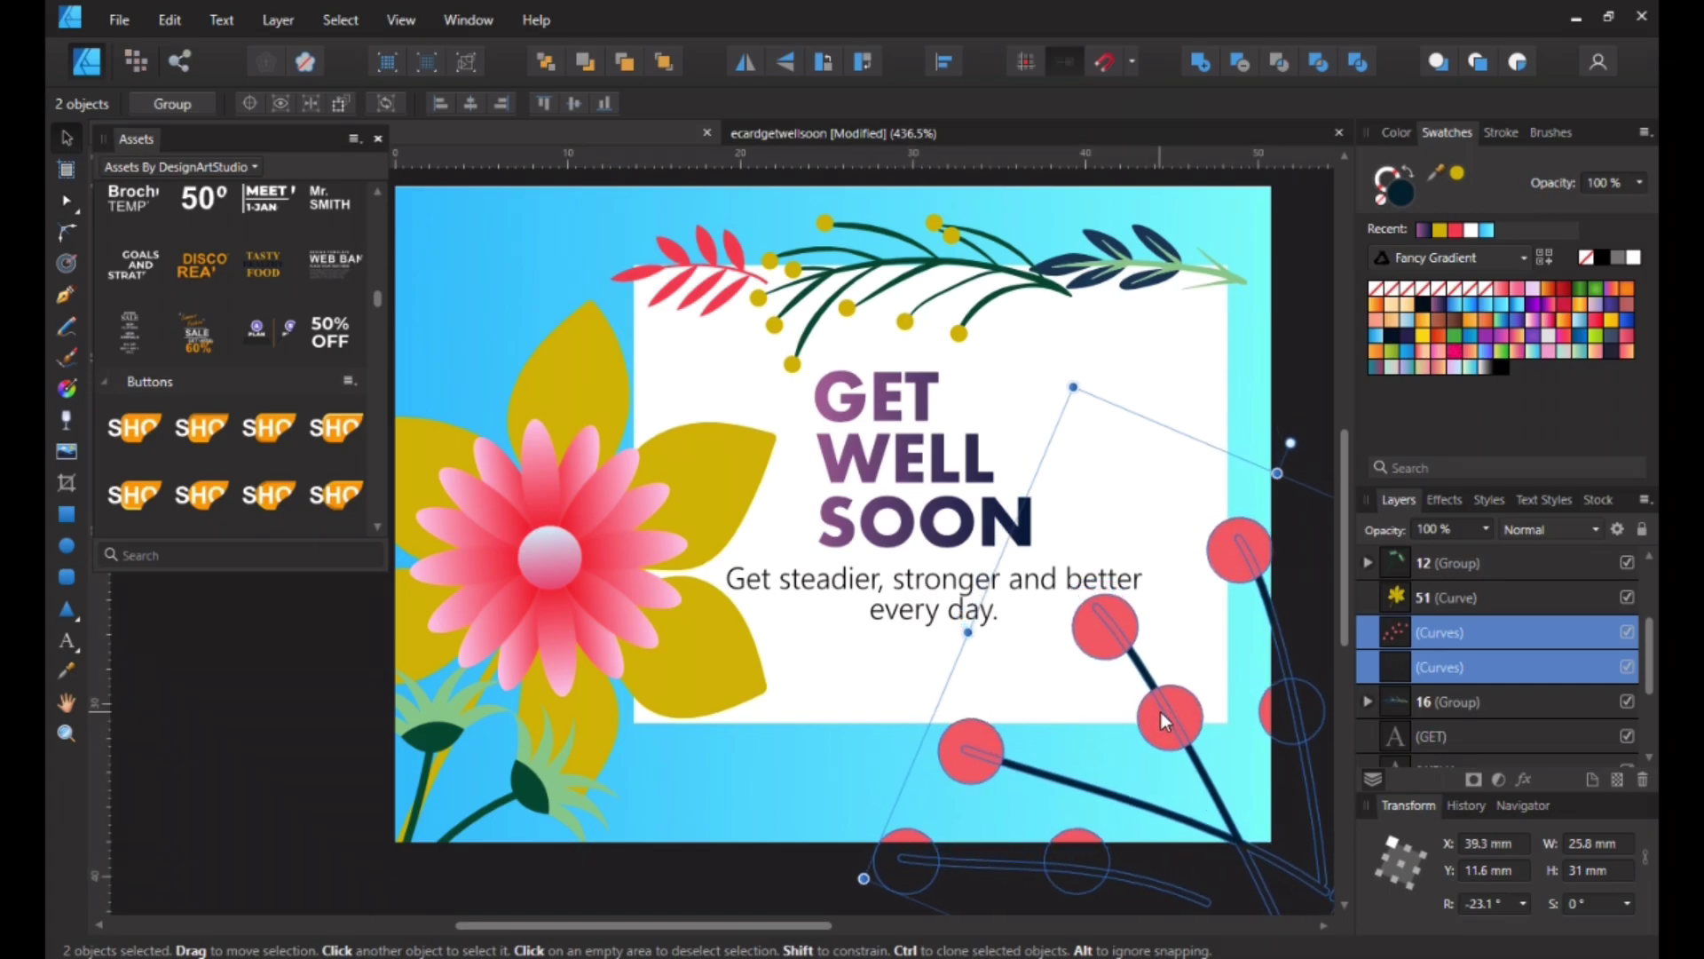
left_click(1239, 545)
left_click(822, 695)
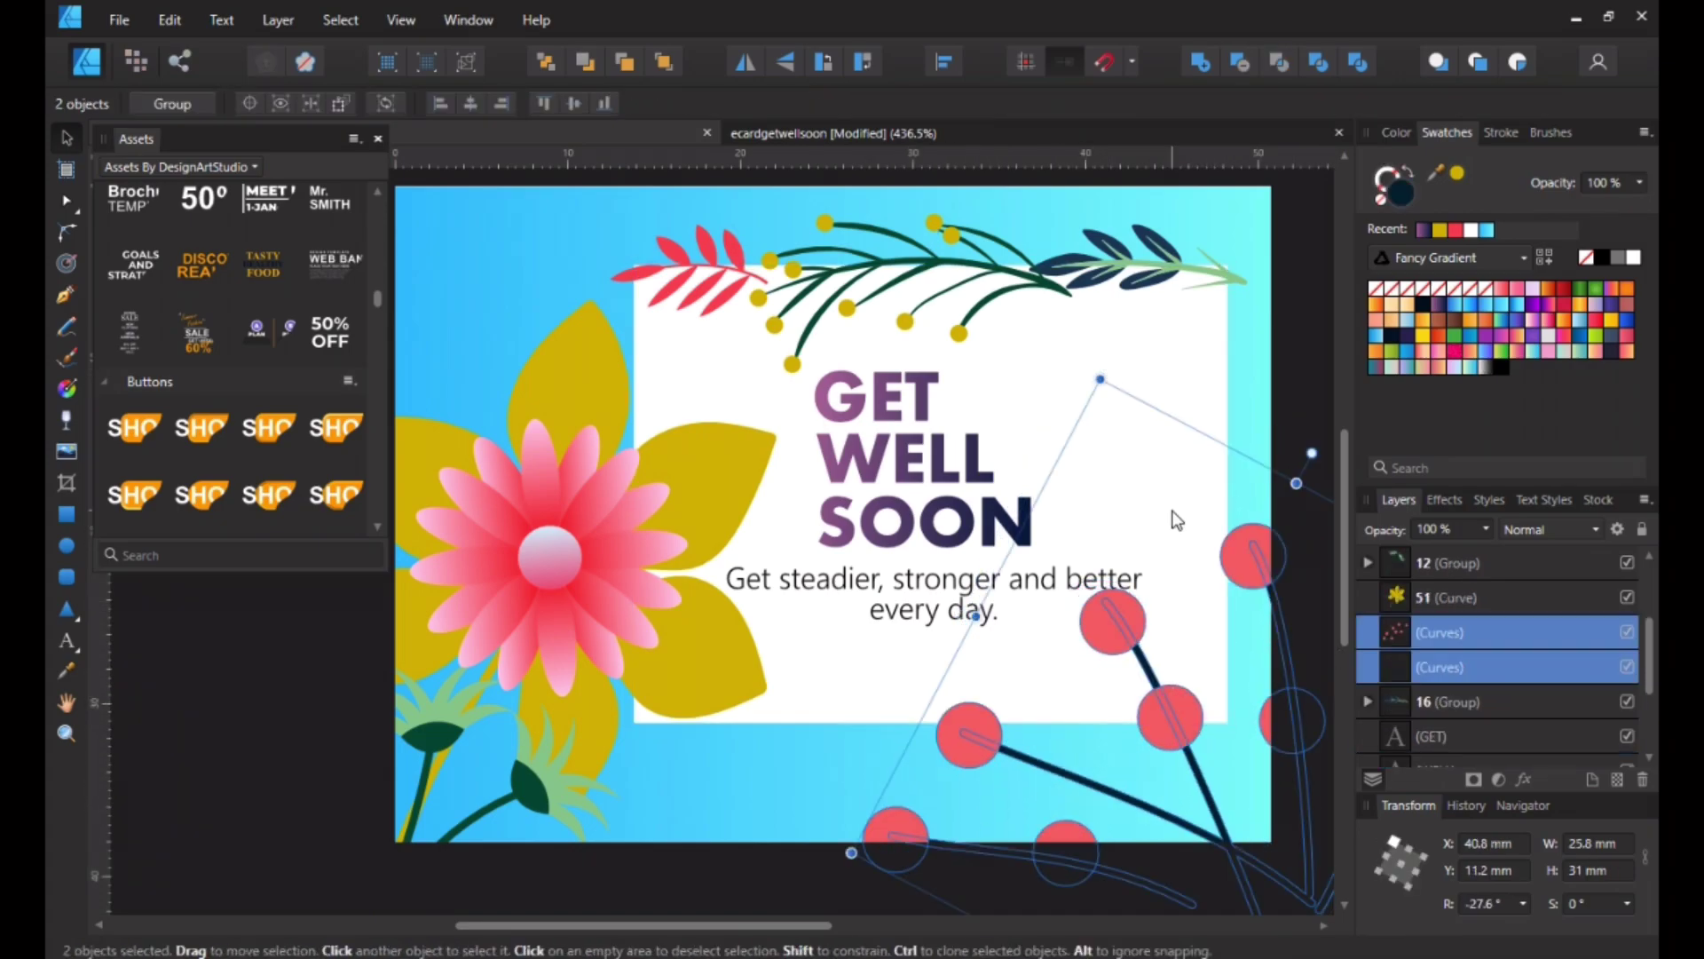
left_click(1174, 531)
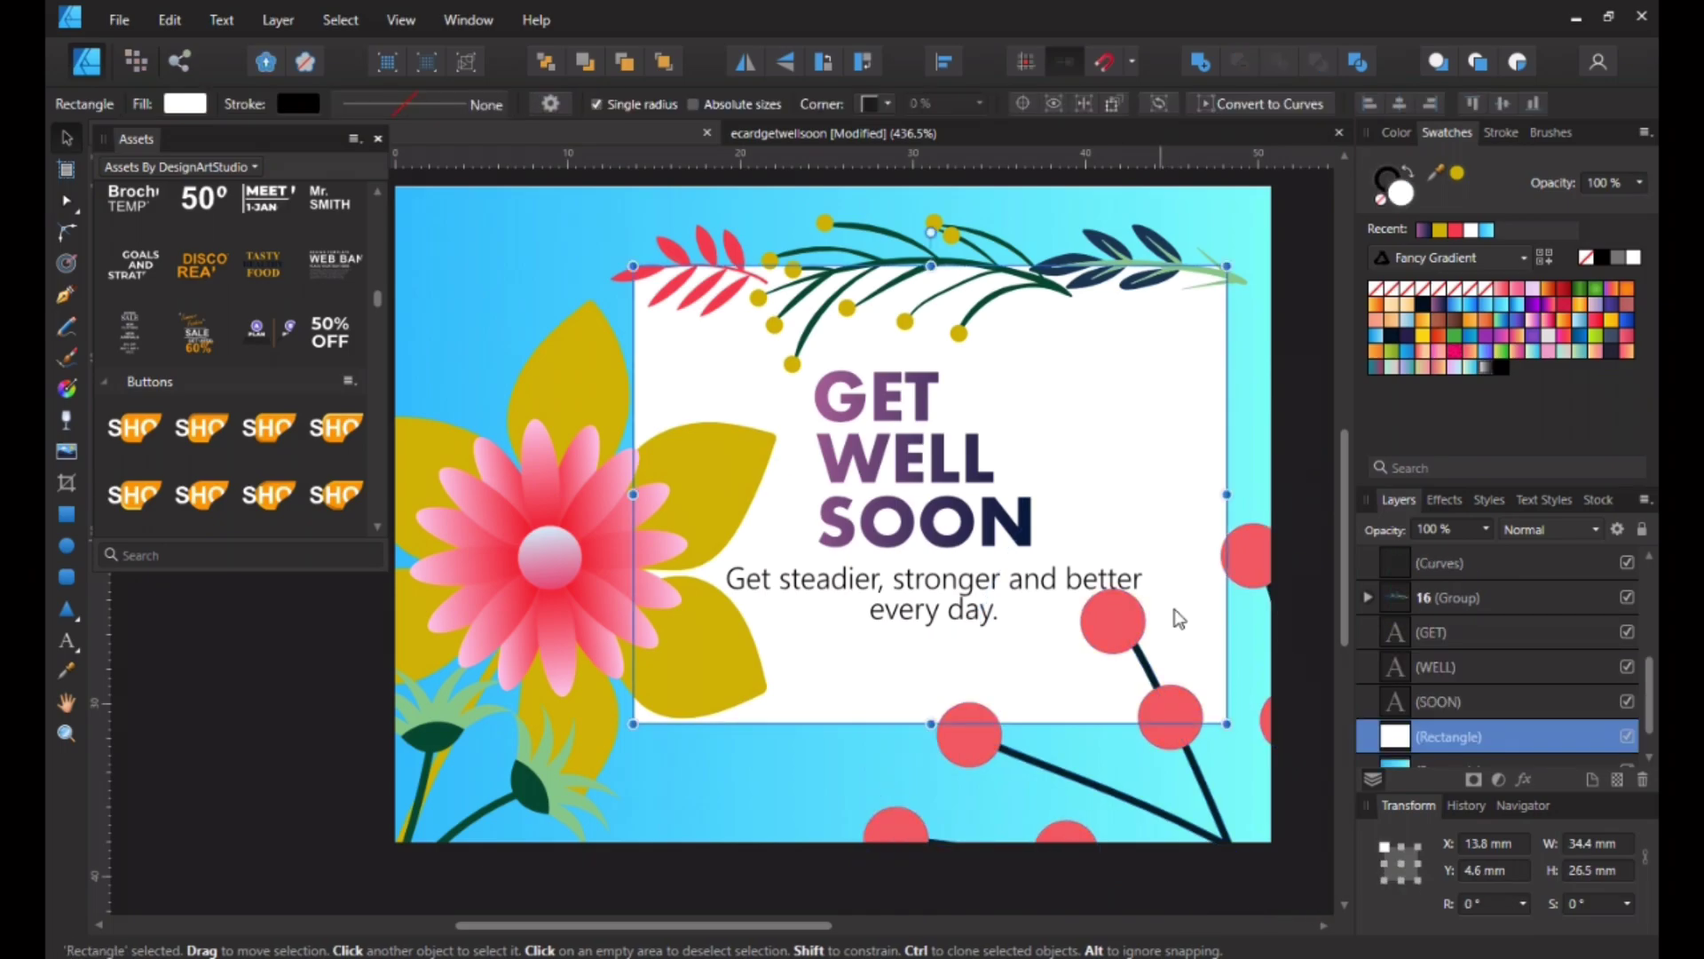
Step: Move the three title lines to about X 24.9 mm, Y 11.3 mm and the message to about X 19.1 mm, Y 23.2 mm
left_click(975, 593)
left_click(946, 494)
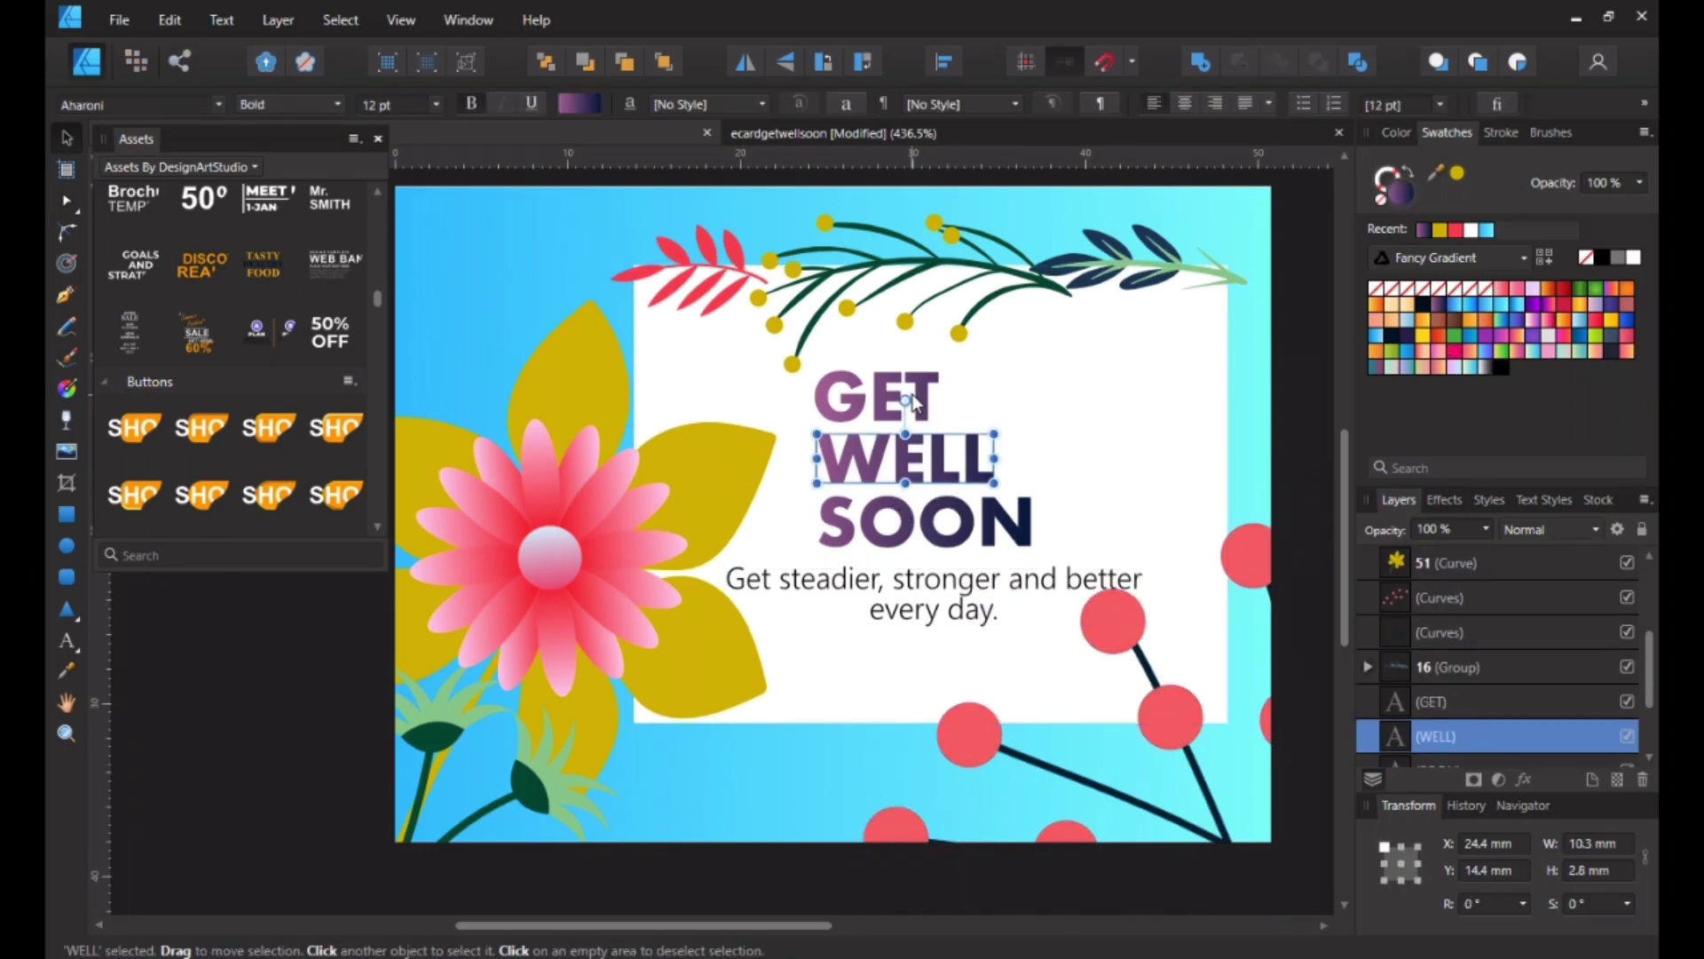
left_click(1463, 698, "shift")
scroll(1463, 697, "down", 2)
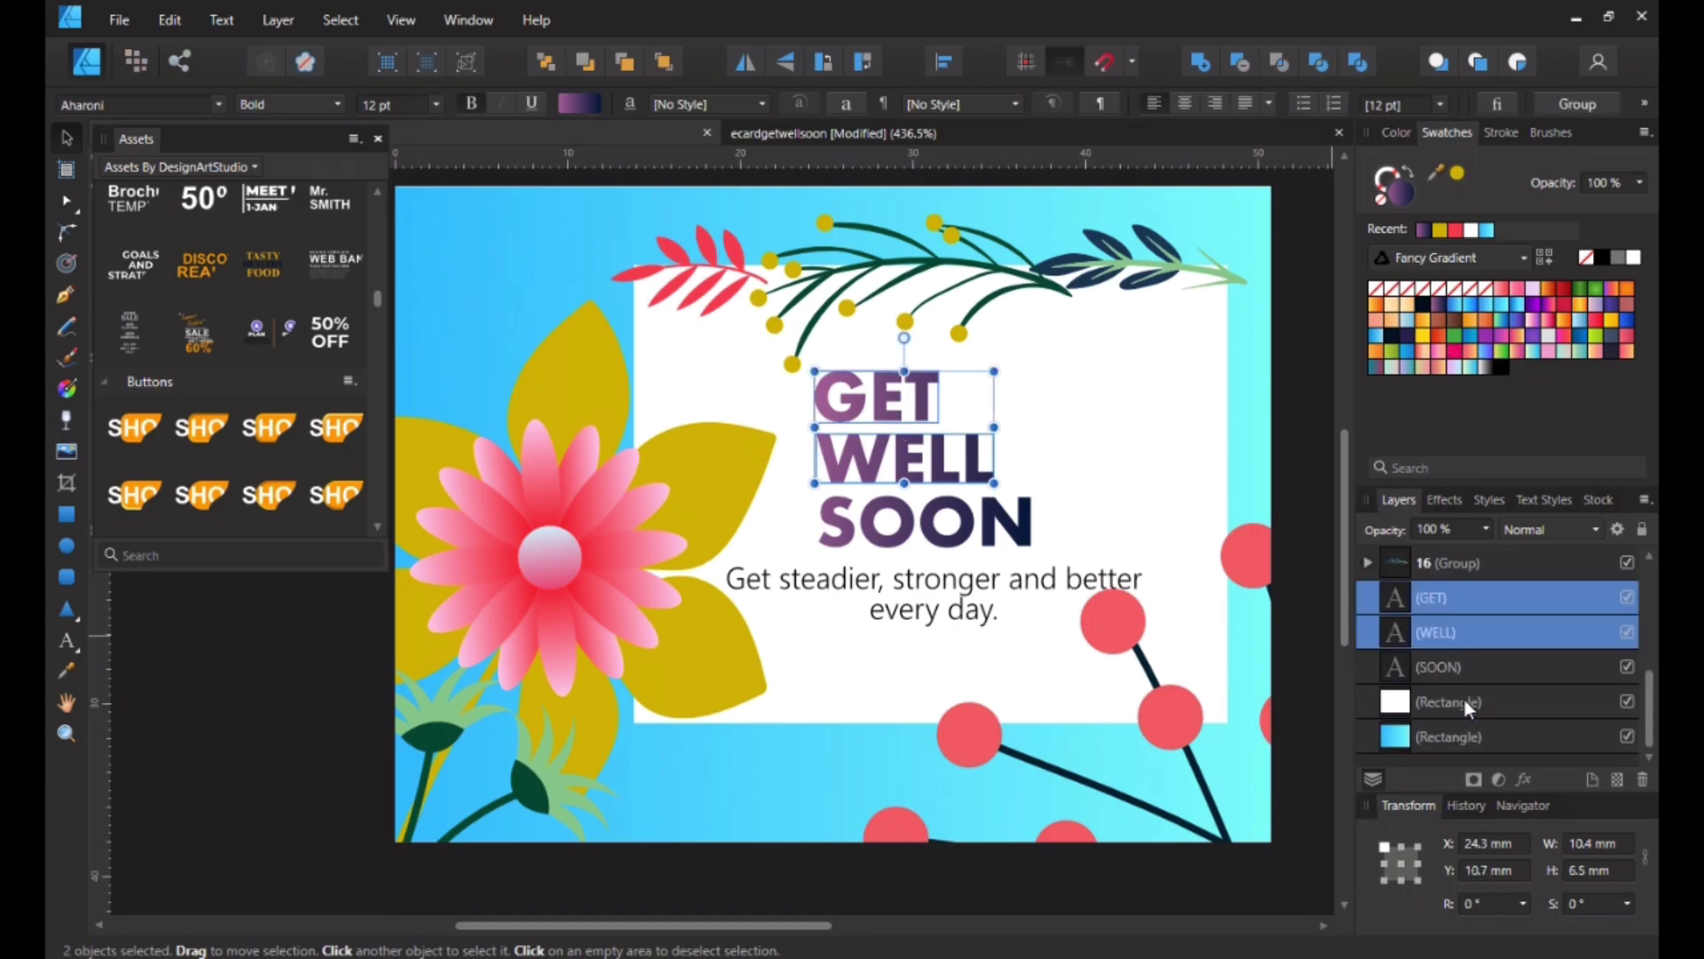
left_click(1449, 666, "shift")
left_click_drag(864, 462, 875, 472)
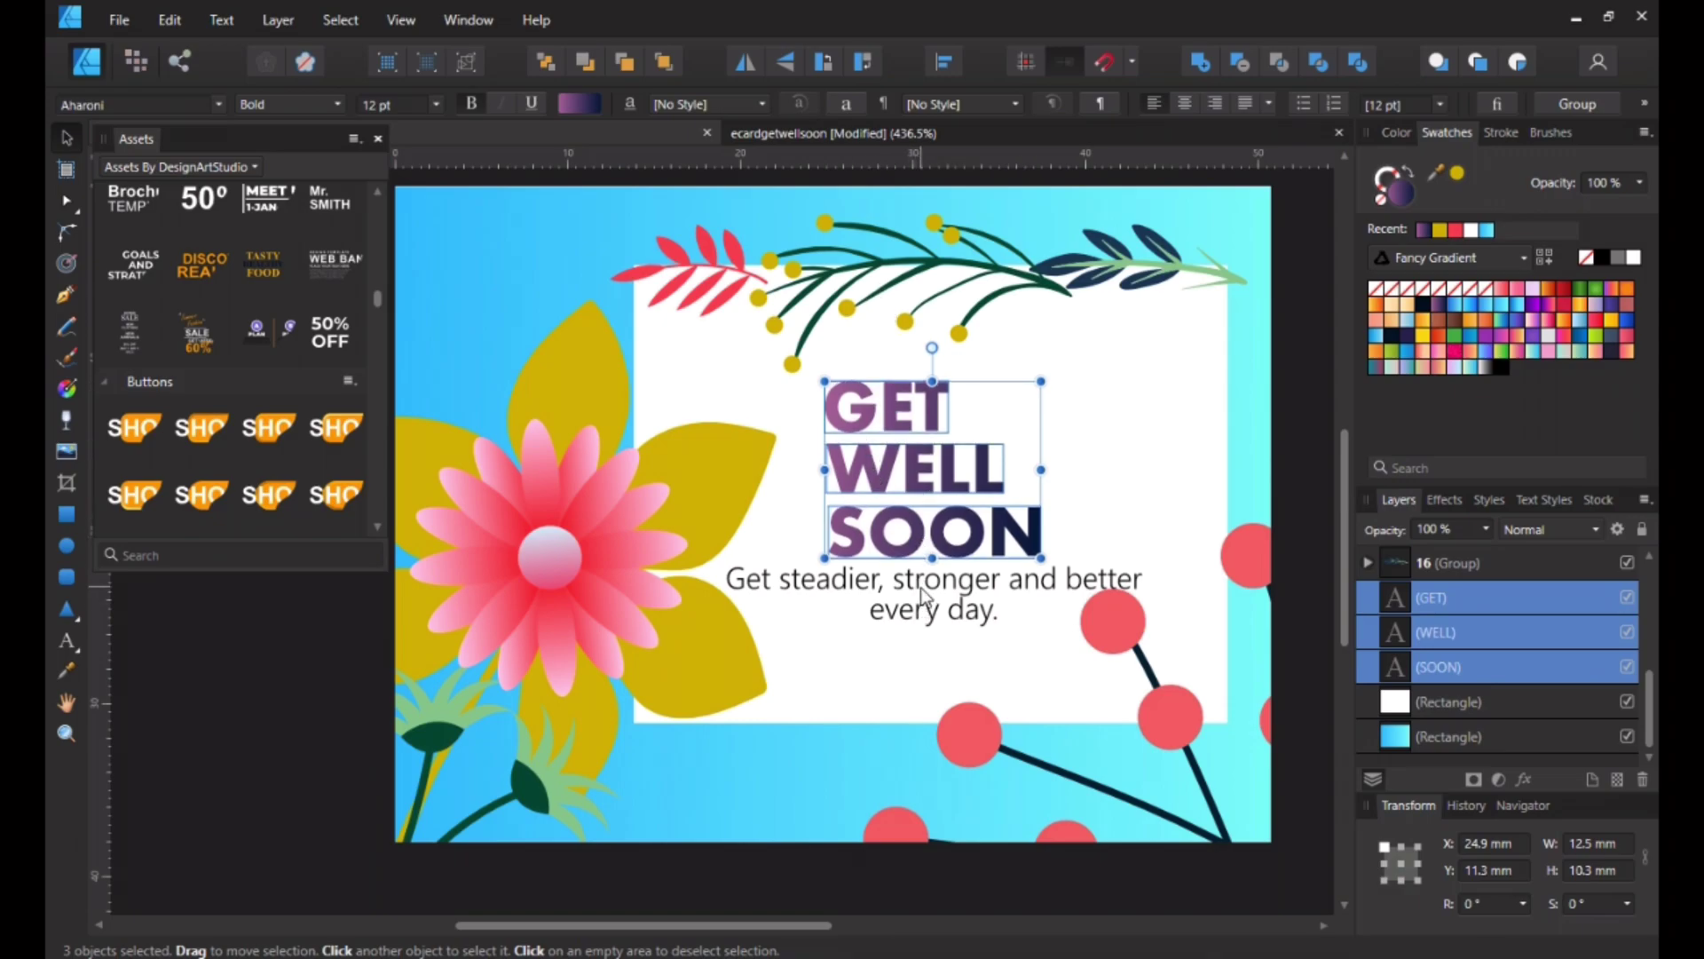
left_click_drag(922, 591, 918, 608)
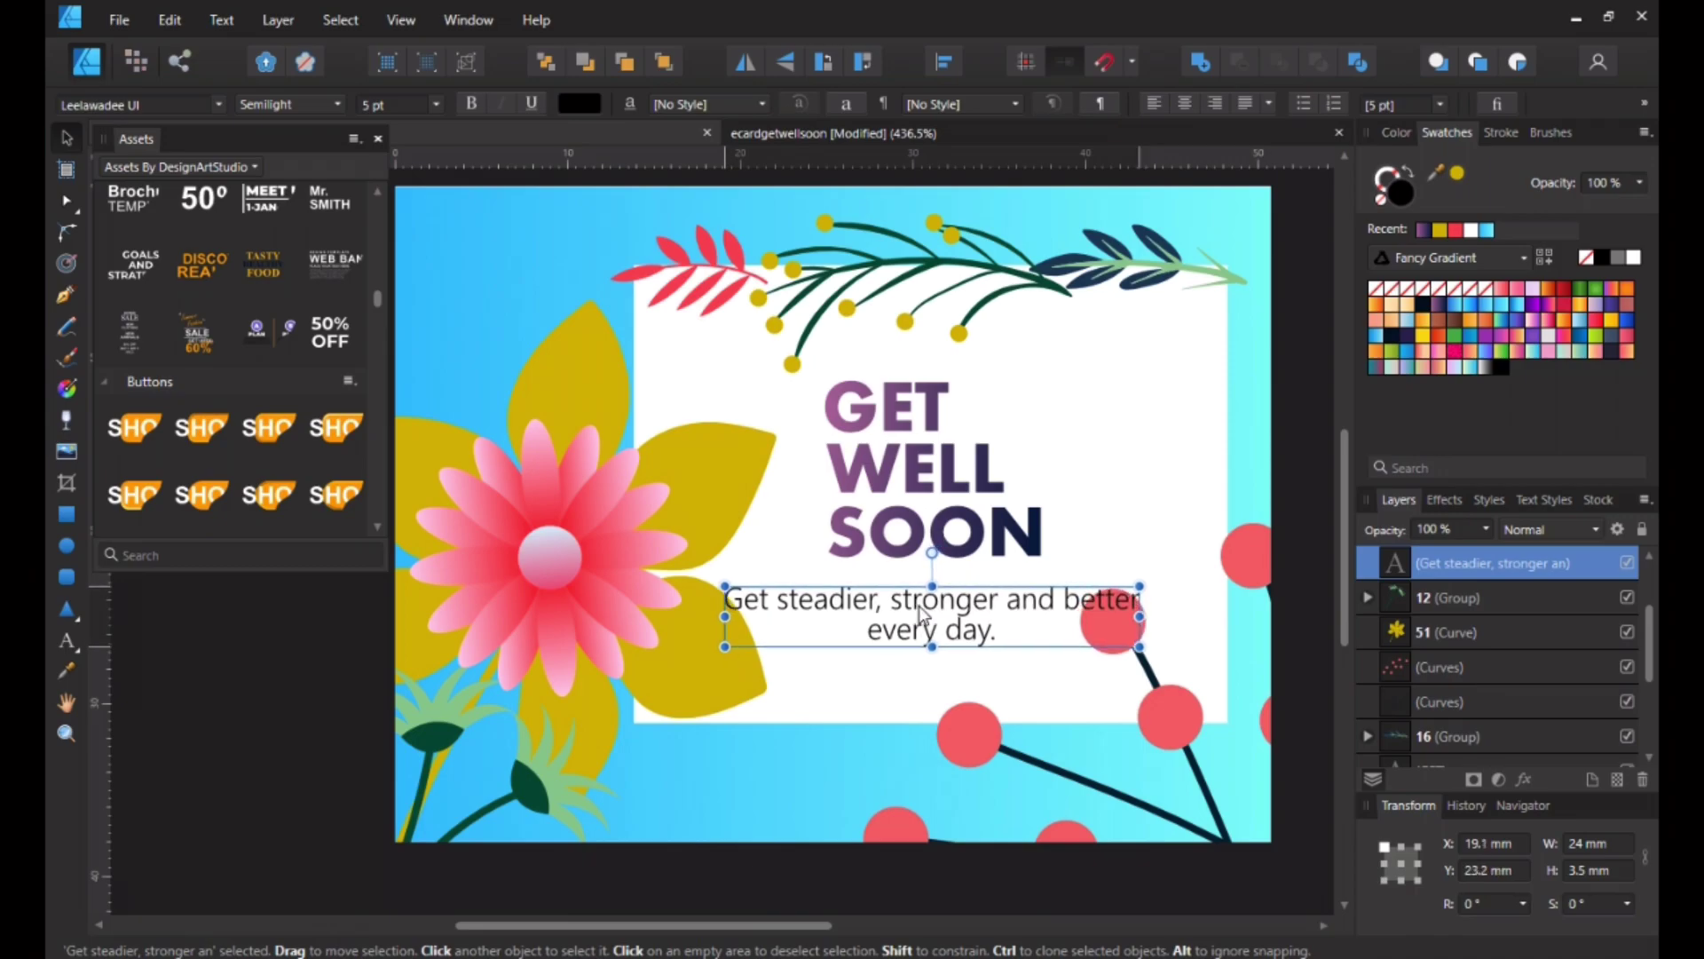
Step: Move the GET, WELL and SOON lines together slightly lower, directly above the message
left_click(948, 475)
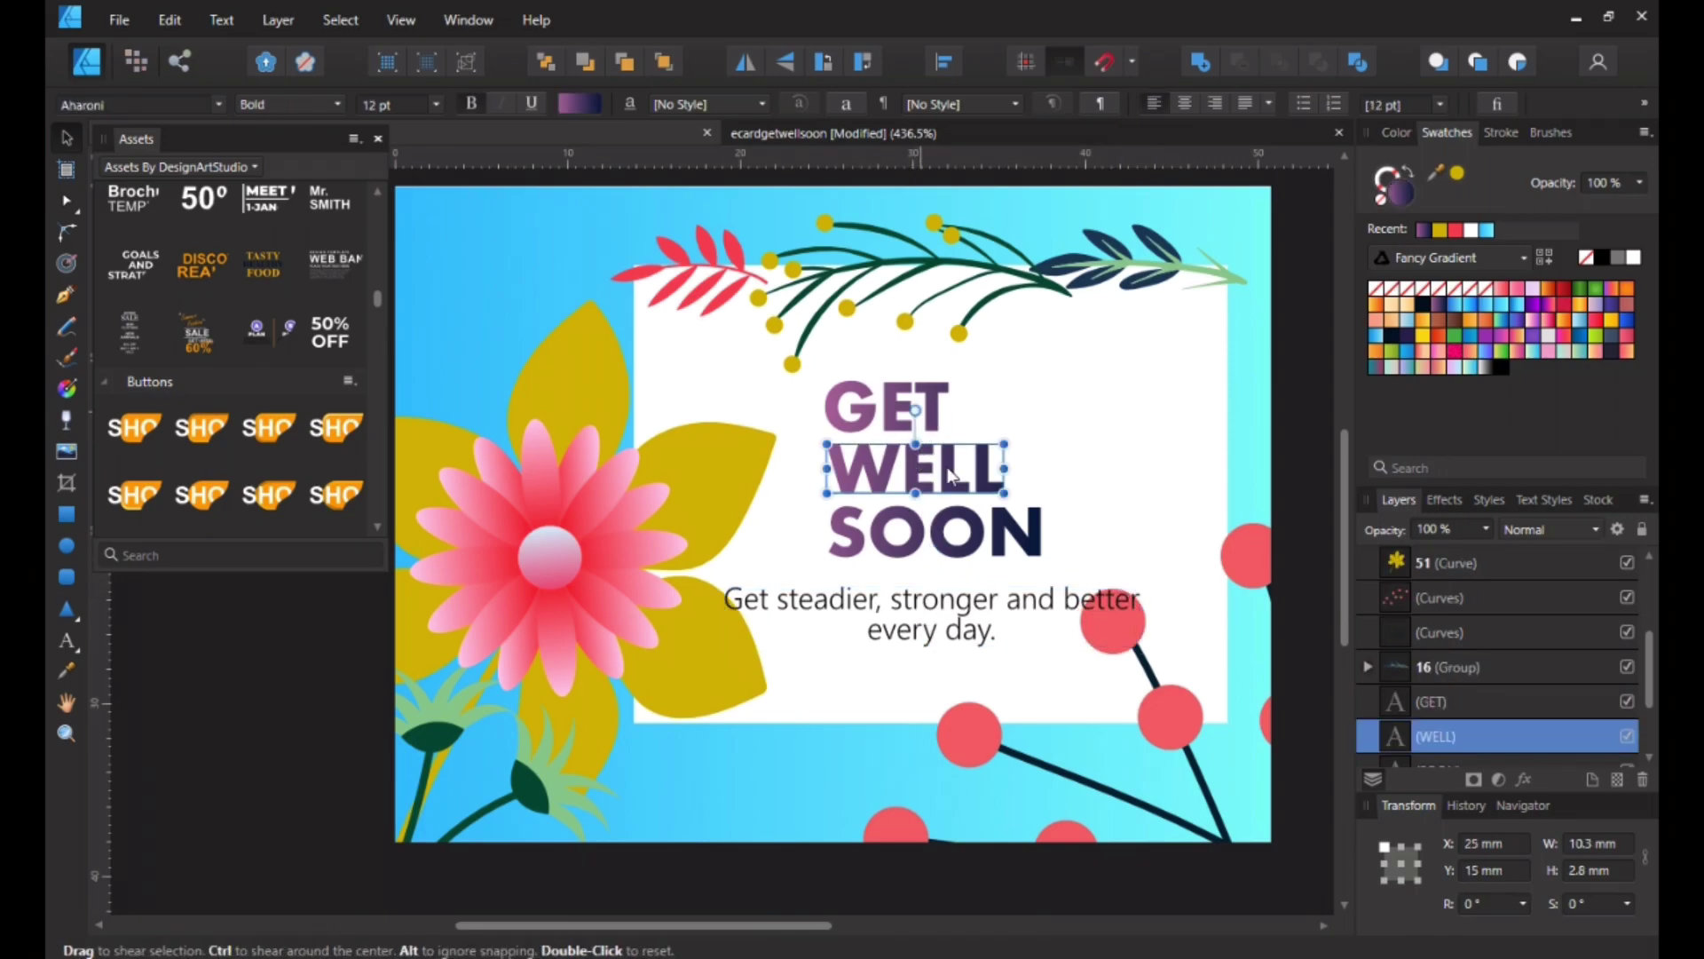
left_click(1486, 699, "shift")
scroll(1486, 695, "down", 3)
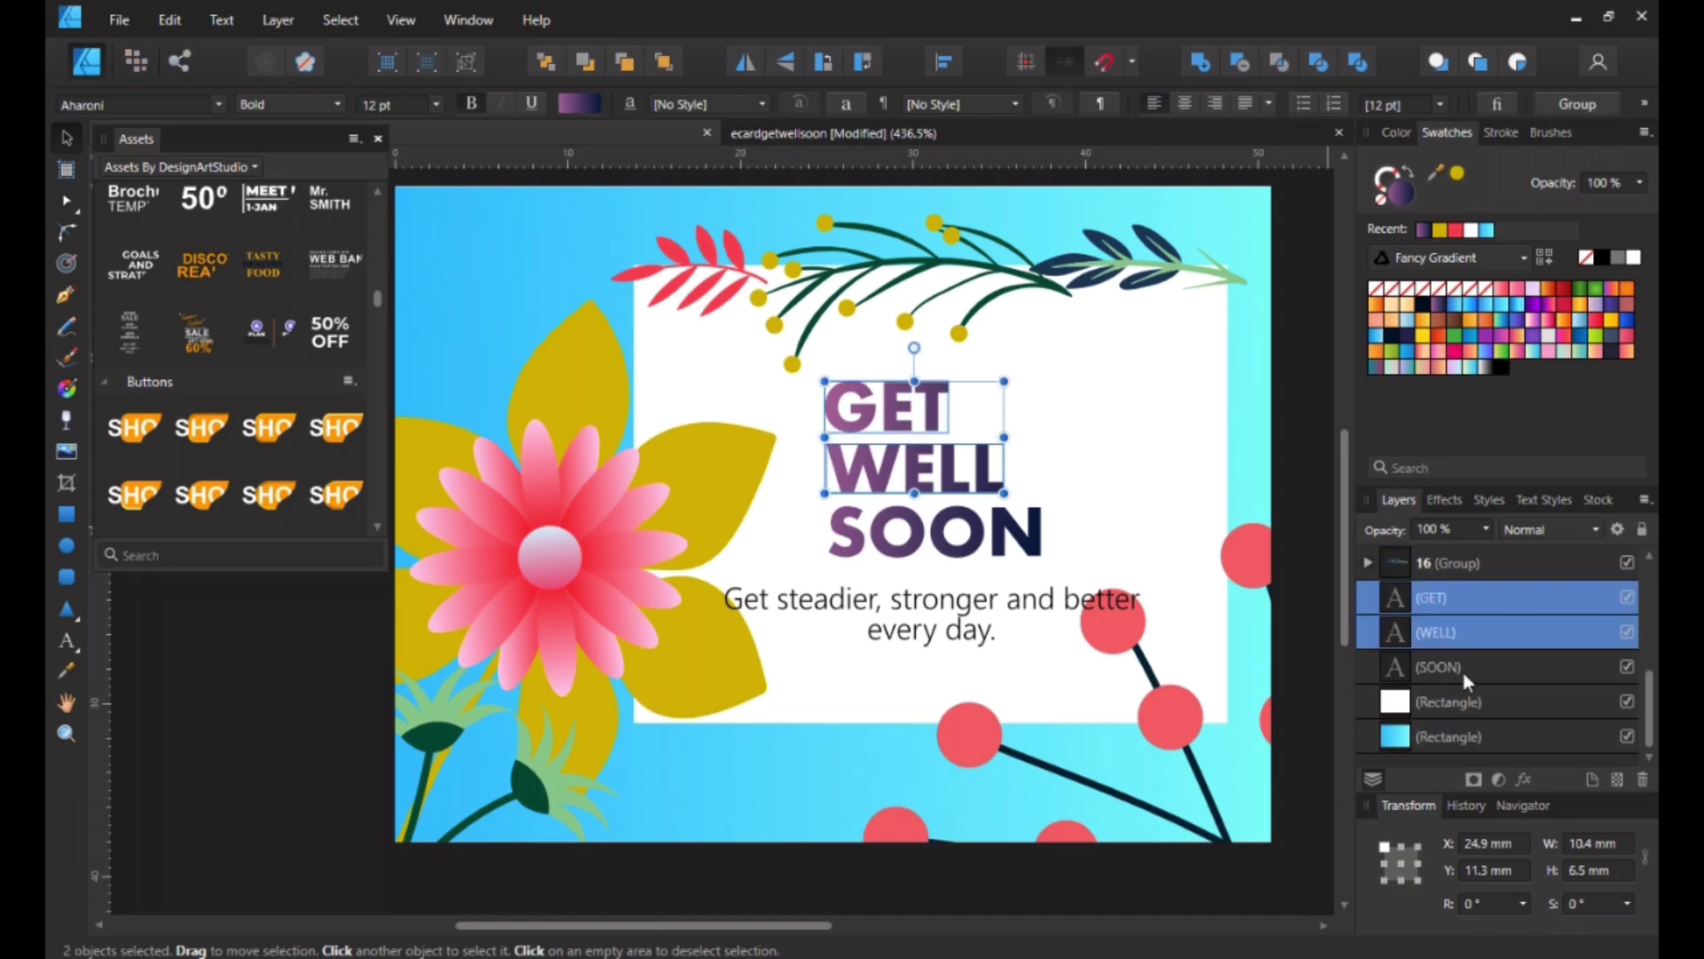
left_click(1473, 673, "shift")
left_click_drag(892, 470, 884, 487)
left_click(786, 515)
Step: Add the recipient's first name as artistic text above GET
left_click(66, 641)
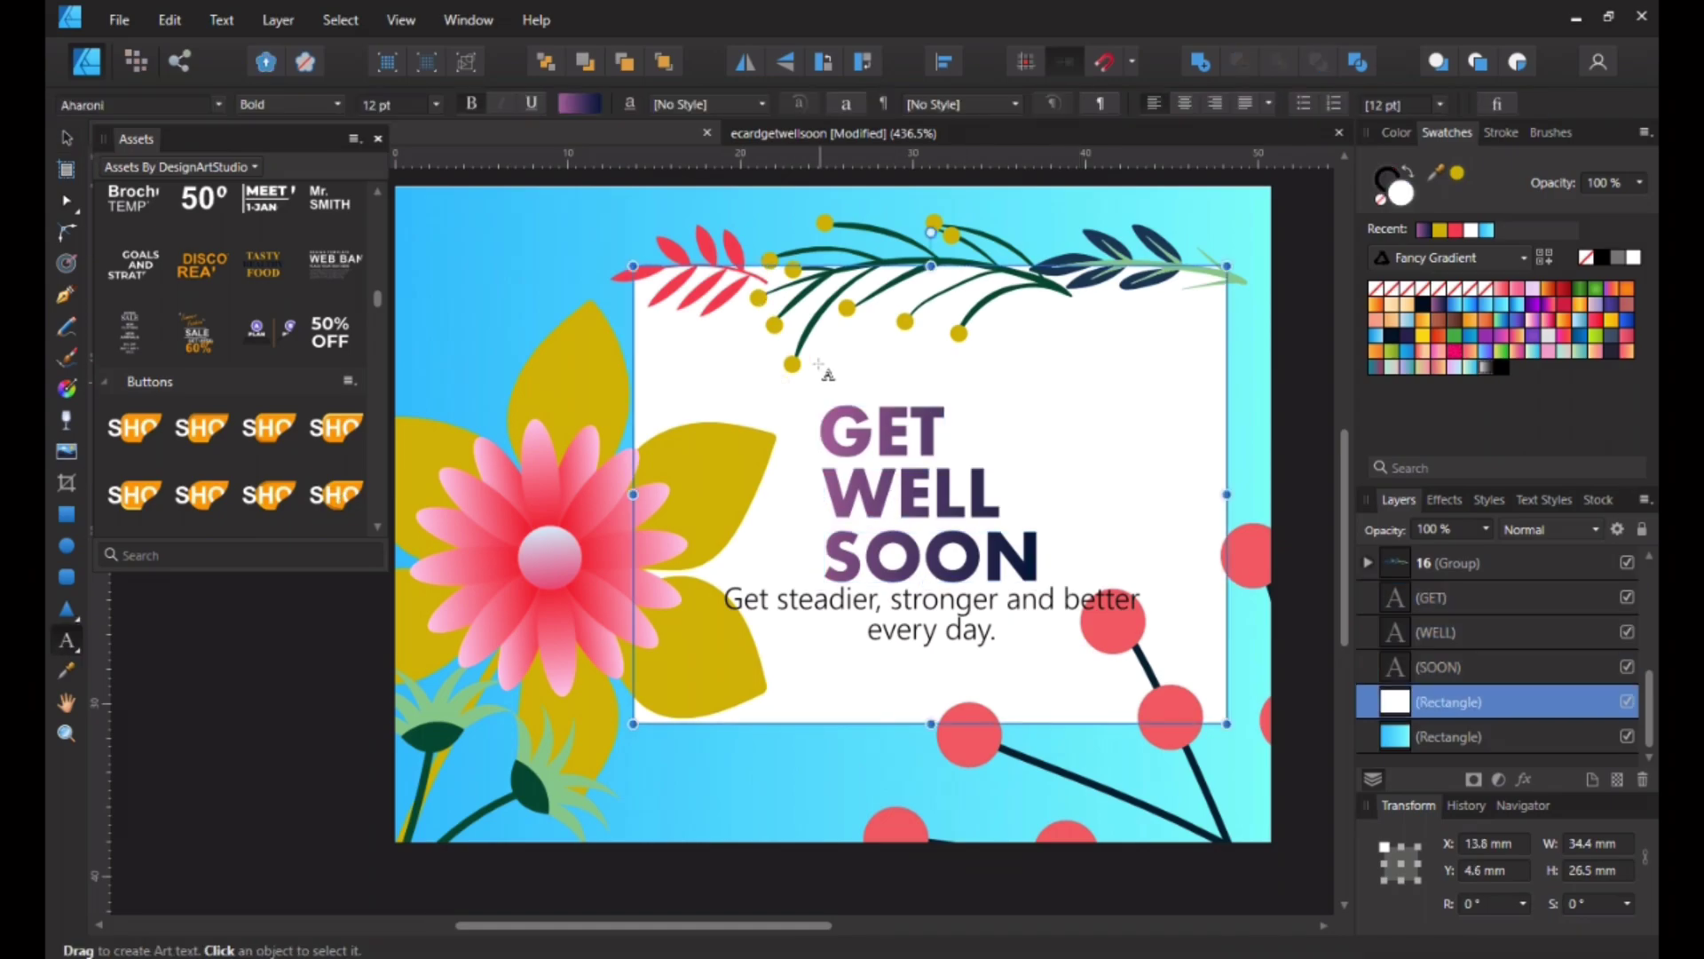
left_click(847, 380)
type("Joseph")
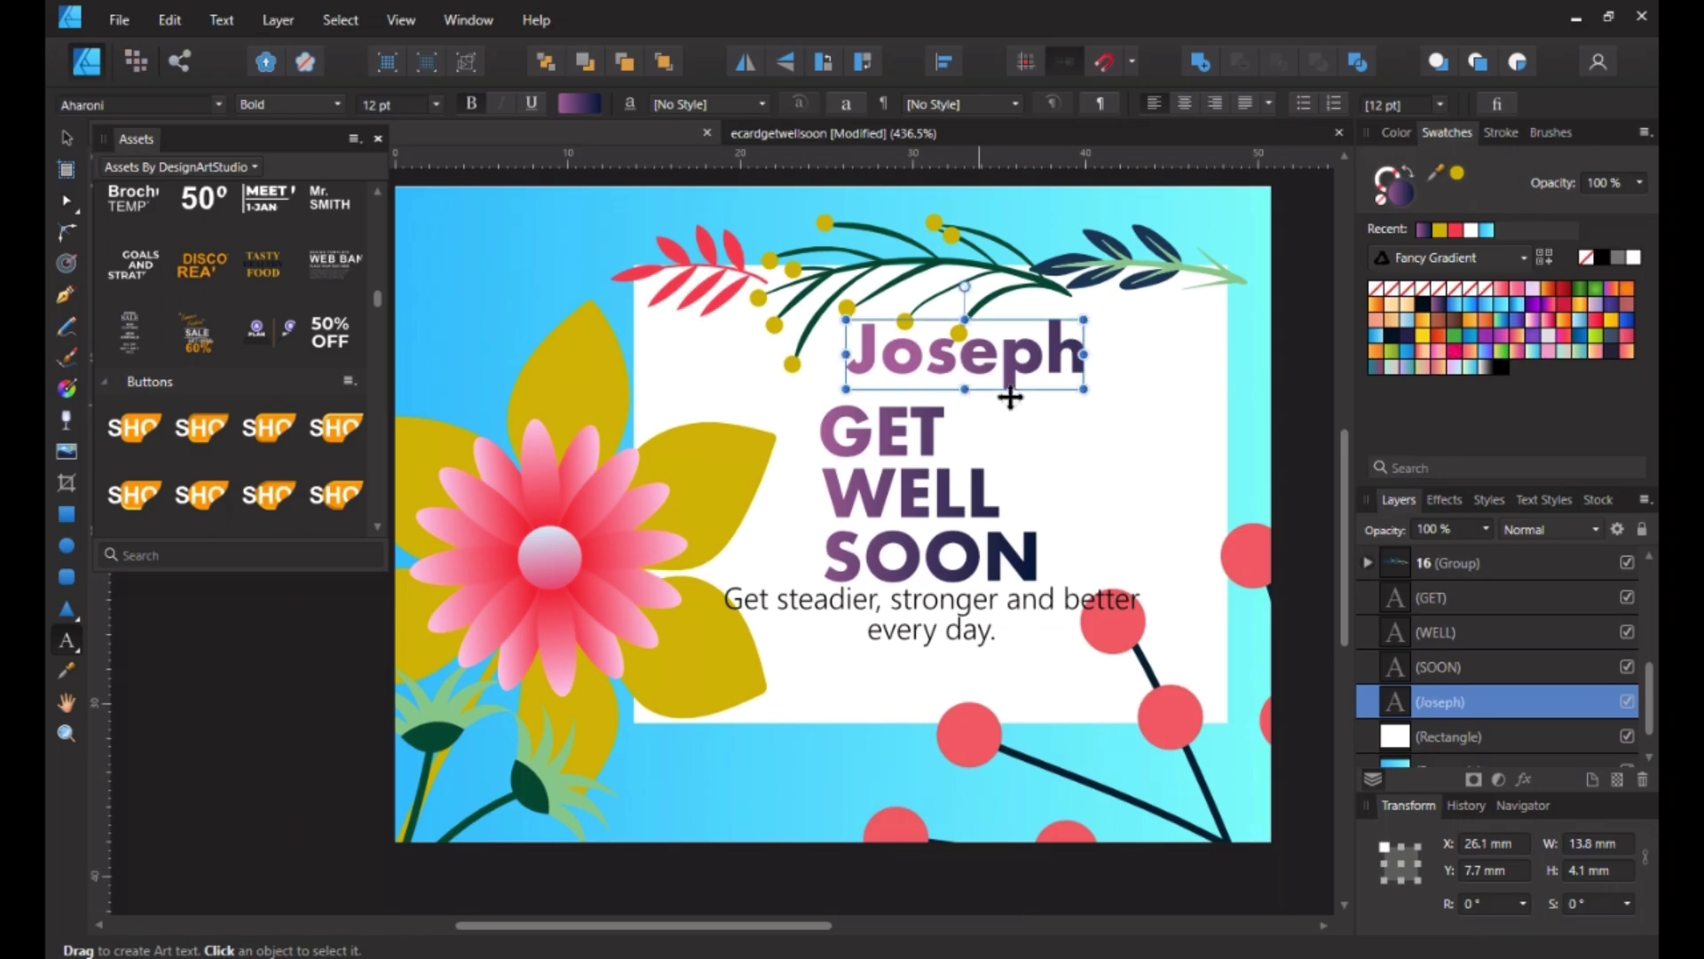
Step: Set the font of the recipient's name to Edwardian Script ITC
double_click(899, 356)
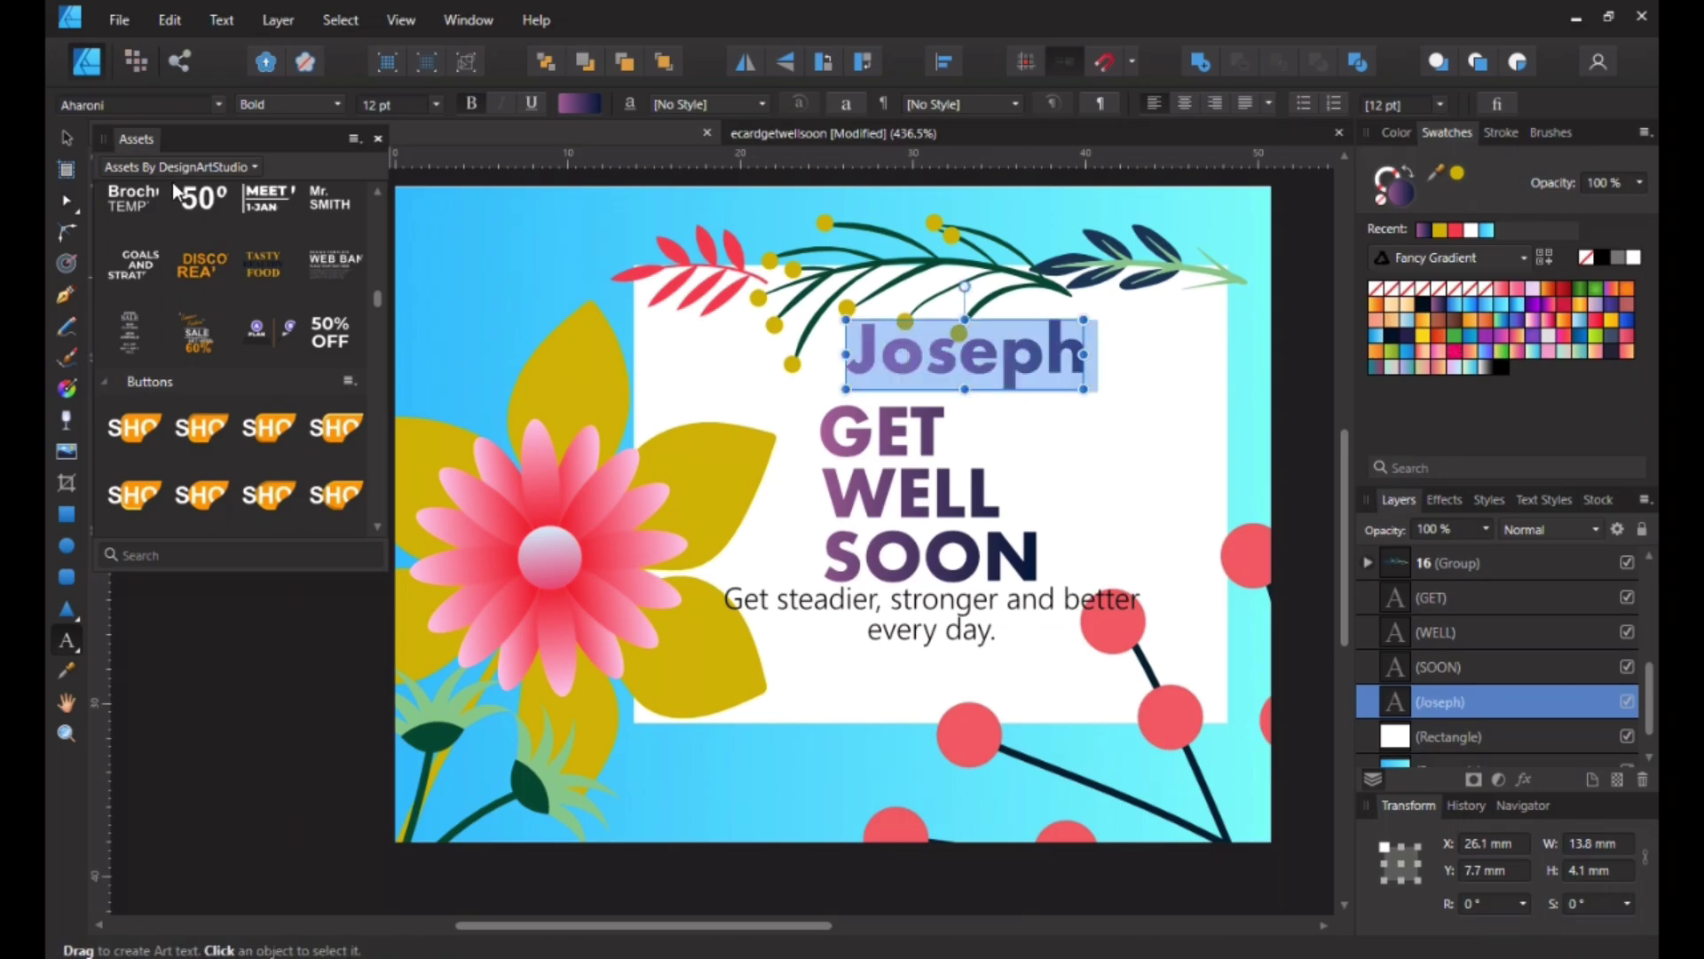
left_click(218, 104)
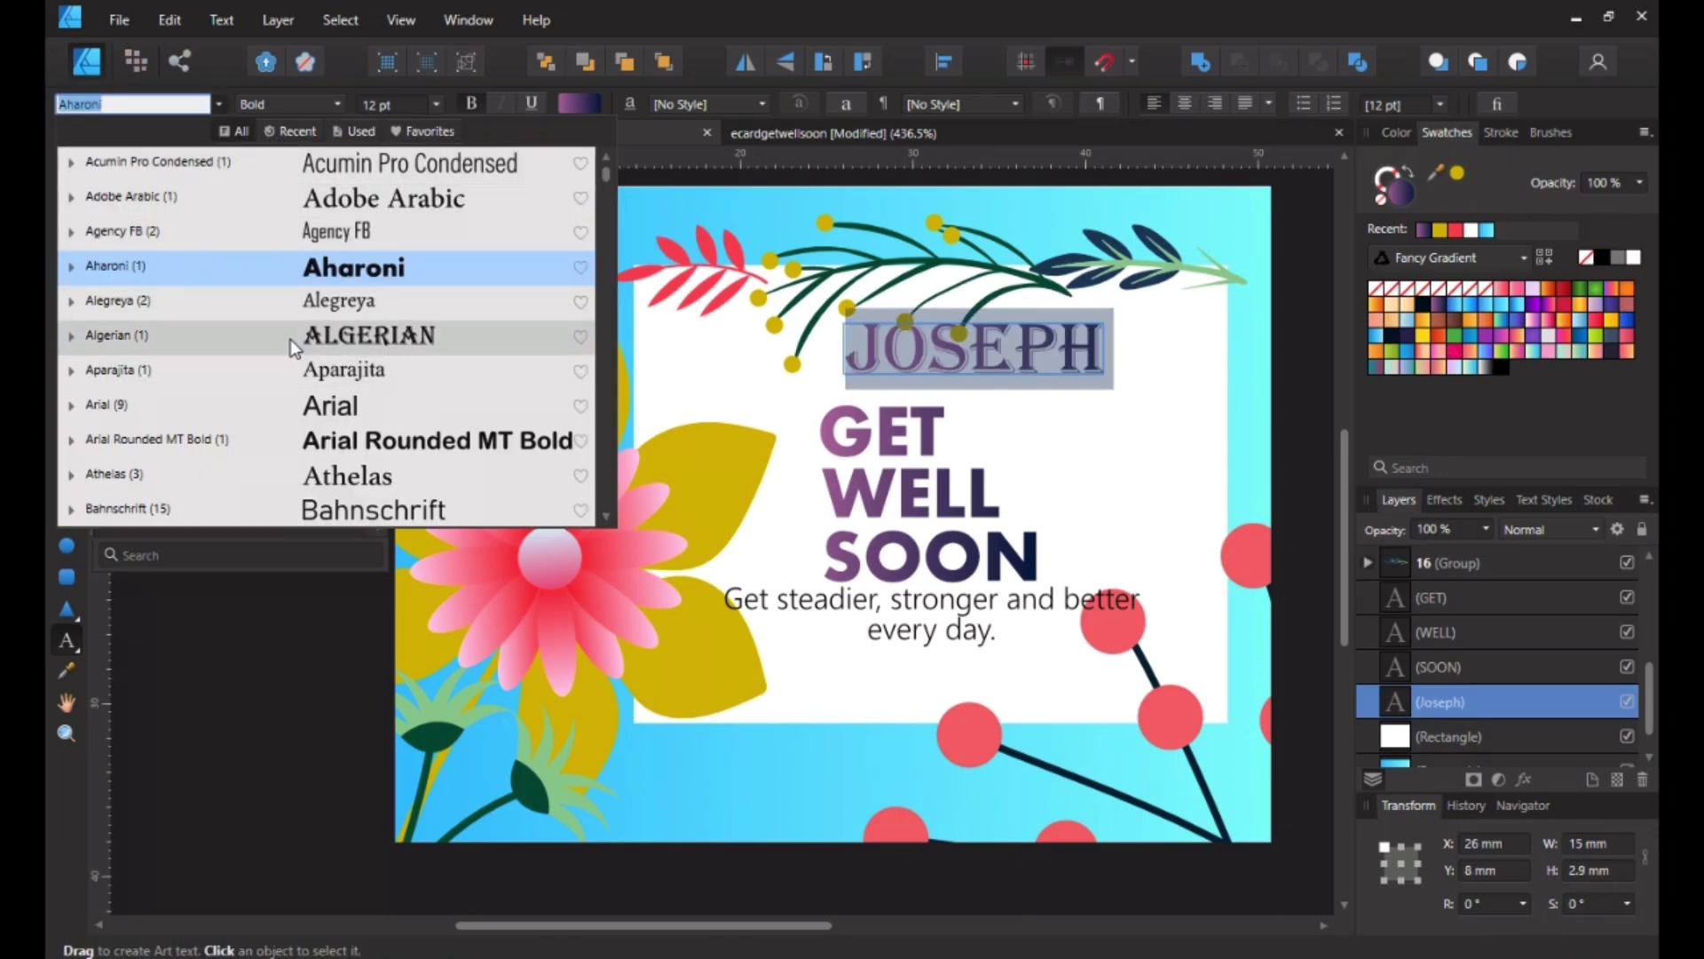
scroll(294, 339, "down", 7)
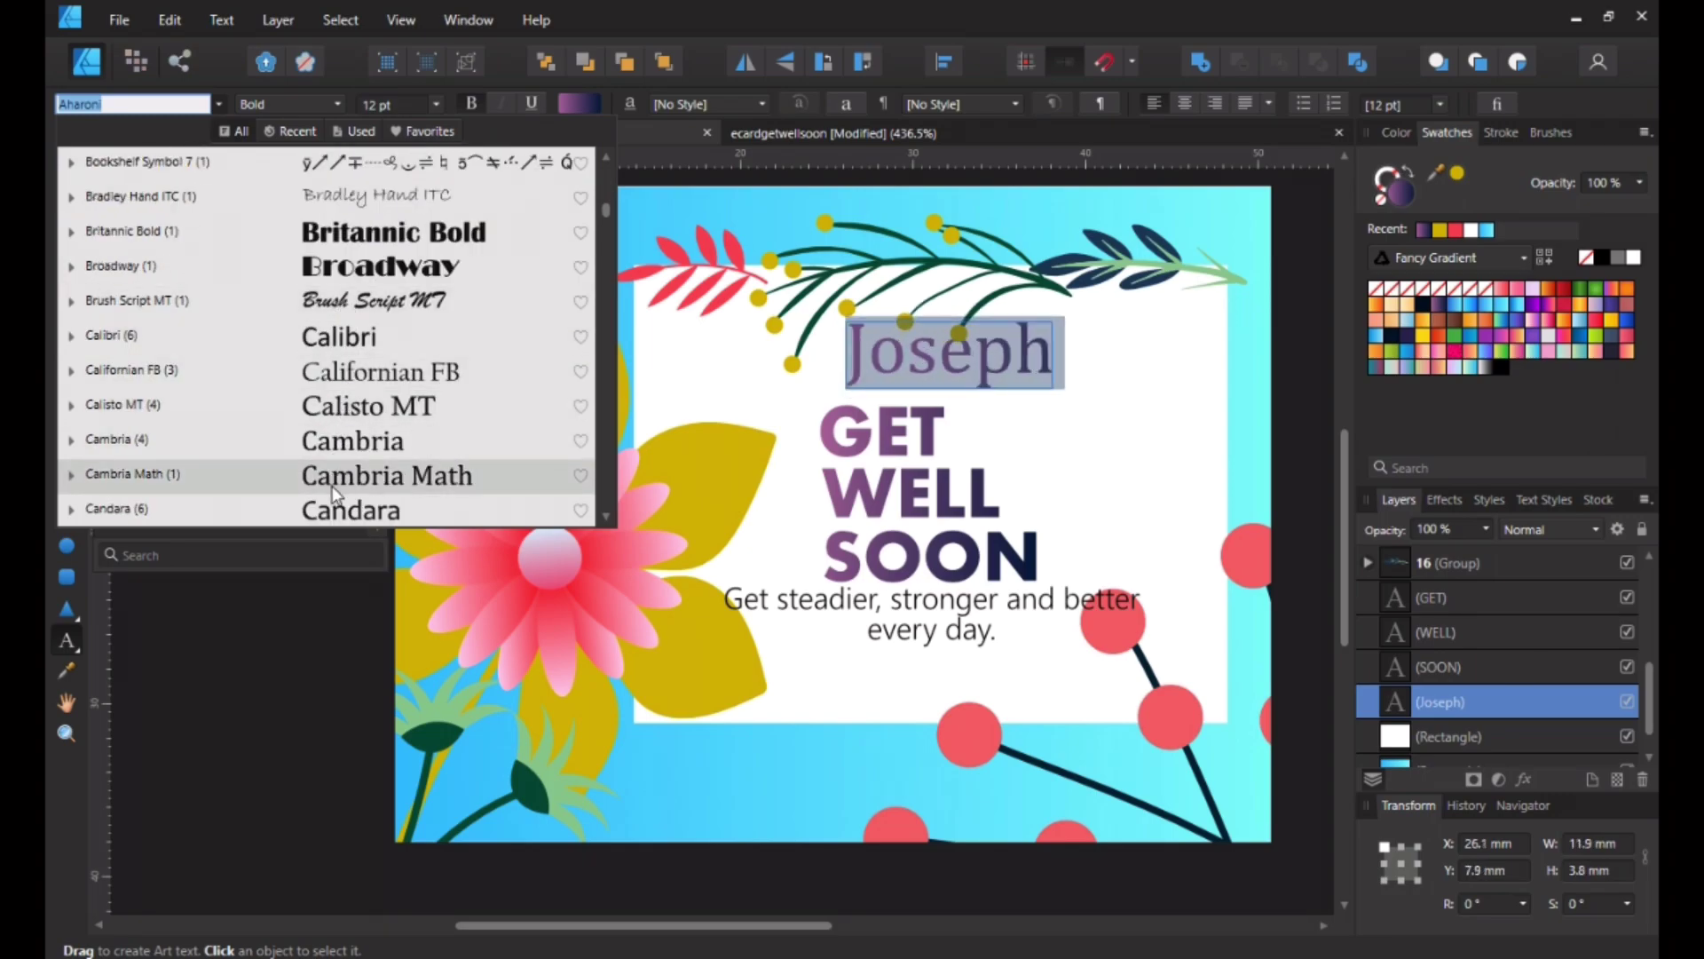
scroll(334, 487, "down", 3)
scroll(337, 485, "down", 4)
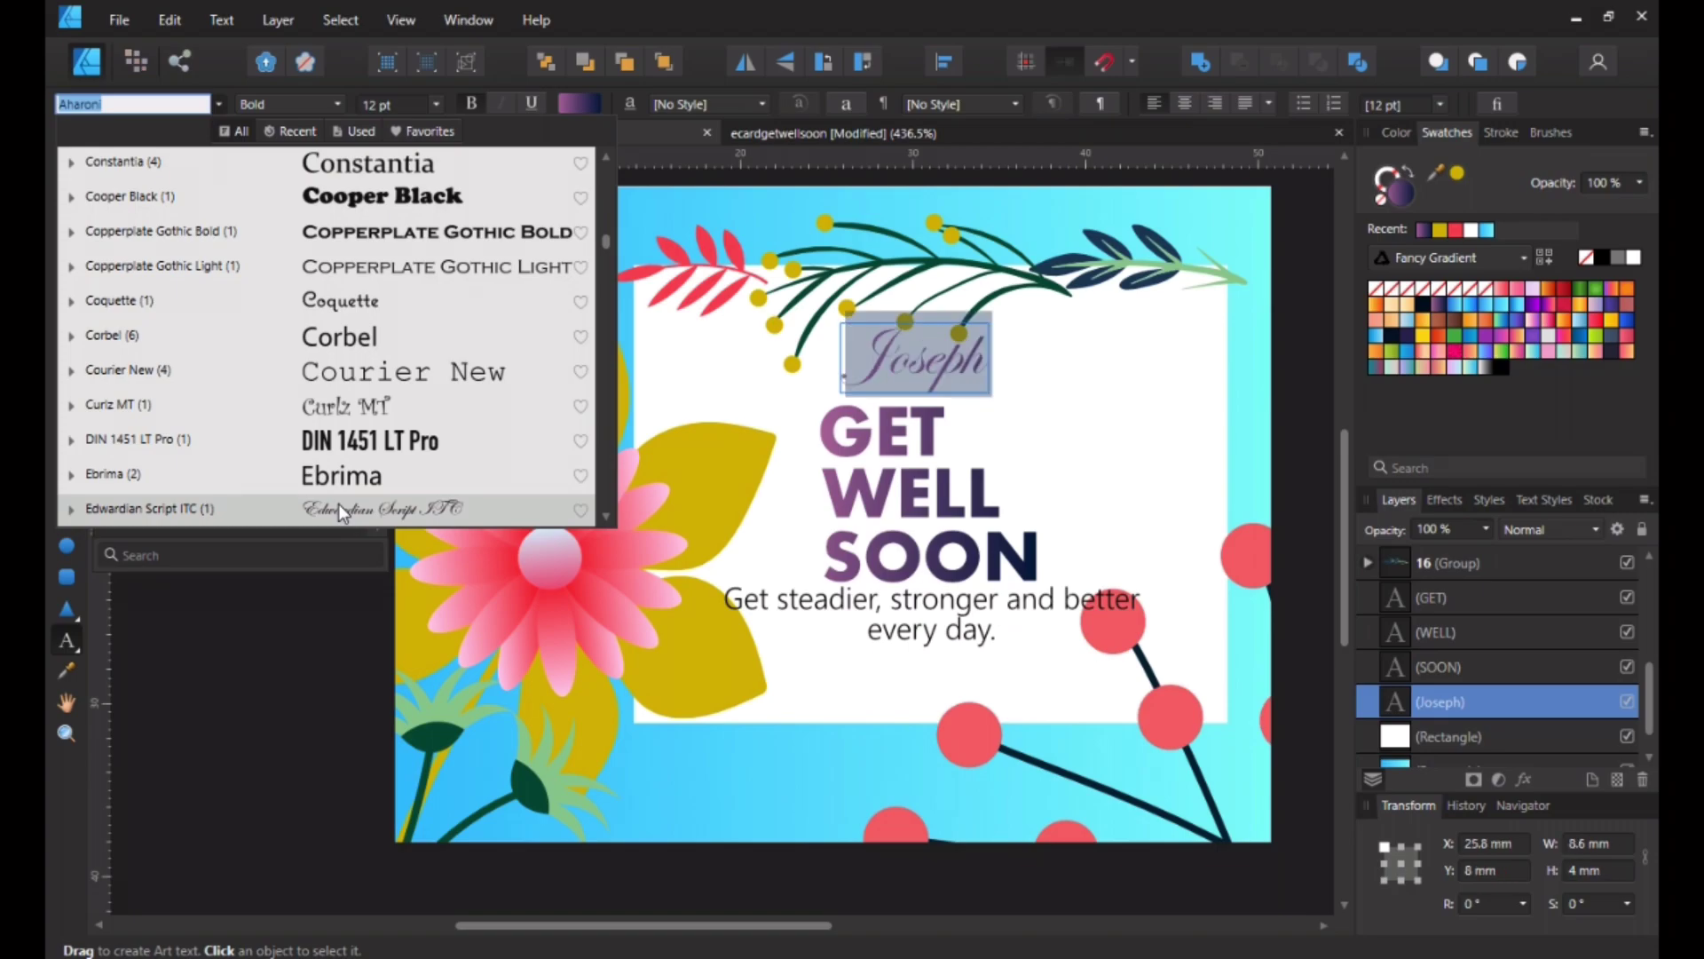
left_click(338, 503)
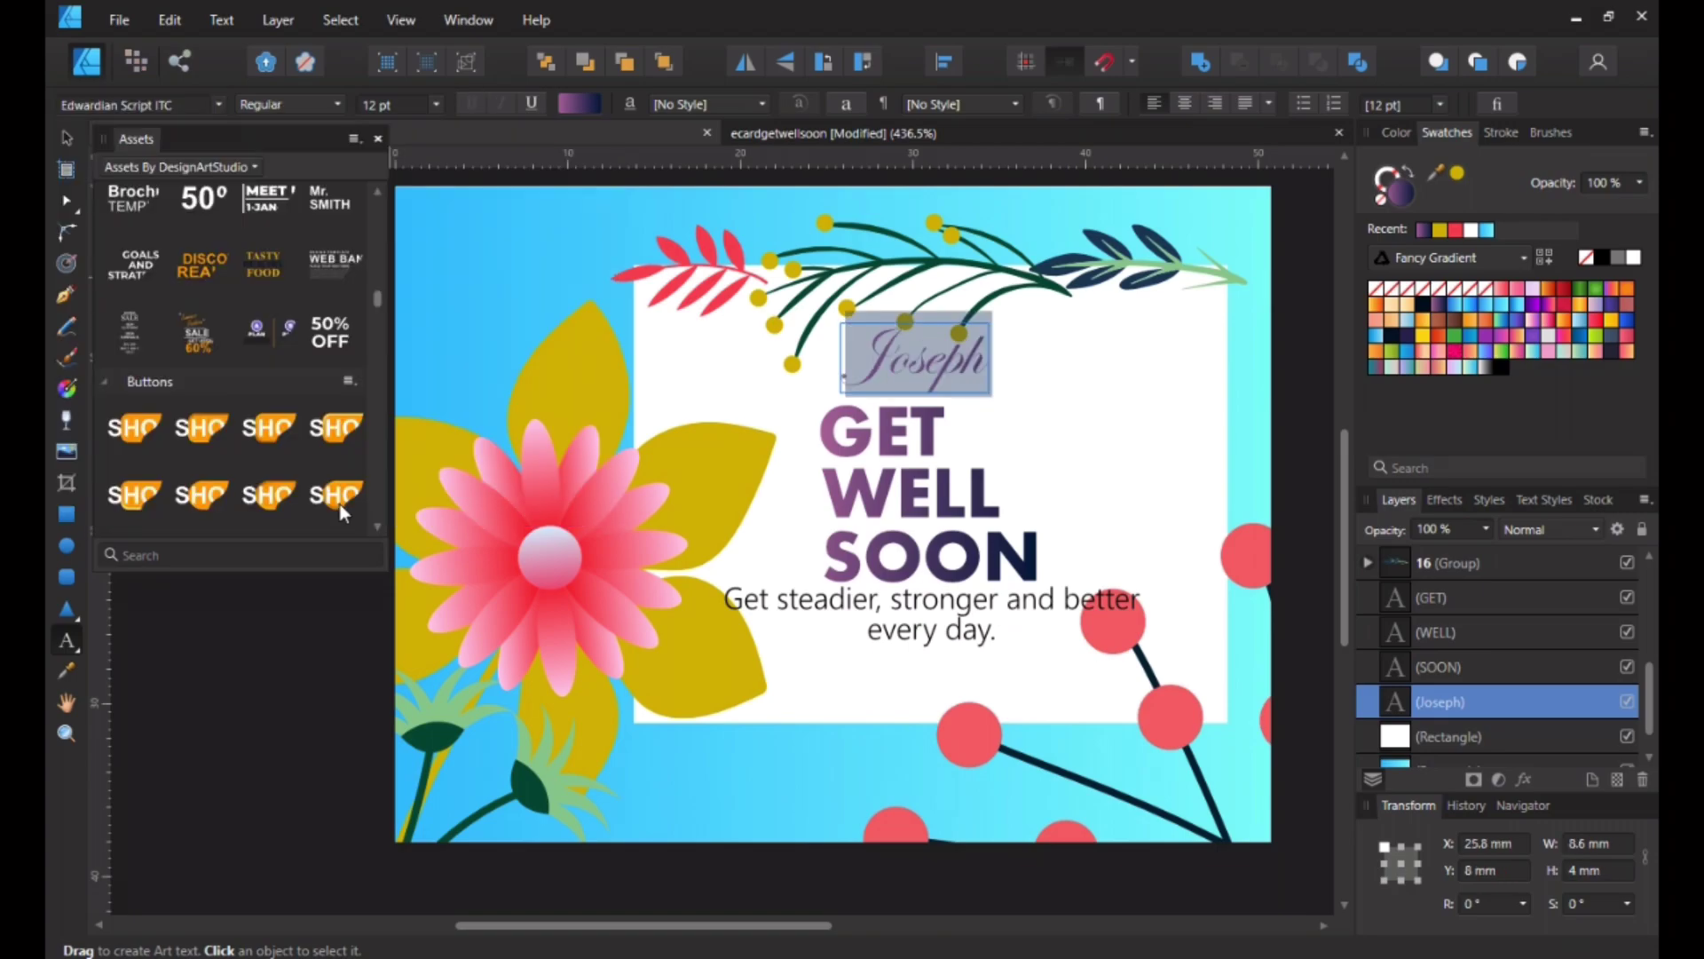
Step: Fill the recipient's name with the recently used red swatch
left_click(591, 105)
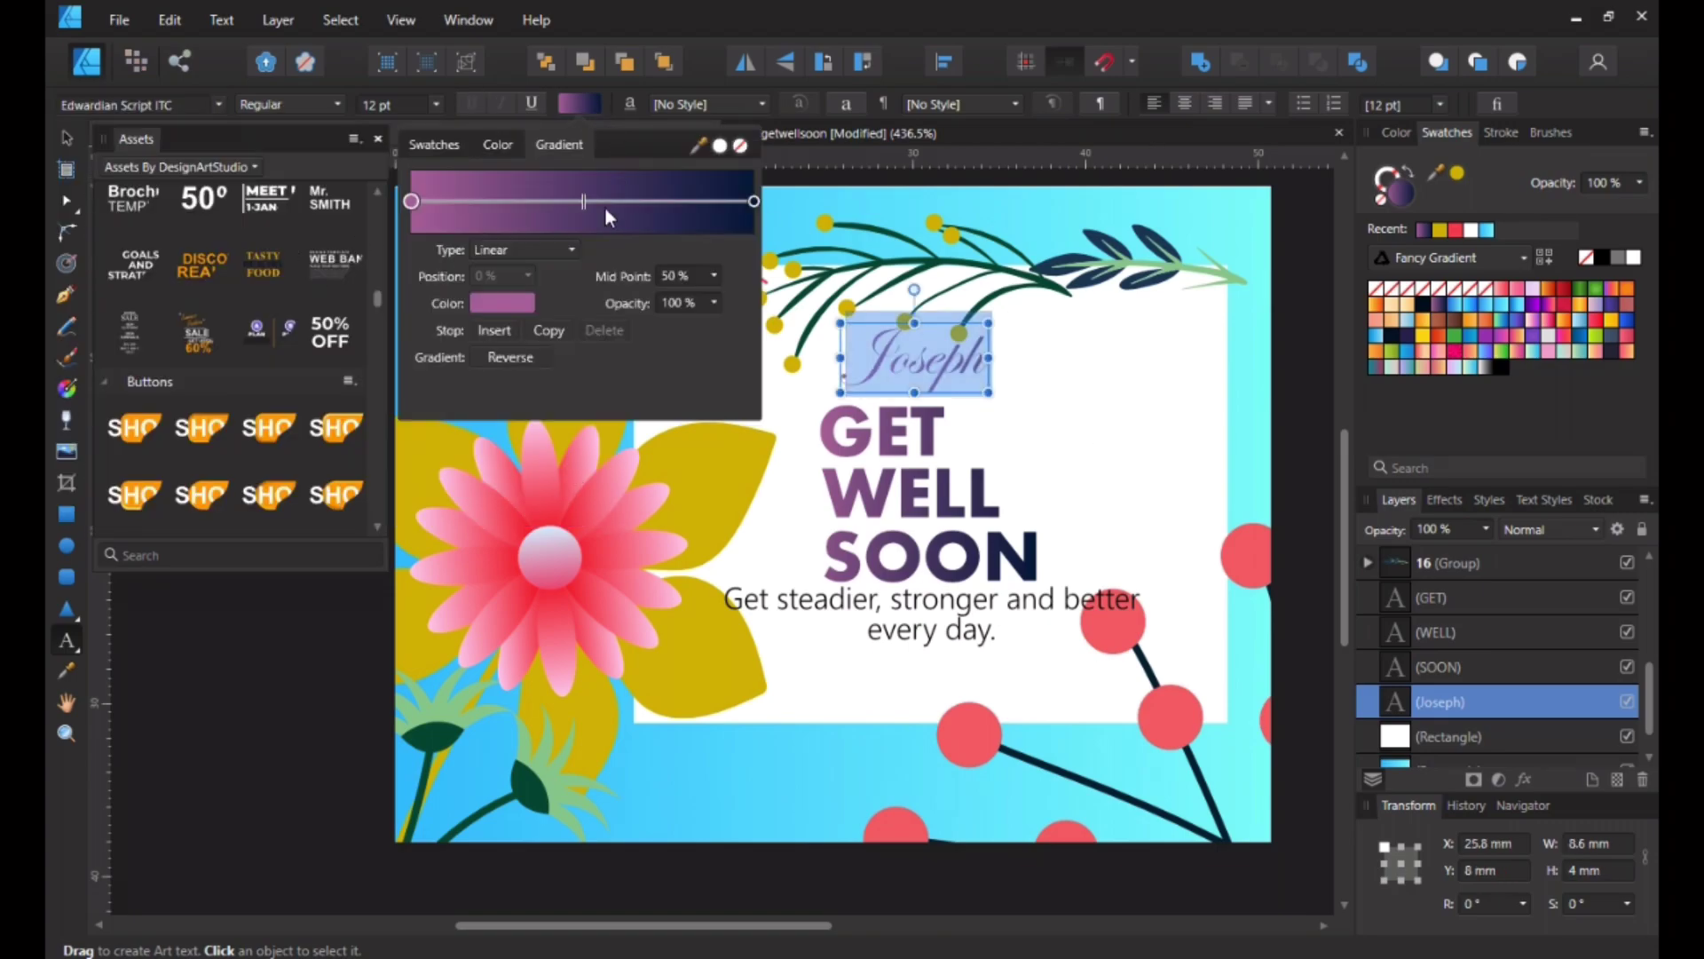
left_click(440, 147)
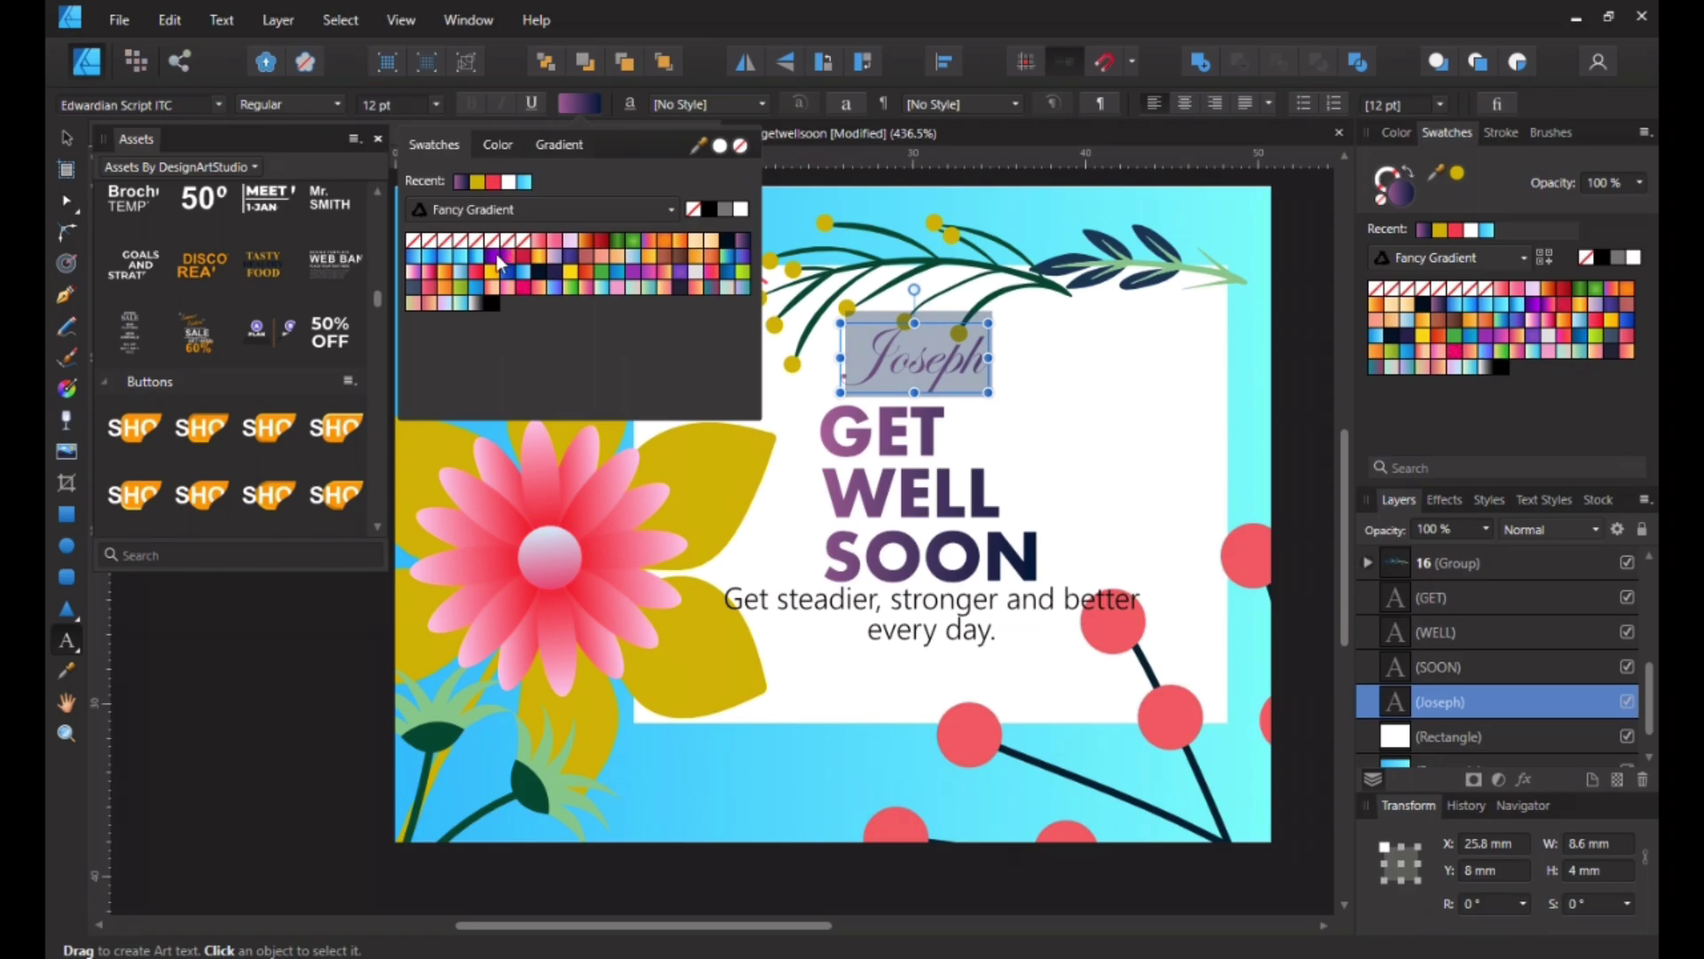
left_click(524, 181)
left_click(508, 180)
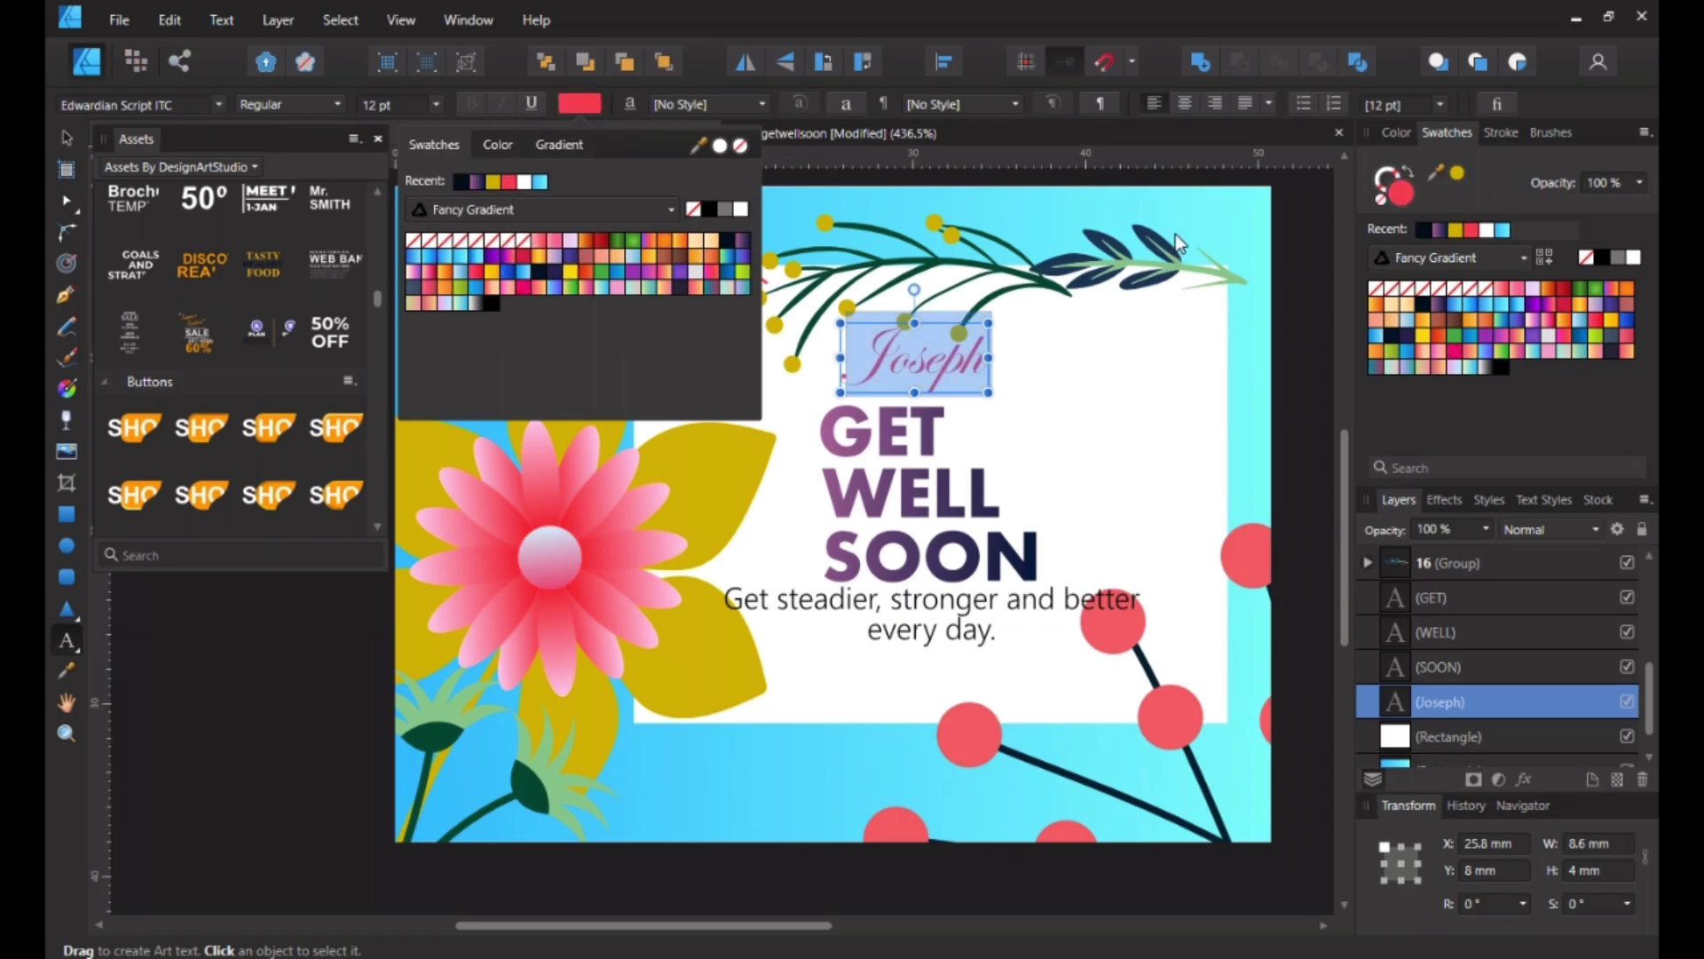
Step: Move the recipient's name to sit directly above GET, clear of the floral branch
left_click(66, 137)
left_click_drag(929, 366, 892, 371)
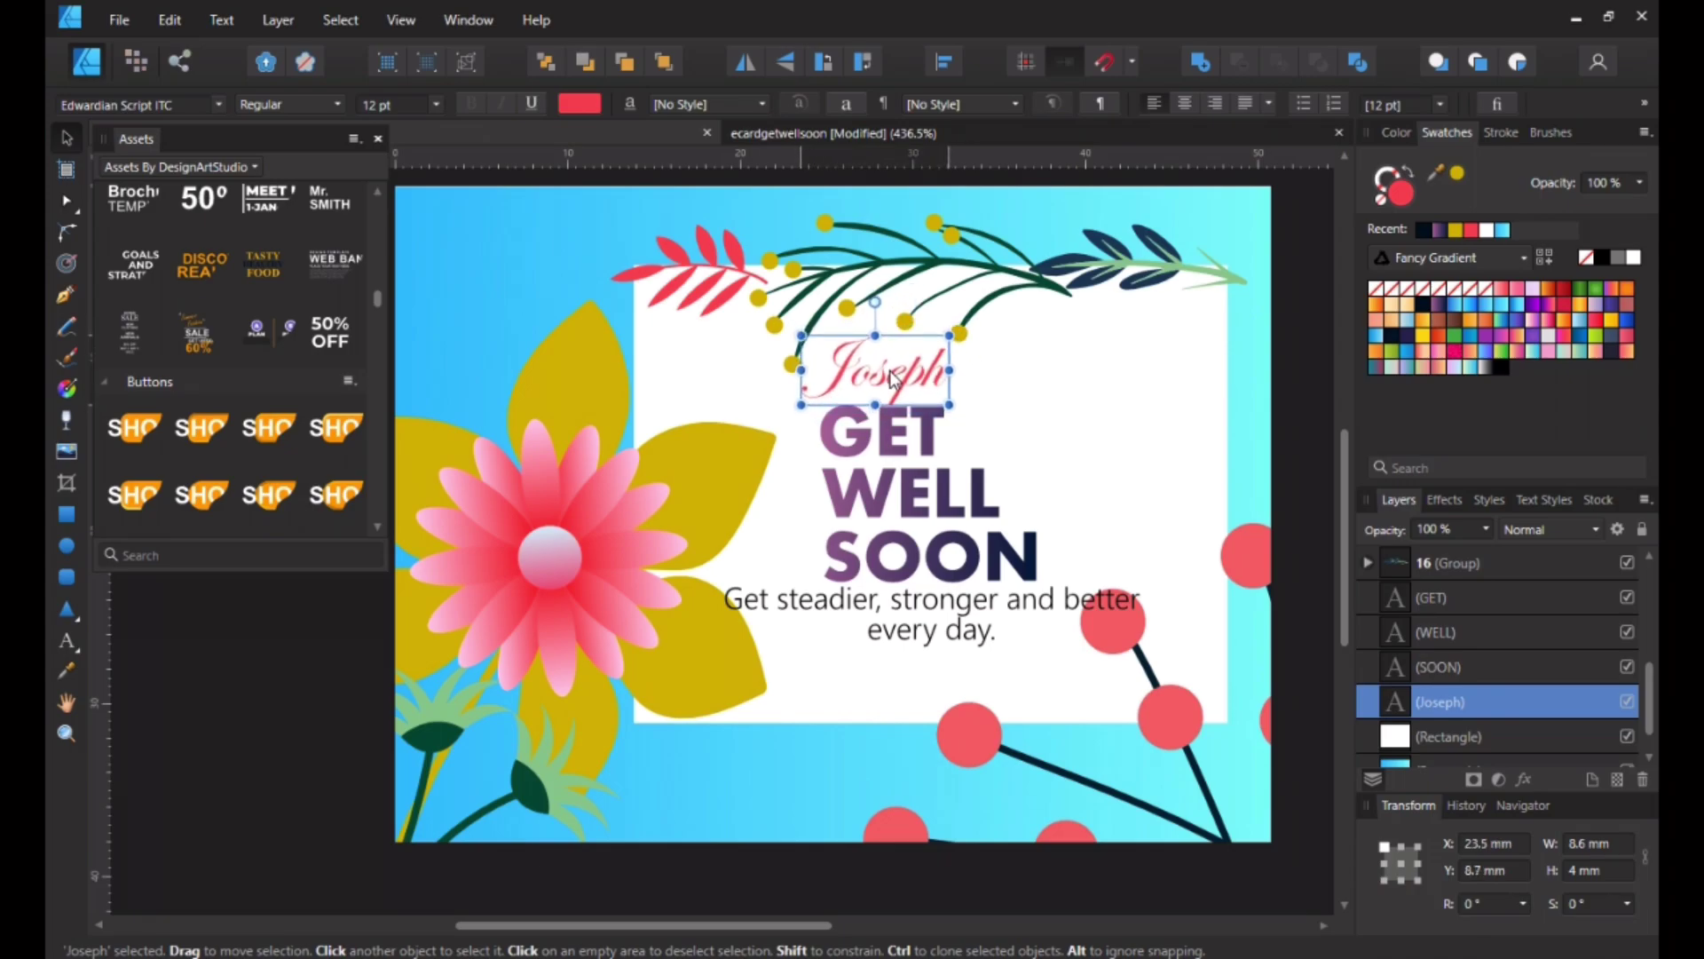
left_click(1035, 442)
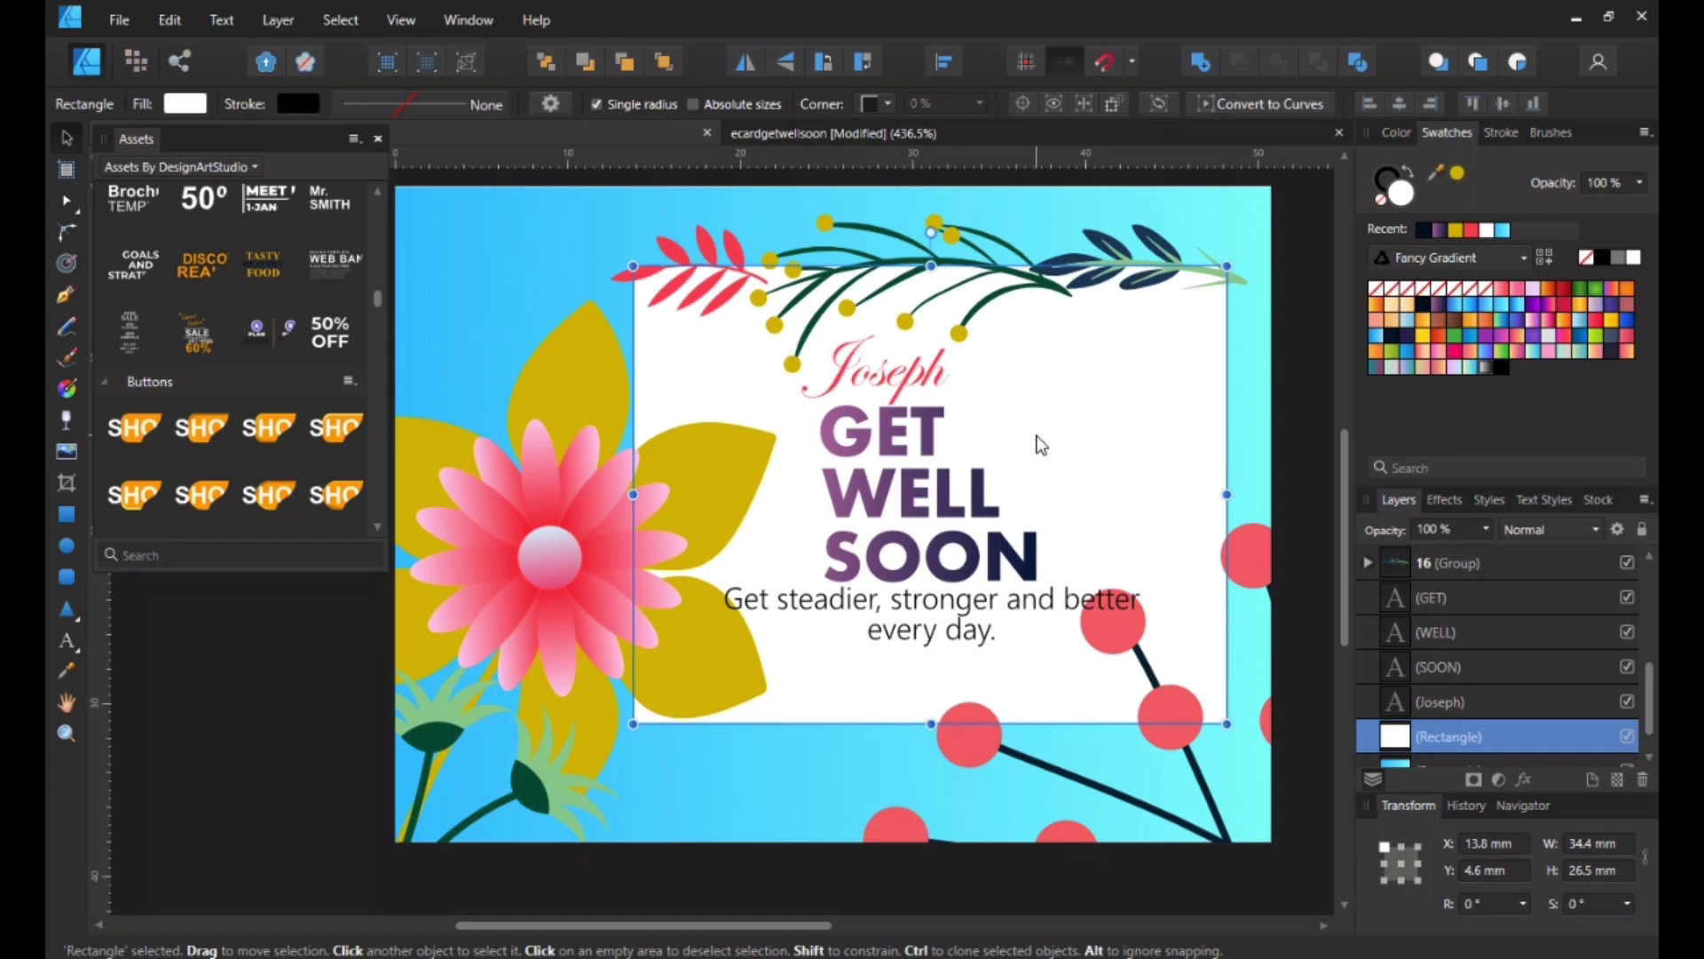
left_click(909, 375)
left_click_drag(909, 375, 918, 380)
left_click(1173, 396)
Step: Reduce the font size of the recipient's name to 9 pt
double_click(932, 376)
left_click(436, 105)
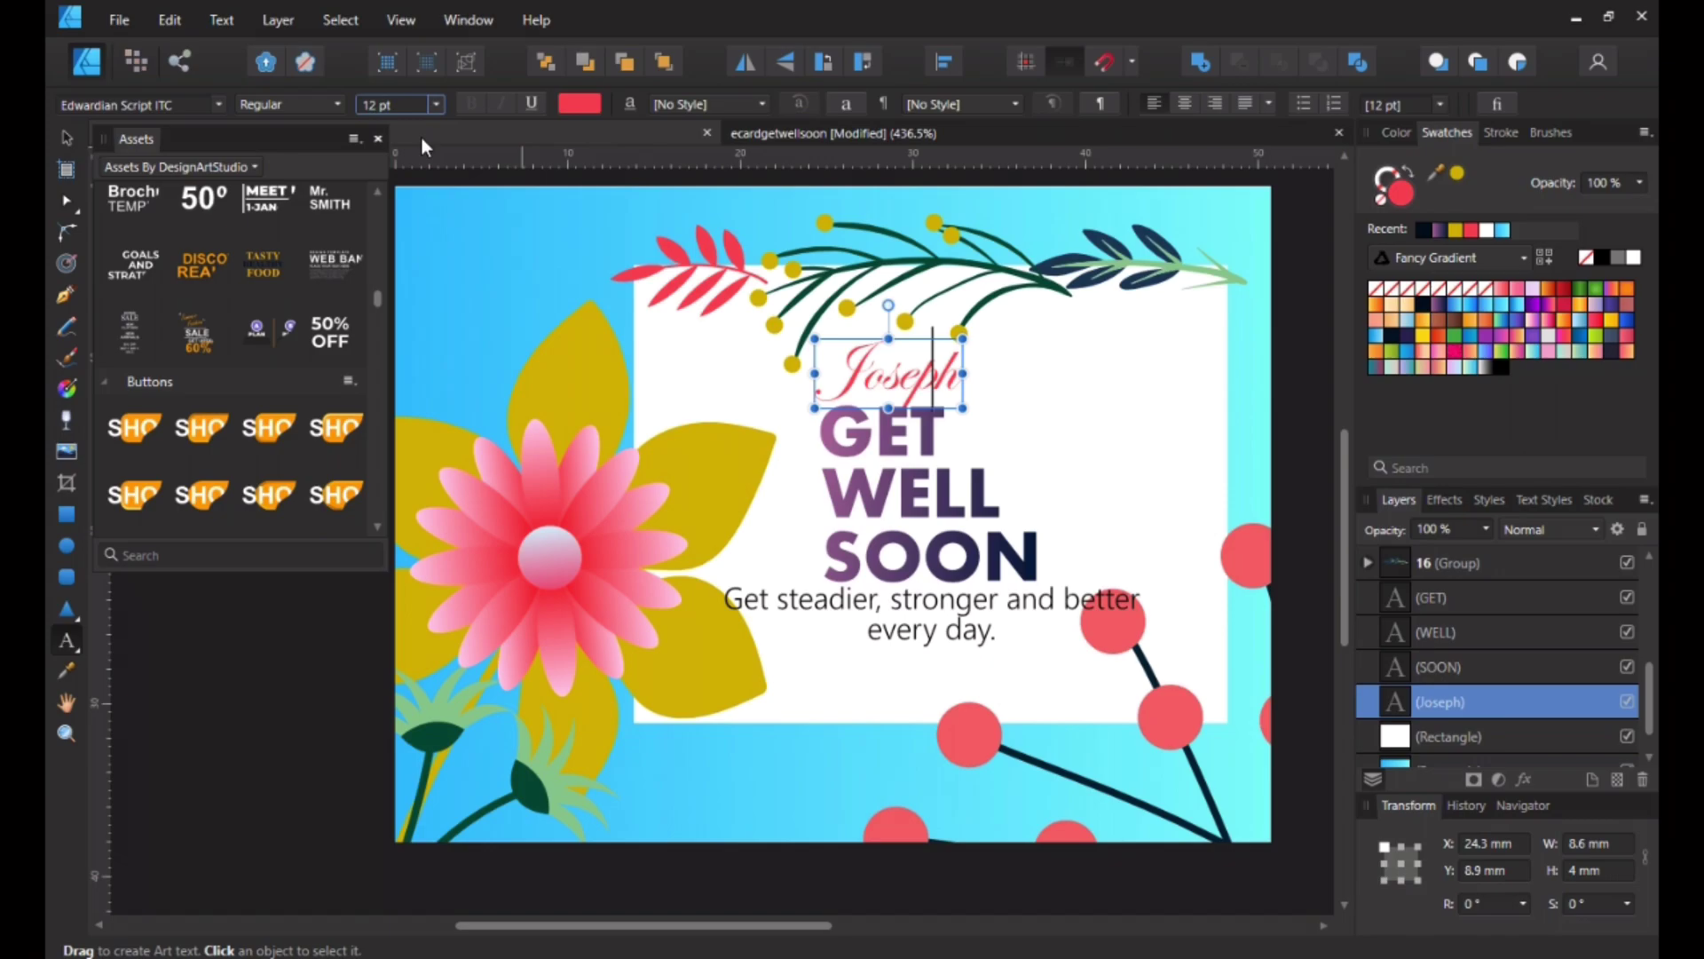
left_click(436, 104)
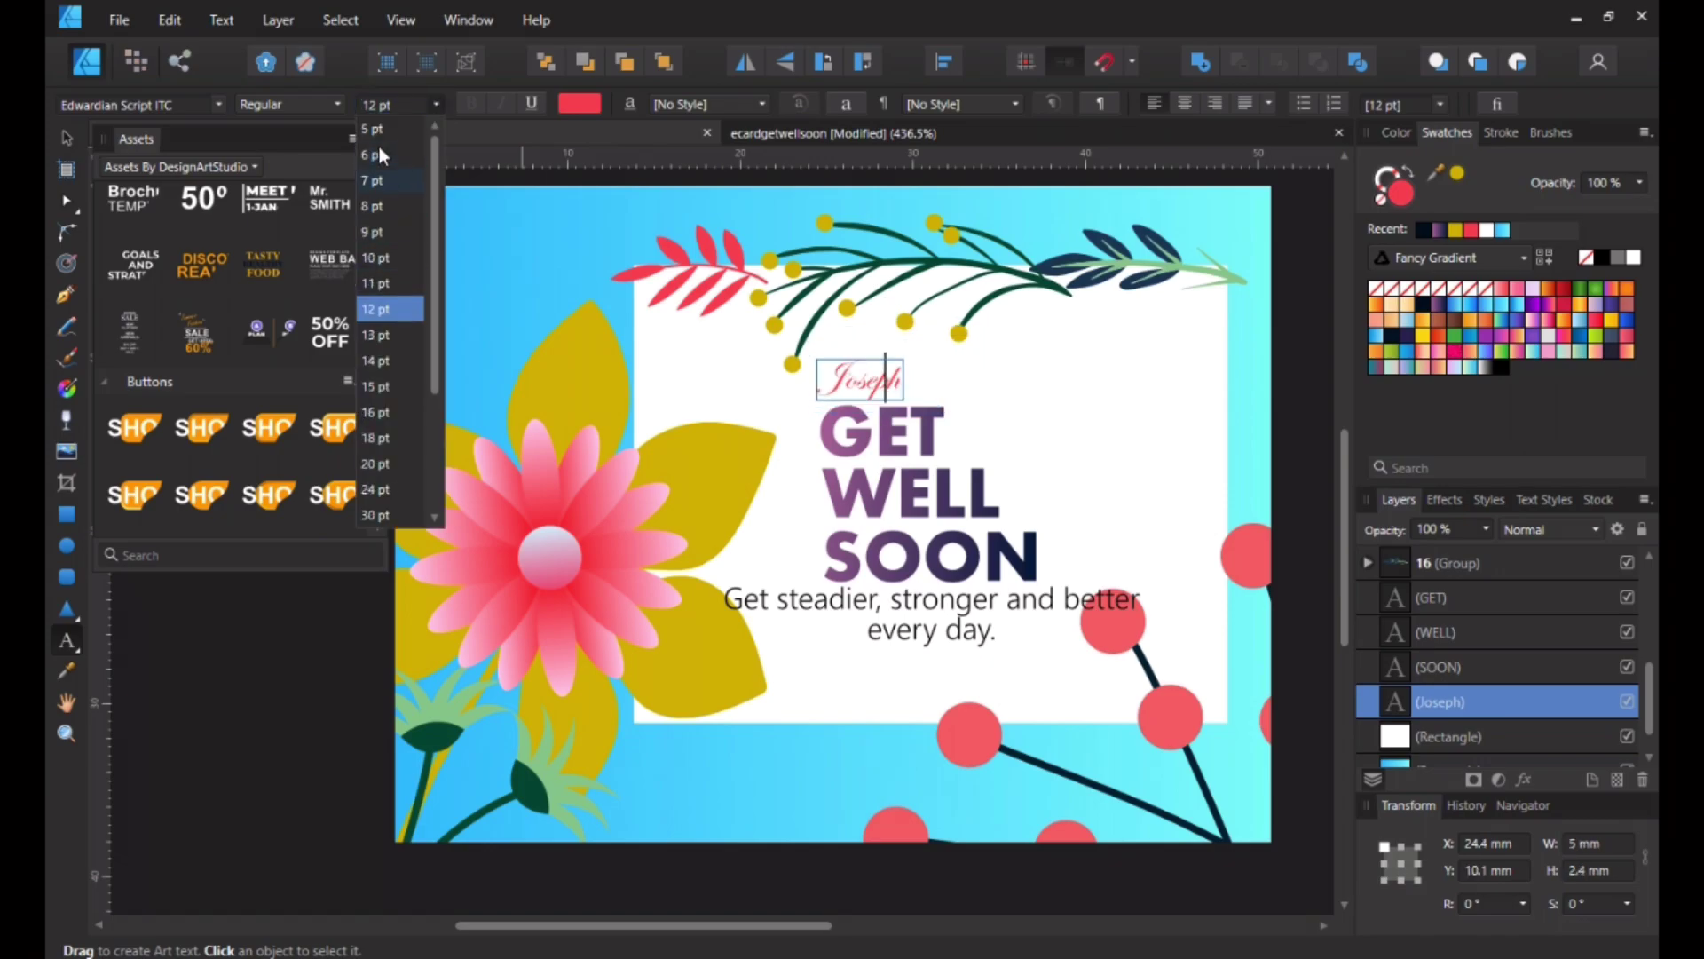
left_click(377, 232)
left_click(1145, 334)
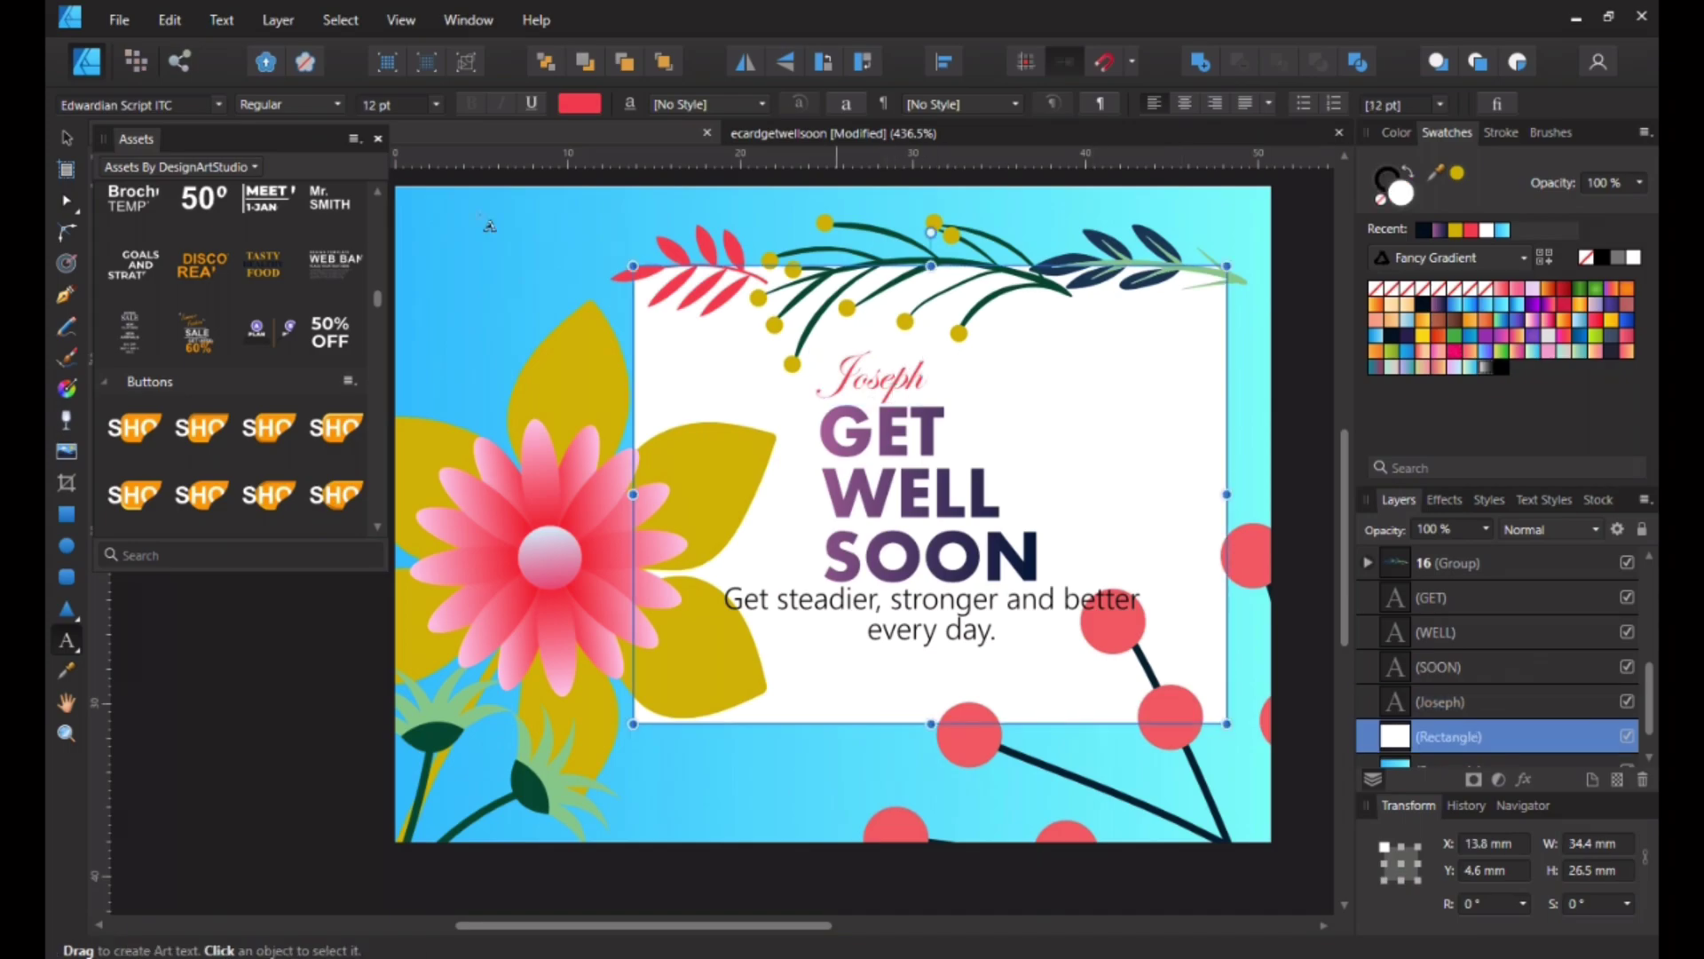
Step: Shift the resized recipient's name slightly right and down so it sits just above GET
key("v")
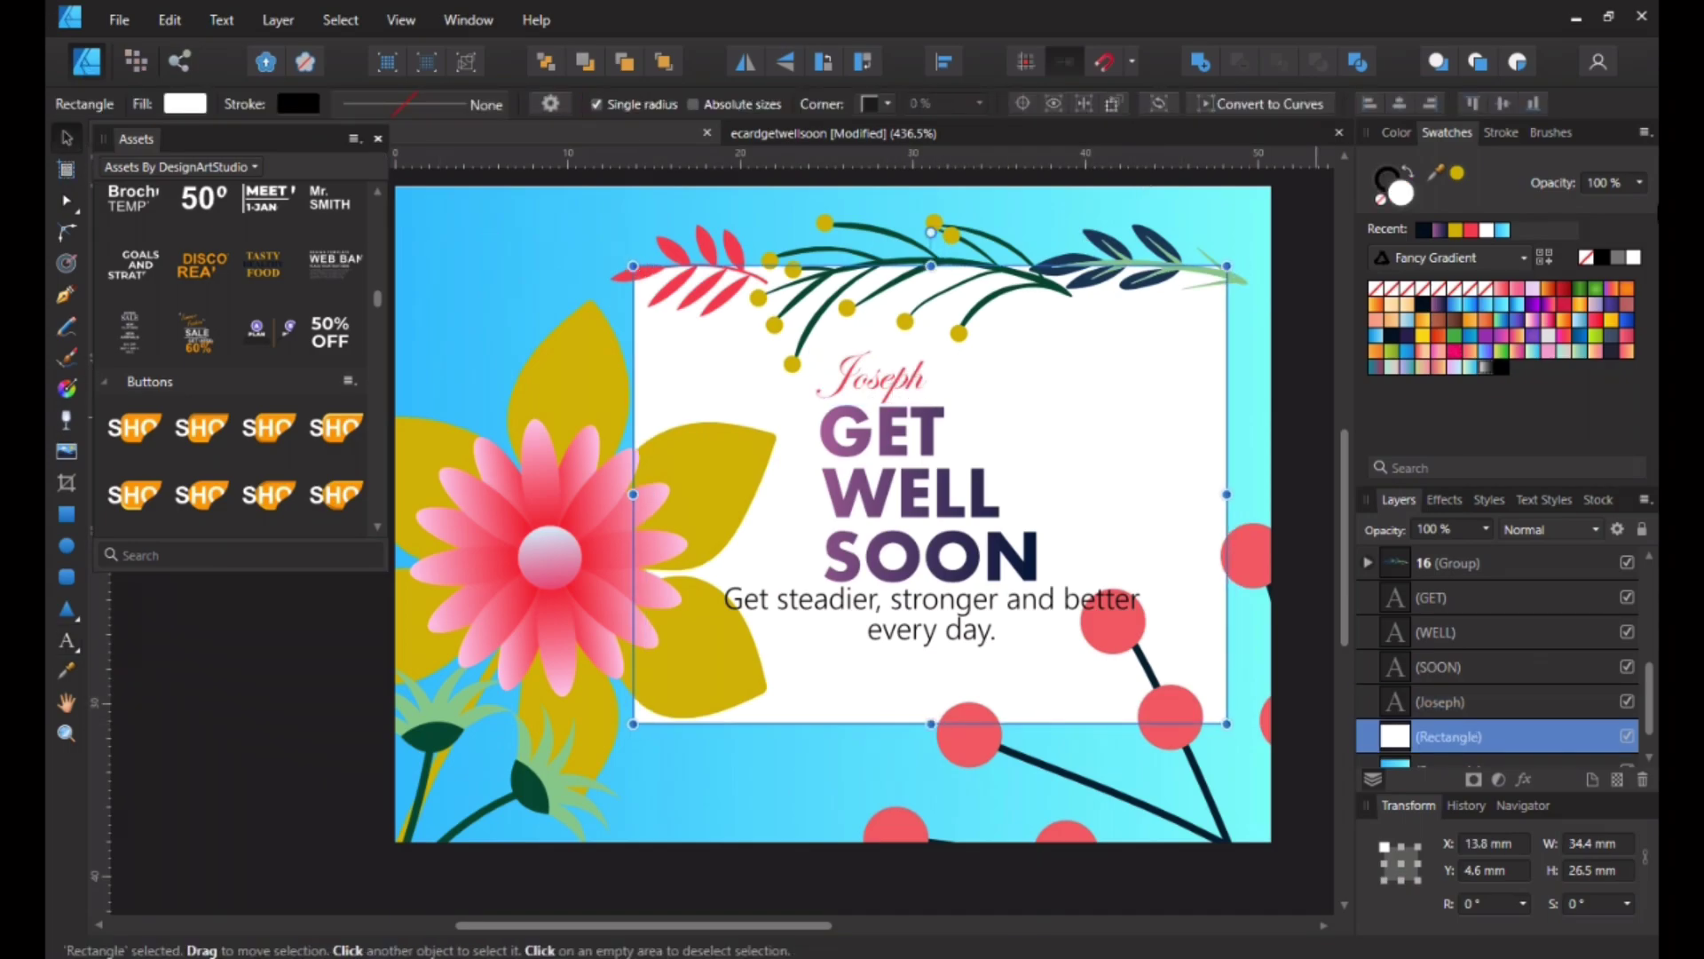
left_click(885, 391)
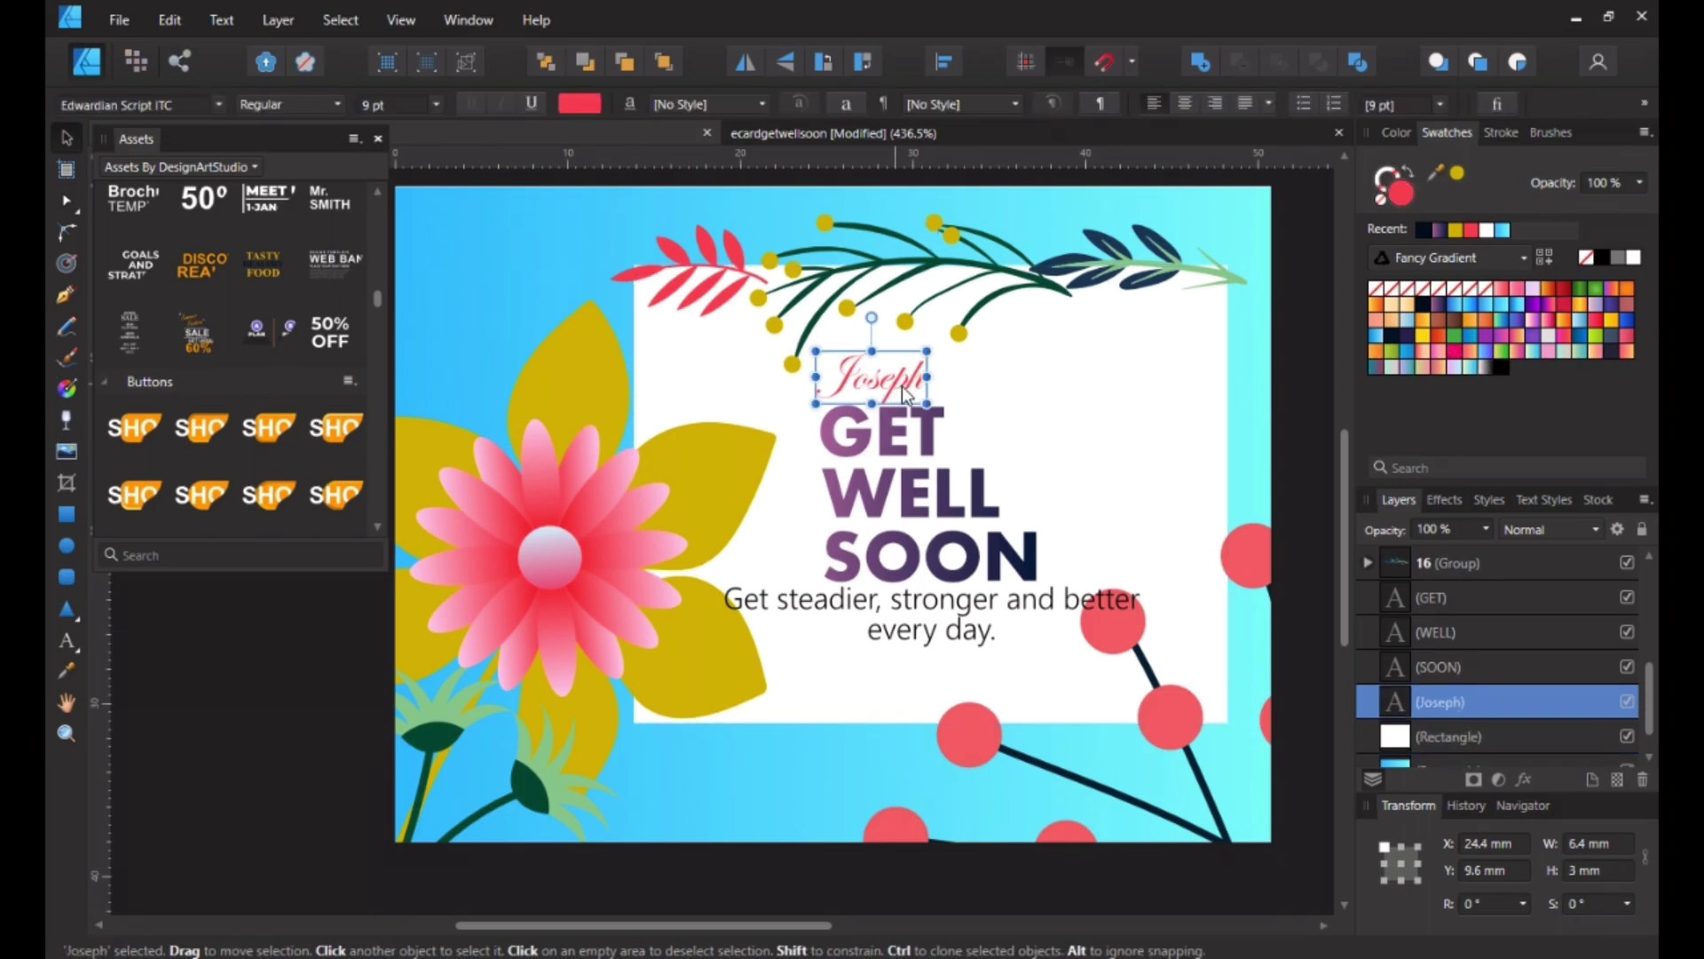
left_click_drag(910, 392, 912, 394)
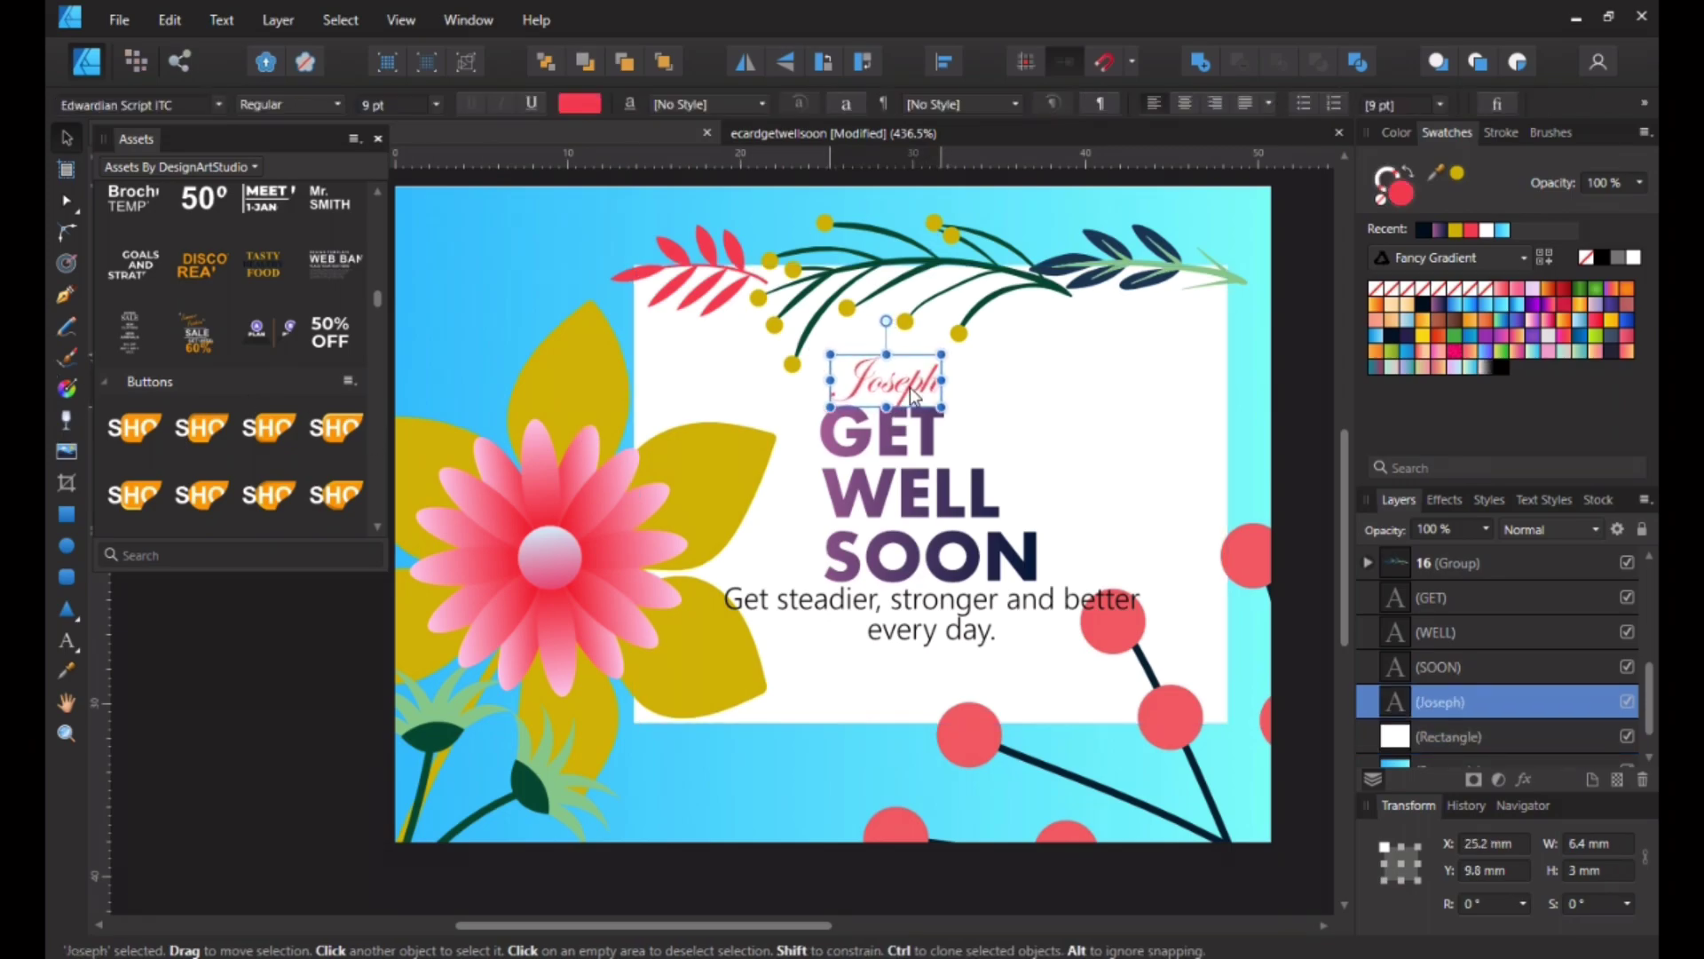
left_click(1048, 360)
Step: Move the red berries and their dark stems together up and right, and rotate them counterclockwise so they clear the message text
left_click(1477, 666)
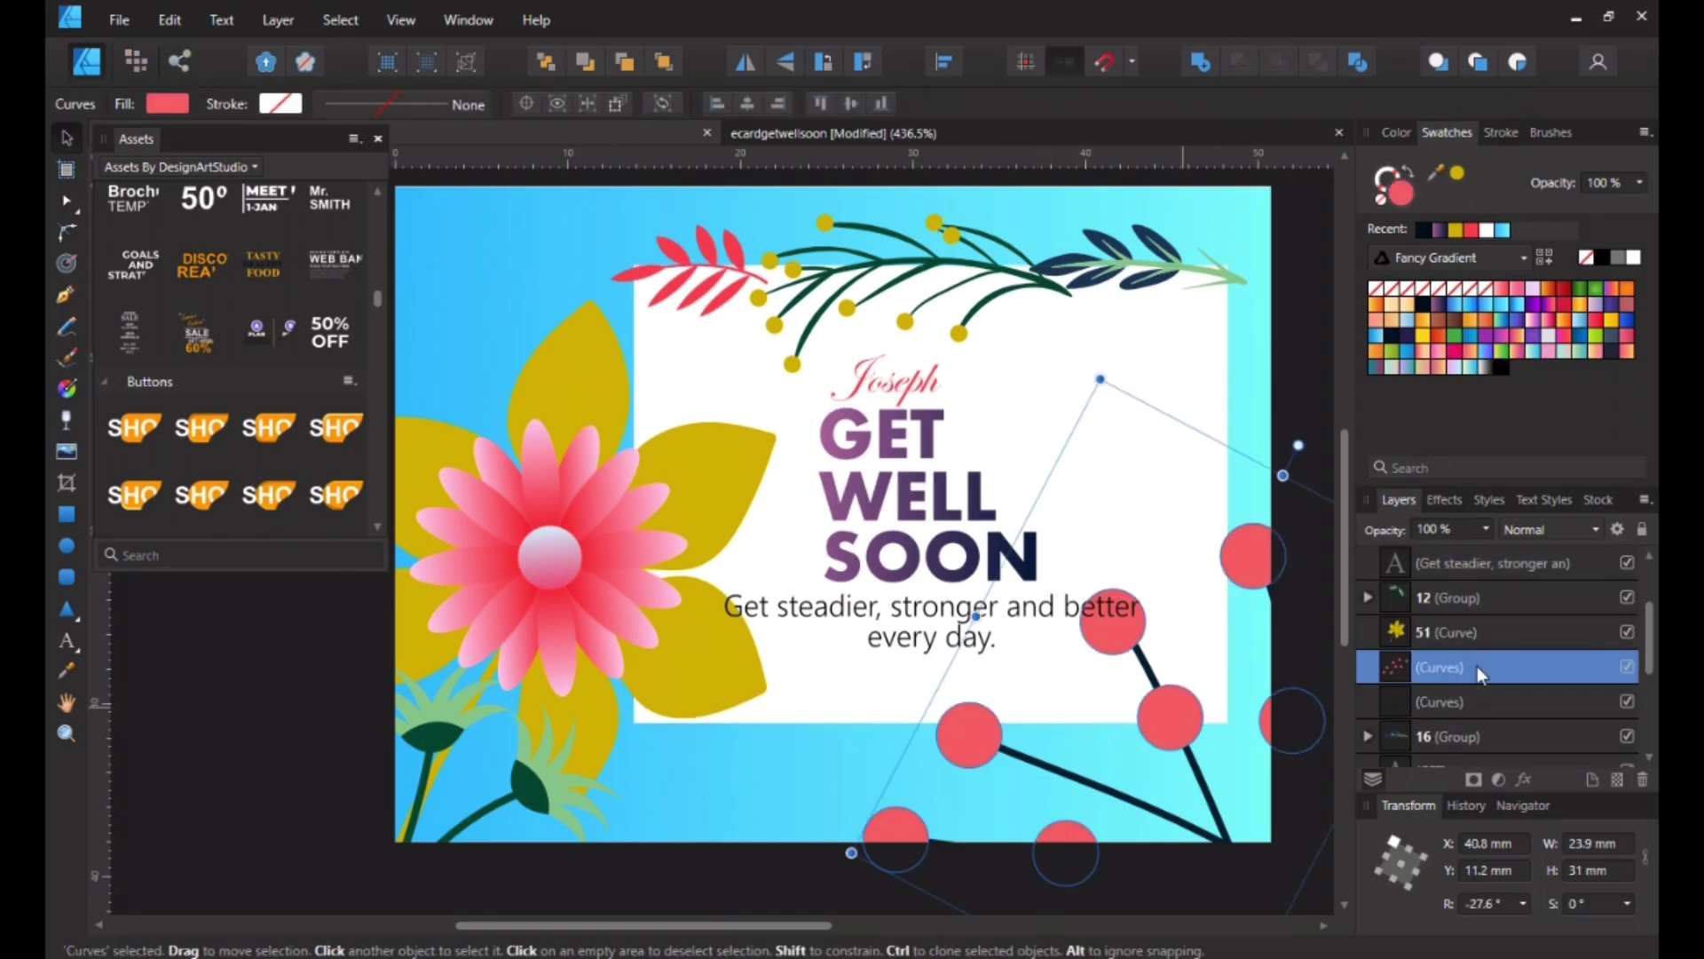
left_click(1458, 705, "shift")
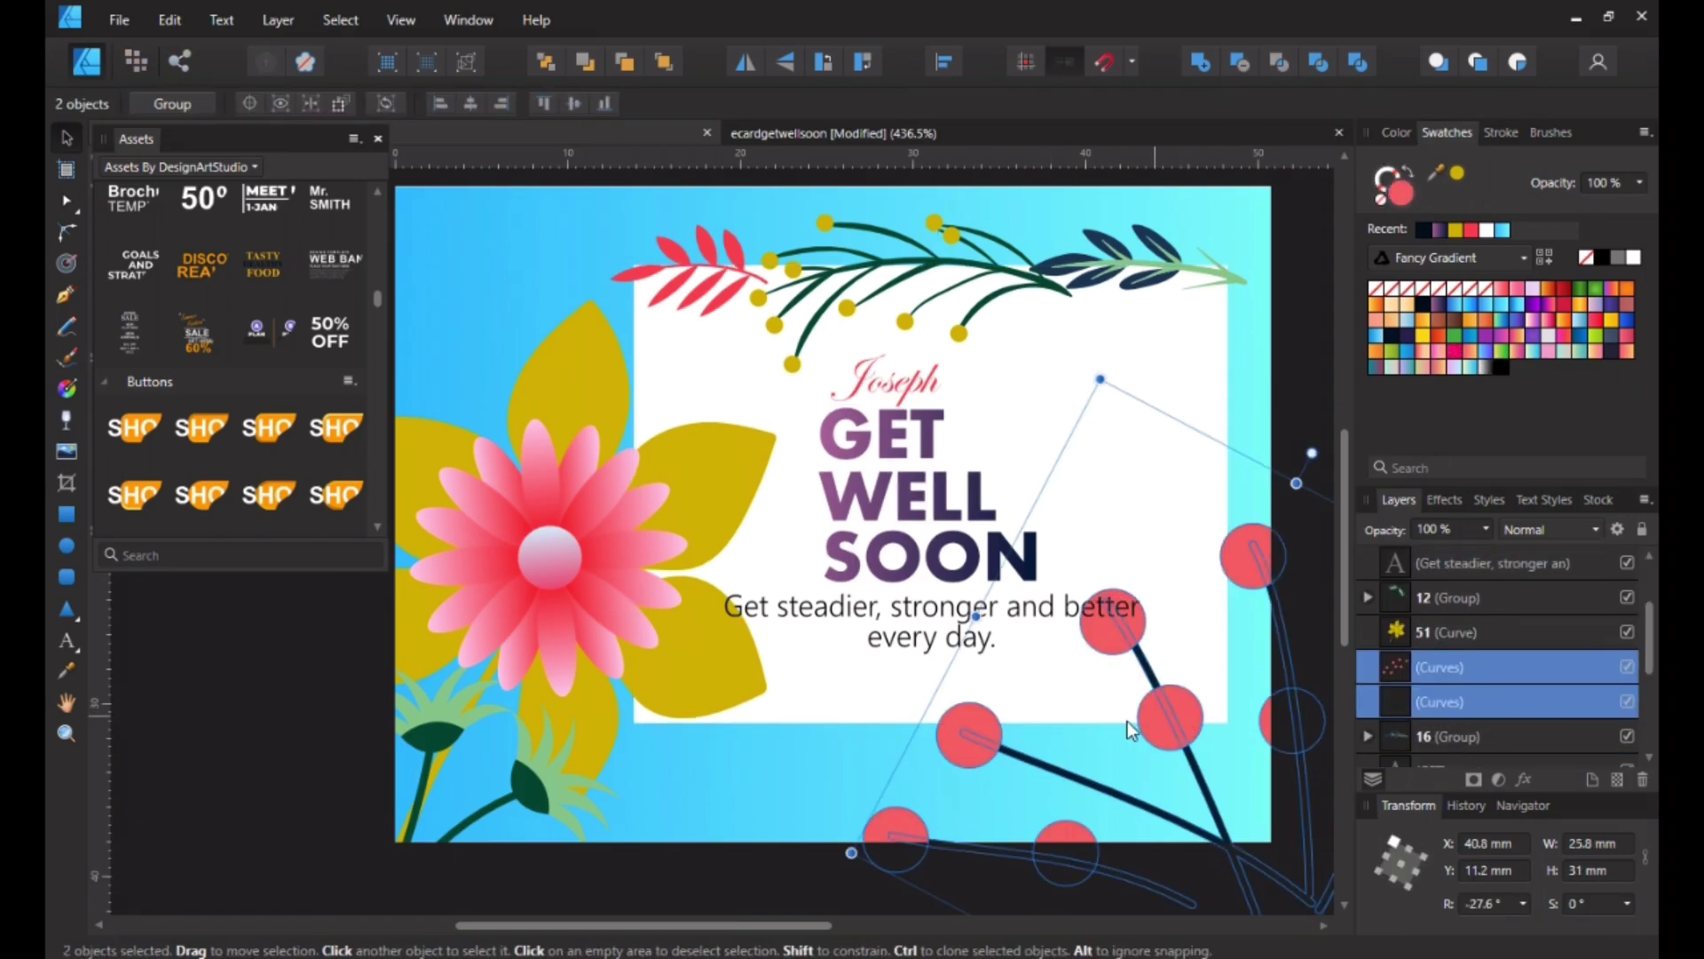
left_click_drag(1163, 726, 1213, 680)
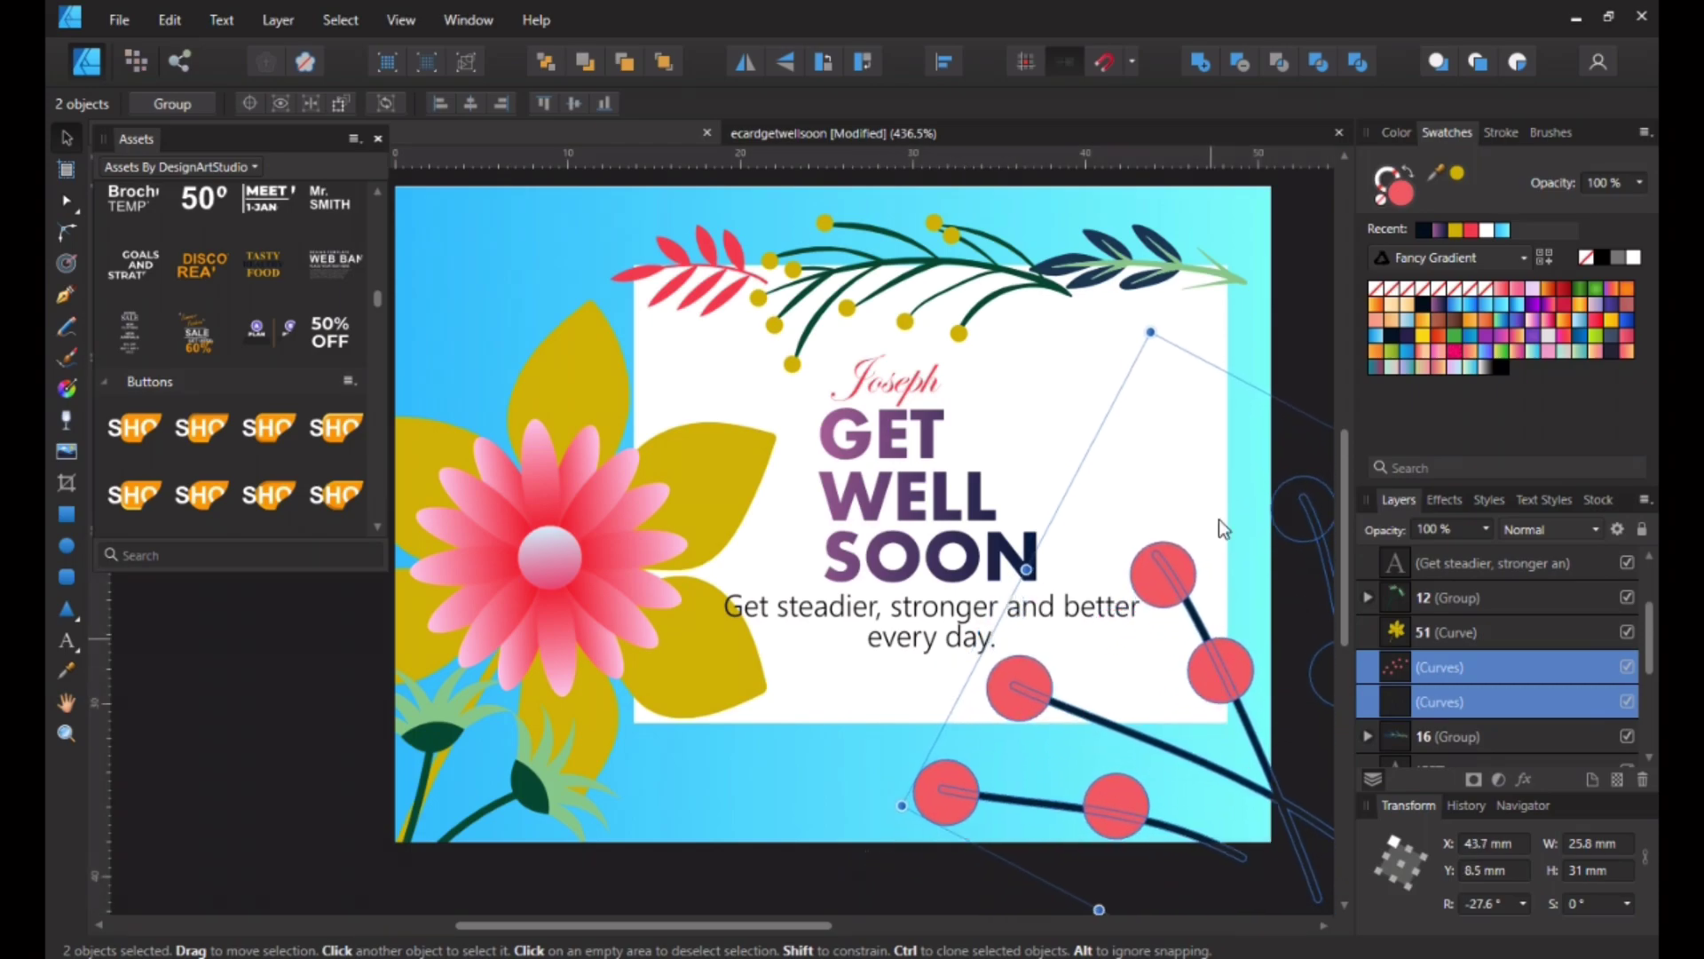
left_click_drag(1145, 326, 1081, 344)
mouse_move(1206, 698)
left_mouse_down()
mouse_move(1184, 668)
mouse_move(1215, 699)
left_mouse_up()
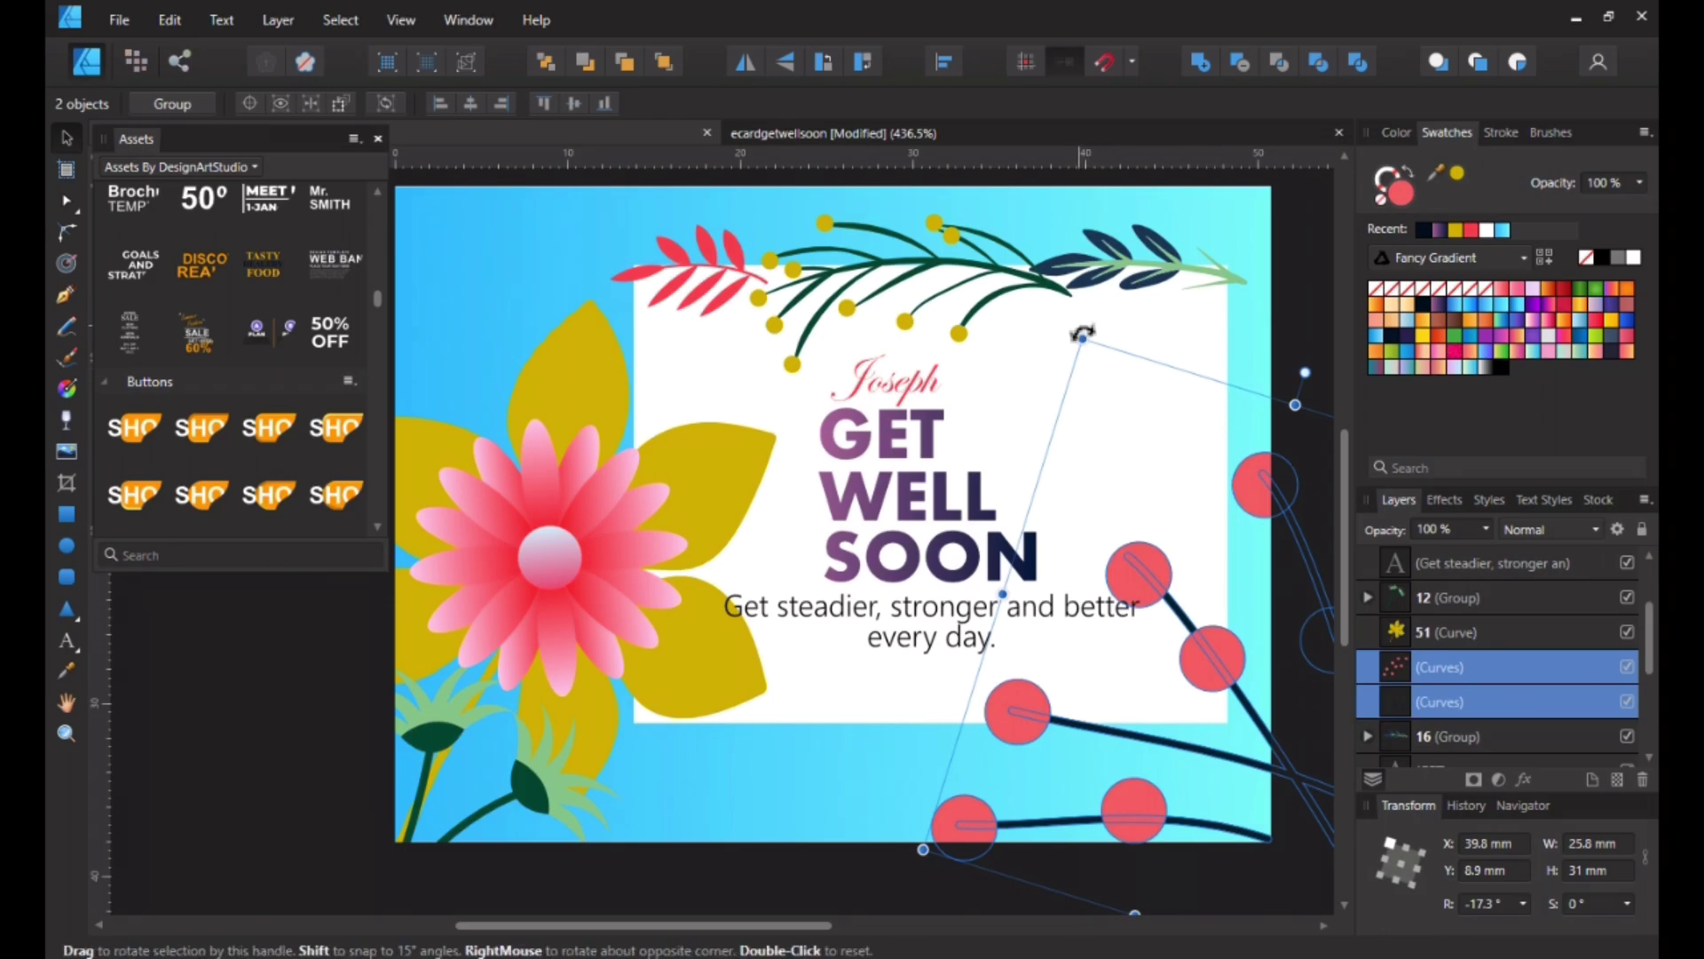
left_click_drag(1083, 334, 1100, 329)
left_click(1249, 346)
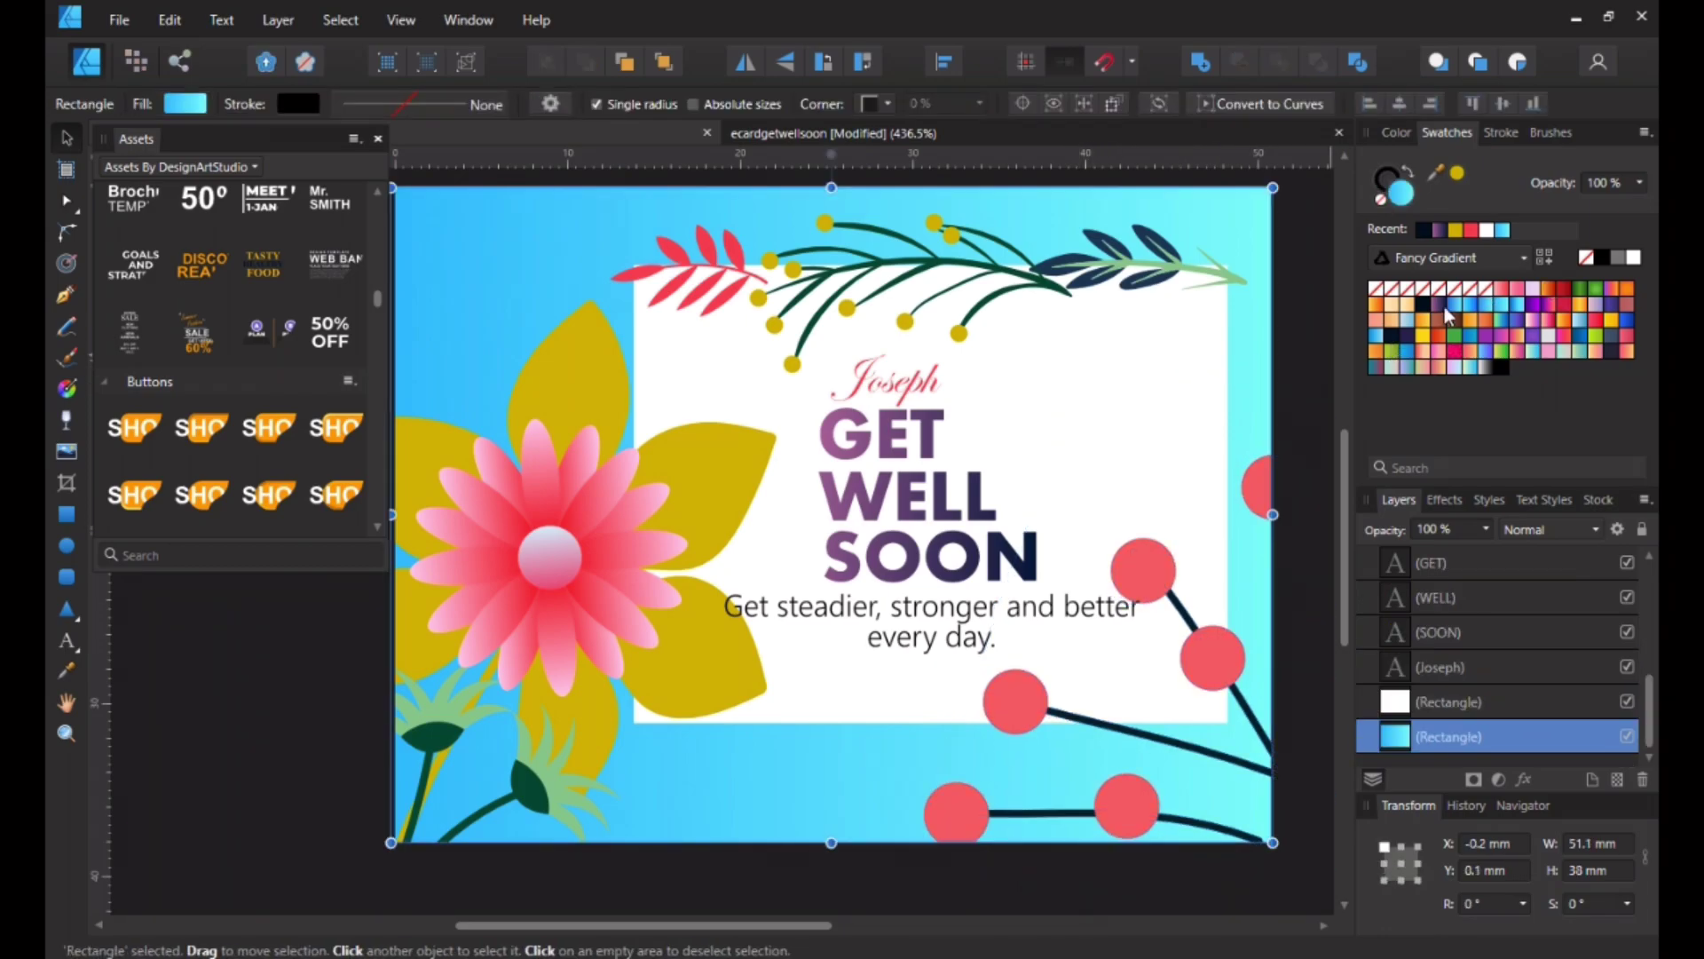